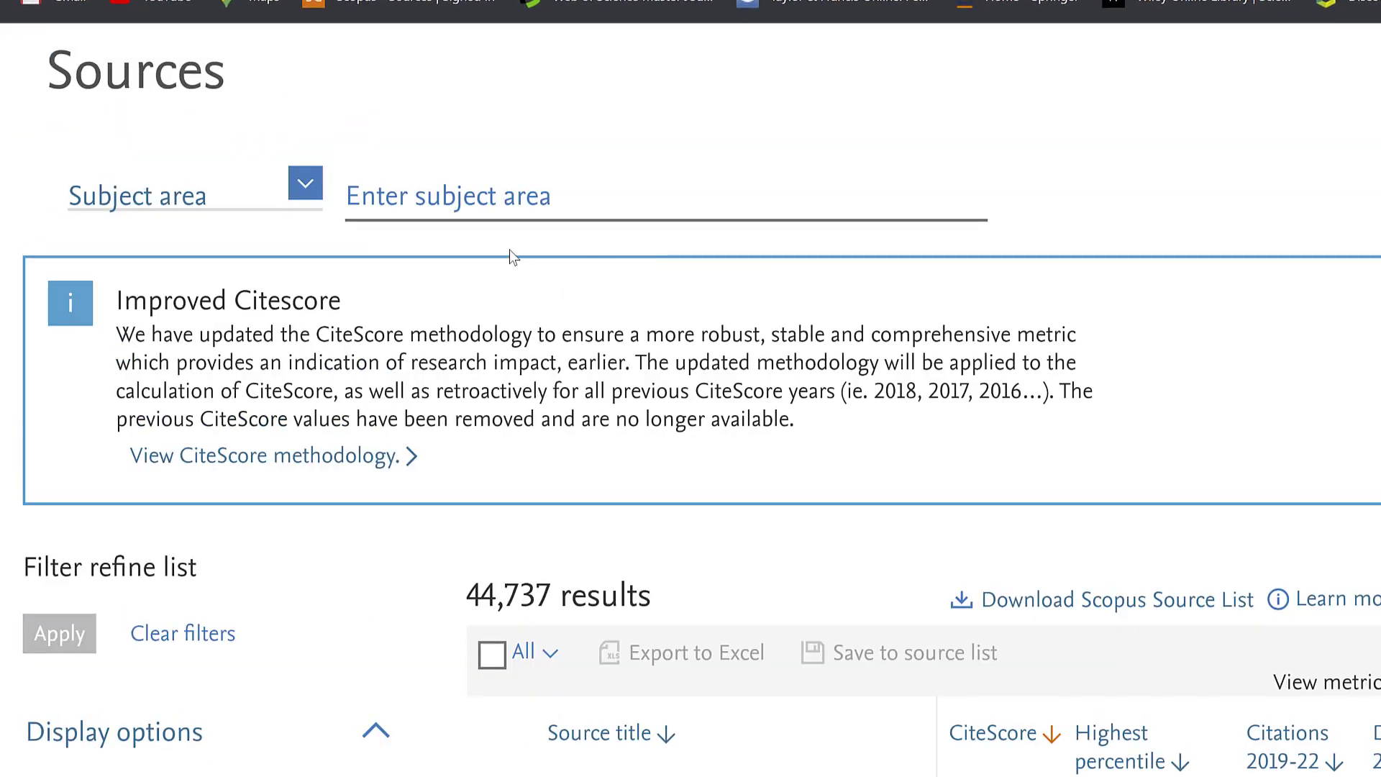
Go to the Scopus document search and enter 'Likert scale analysis technique' as the query
{"action": "scroll", "coordinate": [1019, 168], "scroll_direction": "up", "scroll_amount": 2}
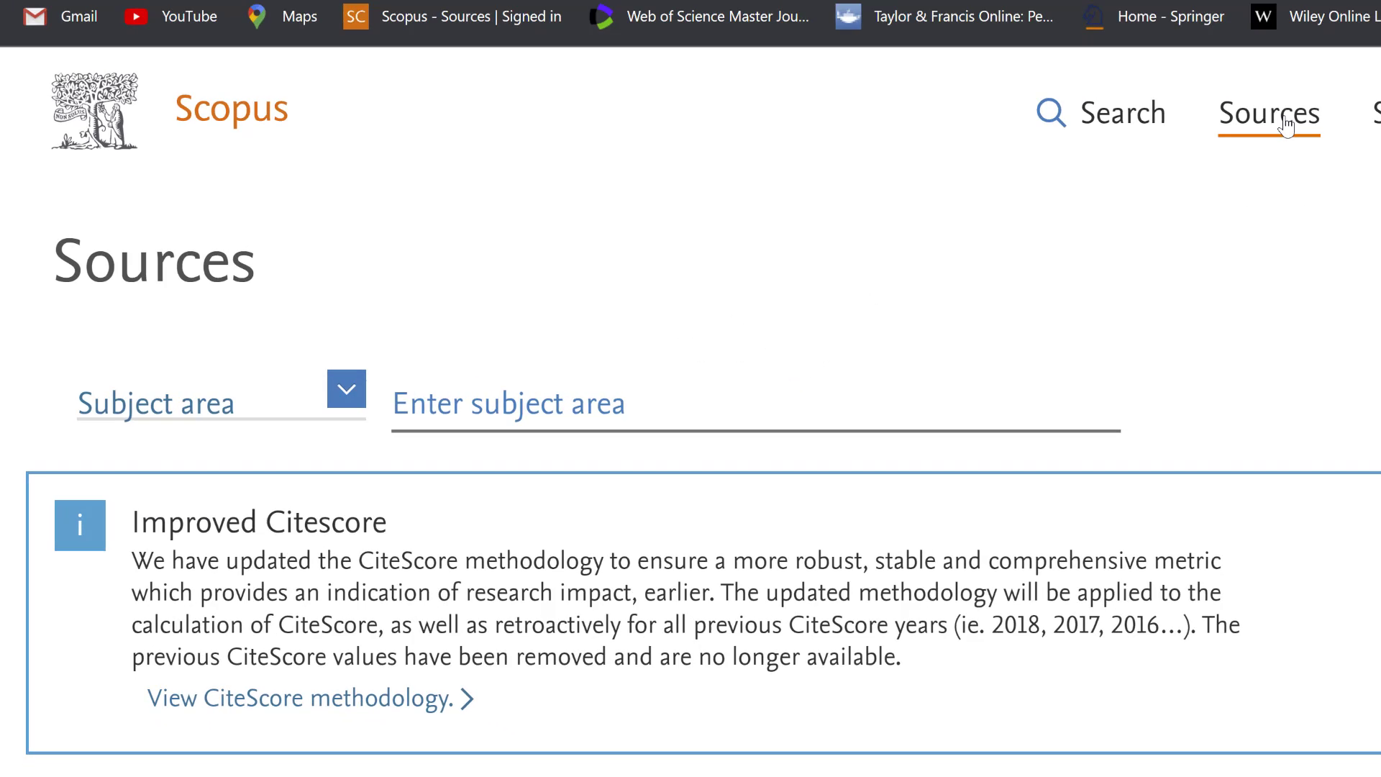
{"action": "left_click", "coordinate": [1370, 82]}
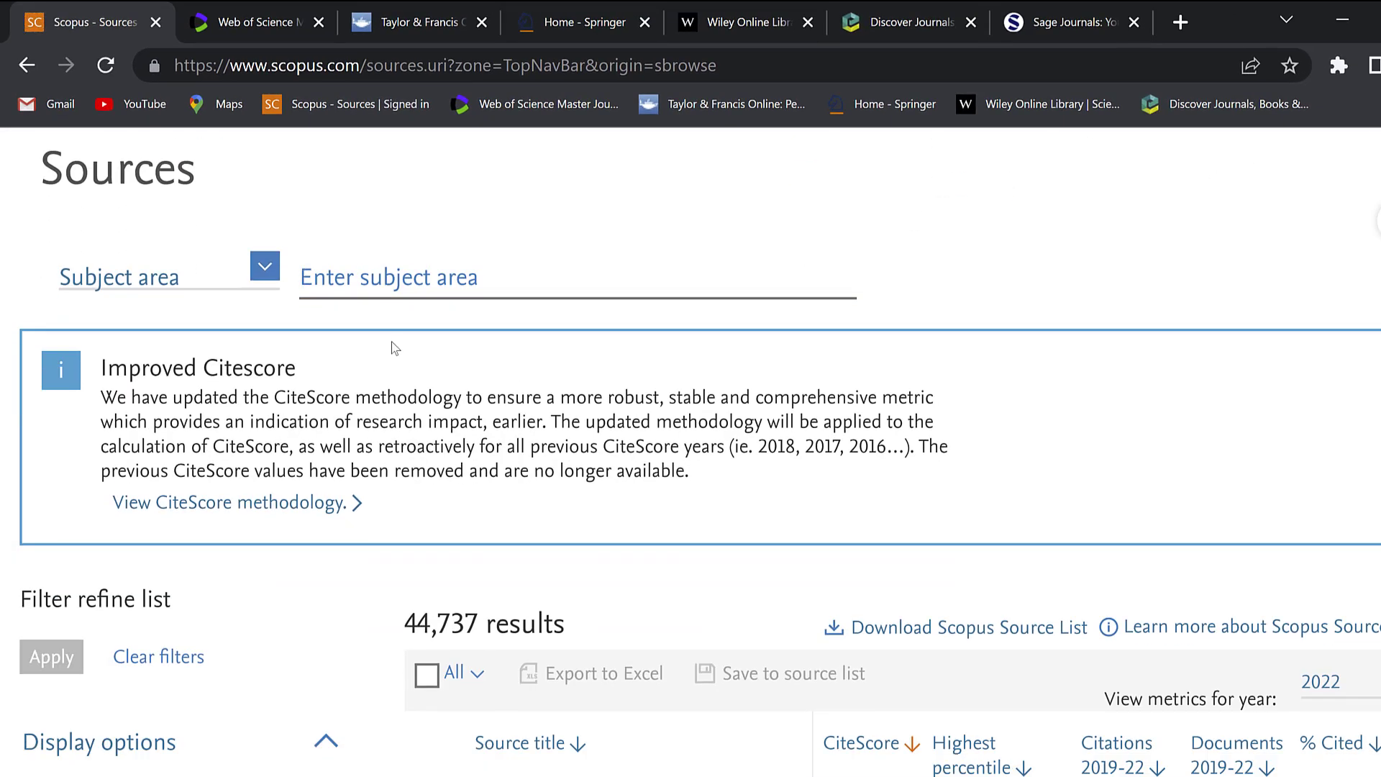
{"action": "left_click", "coordinate": [800, 194]}
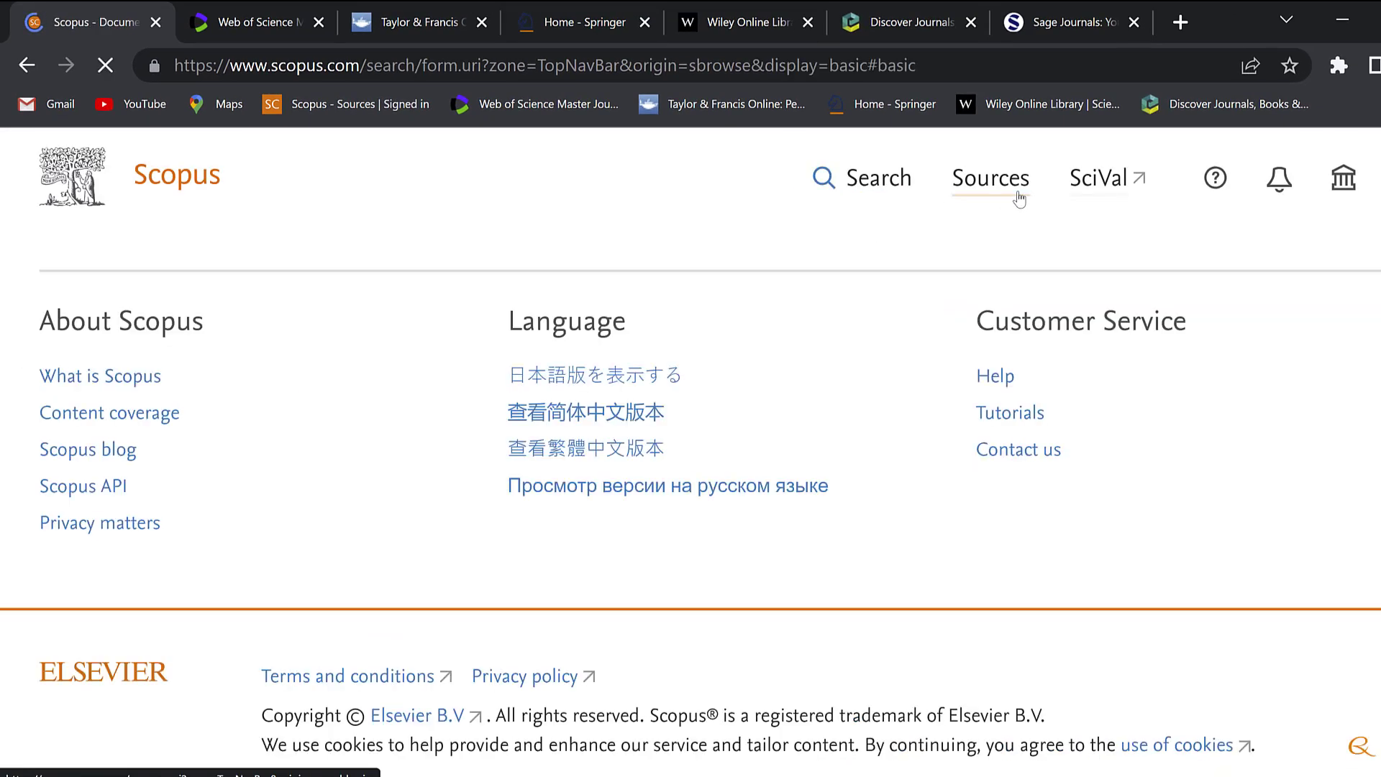
{"action": "left_click", "coordinate": [654, 507]}
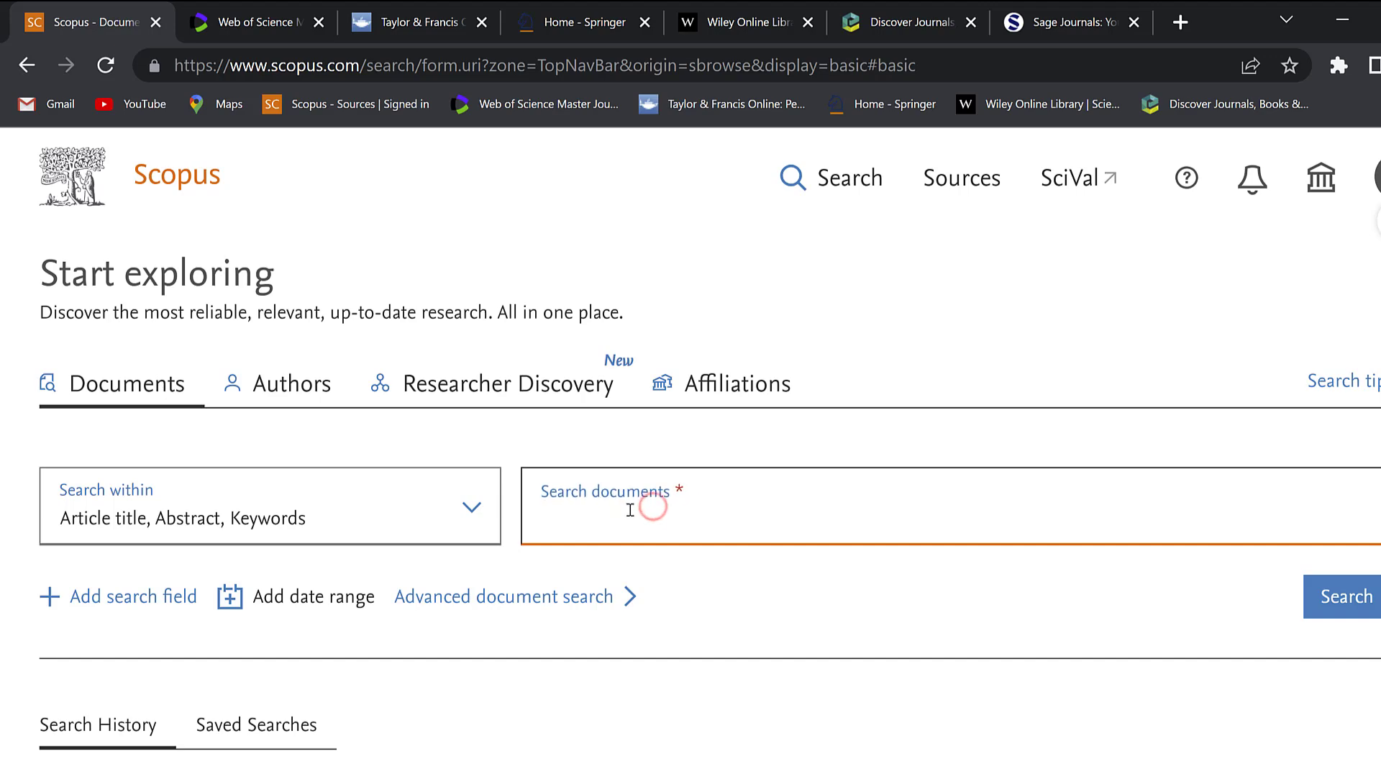
{"action": "type", "text": "Likert scale analysis technique"}
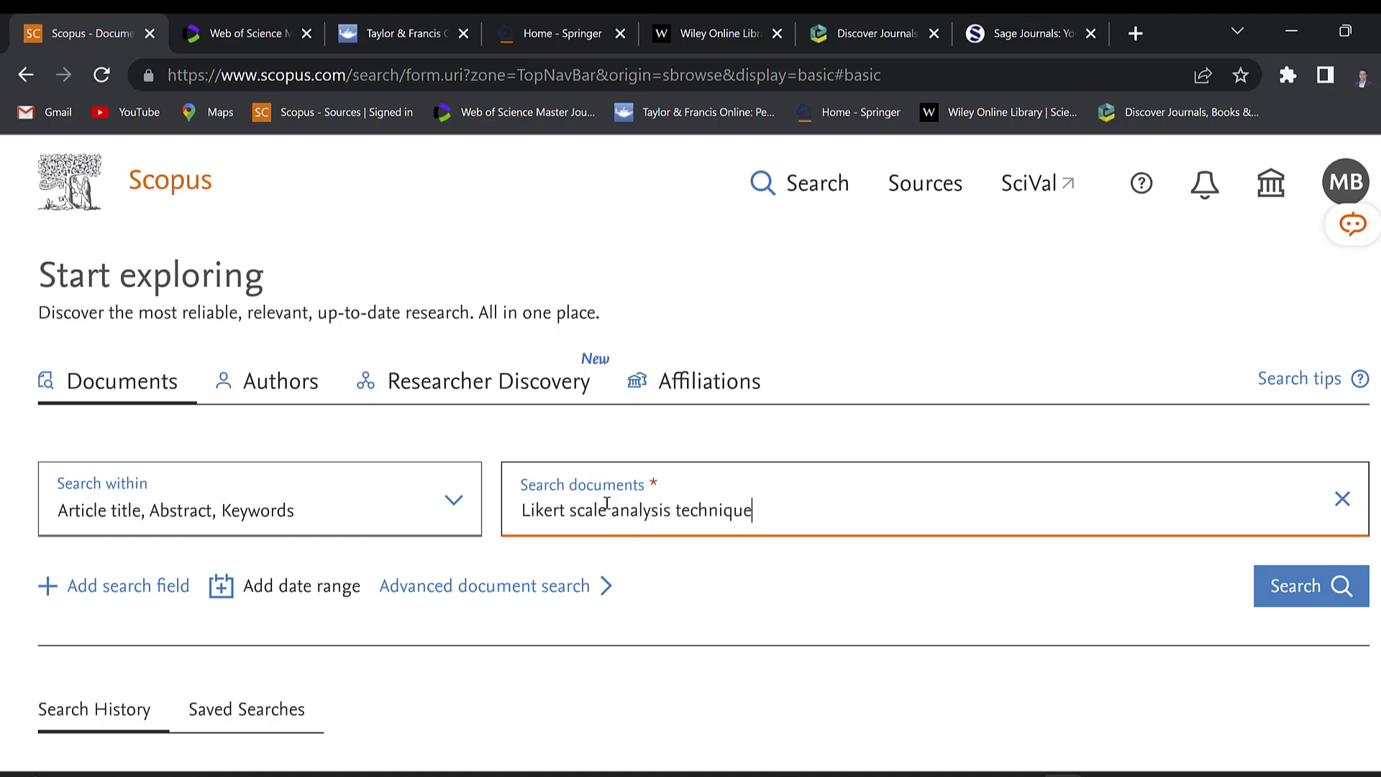
Run the 'Likert scale analysis technique' search and browse the results and filters
{"action": "left_click", "coordinate": [1279, 590]}
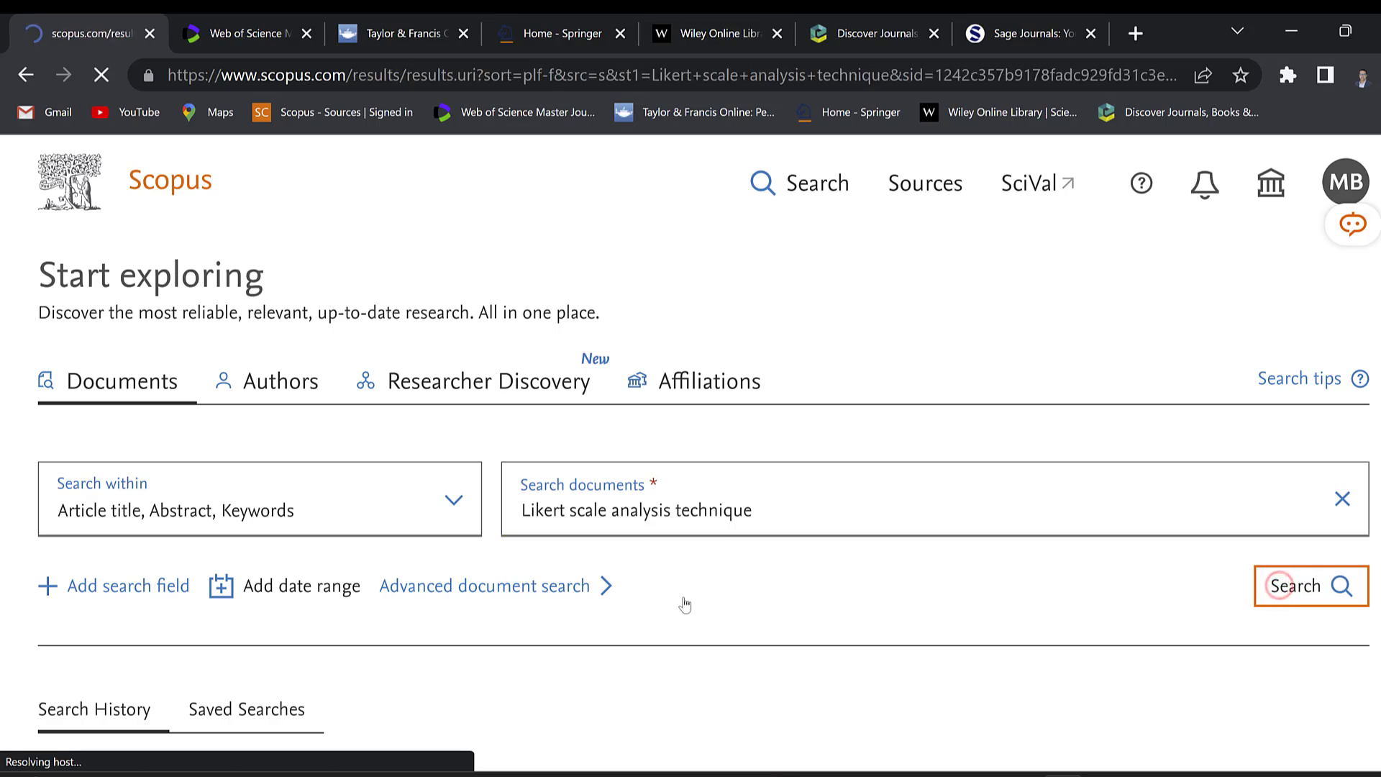
{"action": "scroll", "coordinate": [370, 508], "scroll_direction": "down", "scroll_amount": 3}
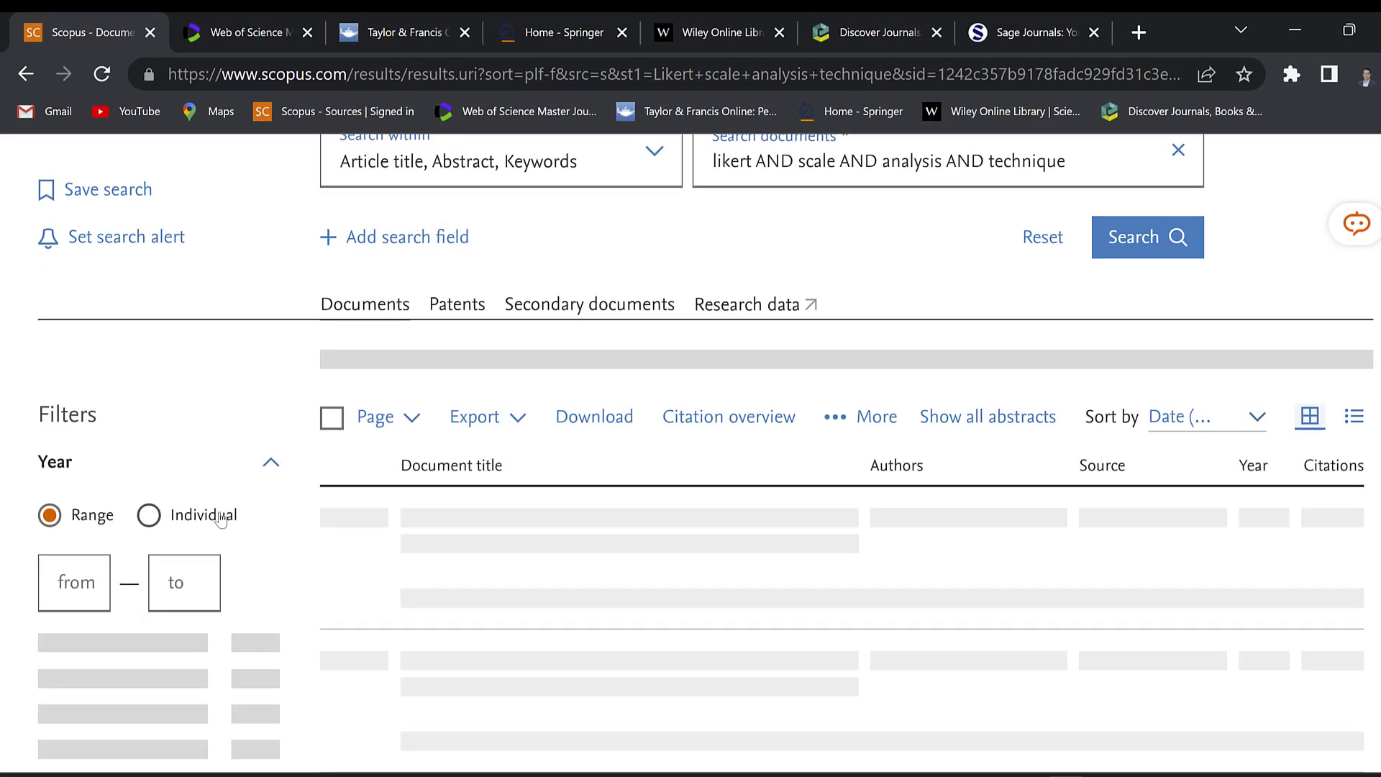
{"action": "scroll", "coordinate": [662, 346], "scroll_direction": "up", "scroll_amount": 5}
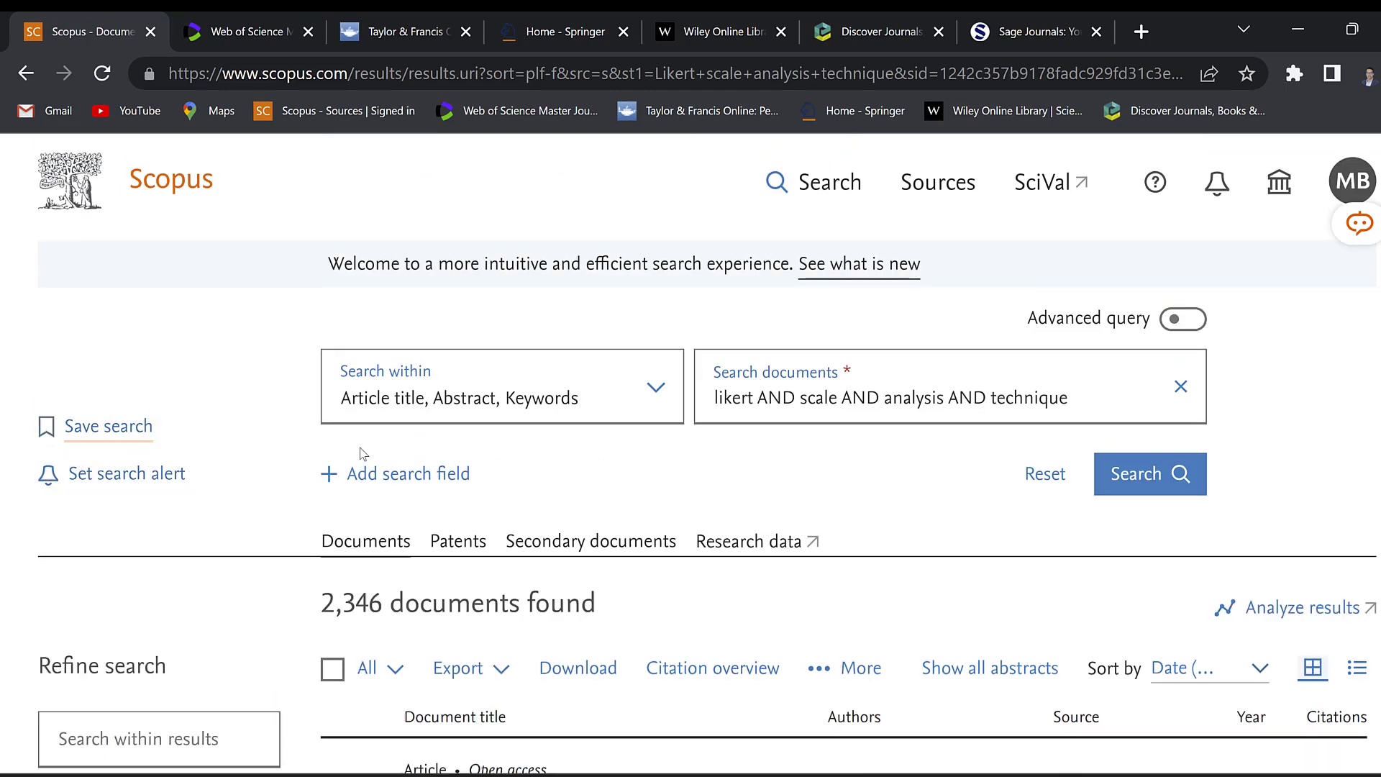
{"action": "scroll", "coordinate": [611, 436], "scroll_direction": "down", "scroll_amount": 2}
{"action": "scroll", "coordinate": [476, 459], "scroll_direction": "down", "scroll_amount": 8}
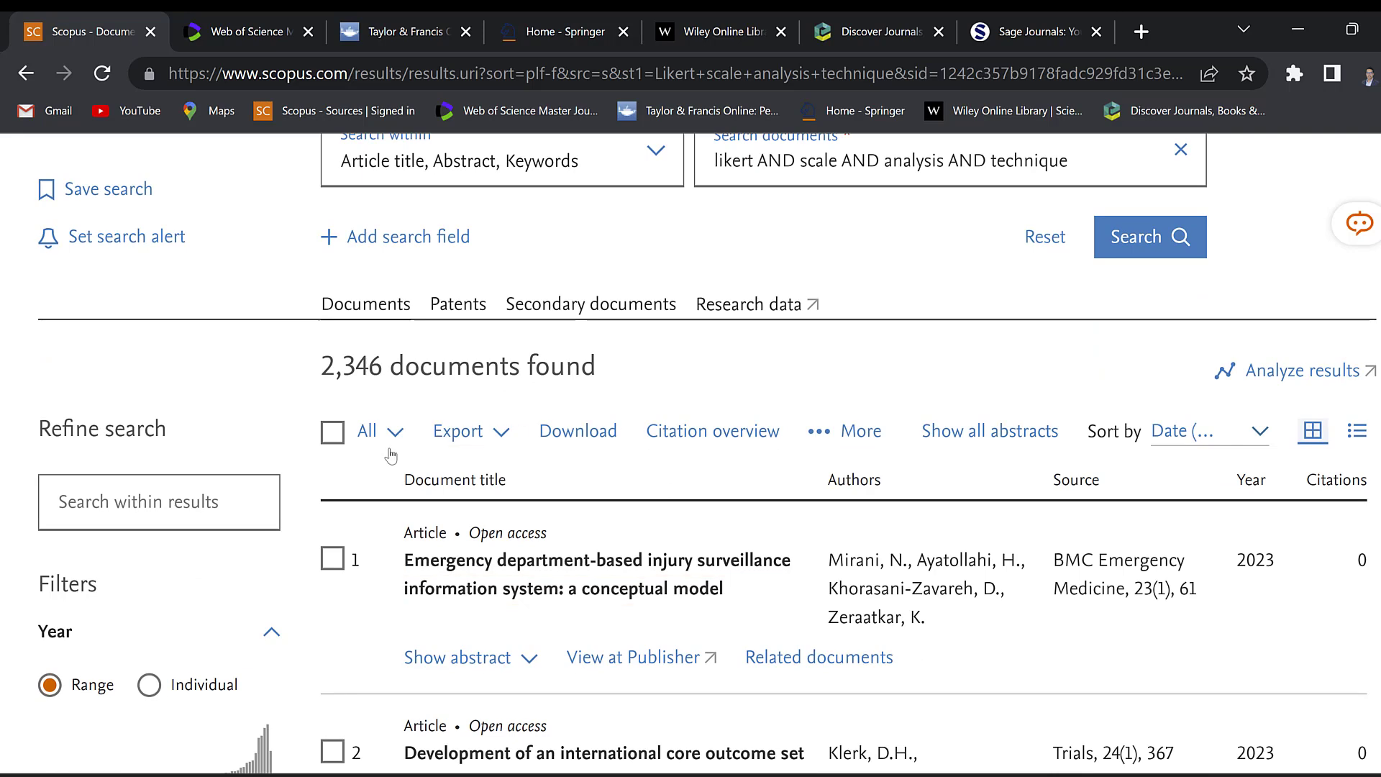
{"action": "scroll", "coordinate": [87, 633], "scroll_direction": "down", "scroll_amount": 5}
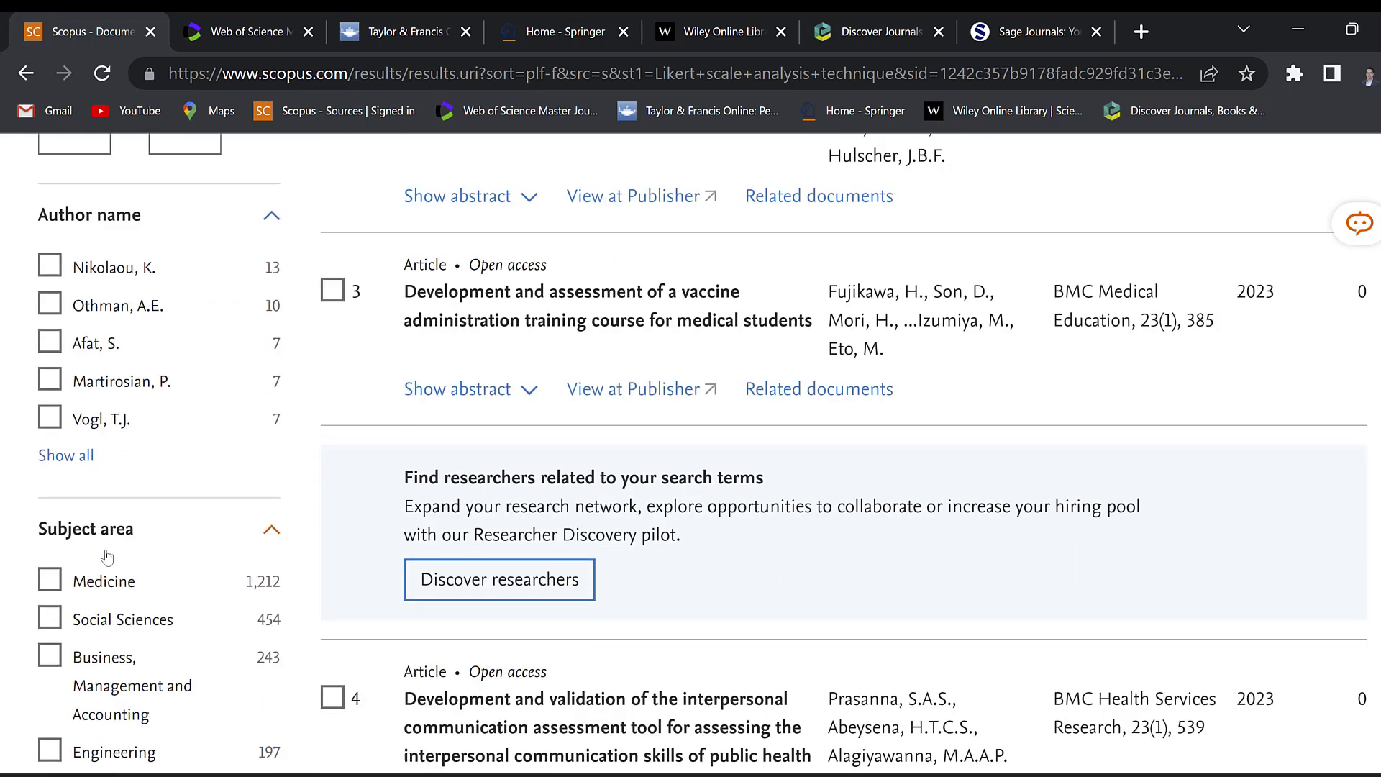
{"action": "scroll", "coordinate": [107, 556], "scroll_direction": "down", "scroll_amount": 5}
{"action": "scroll", "coordinate": [107, 590], "scroll_direction": "down", "scroll_amount": 5}
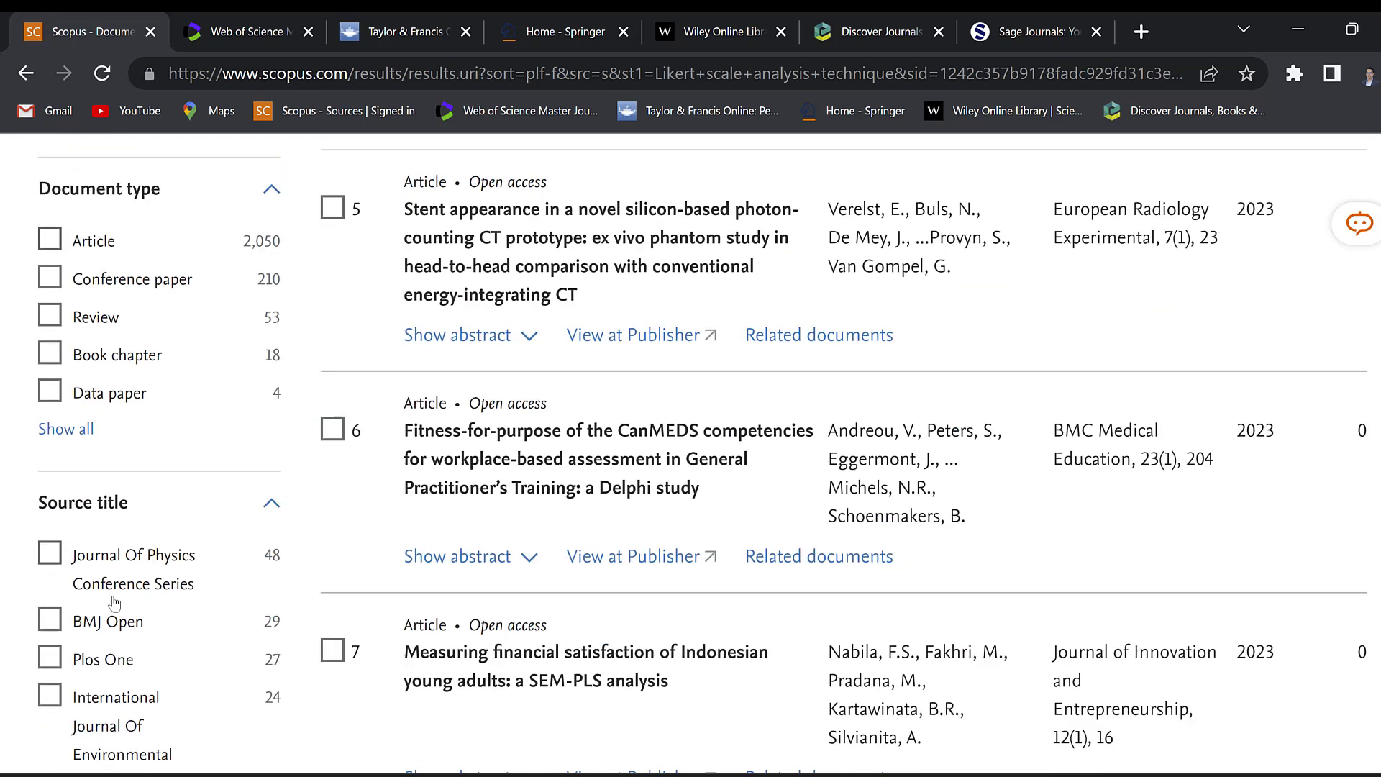
{"action": "scroll", "coordinate": [115, 590], "scroll_direction": "down", "scroll_amount": 5}
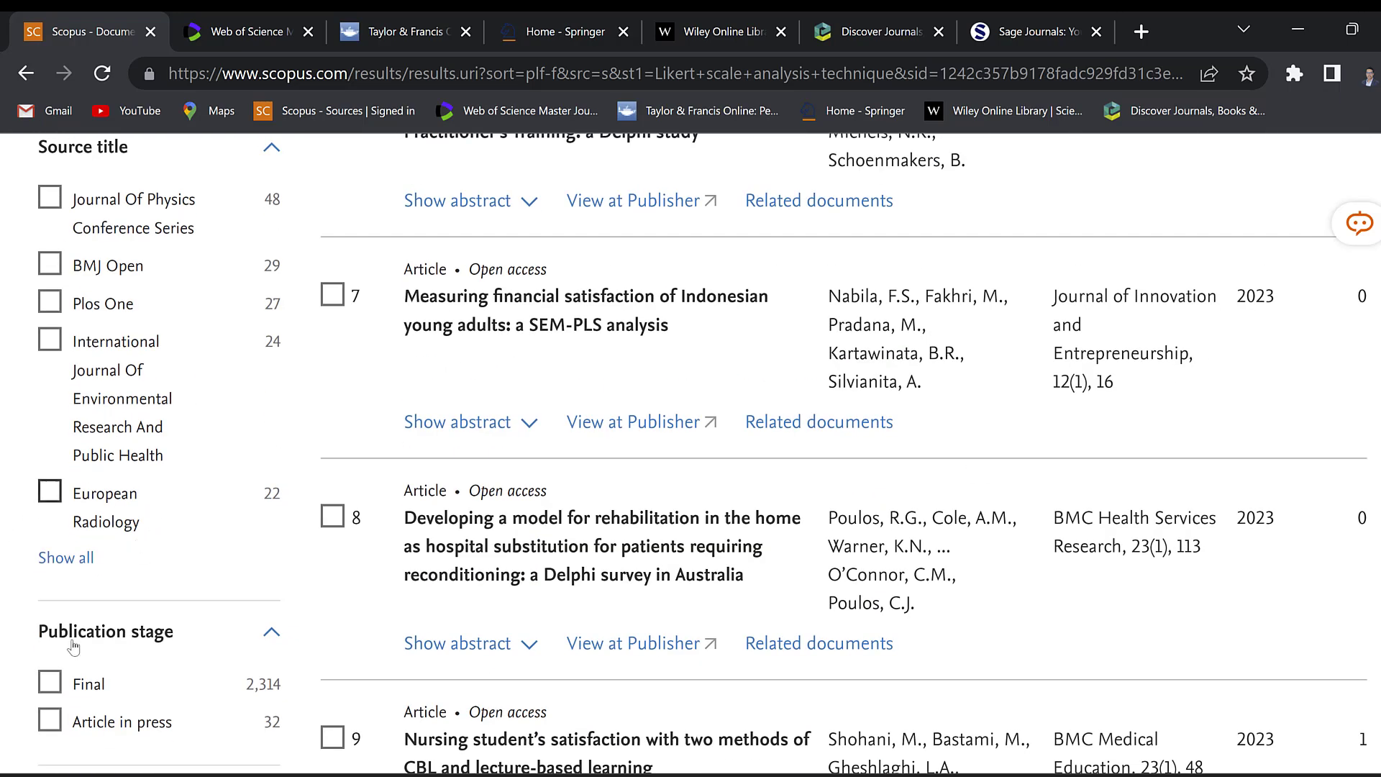
{"action": "scroll", "coordinate": [125, 634], "scroll_direction": "down", "scroll_amount": 8}
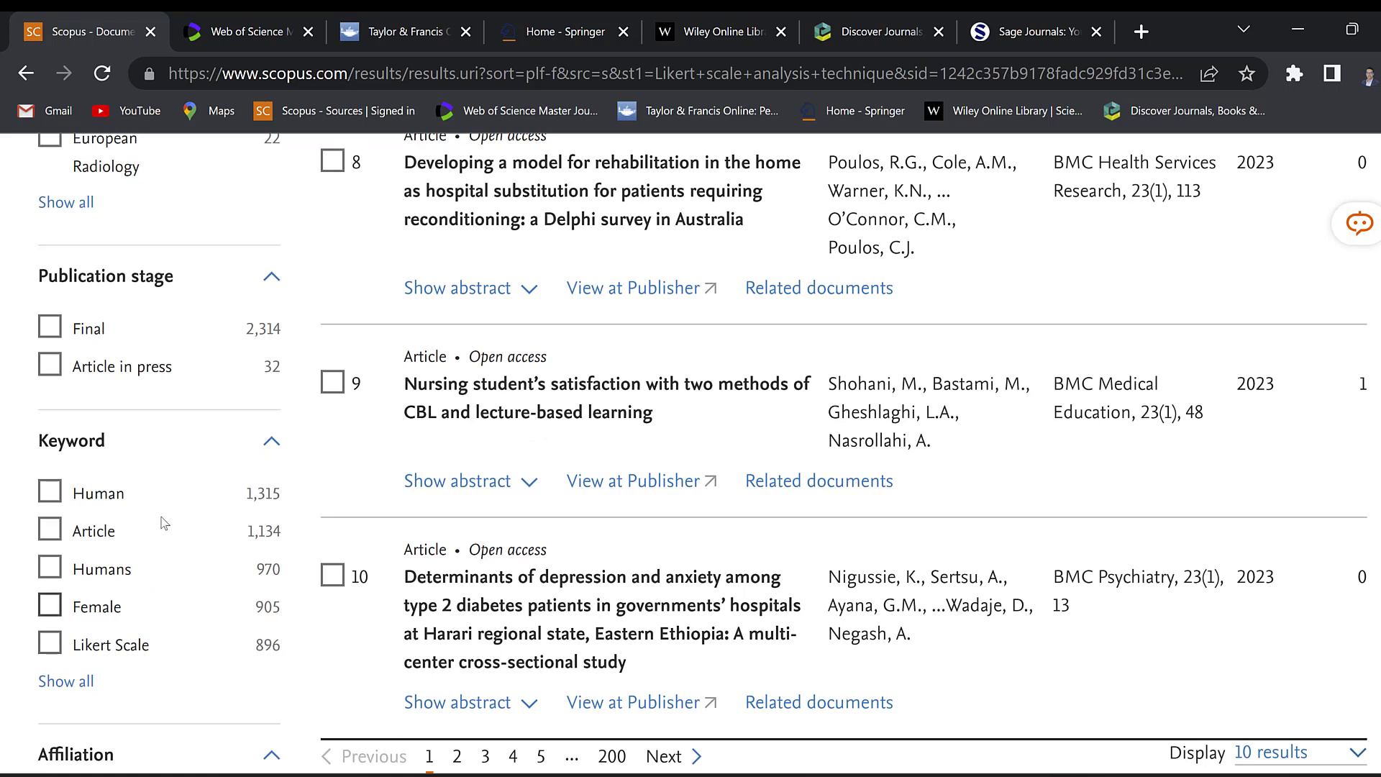
{"action": "scroll", "coordinate": [109, 613], "scroll_direction": "down", "scroll_amount": 7}
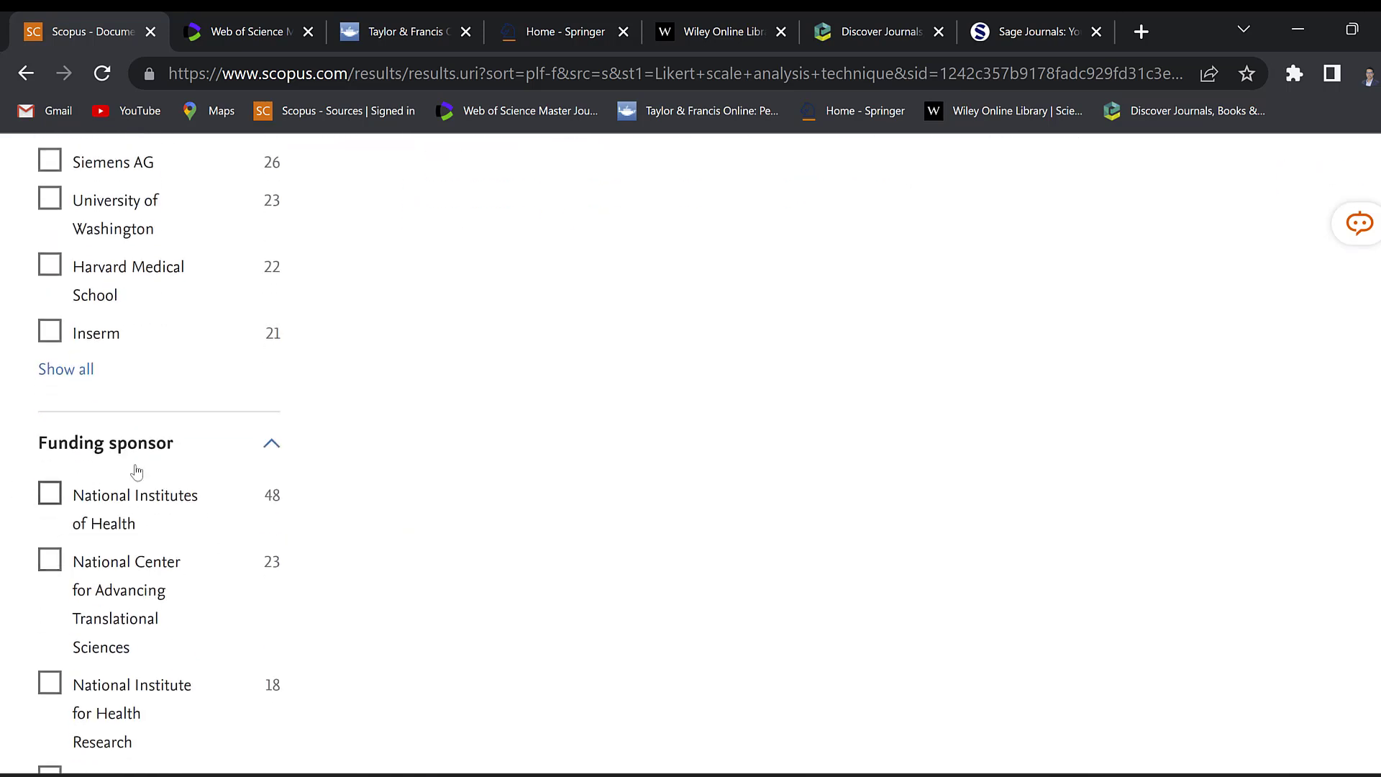
{"action": "scroll", "coordinate": [122, 550], "scroll_direction": "down", "scroll_amount": 8}
{"action": "scroll", "coordinate": [132, 594], "scroll_direction": "down", "scroll_amount": 13}
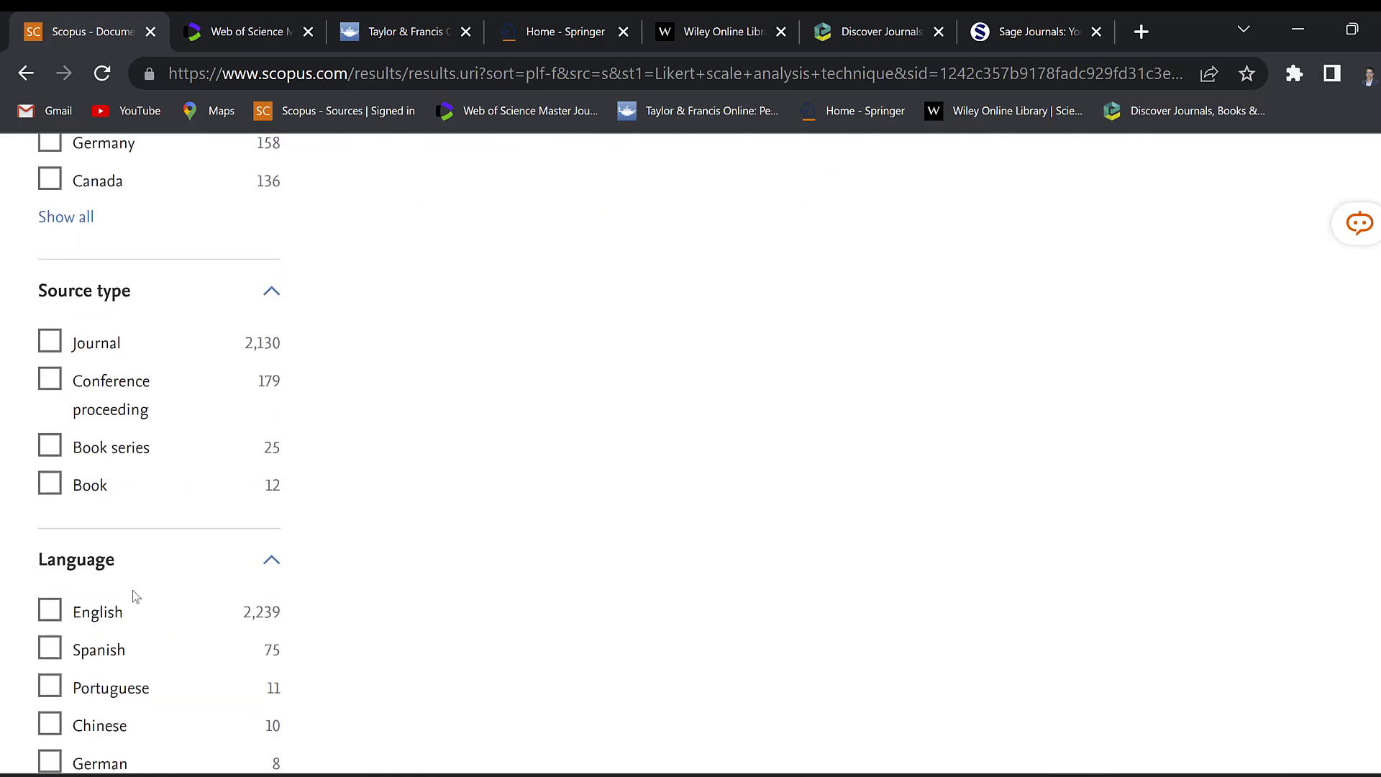
{"action": "scroll", "coordinate": [135, 603], "scroll_direction": "down", "scroll_amount": 3}
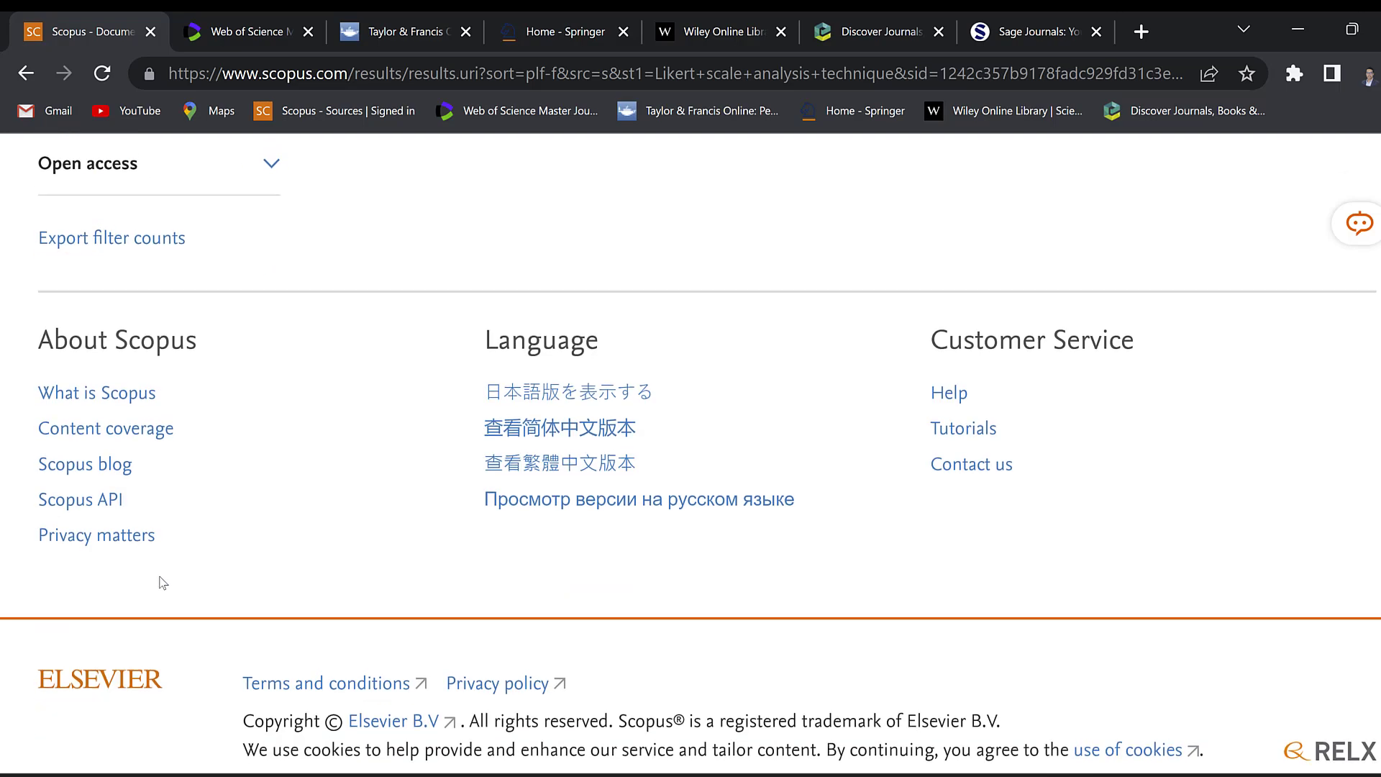
{"action": "scroll", "coordinate": [161, 580], "scroll_direction": "up", "scroll_amount": 20}
{"action": "scroll", "coordinate": [160, 580], "scroll_direction": "up", "scroll_amount": 19}
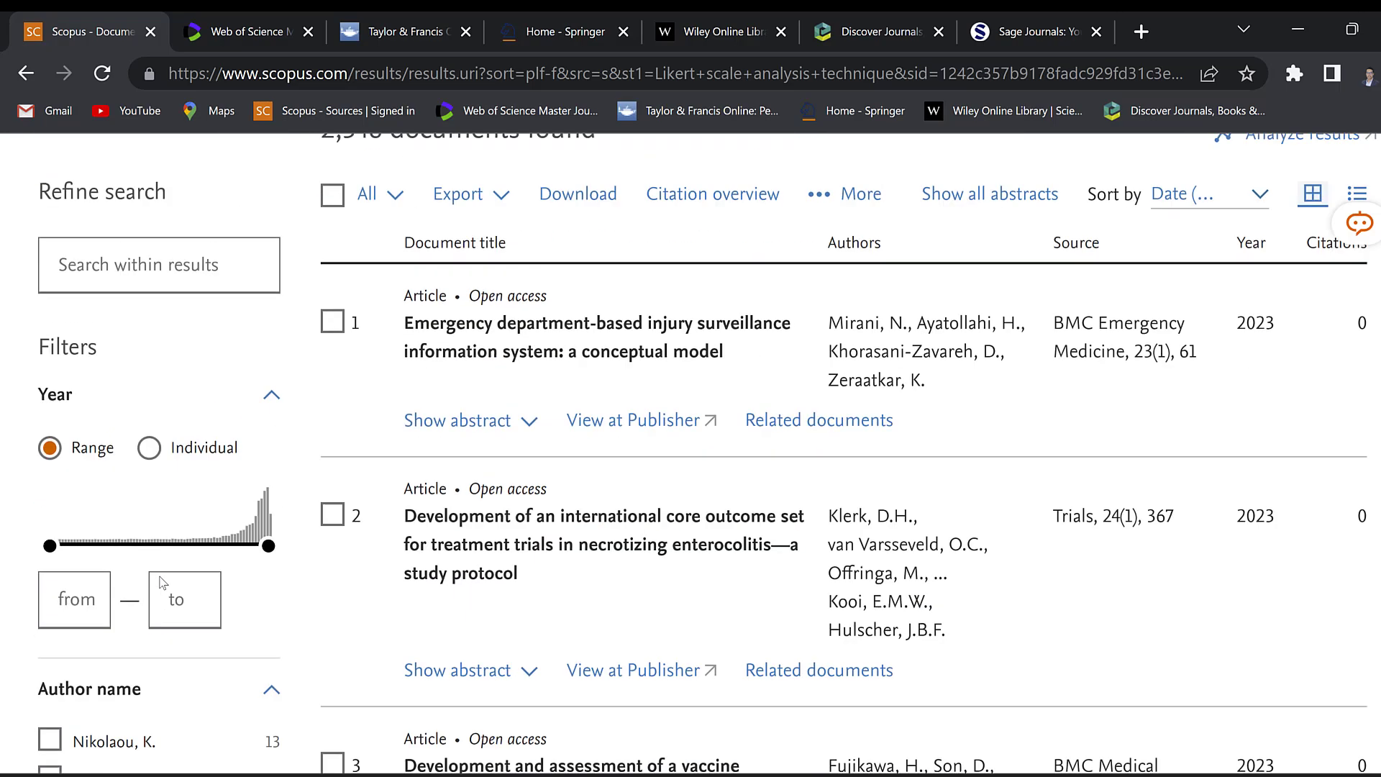
{"action": "scroll", "coordinate": [160, 577], "scroll_direction": "down", "scroll_amount": 7}
Limit publication years to 2018–2023 and rerun the search
{"action": "left_click_drag", "start_coordinate": [62, 555], "coordinate": [250, 556]}
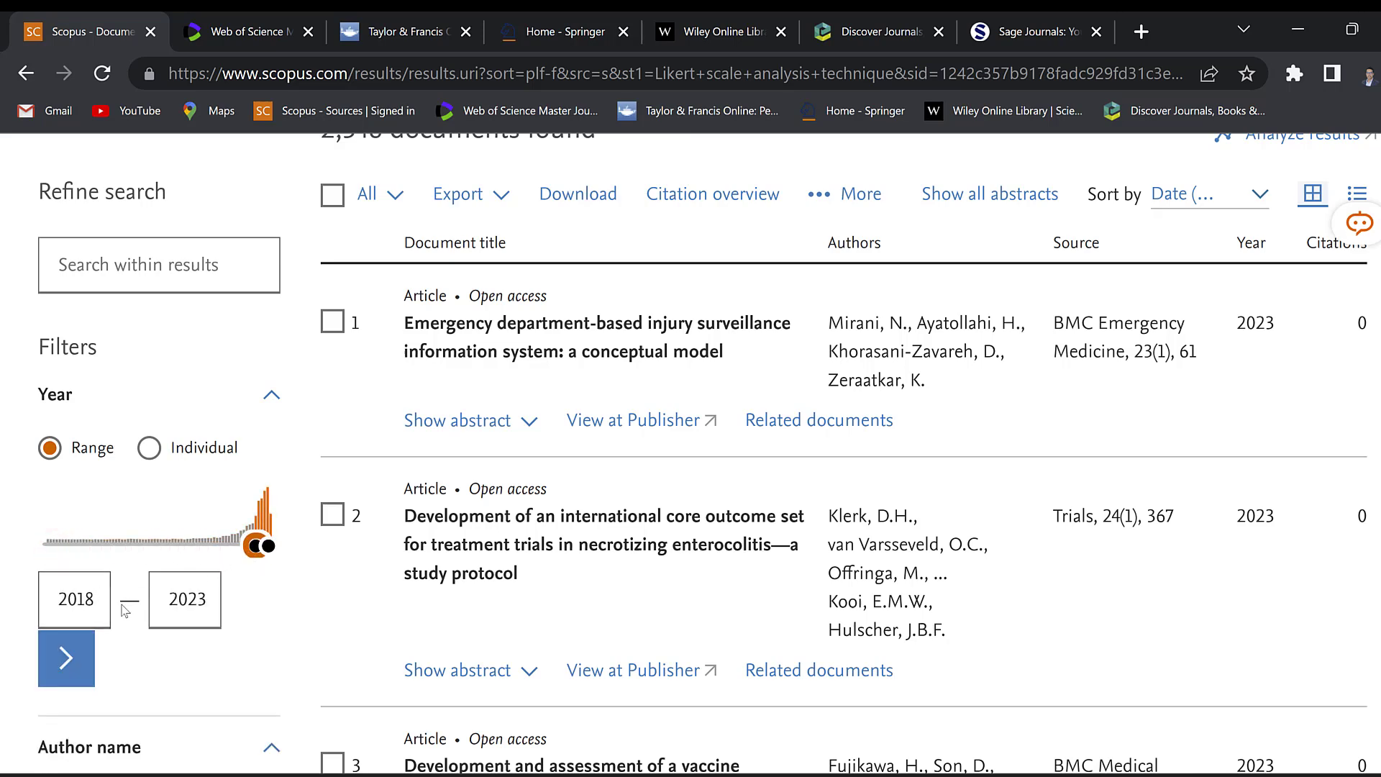
{"action": "scroll", "coordinate": [154, 496], "scroll_direction": "up", "scroll_amount": 5}
{"action": "left_click", "coordinate": [1135, 354]}
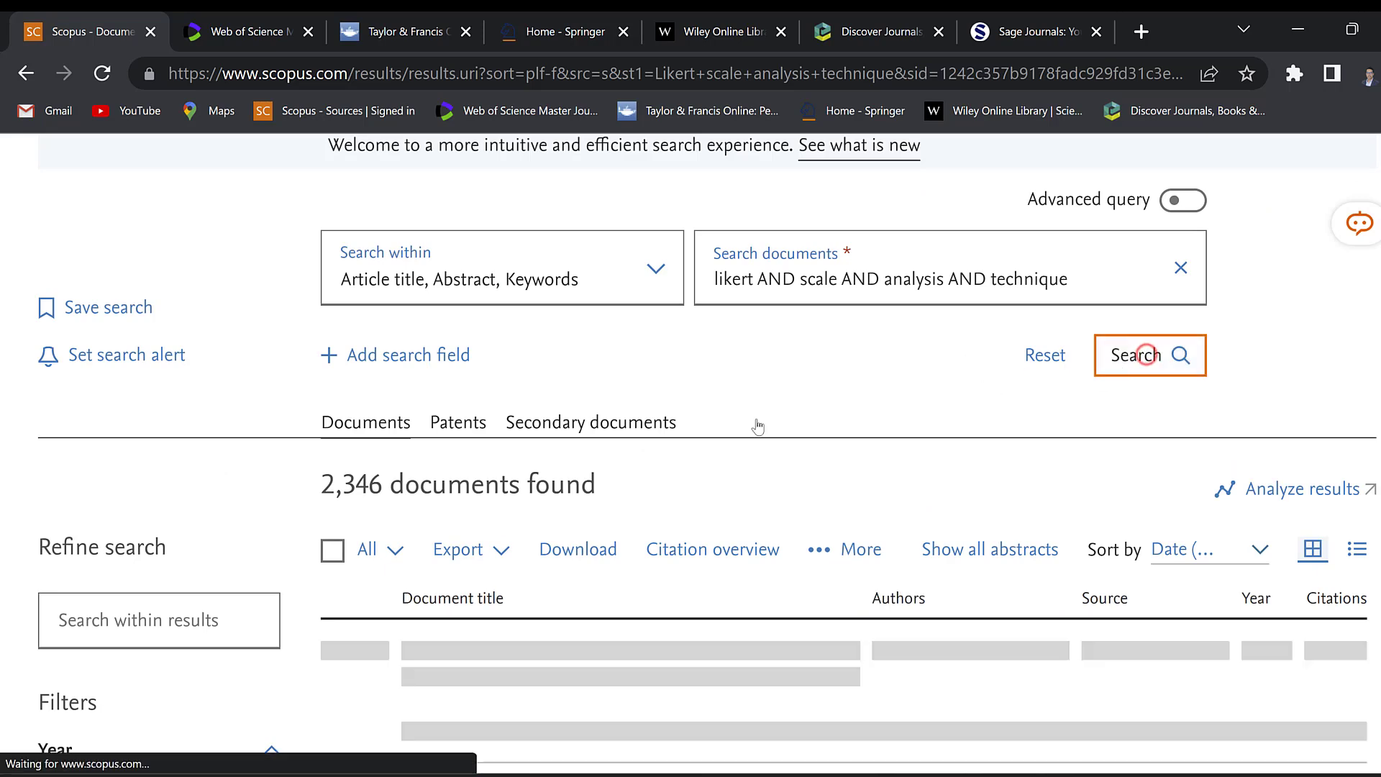
Expand result 2's abstract and mark results 9 and 10 for export
{"action": "scroll", "coordinate": [559, 574], "scroll_direction": "down", "scroll_amount": 2}
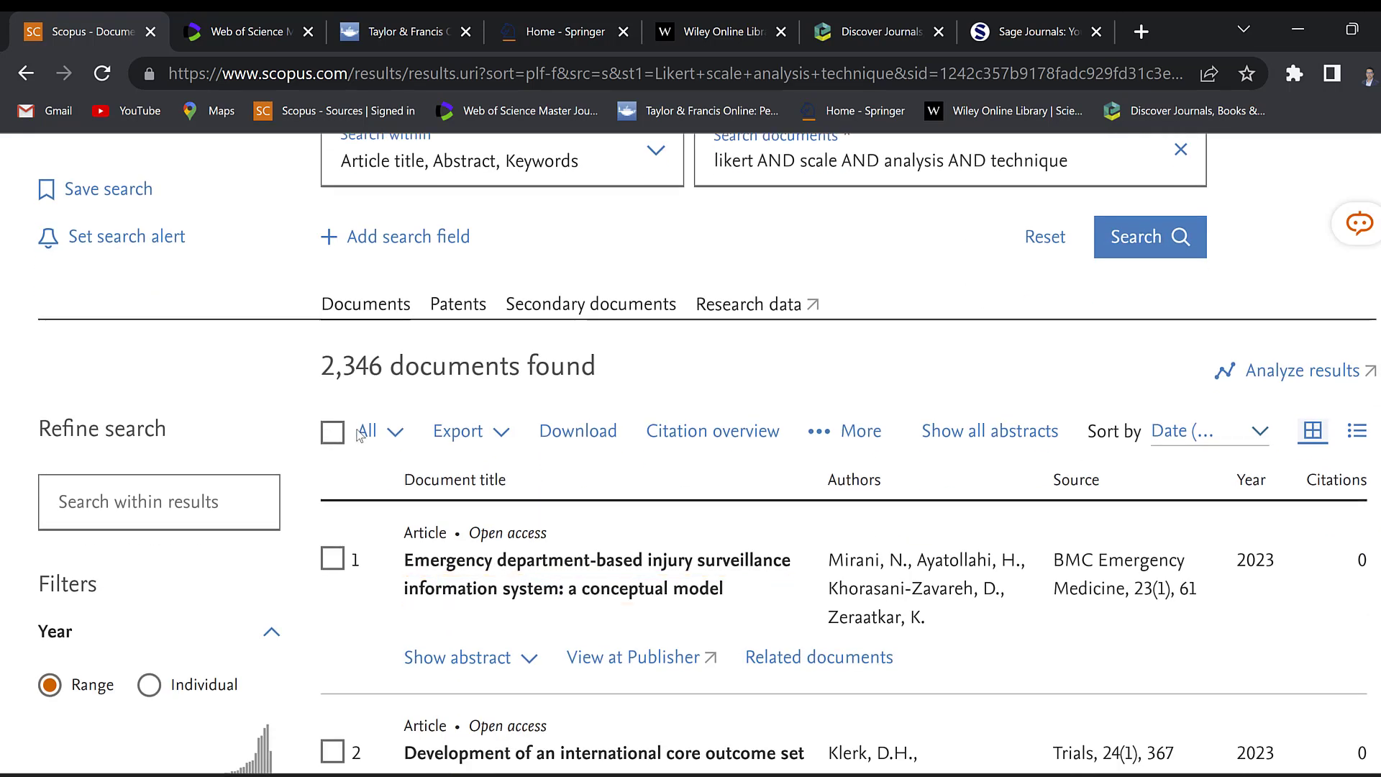
{"action": "scroll", "coordinate": [602, 494], "scroll_direction": "down", "scroll_amount": 20}
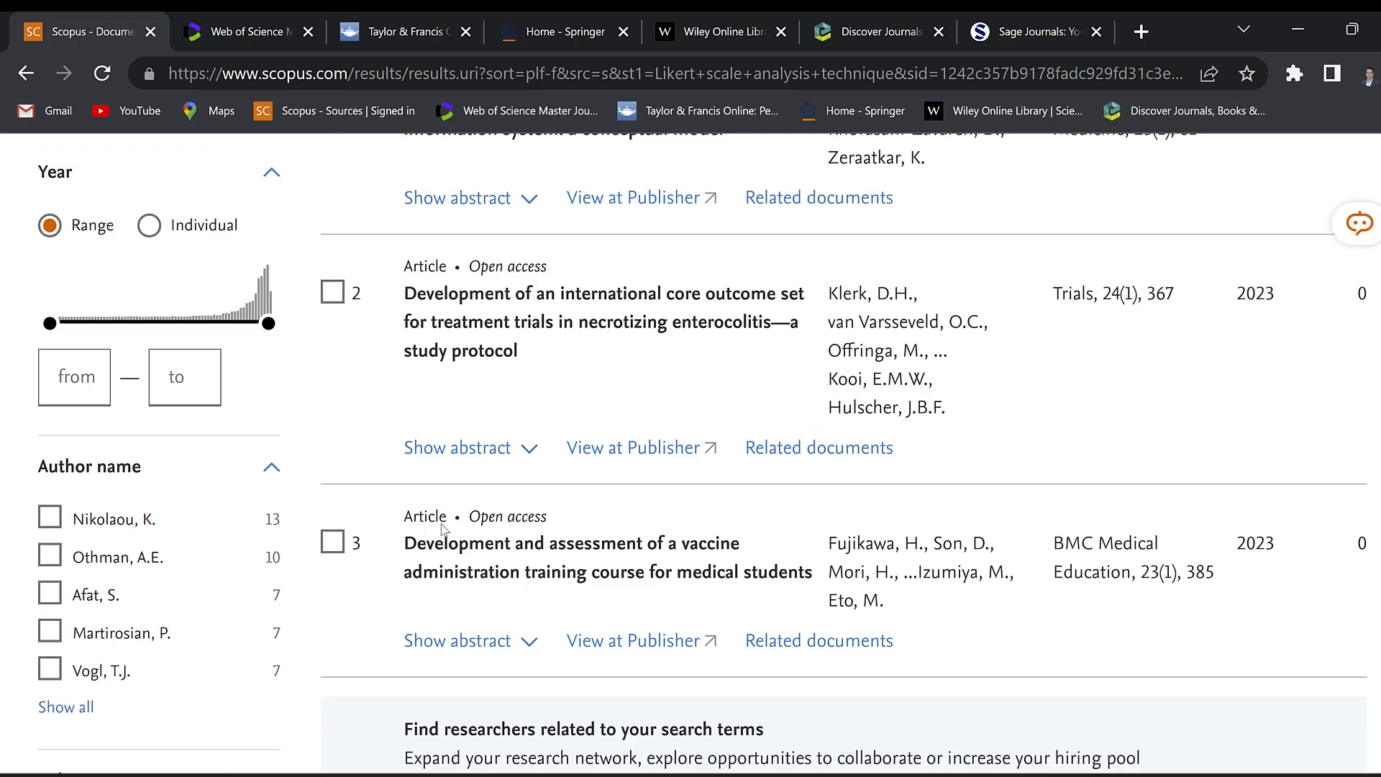
{"action": "scroll", "coordinate": [558, 468], "scroll_direction": "up", "scroll_amount": 15}
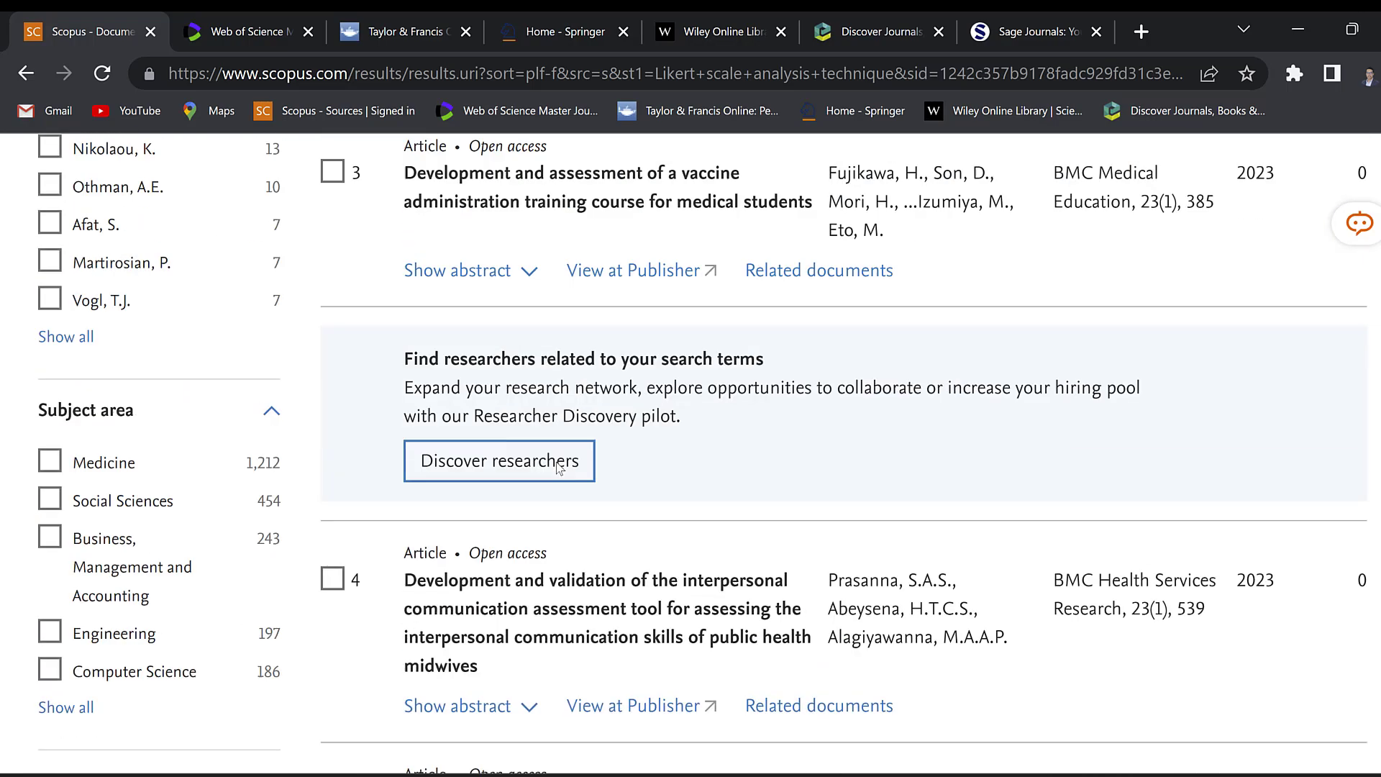
{"action": "left_click", "coordinate": [447, 434]}
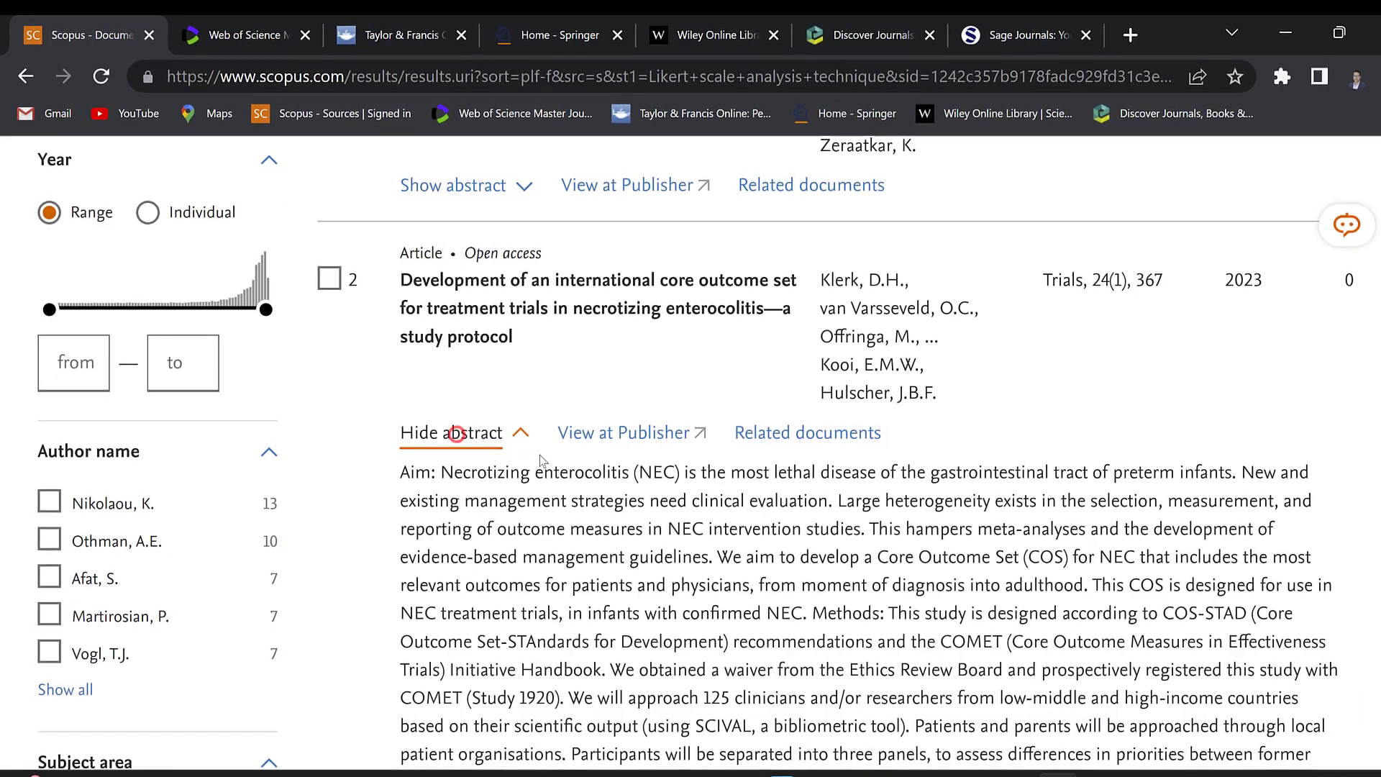
{"action": "scroll", "coordinate": [808, 498], "scroll_direction": "down", "scroll_amount": 6}
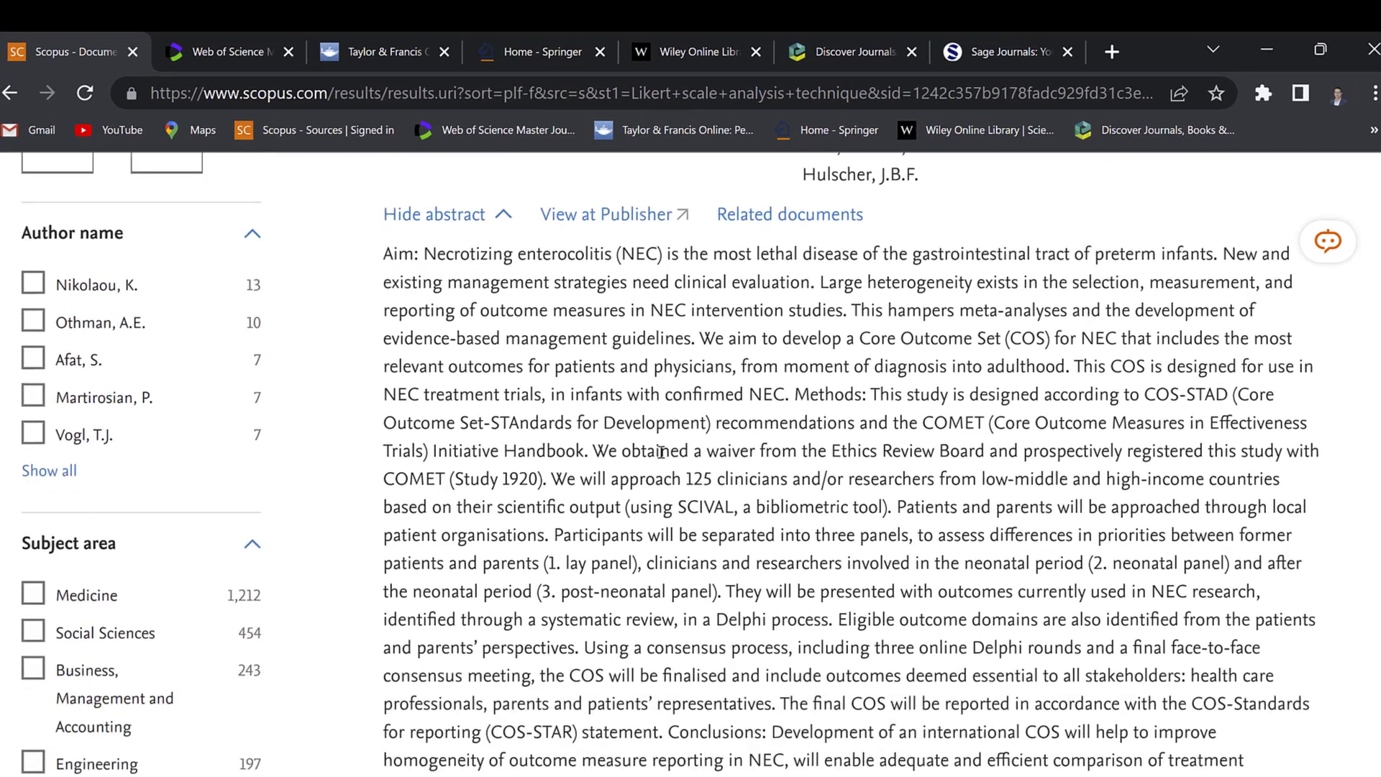
{"action": "scroll", "coordinate": [644, 440], "scroll_direction": "down", "scroll_amount": 5}
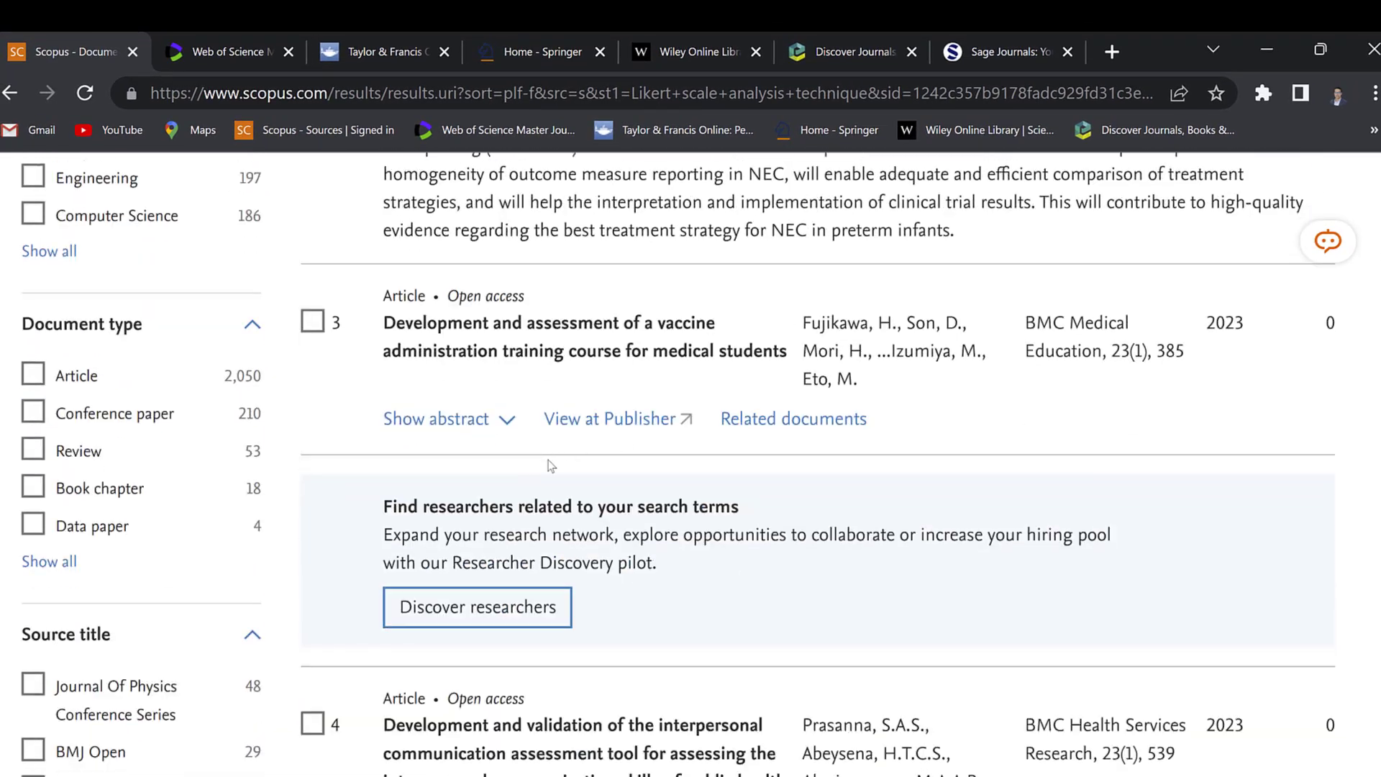
{"action": "scroll", "coordinate": [635, 602], "scroll_direction": "down", "scroll_amount": 9}
{"action": "scroll", "coordinate": [533, 533], "scroll_direction": "down", "scroll_amount": 5}
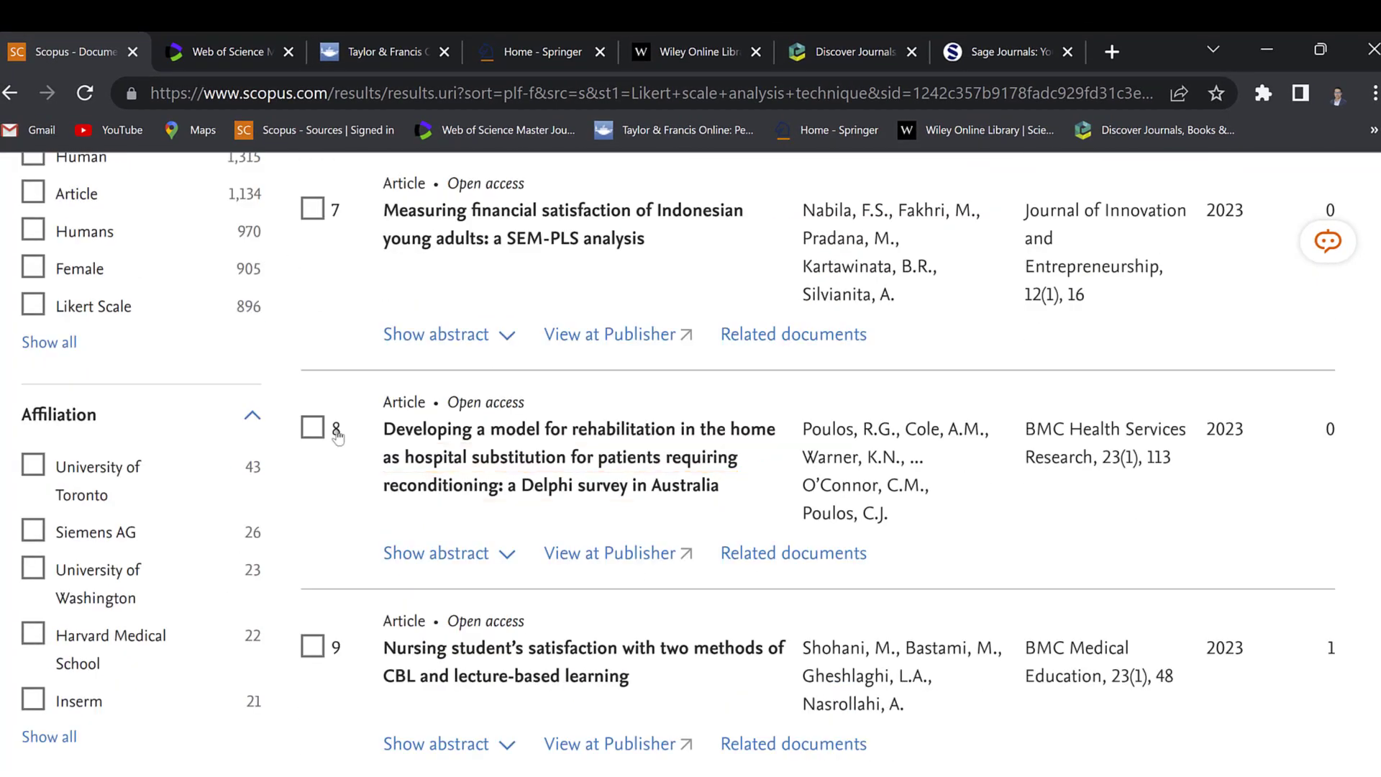
{"action": "left_click", "coordinate": [312, 645]}
{"action": "scroll", "coordinate": [320, 633], "scroll_direction": "down", "scroll_amount": 3}
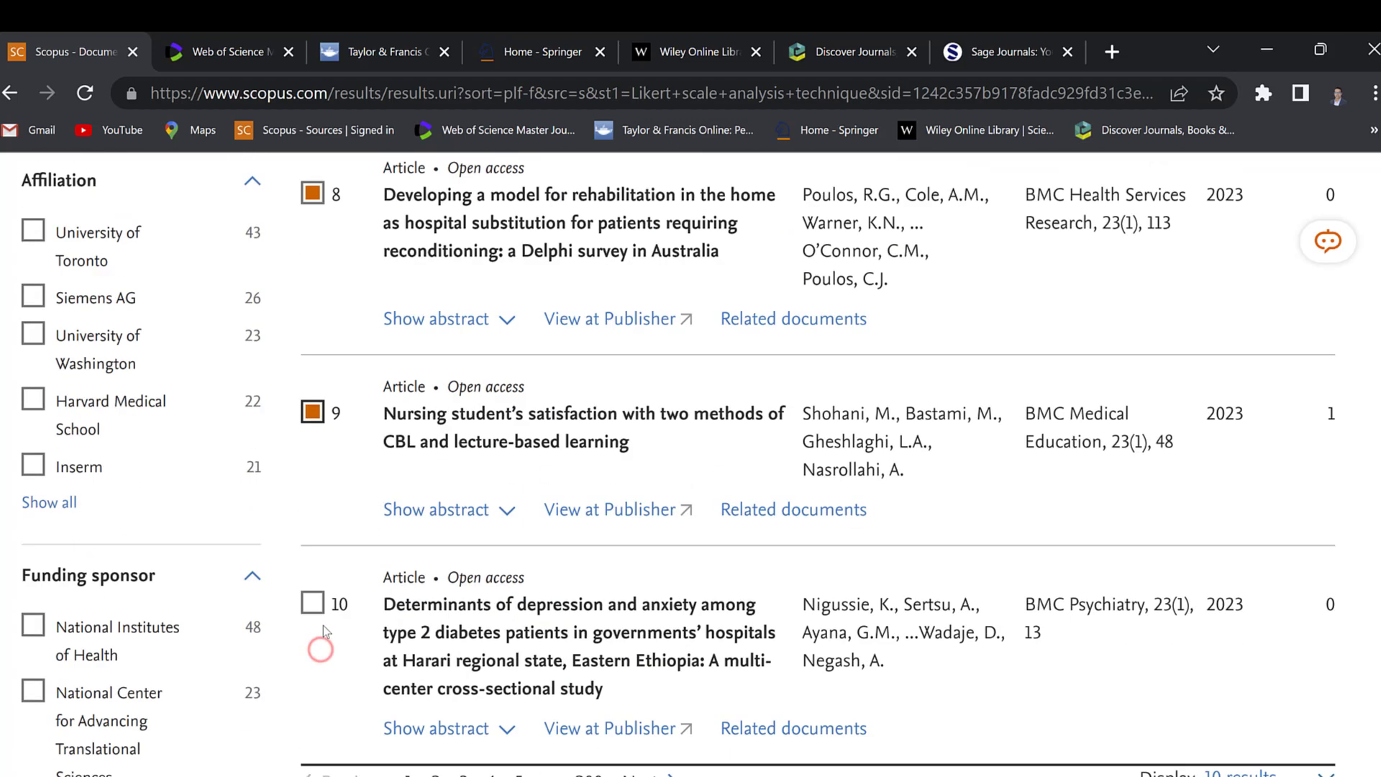
{"action": "left_click", "coordinate": [312, 601]}
{"action": "scroll", "coordinate": [360, 615], "scroll_direction": "down", "scroll_amount": 3}
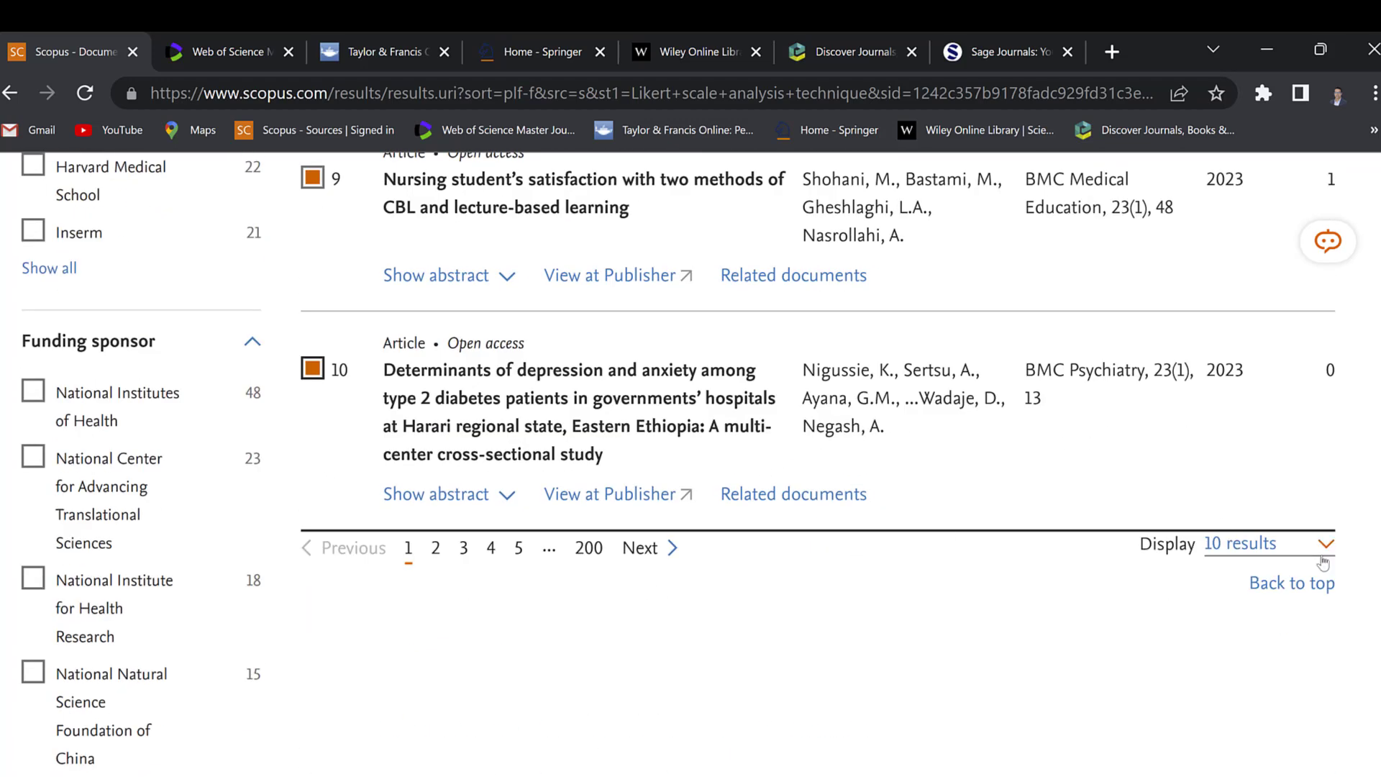
Show 200 results per page and scroll through the reloaded list
{"action": "left_click", "coordinate": [1325, 558]}
{"action": "left_click", "coordinate": [1288, 673]}
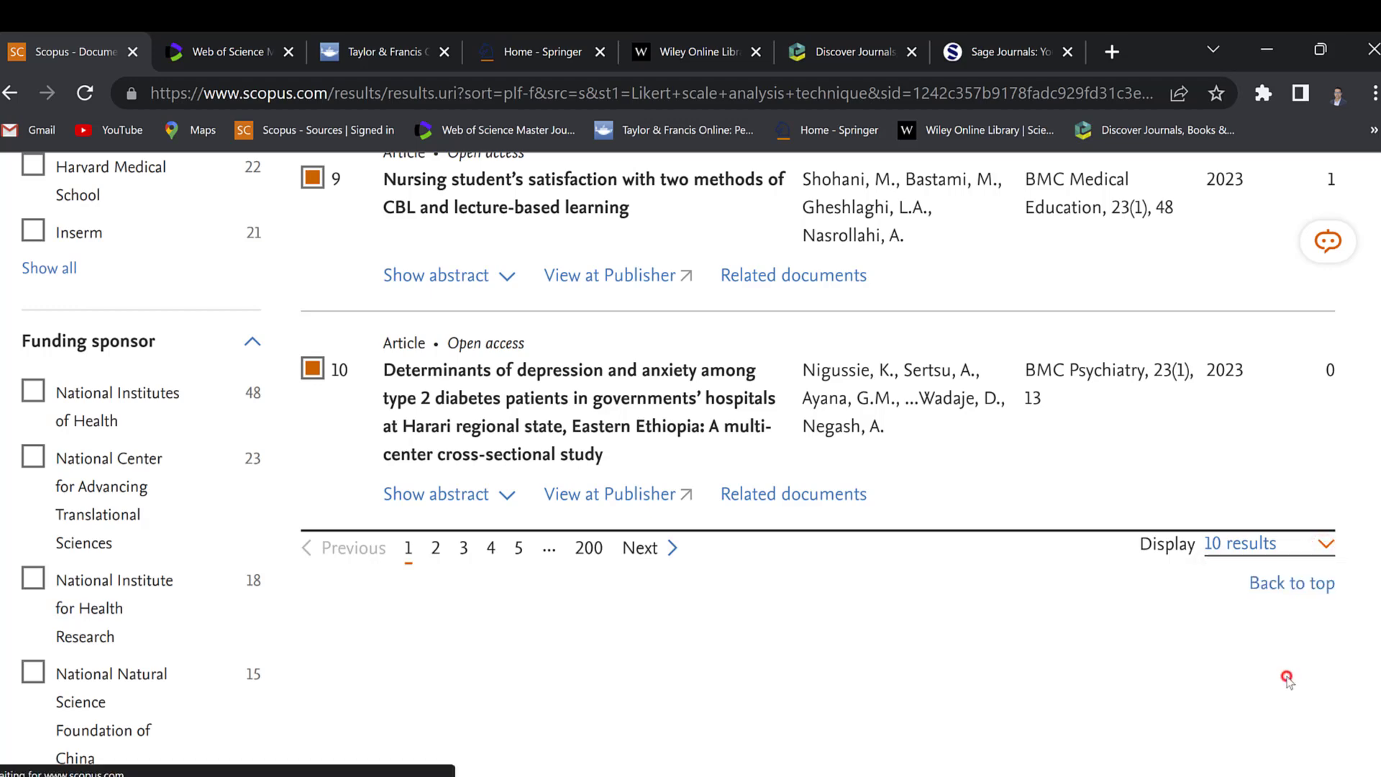
{"action": "scroll", "coordinate": [1288, 680], "scroll_direction": "down", "scroll_amount": 3}
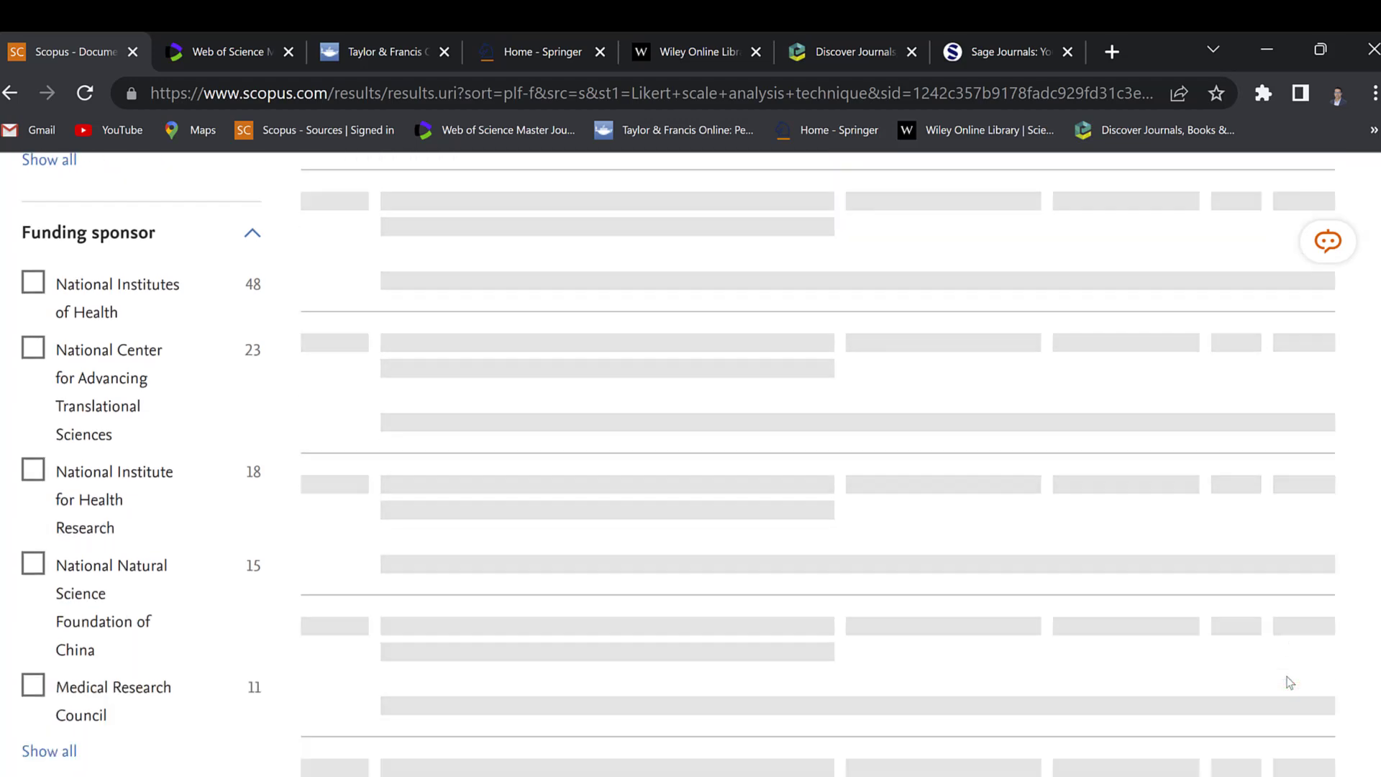
{"action": "scroll", "coordinate": [489, 464], "scroll_direction": "down", "scroll_amount": 6}
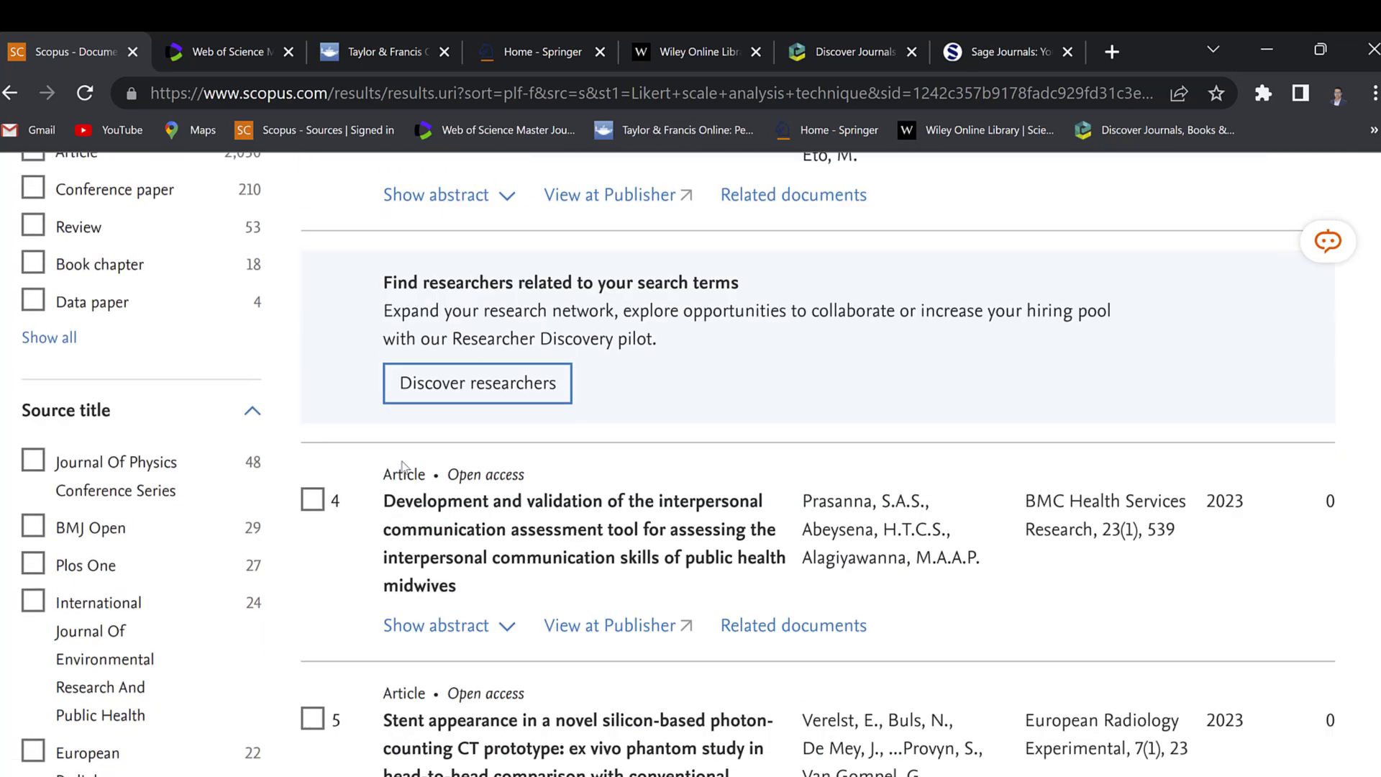
{"action": "scroll", "coordinate": [403, 467], "scroll_direction": "down", "scroll_amount": 3}
{"action": "scroll", "coordinate": [403, 467], "scroll_direction": "up", "scroll_amount": 15}
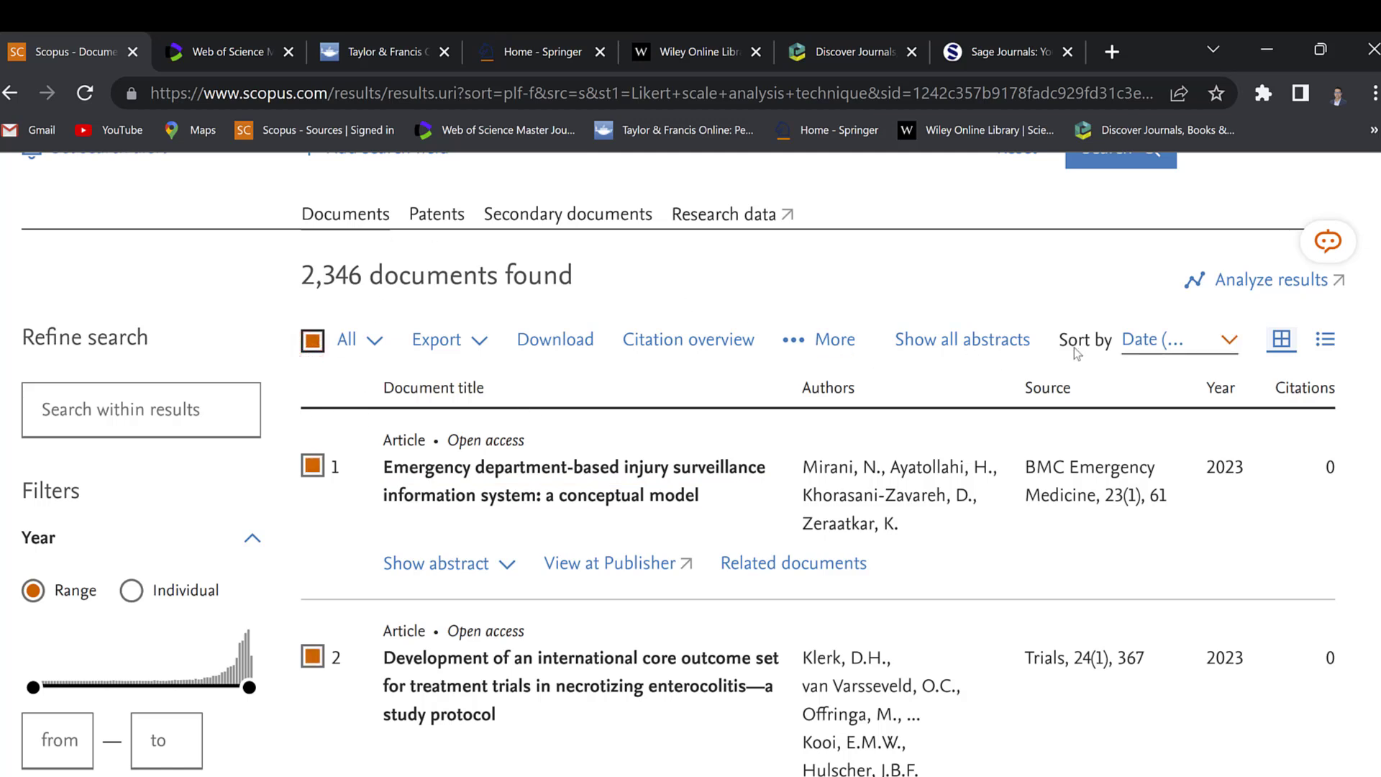
Start a QuikBib bibliography for the first 2000 results and review the citation style list
{"action": "left_click", "coordinate": [798, 340]}
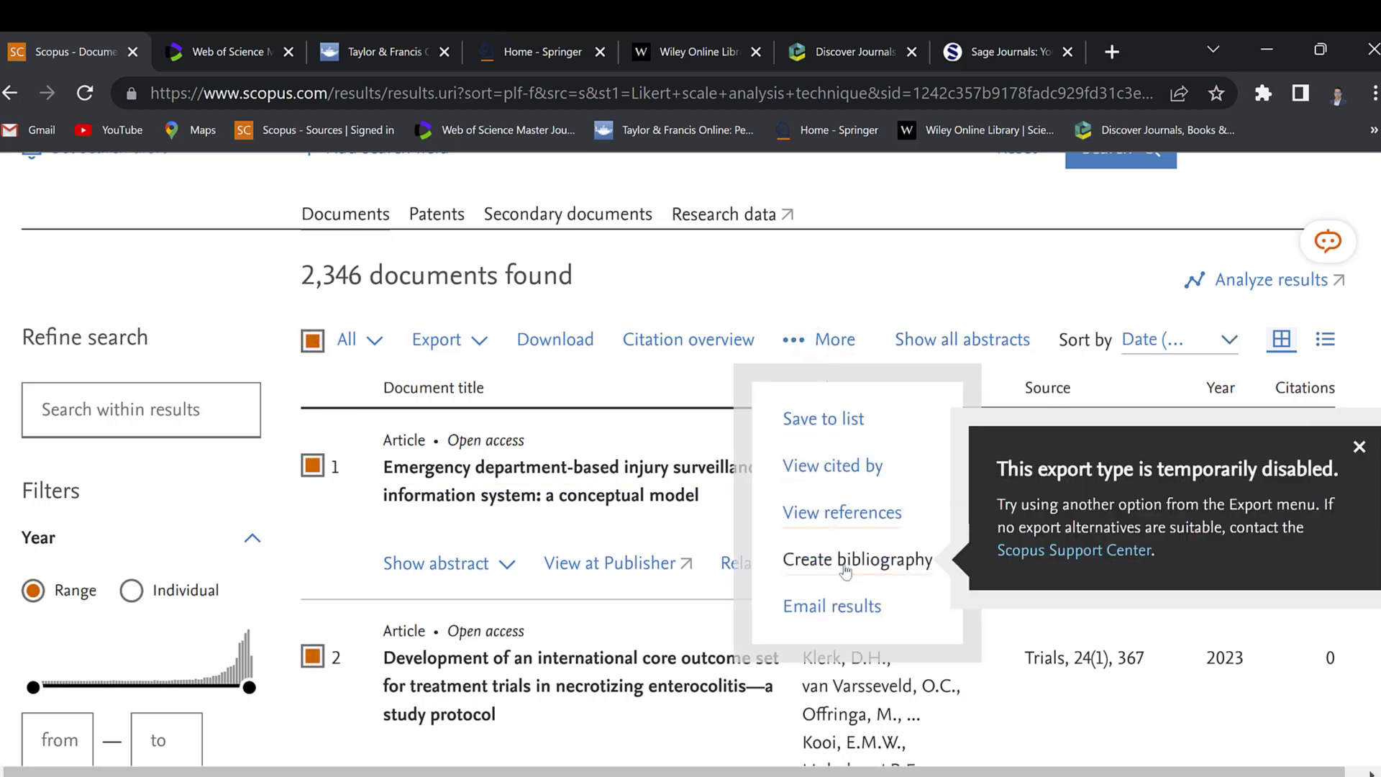
{"action": "left_click", "coordinate": [851, 568]}
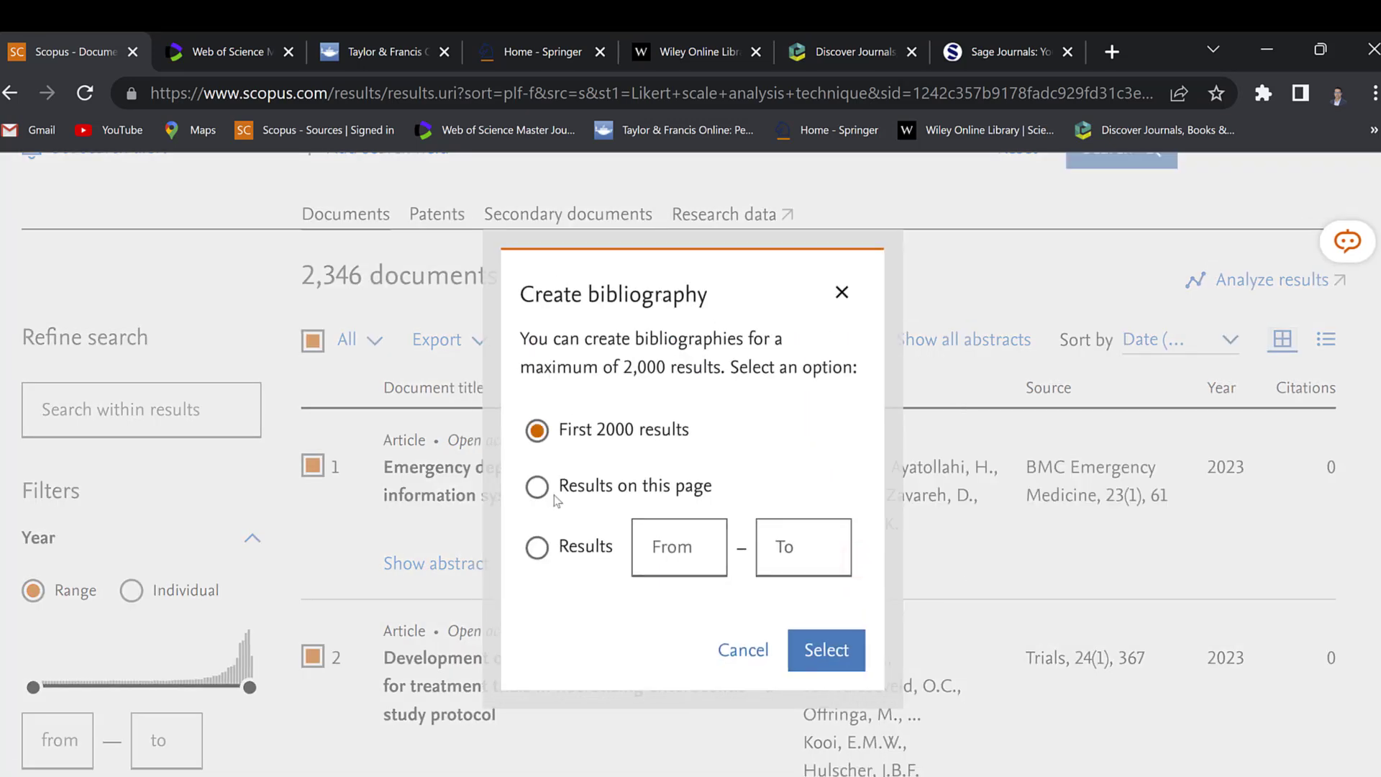
{"action": "left_click", "coordinate": [825, 651]}
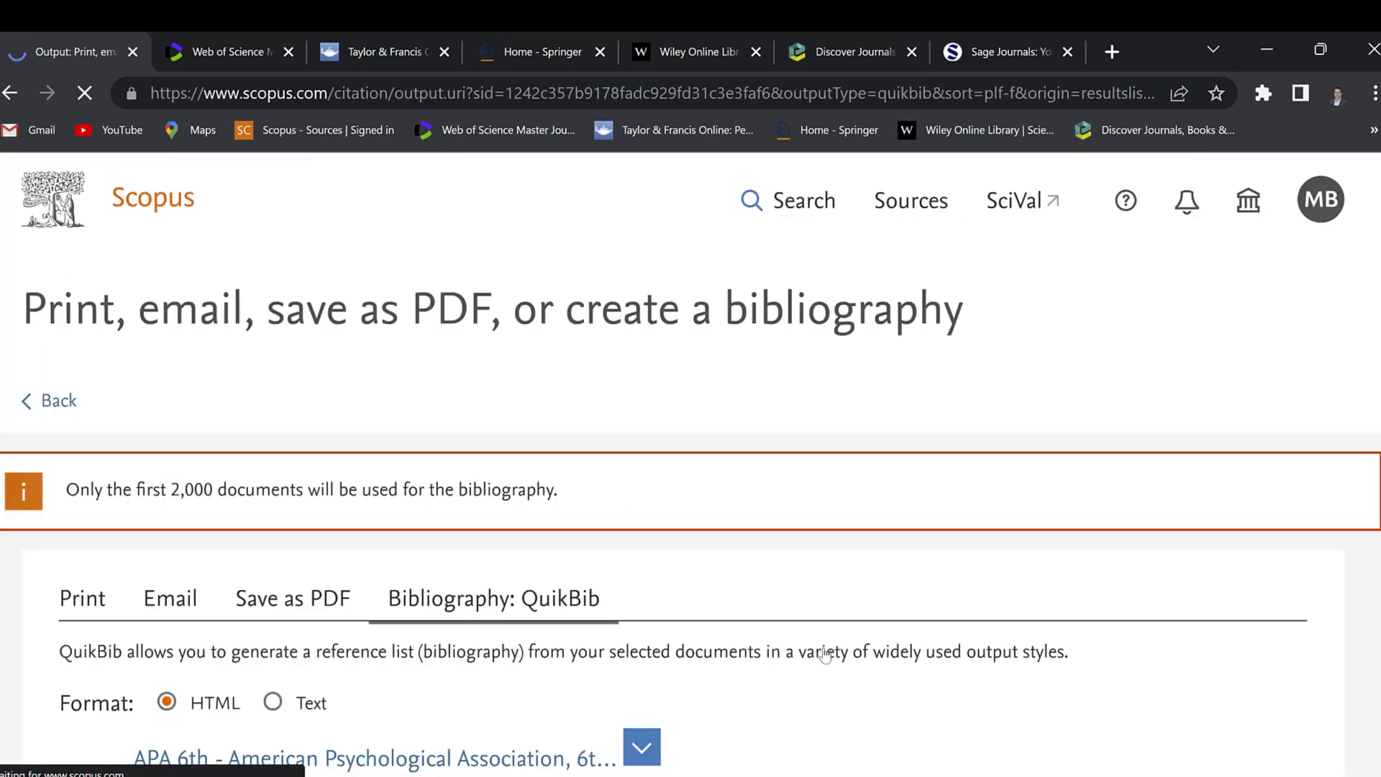
{"action": "scroll", "coordinate": [722, 629], "scroll_direction": "down", "scroll_amount": 3}
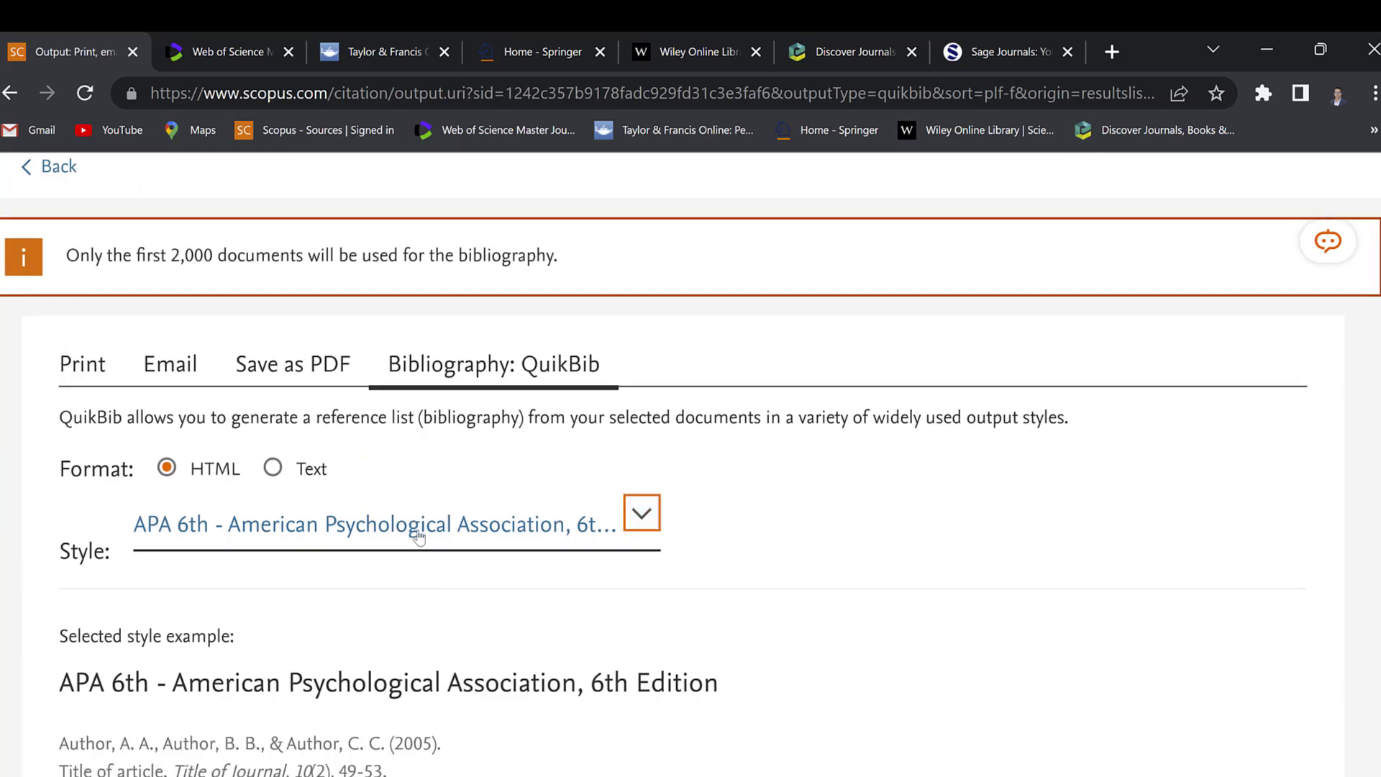
{"action": "left_click", "coordinate": [620, 531]}
{"action": "scroll", "coordinate": [246, 644], "scroll_direction": "down", "scroll_amount": 1}
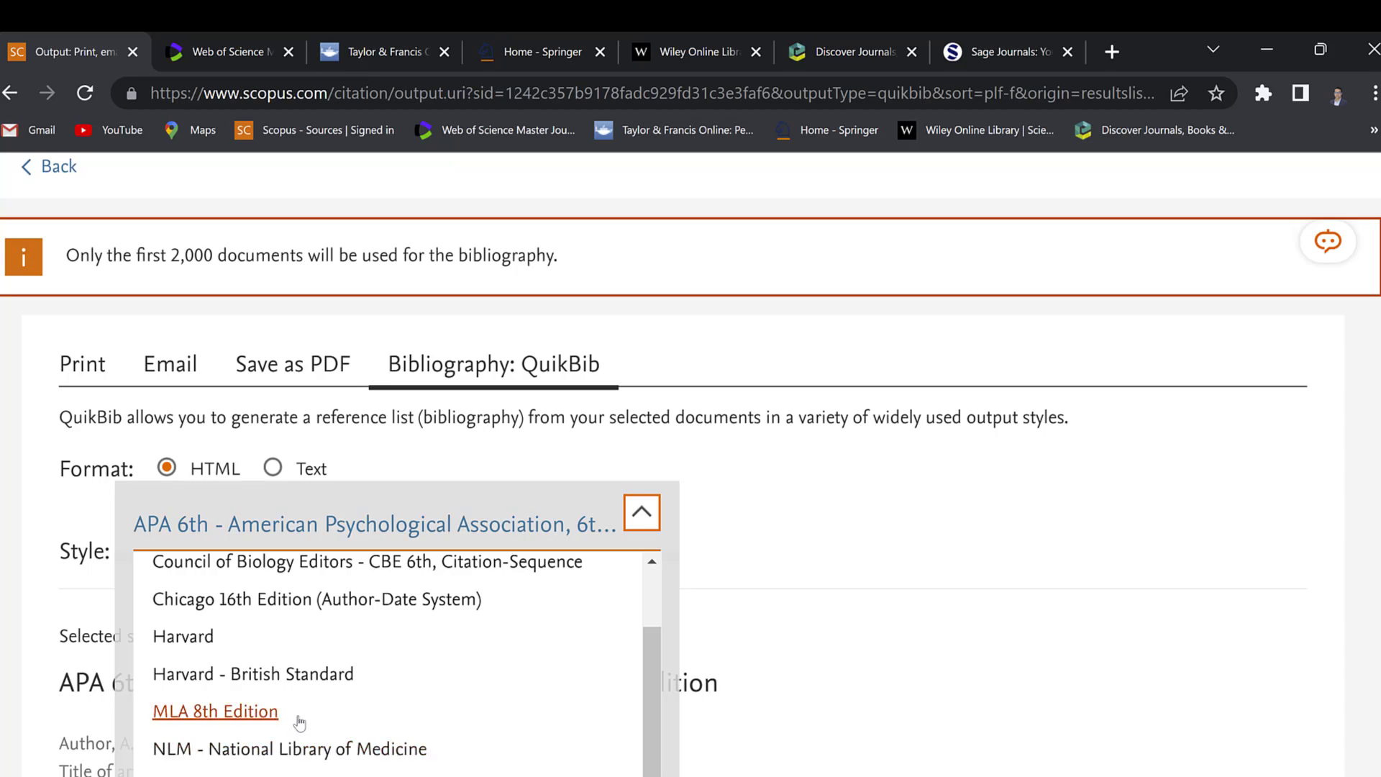
{"action": "scroll", "coordinate": [301, 690], "scroll_direction": "up", "scroll_amount": 1}
Keep APA 6th as the citation style and scroll through the 63 filtered results
{"action": "left_click", "coordinate": [274, 568]}
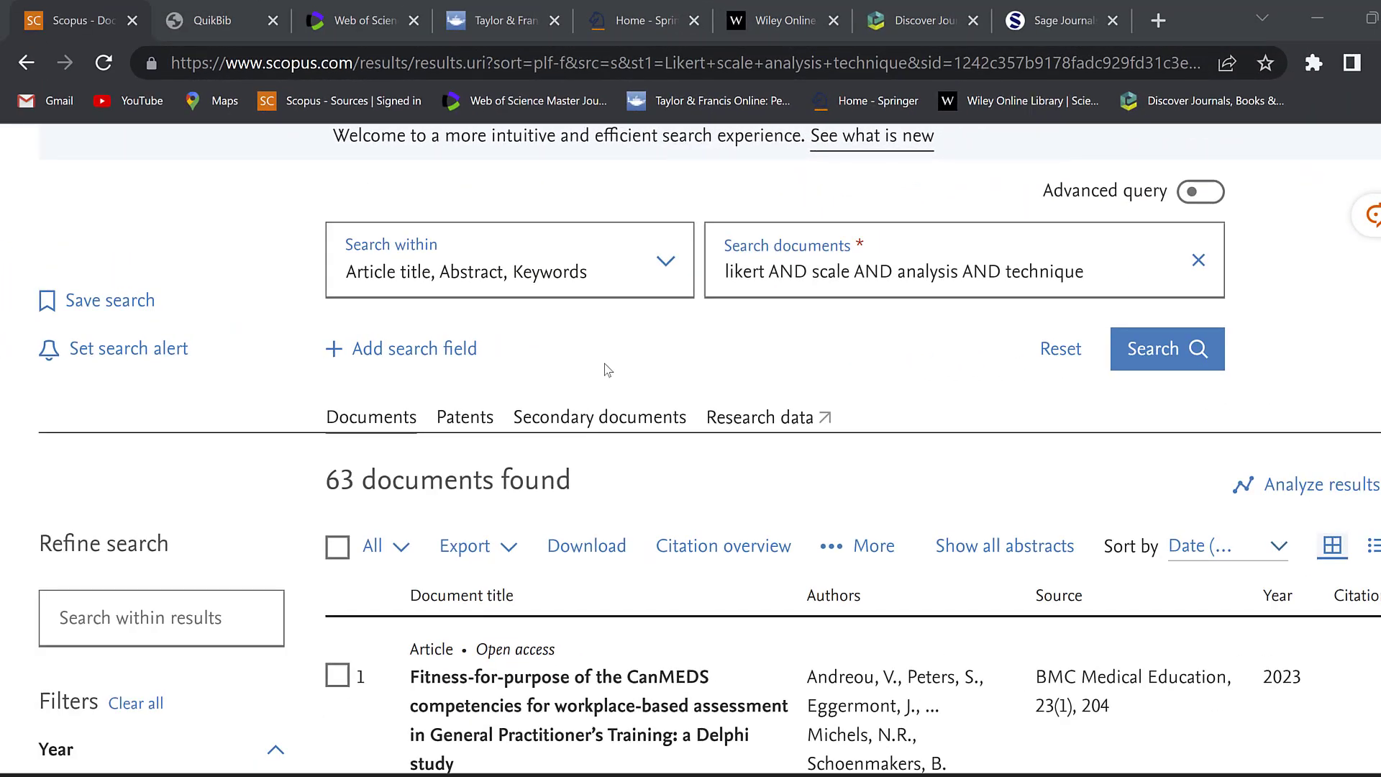
{"action": "scroll", "coordinate": [608, 371], "scroll_direction": "down", "scroll_amount": 2}
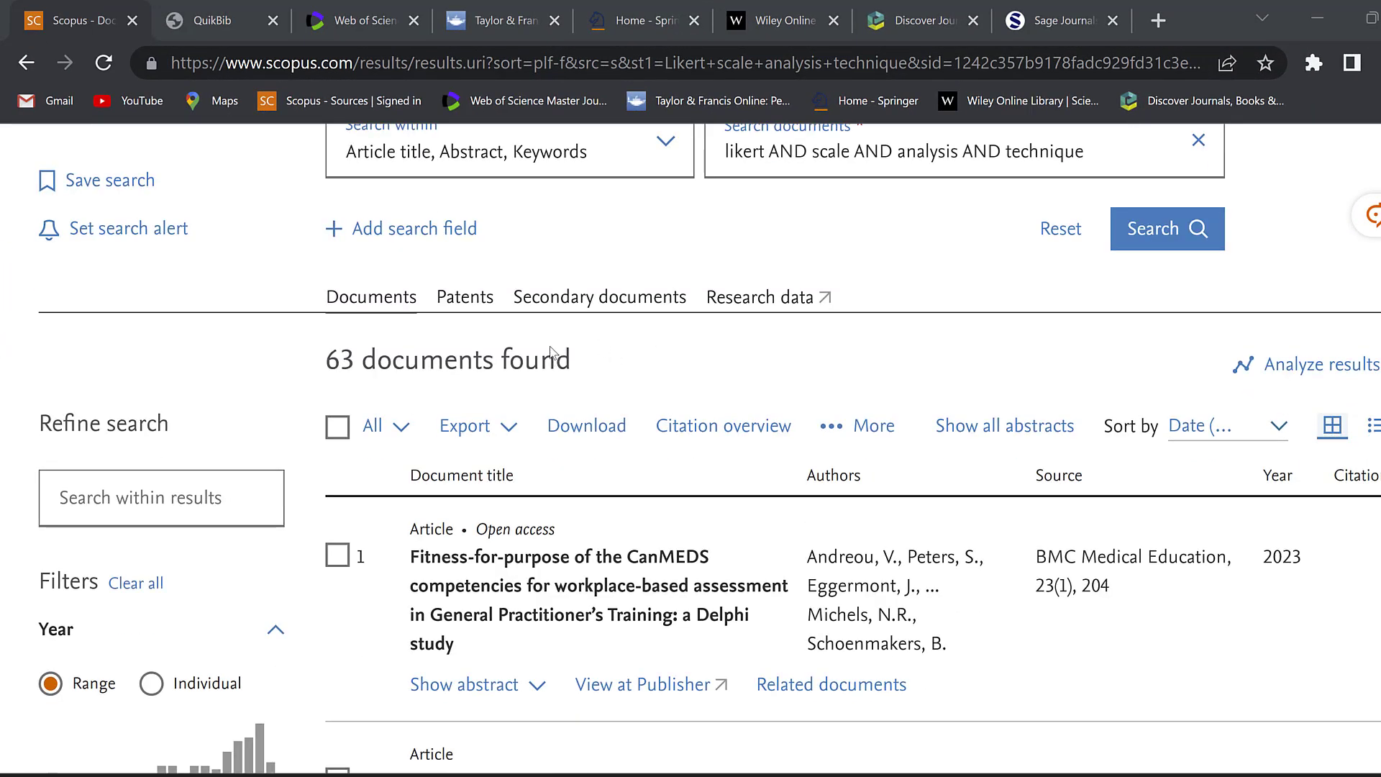
{"action": "scroll", "coordinate": [545, 365], "scroll_direction": "down", "scroll_amount": 2}
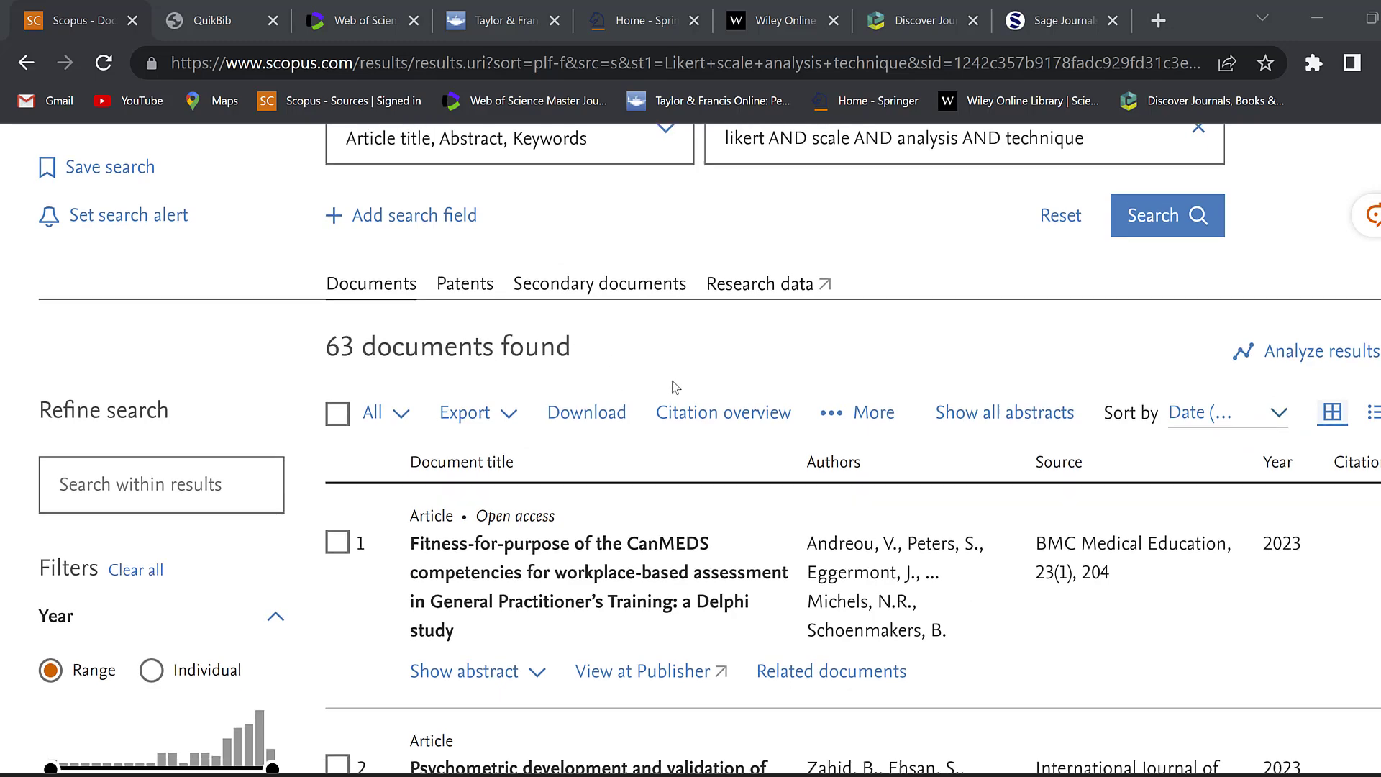
{"action": "scroll", "coordinate": [355, 280], "scroll_direction": "down", "scroll_amount": 15}
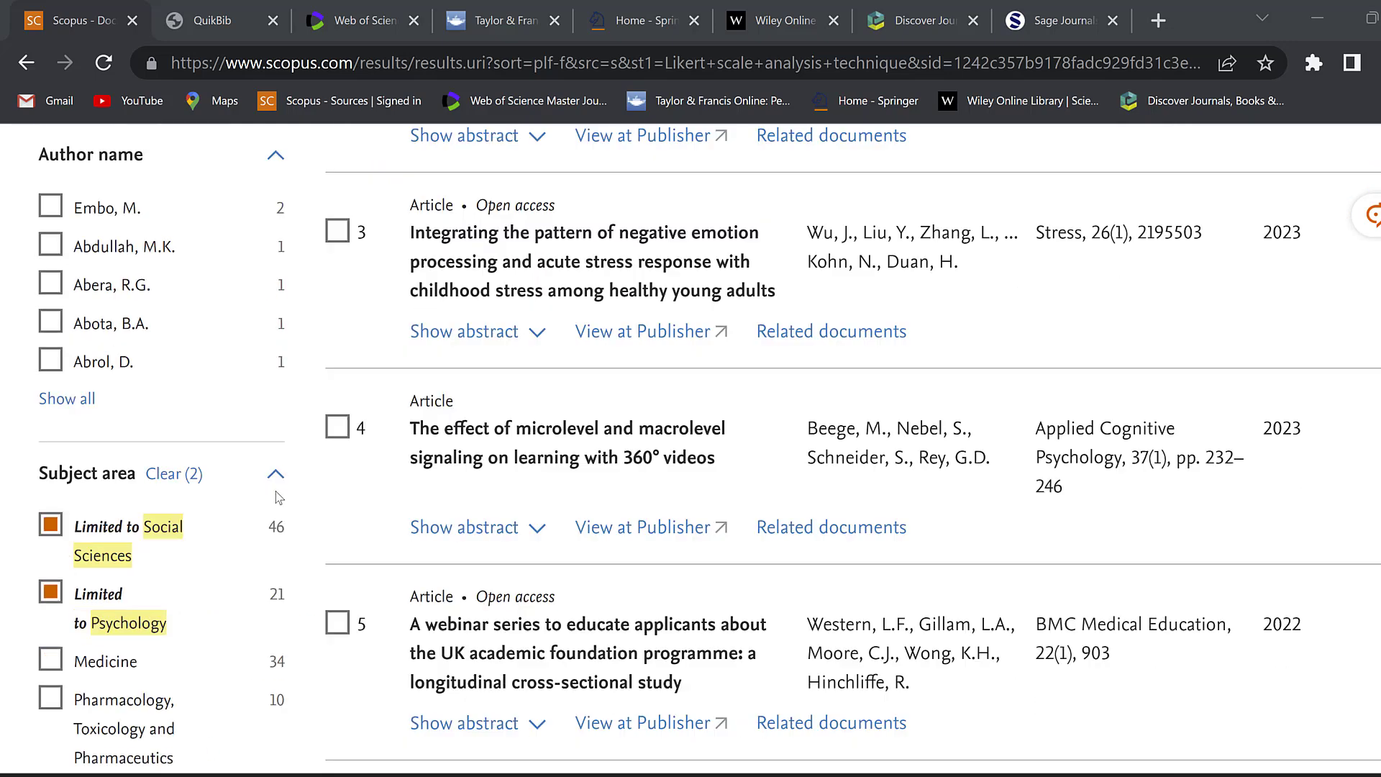
{"action": "scroll", "coordinate": [135, 612], "scroll_direction": "down", "scroll_amount": 11}
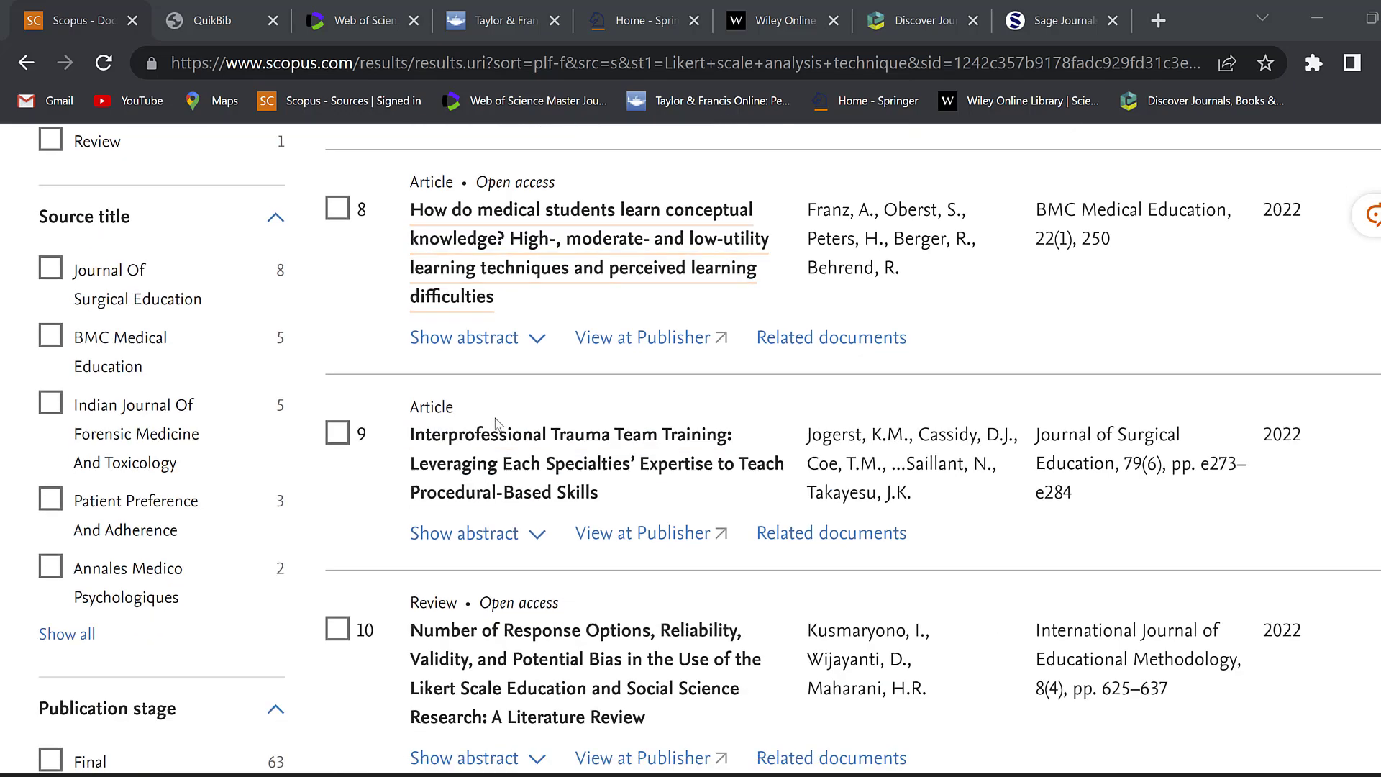
{"action": "scroll", "coordinate": [884, 430], "scroll_direction": "up", "scroll_amount": 12}
{"action": "scroll", "coordinate": [885, 429], "scroll_direction": "up", "scroll_amount": 20}
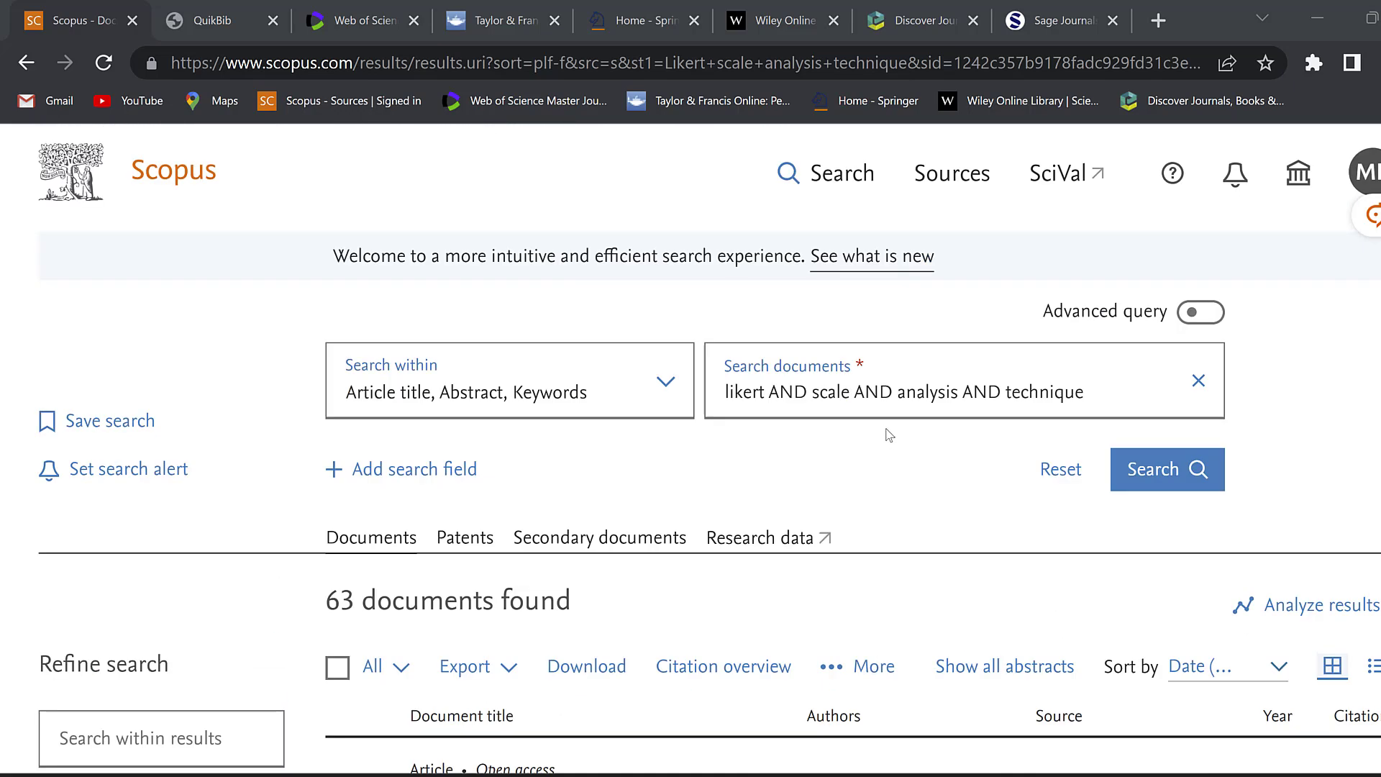
{"action": "scroll", "coordinate": [887, 432], "scroll_direction": "down", "scroll_amount": 8}
{"action": "scroll", "coordinate": [287, 376], "scroll_direction": "up", "scroll_amount": 3}
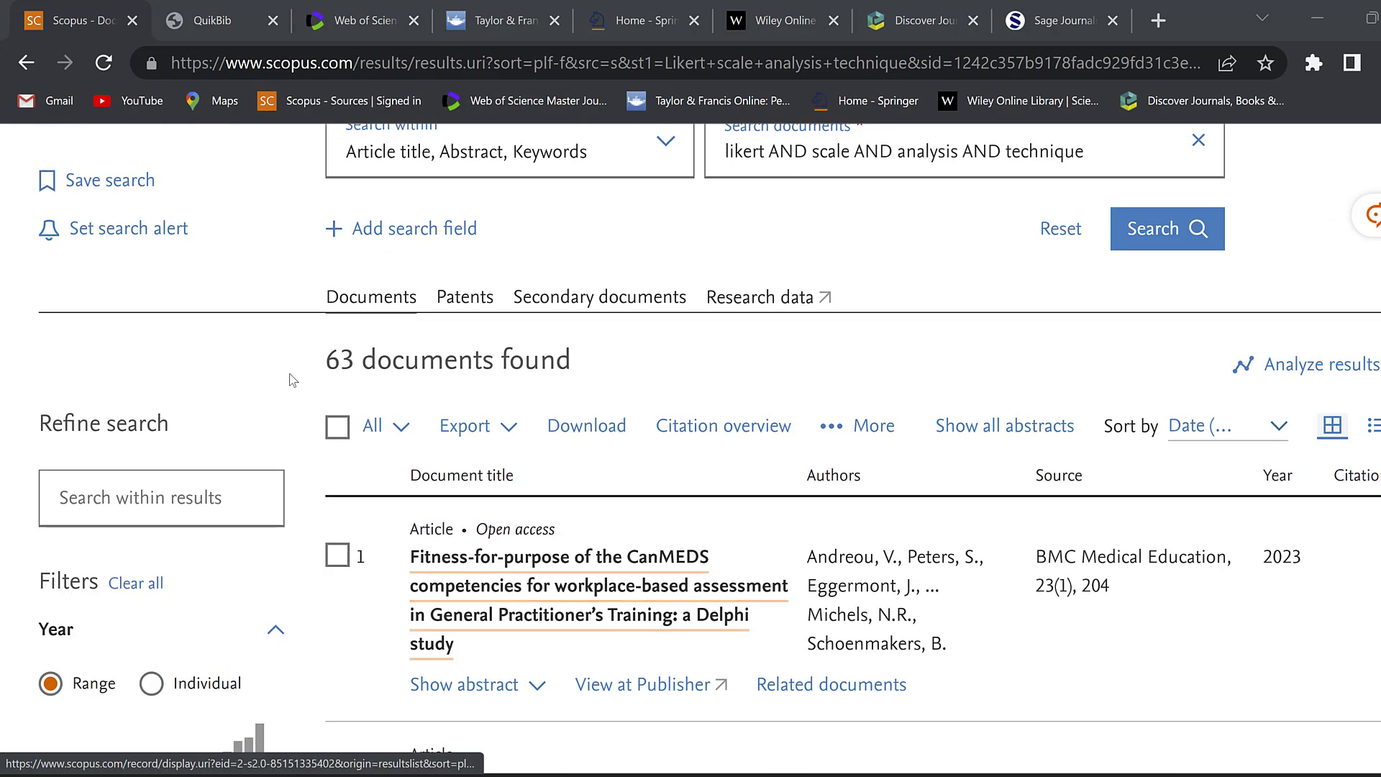
{"action": "scroll", "coordinate": [619, 518], "scroll_direction": "down", "scroll_amount": 15}
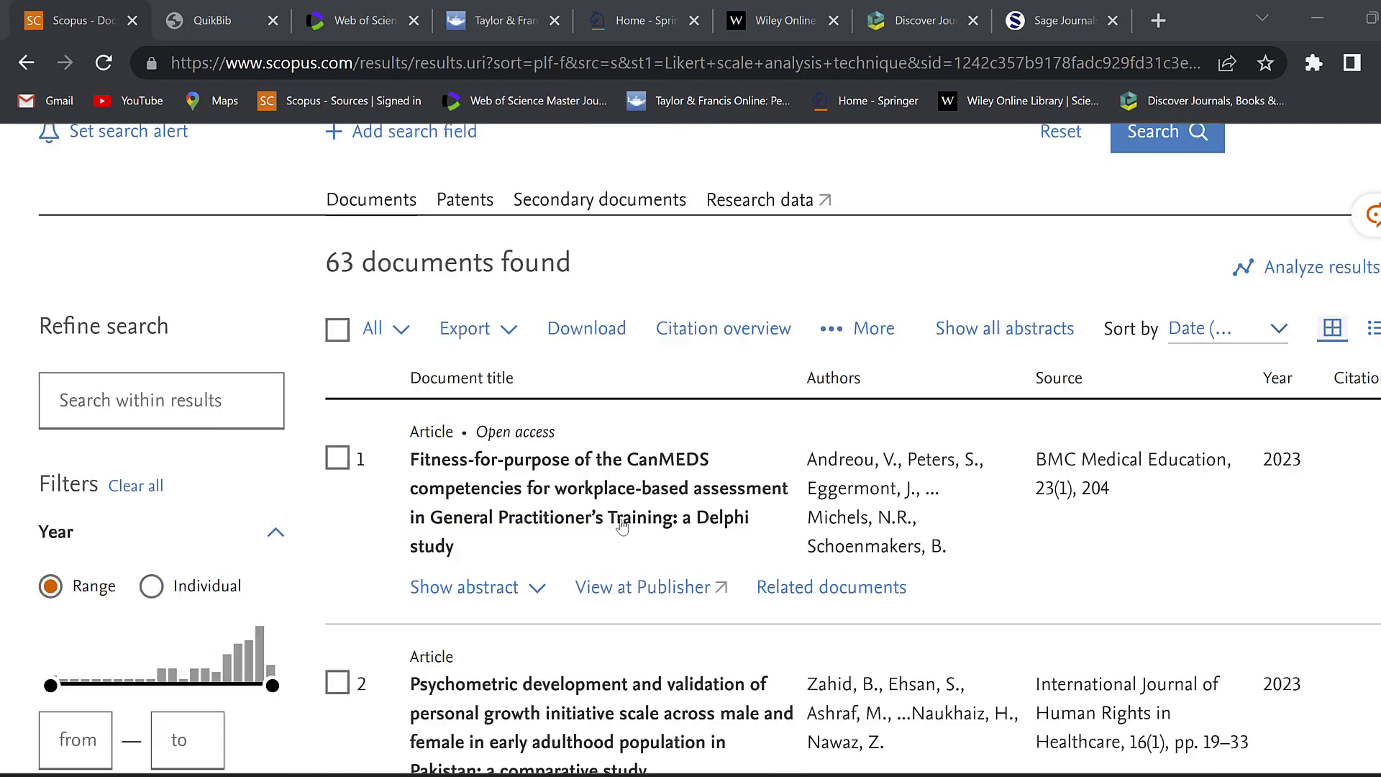
{"action": "scroll", "coordinate": [626, 527], "scroll_direction": "up", "scroll_amount": 8}
{"action": "scroll", "coordinate": [627, 527], "scroll_direction": "up", "scroll_amount": 10}
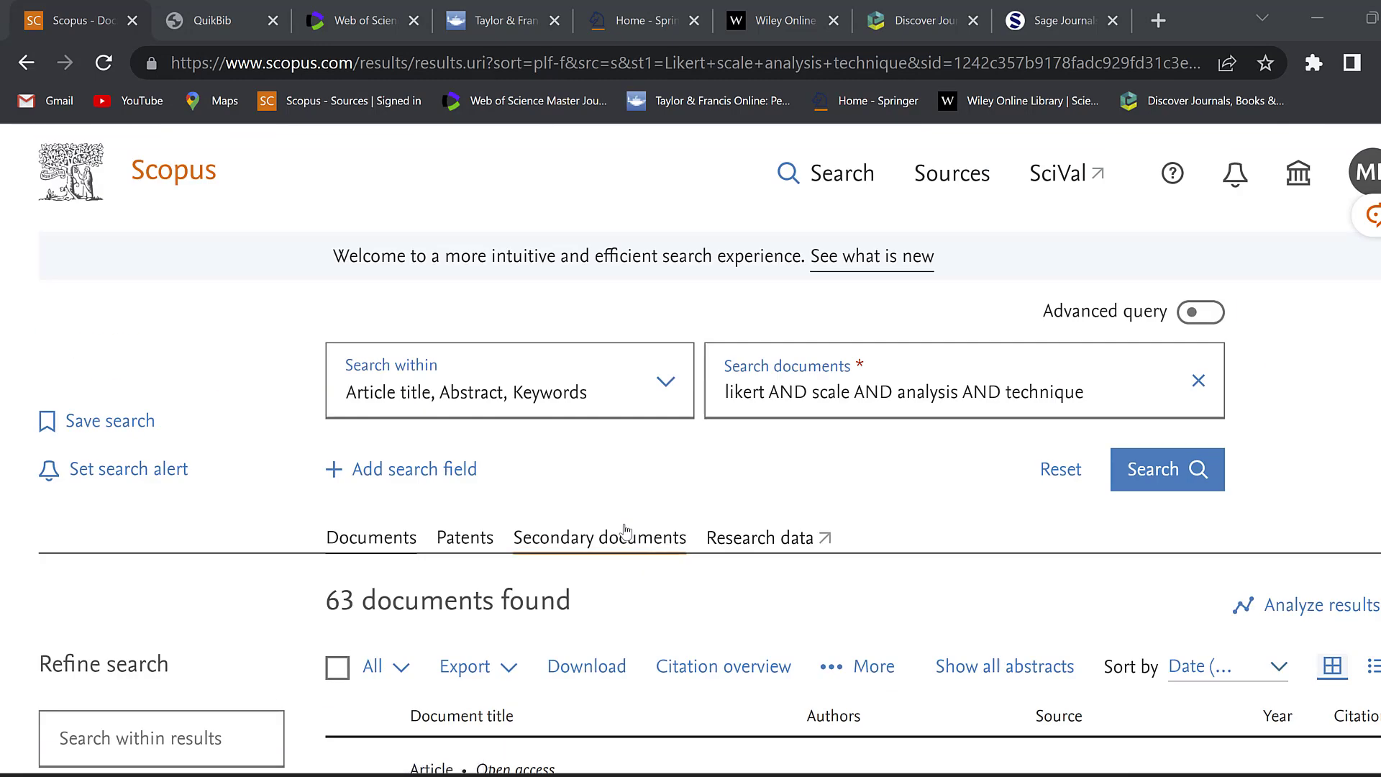
{"action": "scroll", "coordinate": [626, 533], "scroll_direction": "down", "scroll_amount": 3}
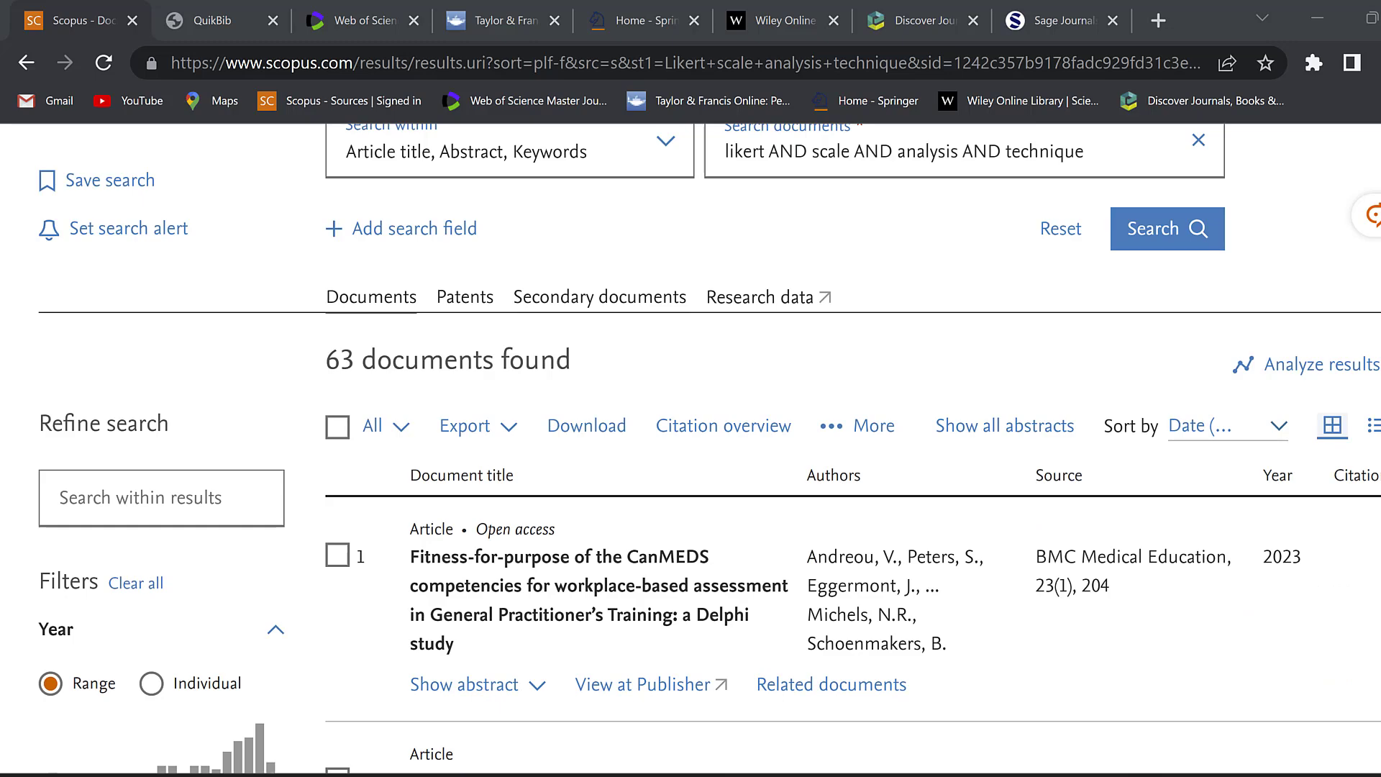
{"action": "scroll", "coordinate": [1348, 536], "scroll_direction": "down", "scroll_amount": 15}
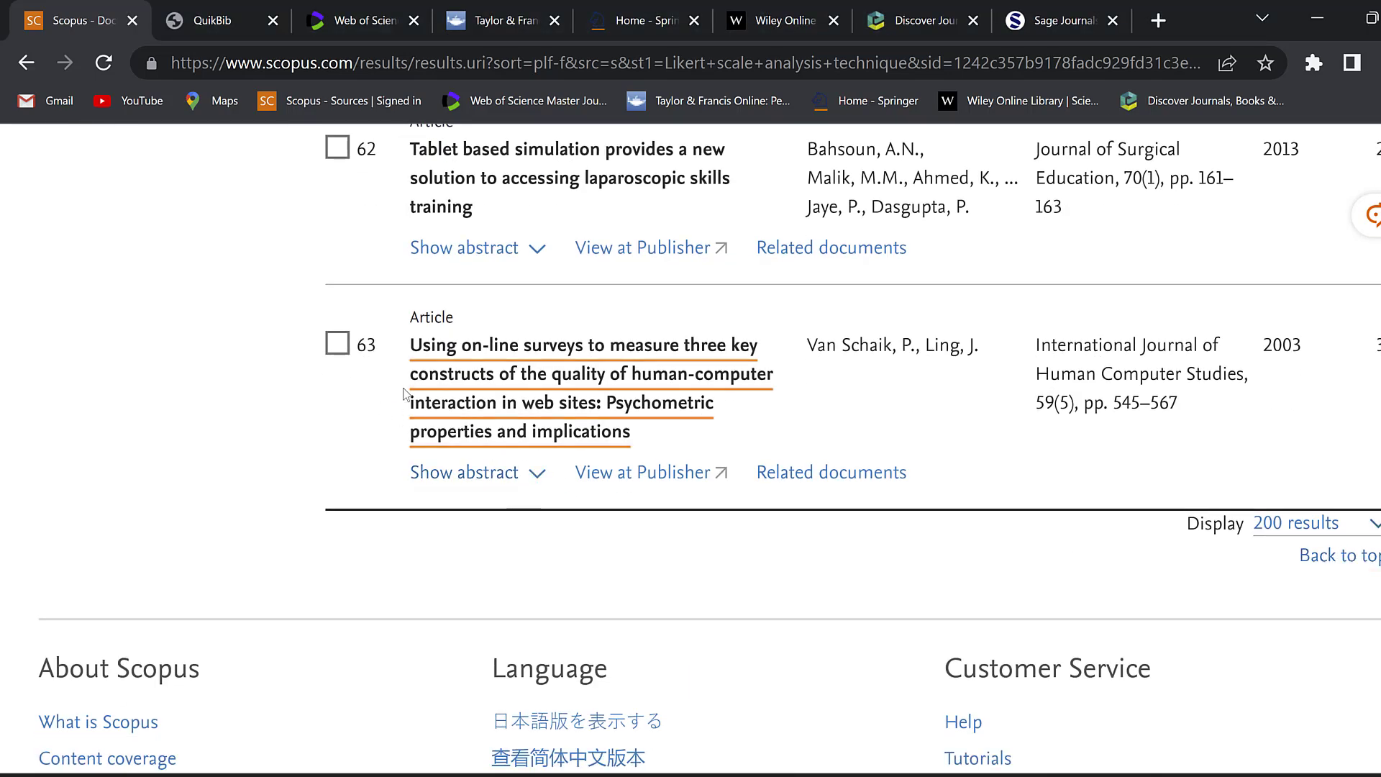
Read result 63's abstract and bring up the export format options
{"action": "left_click", "coordinate": [533, 483]}
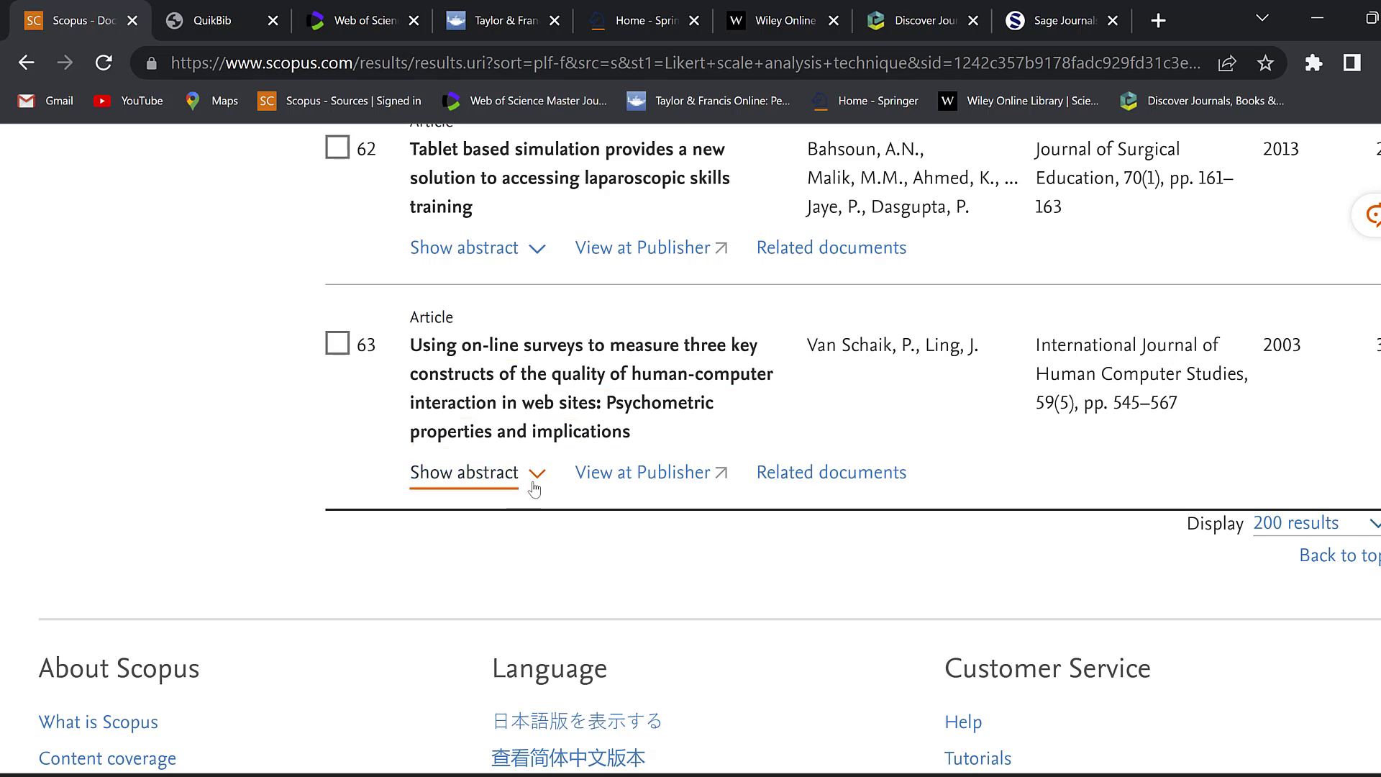
{"action": "scroll", "coordinate": [934, 504], "scroll_direction": "down", "scroll_amount": 2}
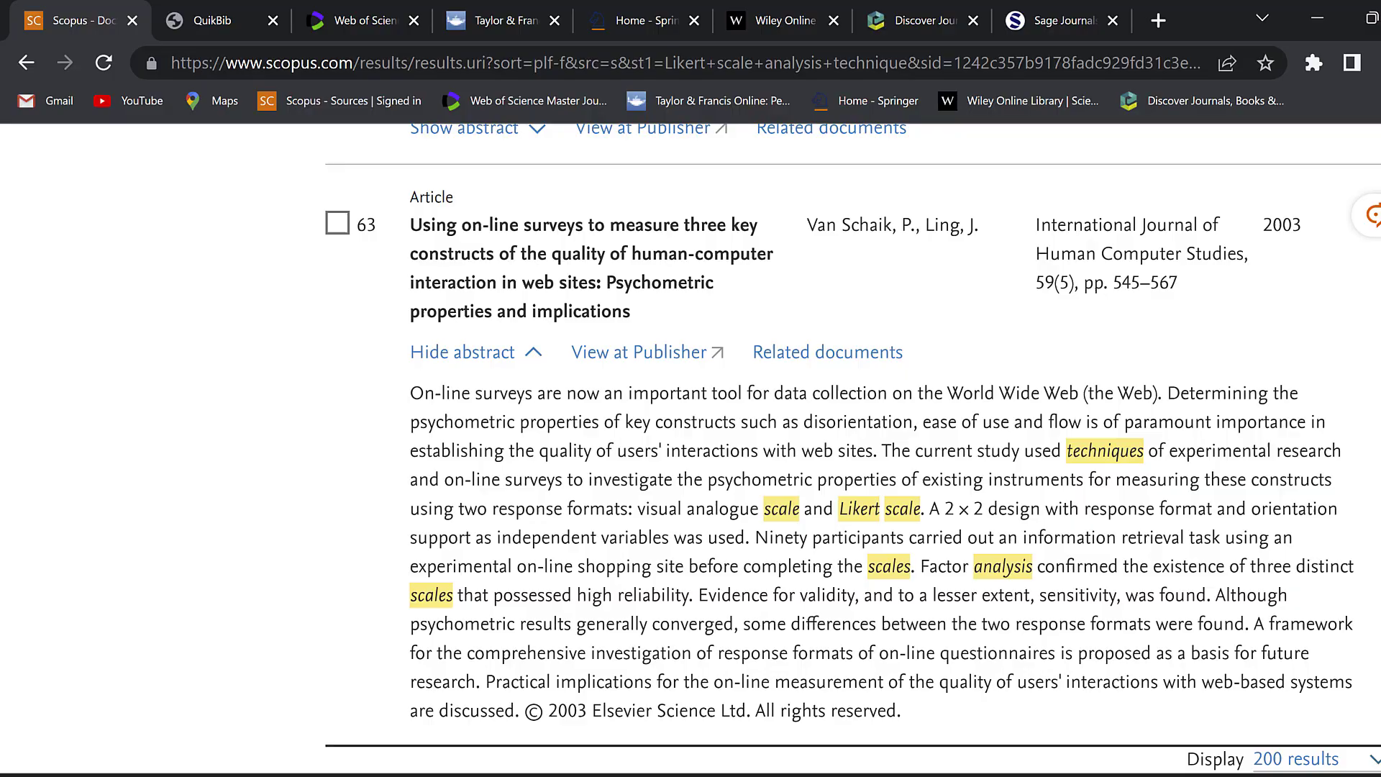
{"action": "scroll", "coordinate": [853, 446], "scroll_direction": "up", "scroll_amount": 20}
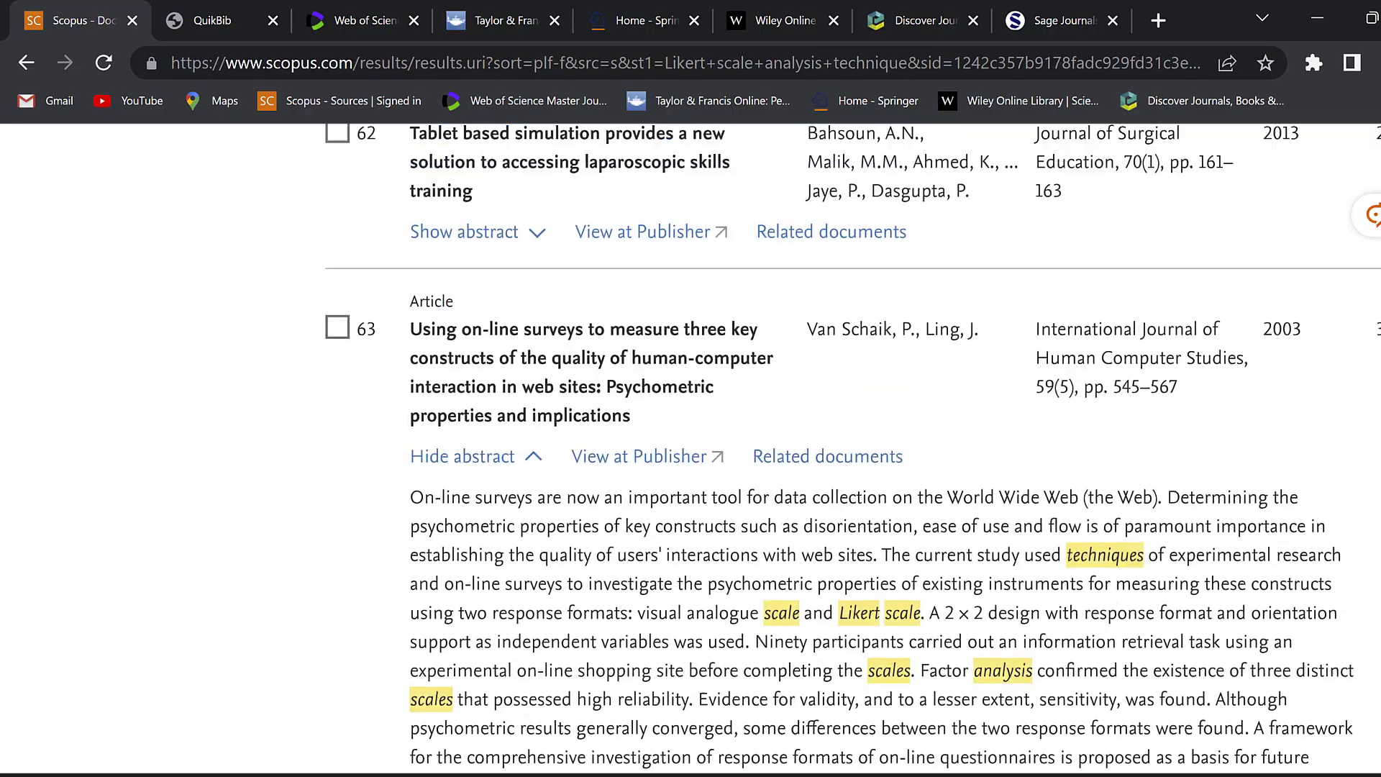
{"action": "scroll", "coordinate": [853, 446], "scroll_direction": "up", "scroll_amount": 20}
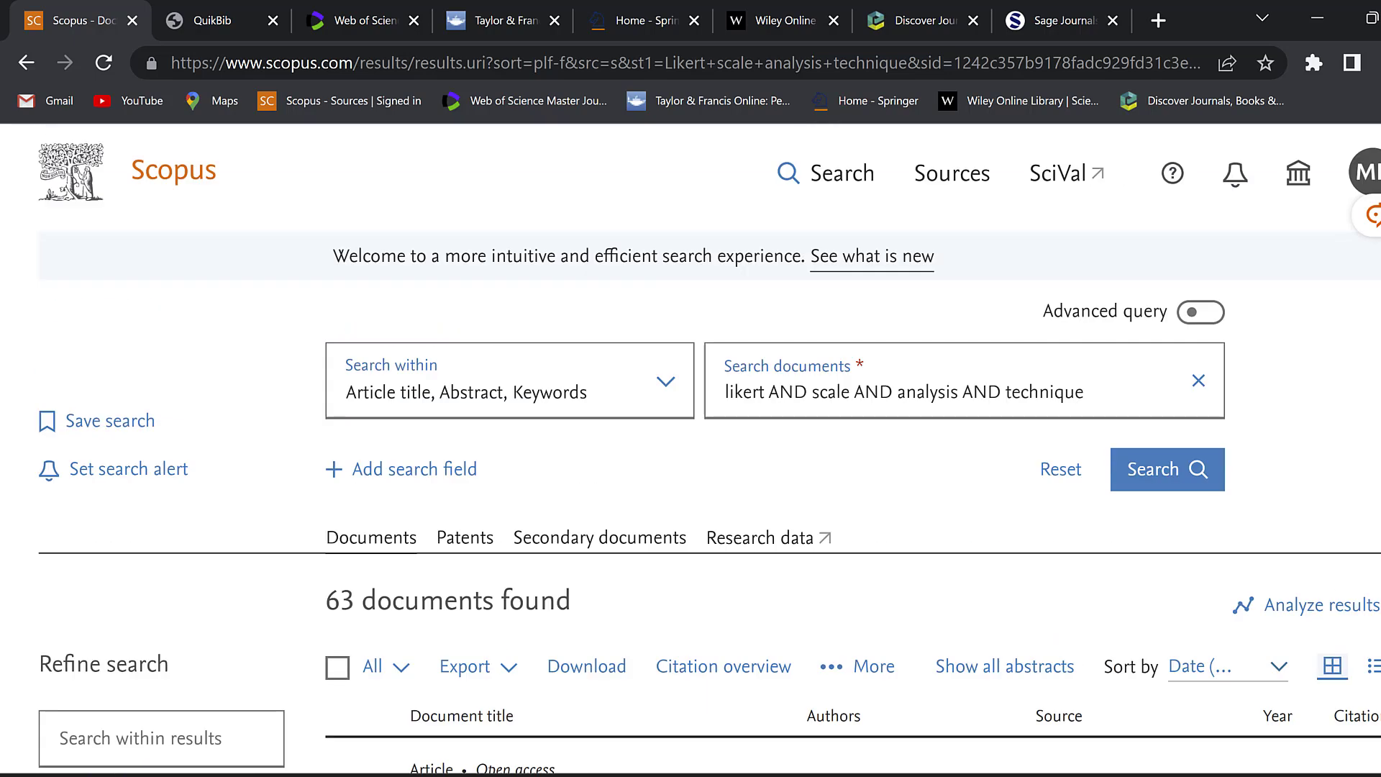
{"action": "scroll", "coordinate": [593, 398], "scroll_direction": "down", "scroll_amount": 4}
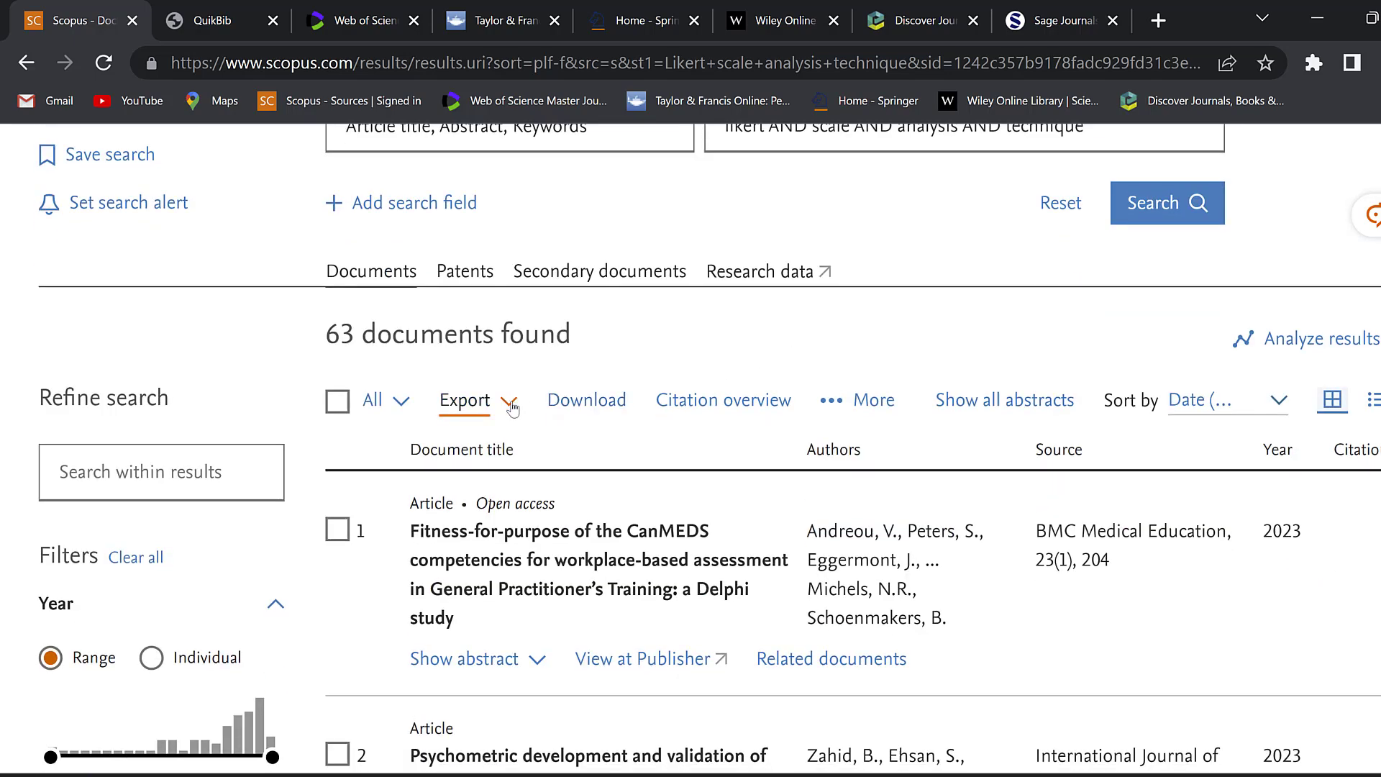
{"action": "left_click", "coordinate": [507, 409]}
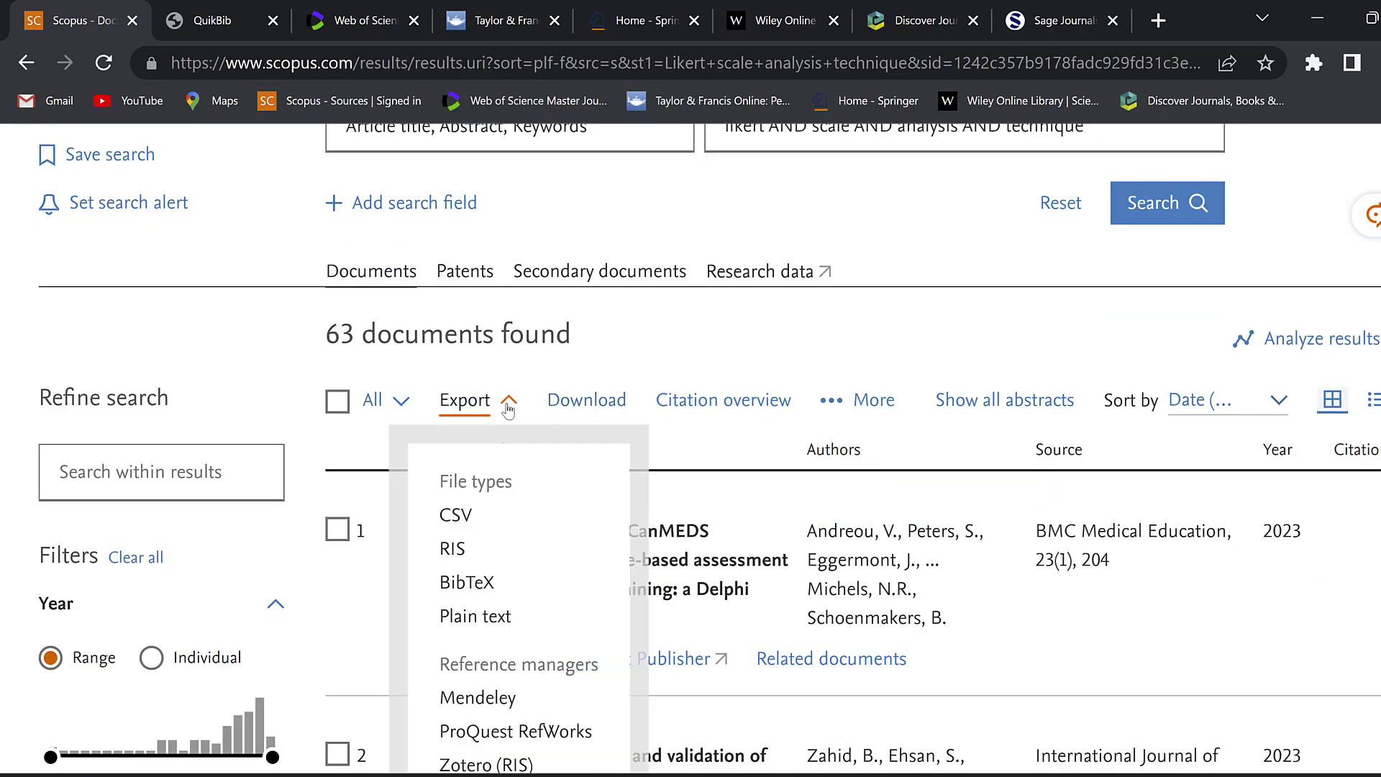
Choose CSV export and keep only Abstract, Publisher and Editor(s) in those field groups
{"action": "left_click", "coordinate": [455, 516]}
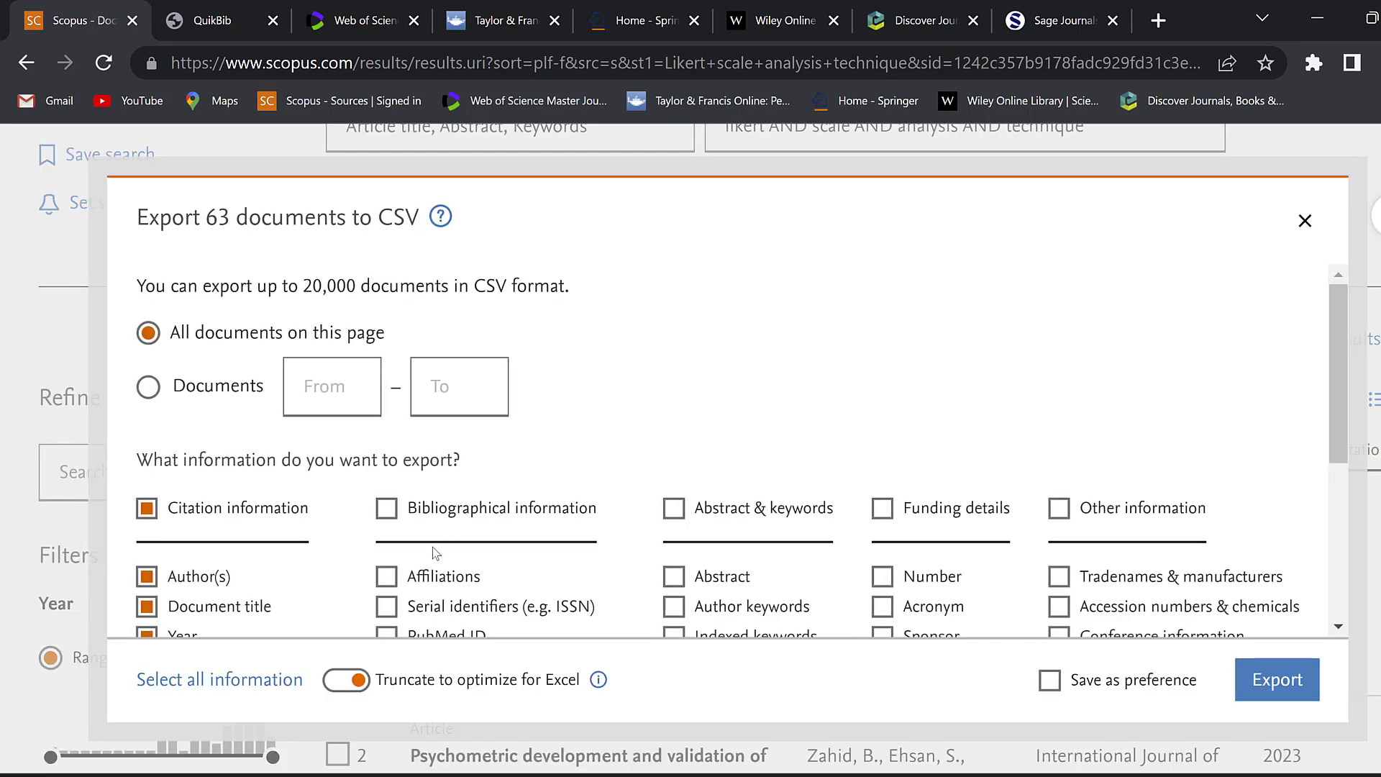
{"action": "scroll", "coordinate": [436, 553], "scroll_direction": "down", "scroll_amount": 2}
{"action": "scroll", "coordinate": [338, 400], "scroll_direction": "down", "scroll_amount": 2}
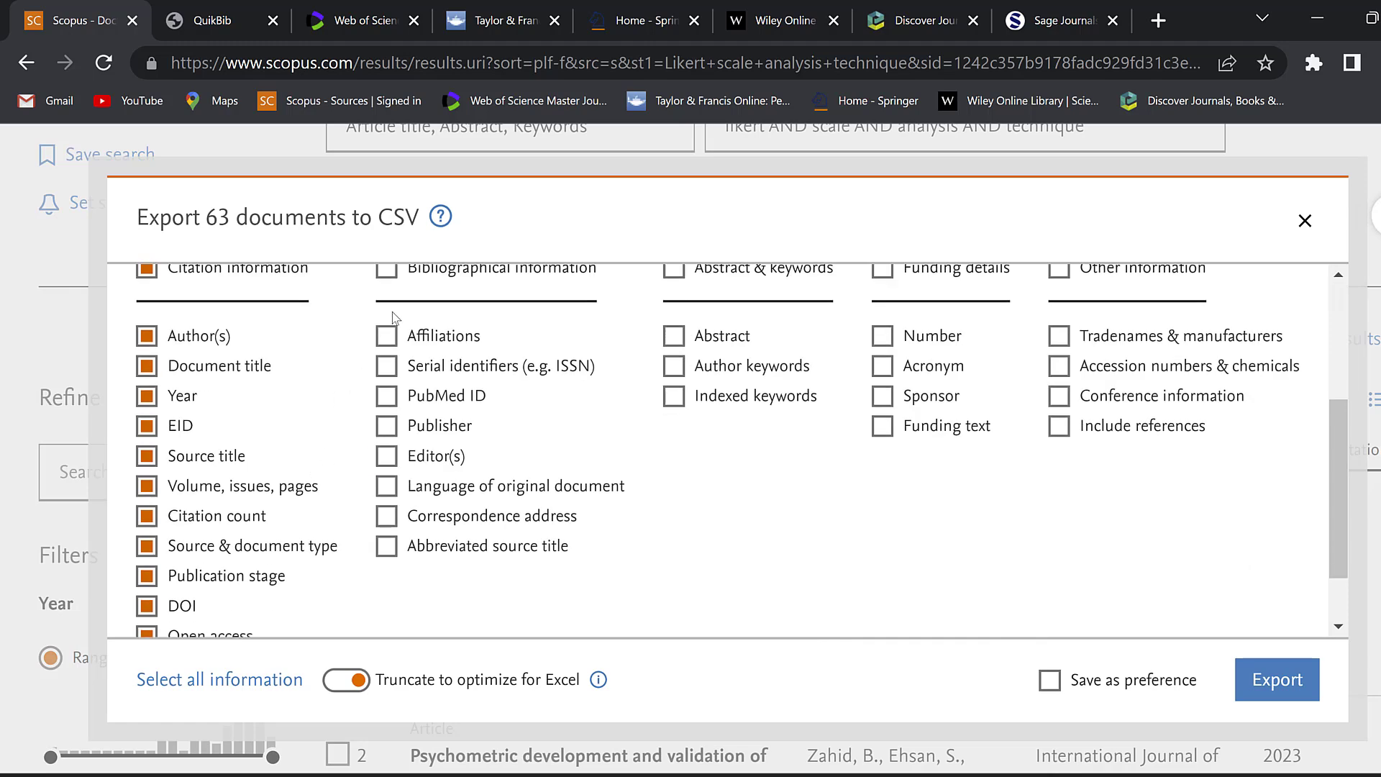
{"action": "scroll", "coordinate": [386, 391], "scroll_direction": "up", "scroll_amount": 2}
{"action": "left_click", "coordinate": [387, 389]}
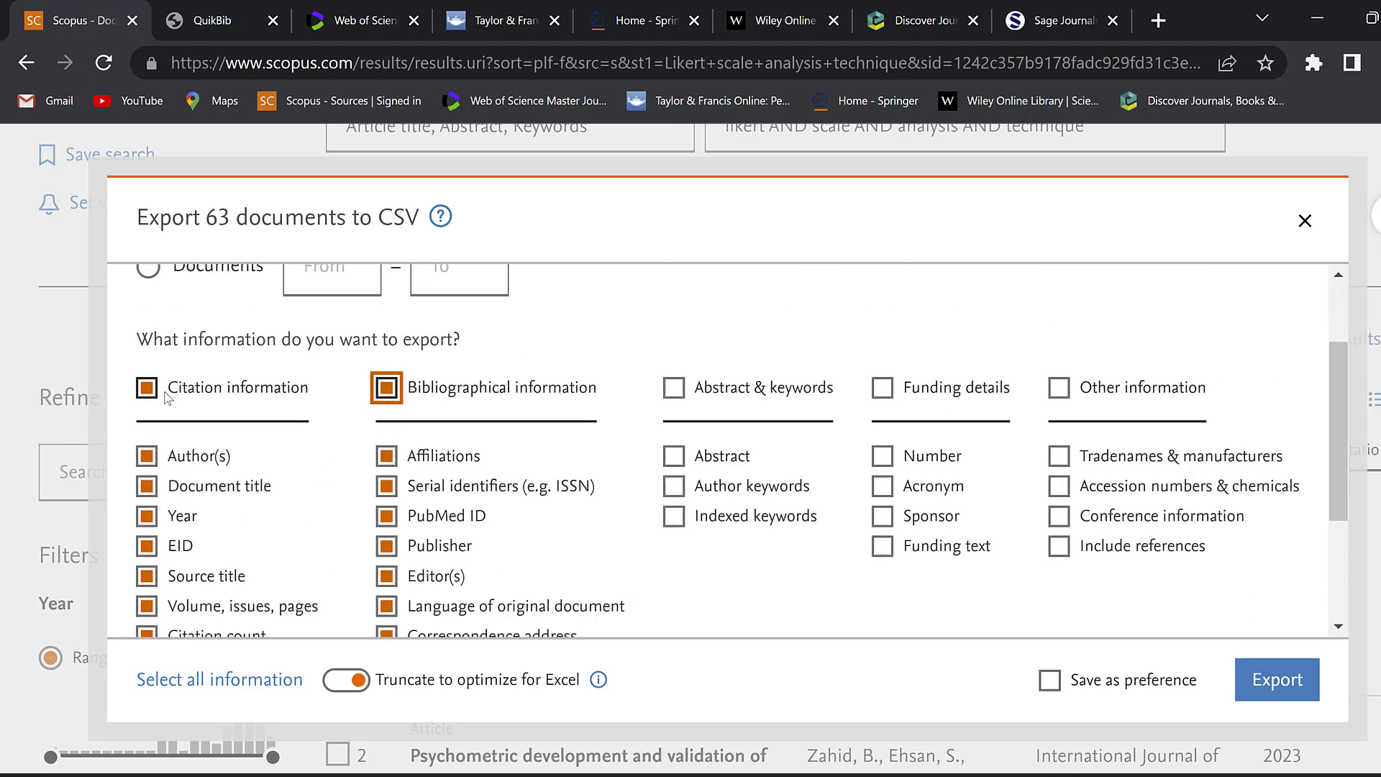
{"action": "left_click", "coordinate": [674, 389]}
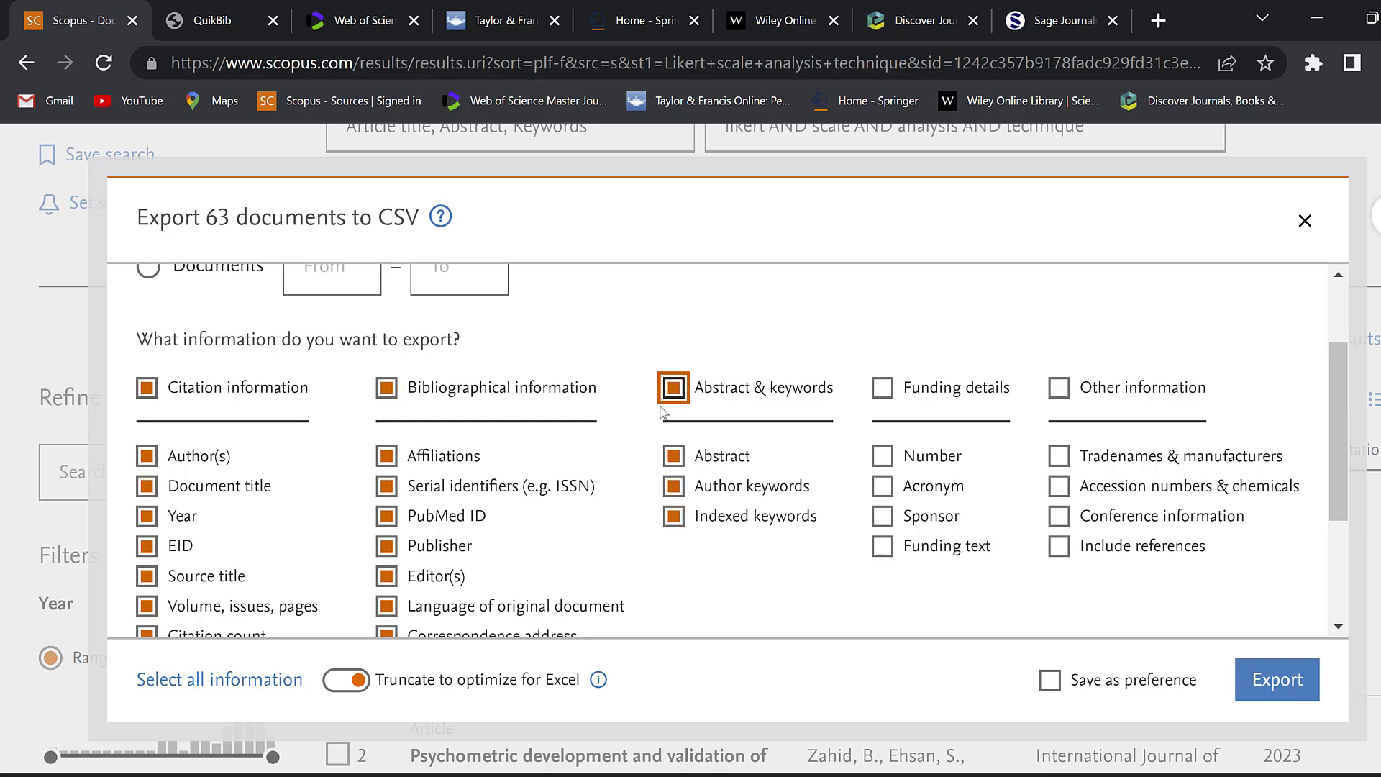
{"action": "left_click", "coordinate": [674, 390]}
{"action": "left_click", "coordinate": [674, 457]}
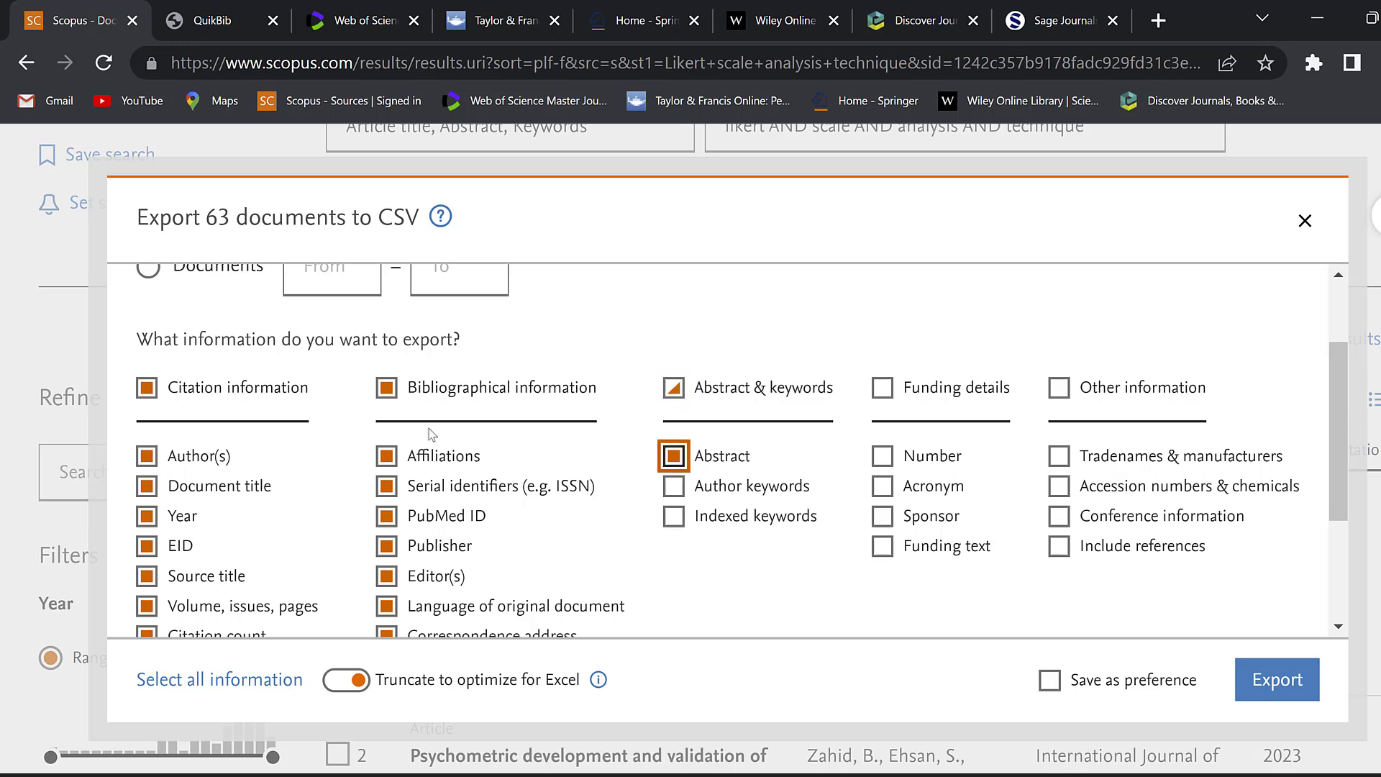
{"action": "left_click", "coordinate": [396, 391]}
{"action": "scroll", "coordinate": [418, 463], "scroll_direction": "down", "scroll_amount": 2}
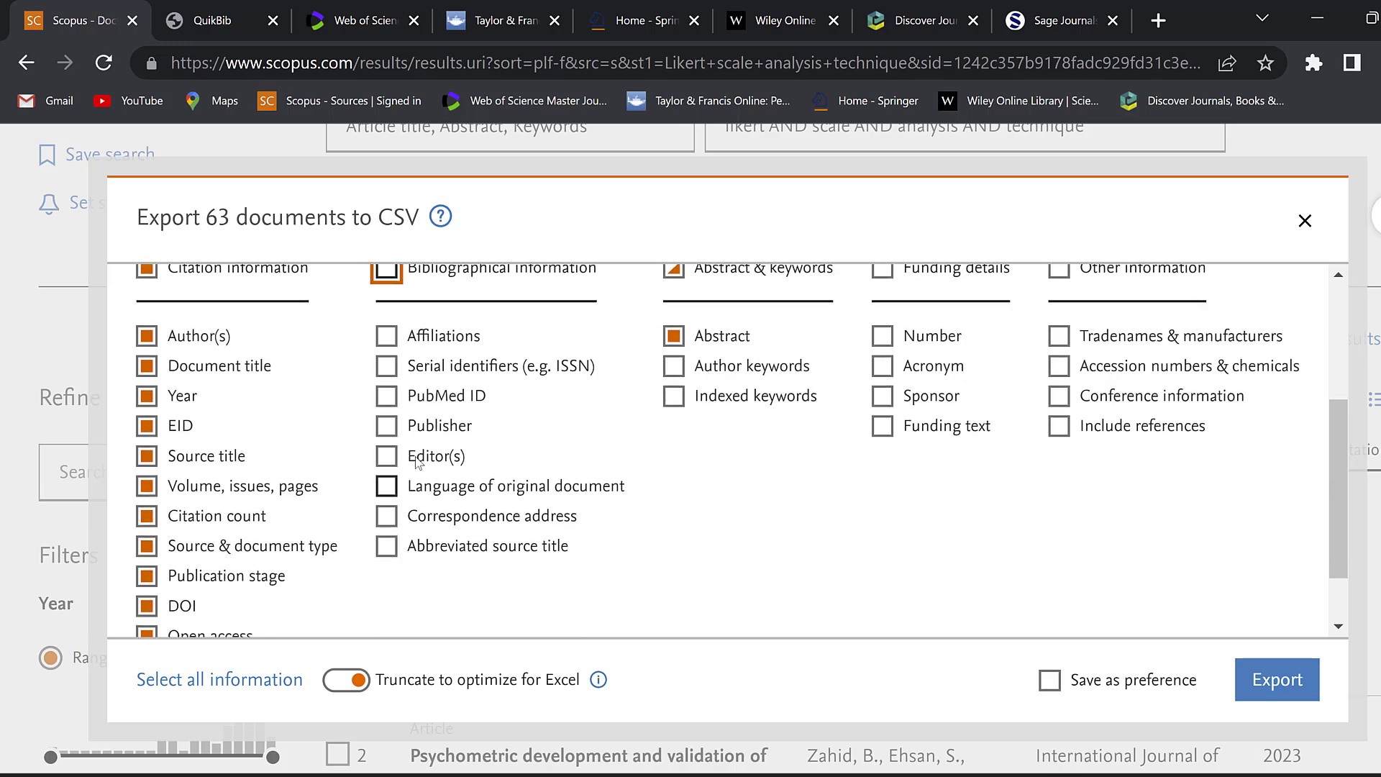
{"action": "left_click", "coordinate": [388, 427]}
{"action": "left_click", "coordinate": [391, 461]}
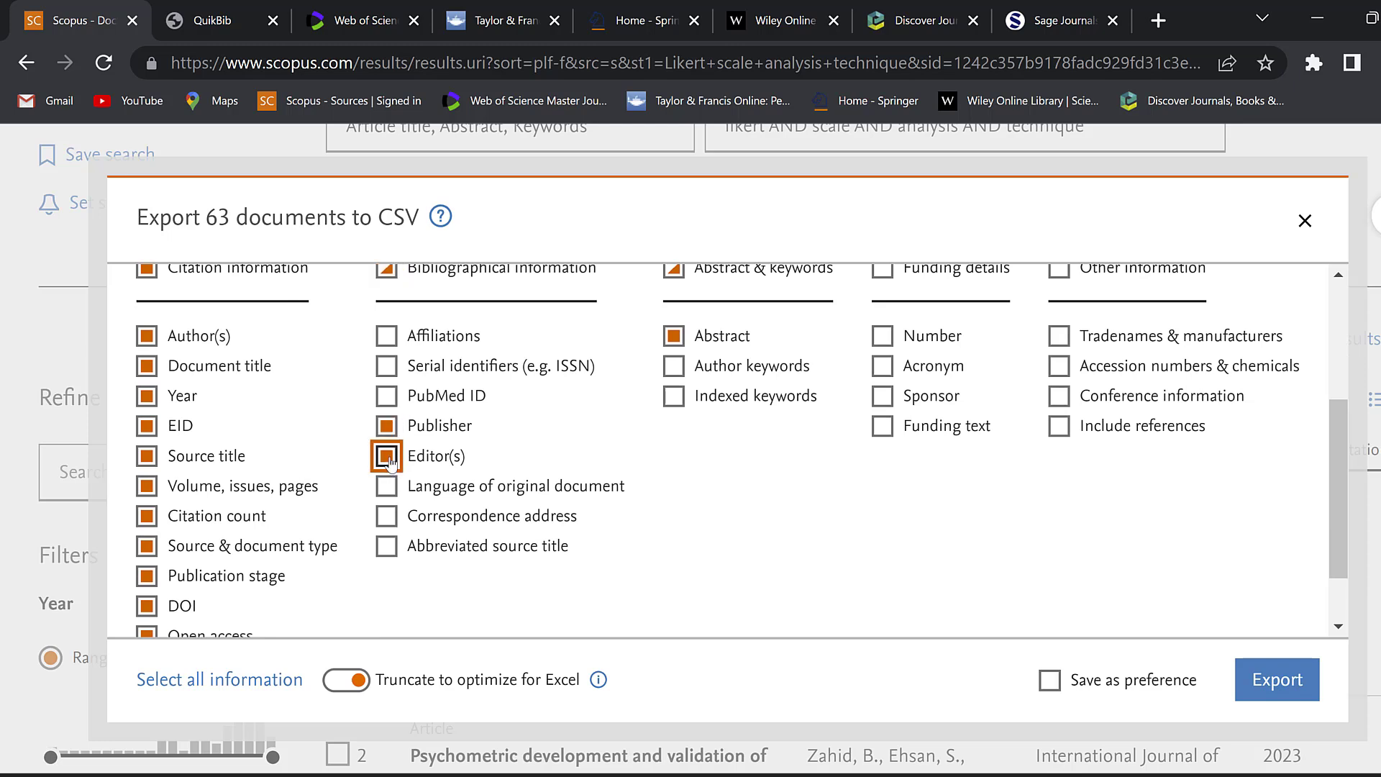
Add Author(s), Year, Volume/issues/pages and DOI, save as preference, and export the 63 documents
{"action": "left_click", "coordinate": [149, 273]}
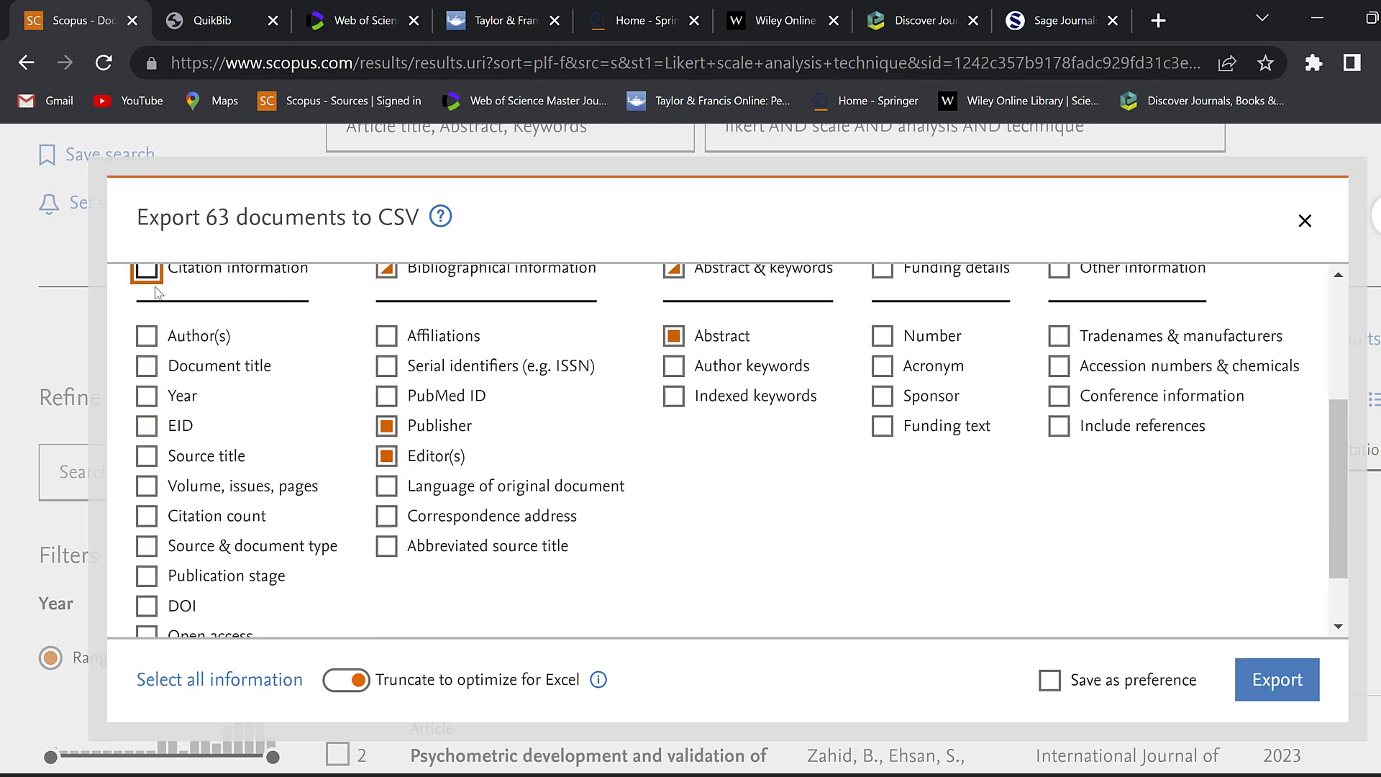
{"action": "left_click", "coordinate": [149, 338]}
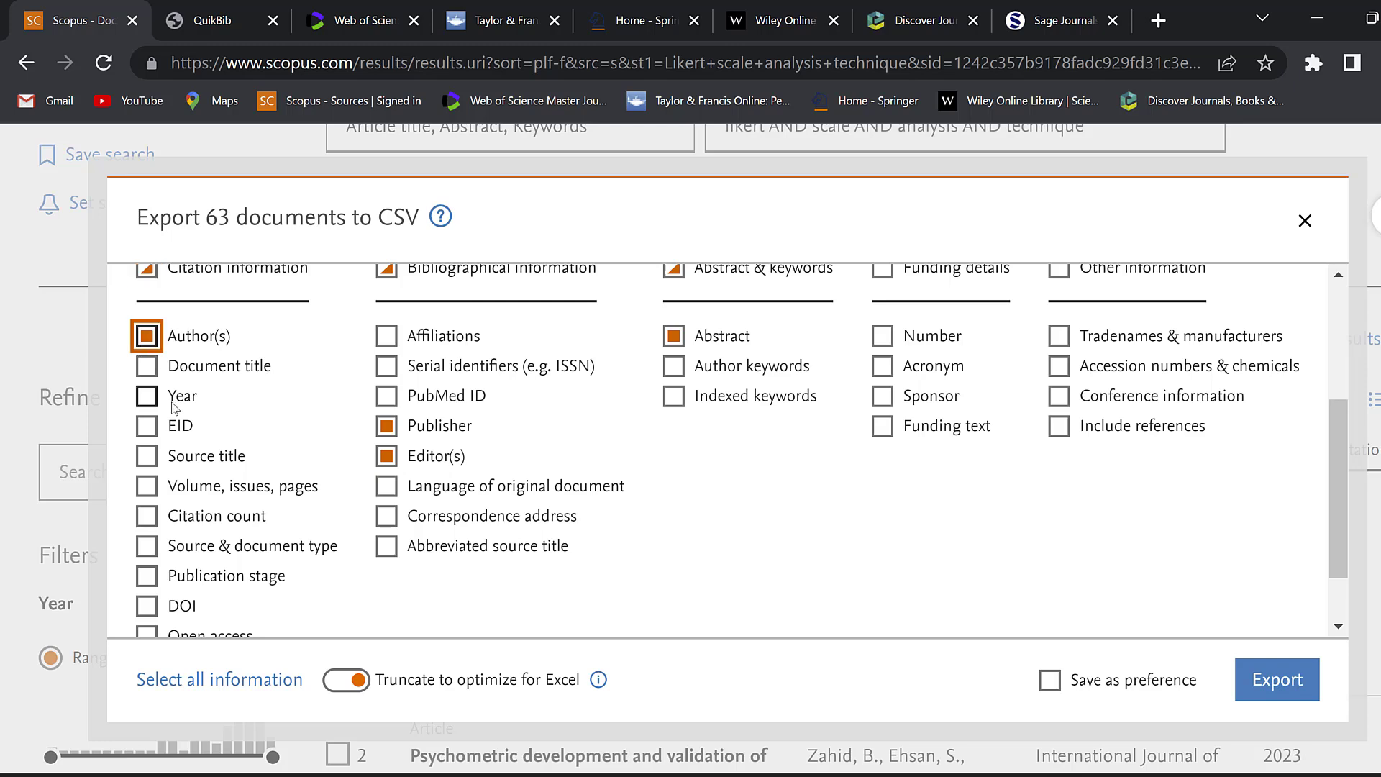
{"action": "left_click", "coordinate": [147, 397]}
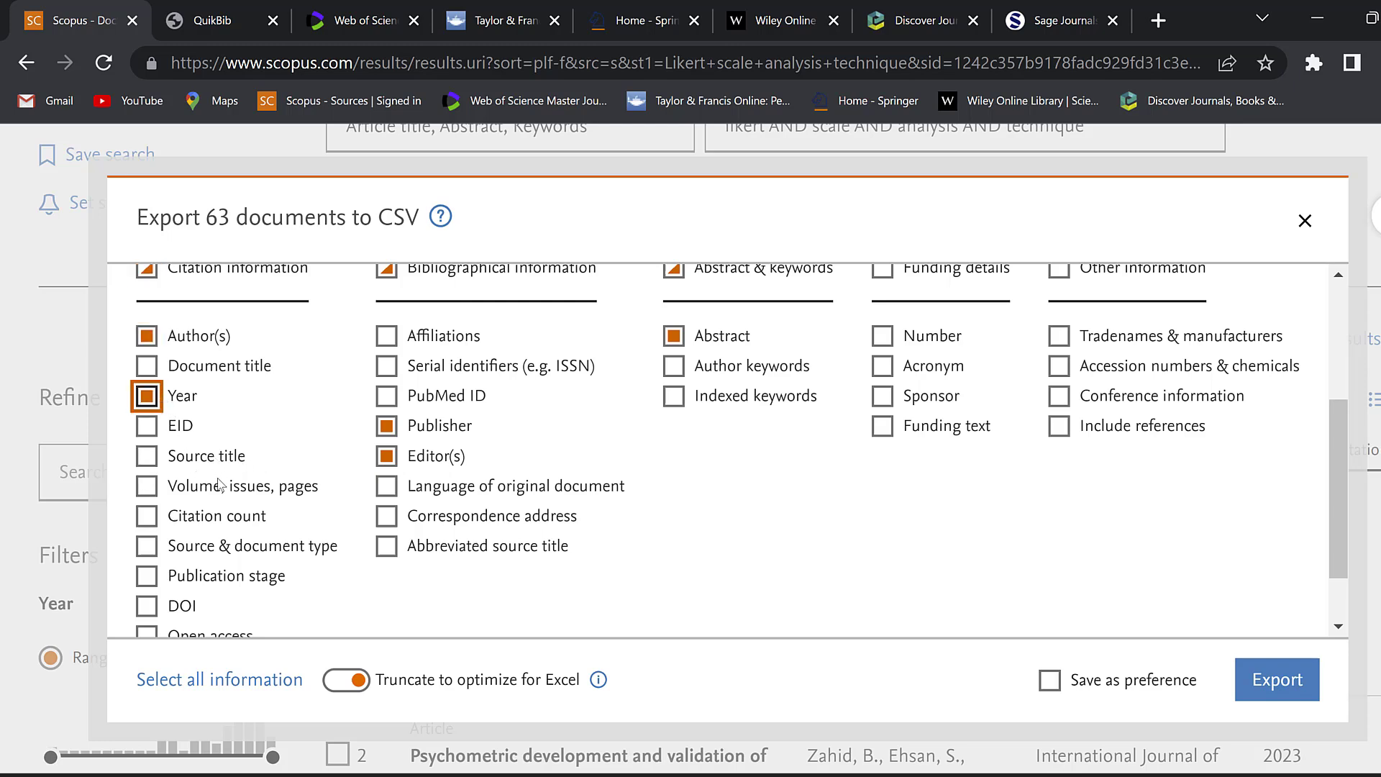
{"action": "left_click", "coordinate": [149, 488]}
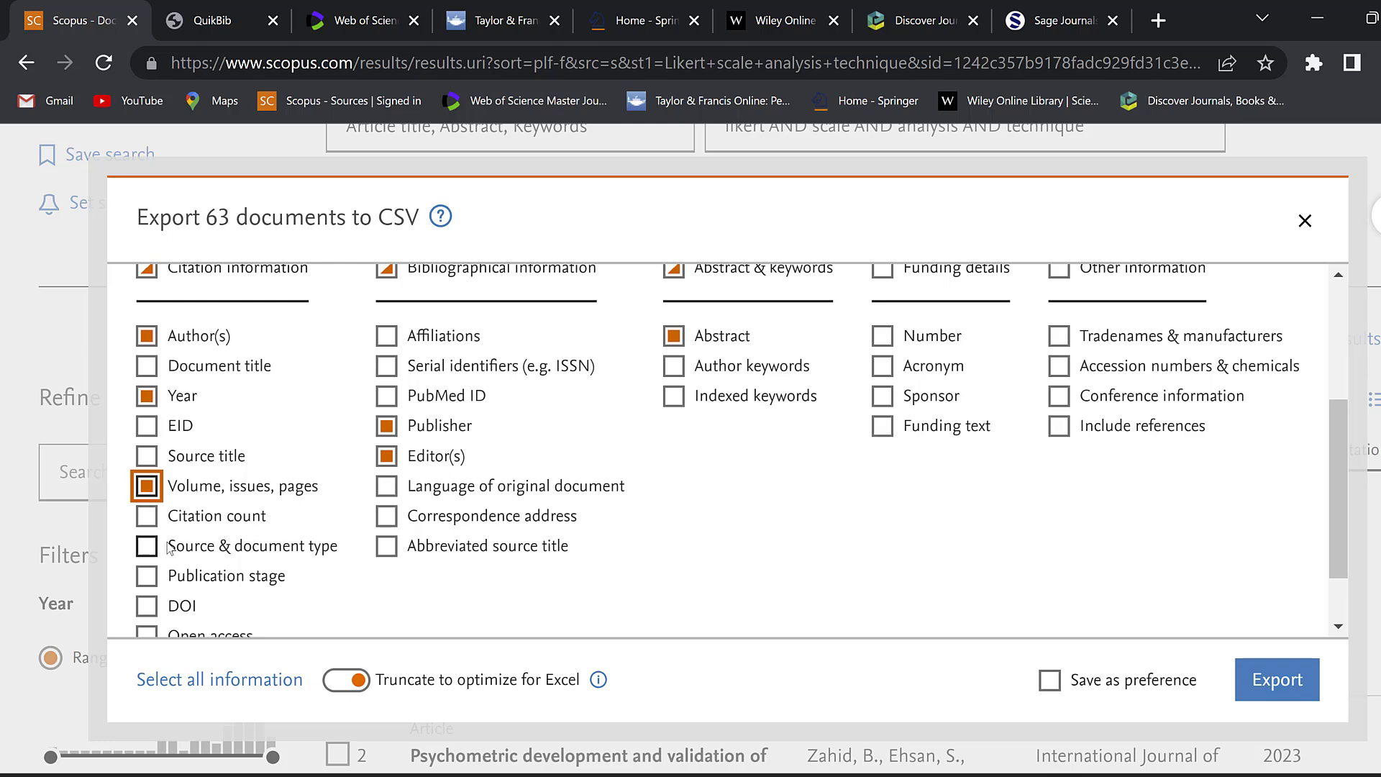
{"action": "scroll", "coordinate": [198, 558], "scroll_direction": "down", "scroll_amount": 1}
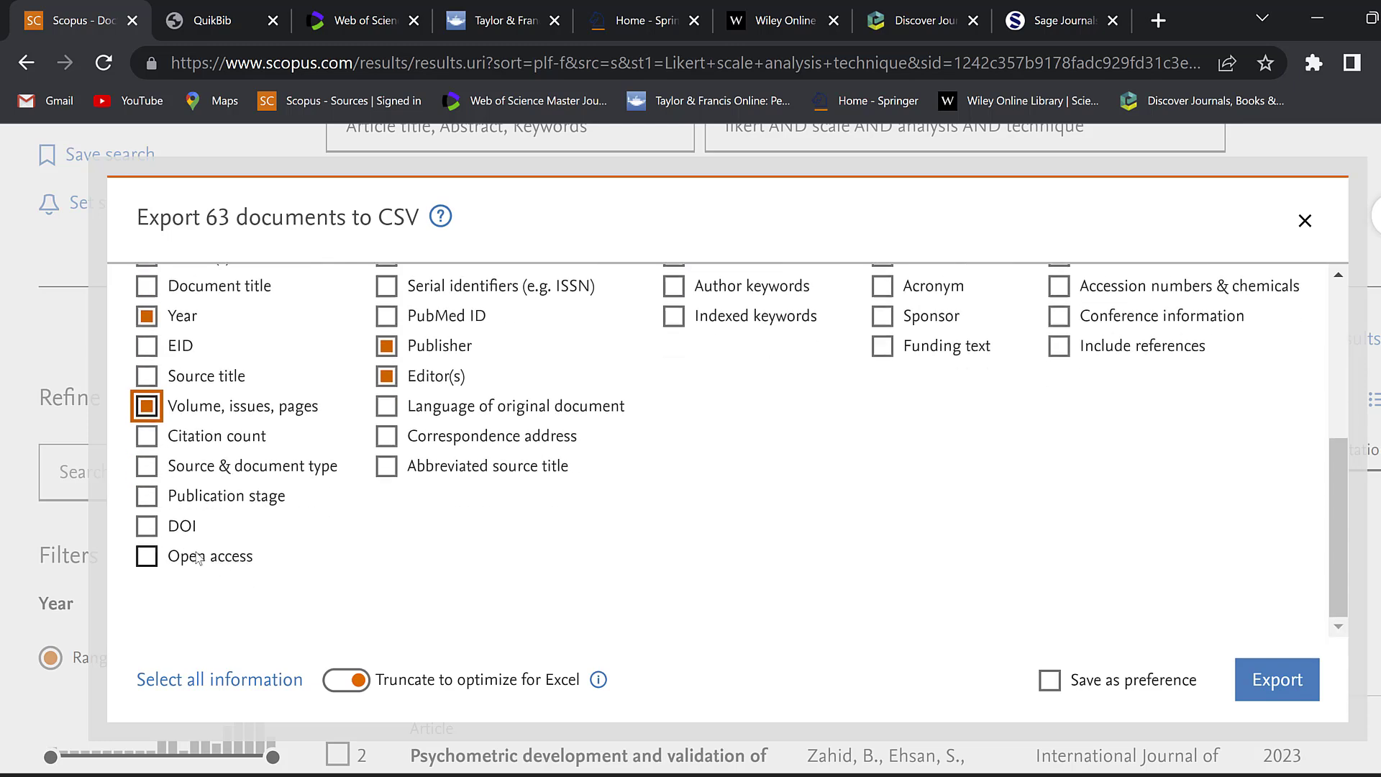
{"action": "left_click", "coordinate": [148, 529]}
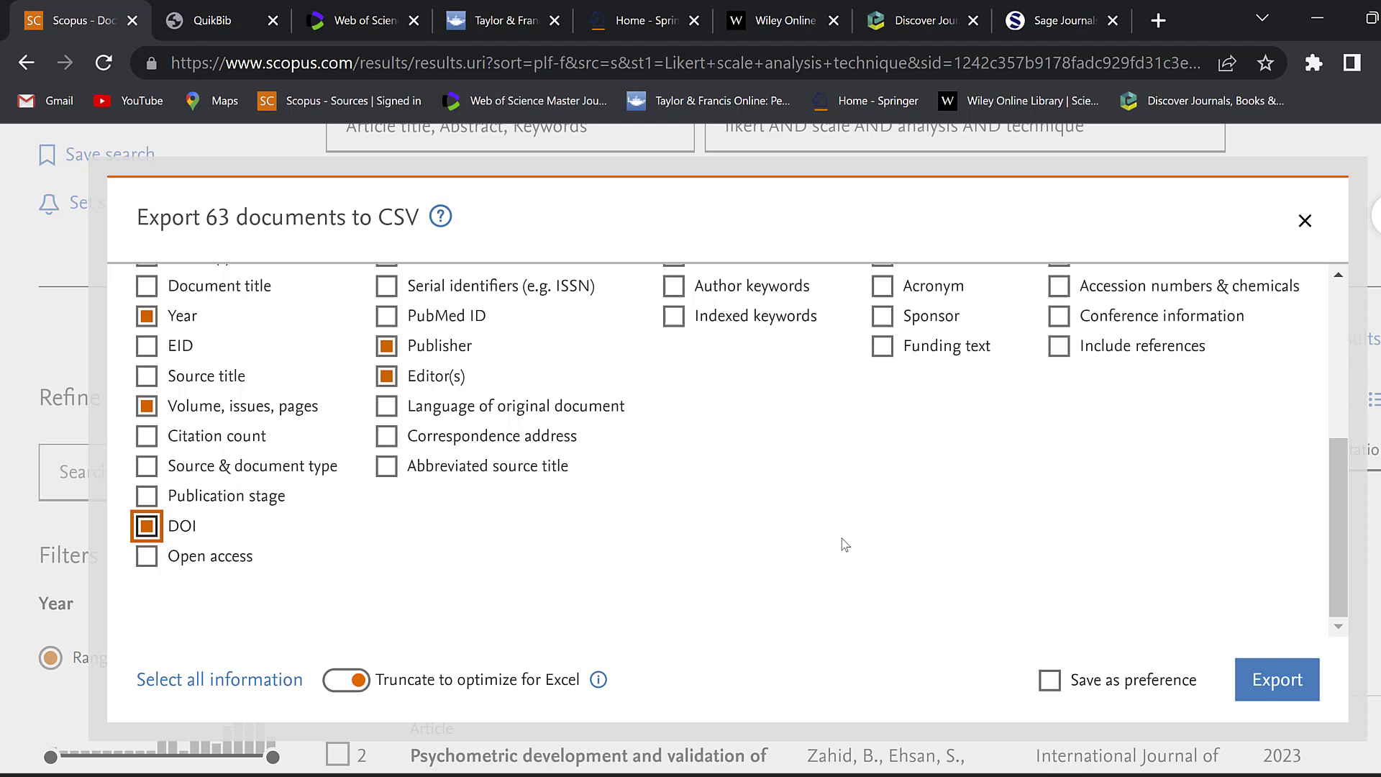
{"action": "left_click", "coordinate": [1051, 683]}
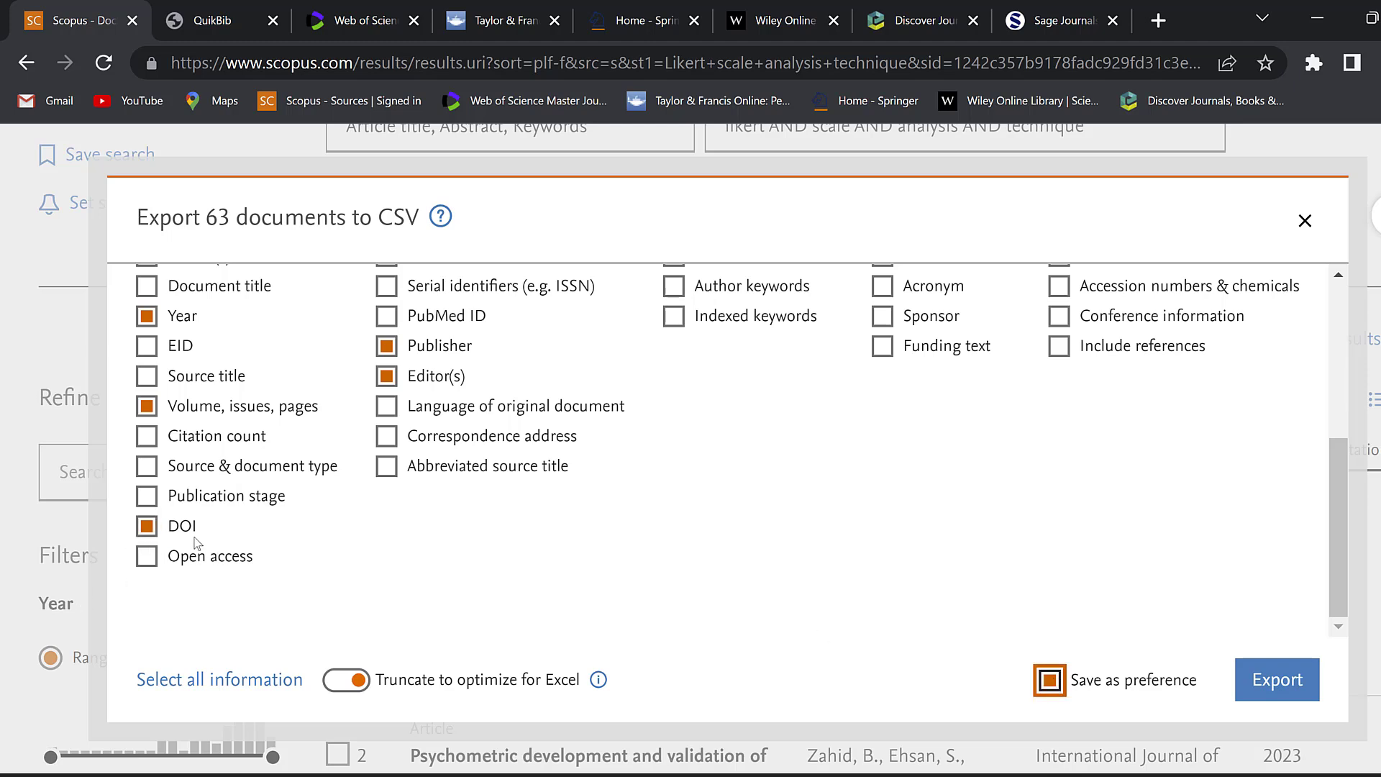
{"action": "left_click", "coordinate": [1276, 680]}
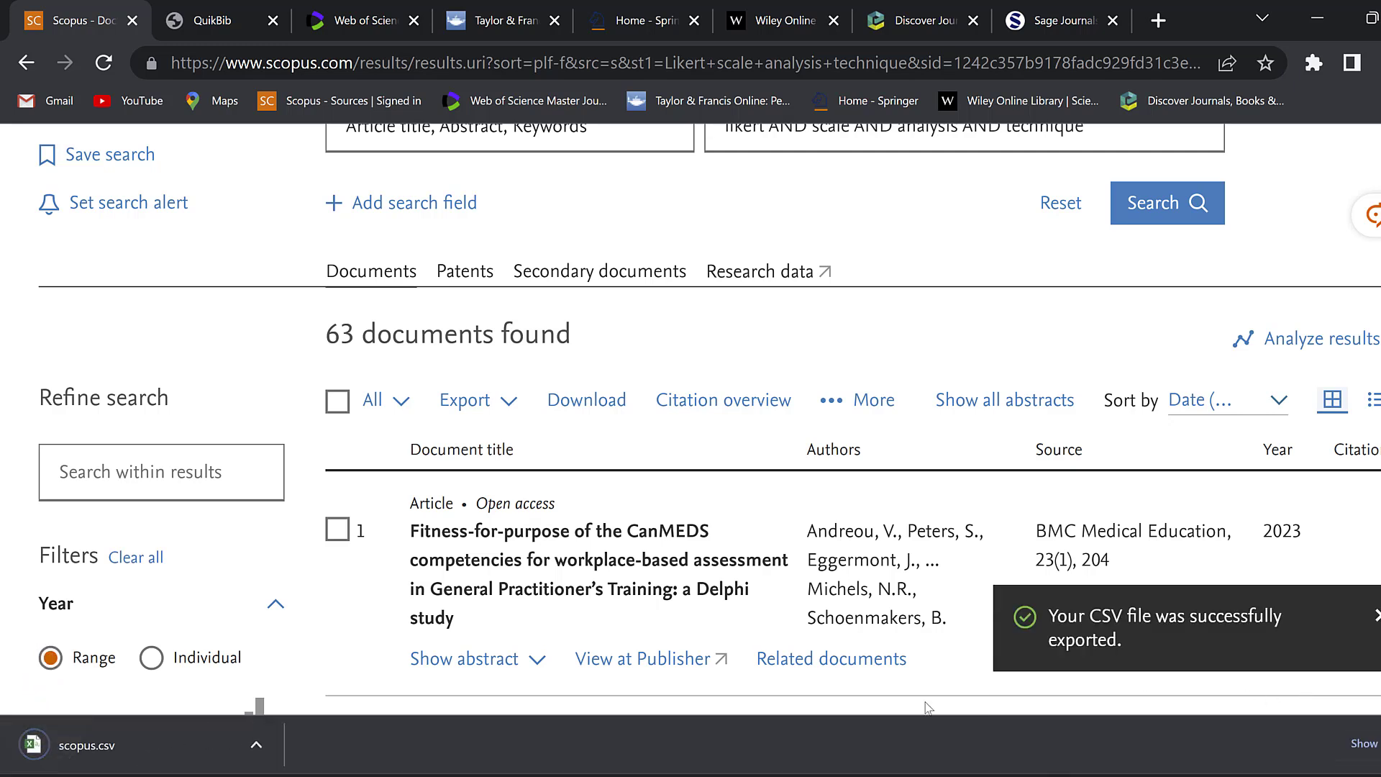
{"action": "left_click", "coordinate": [127, 746]}
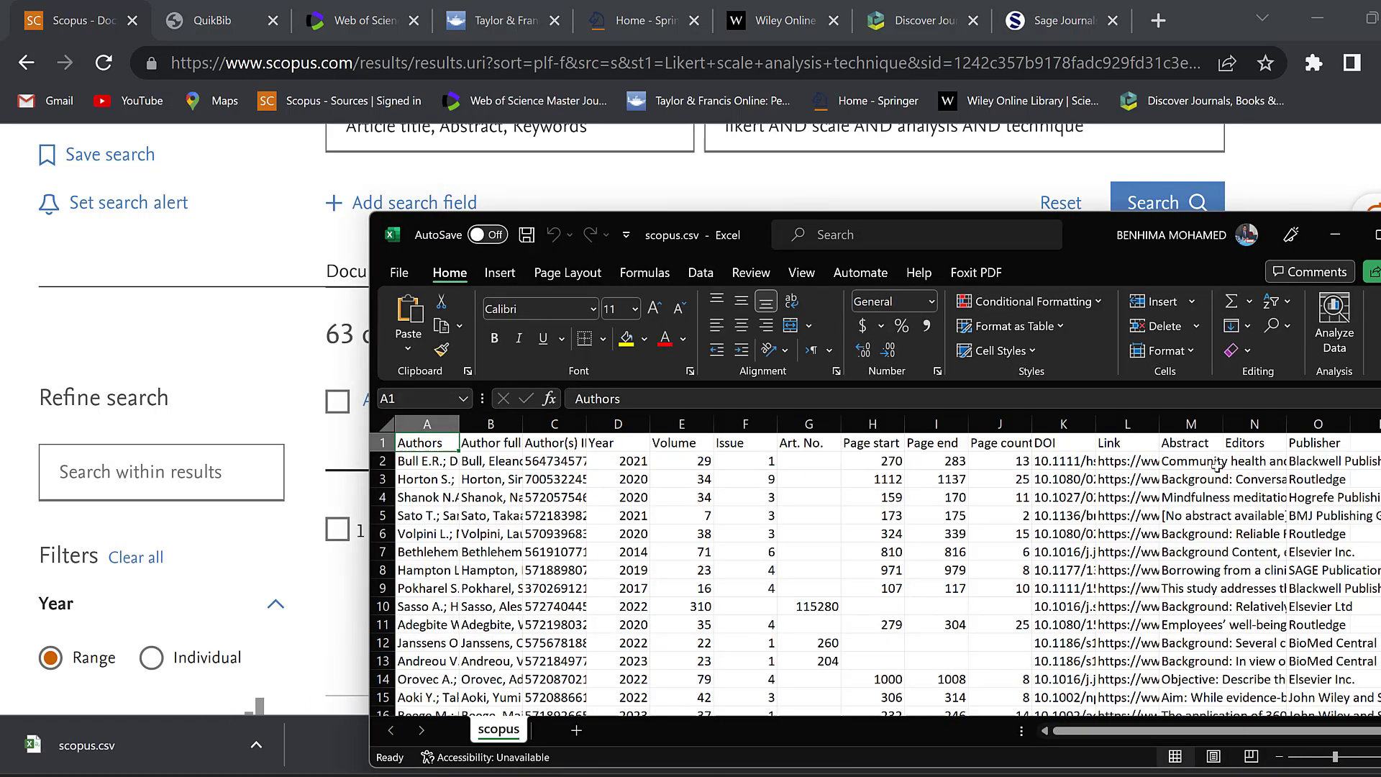
{"action": "left_click", "coordinate": [1374, 237]}
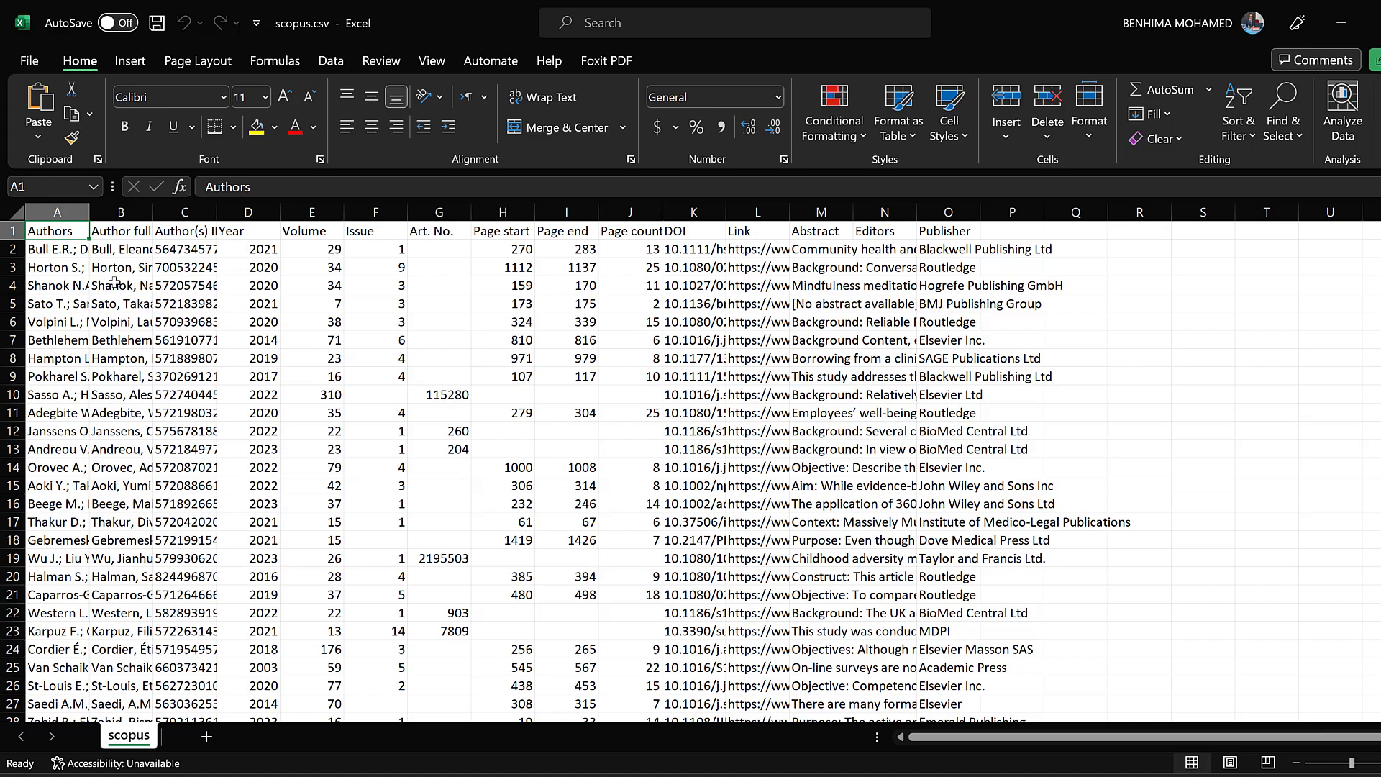
{"action": "left_click", "coordinate": [832, 264]}
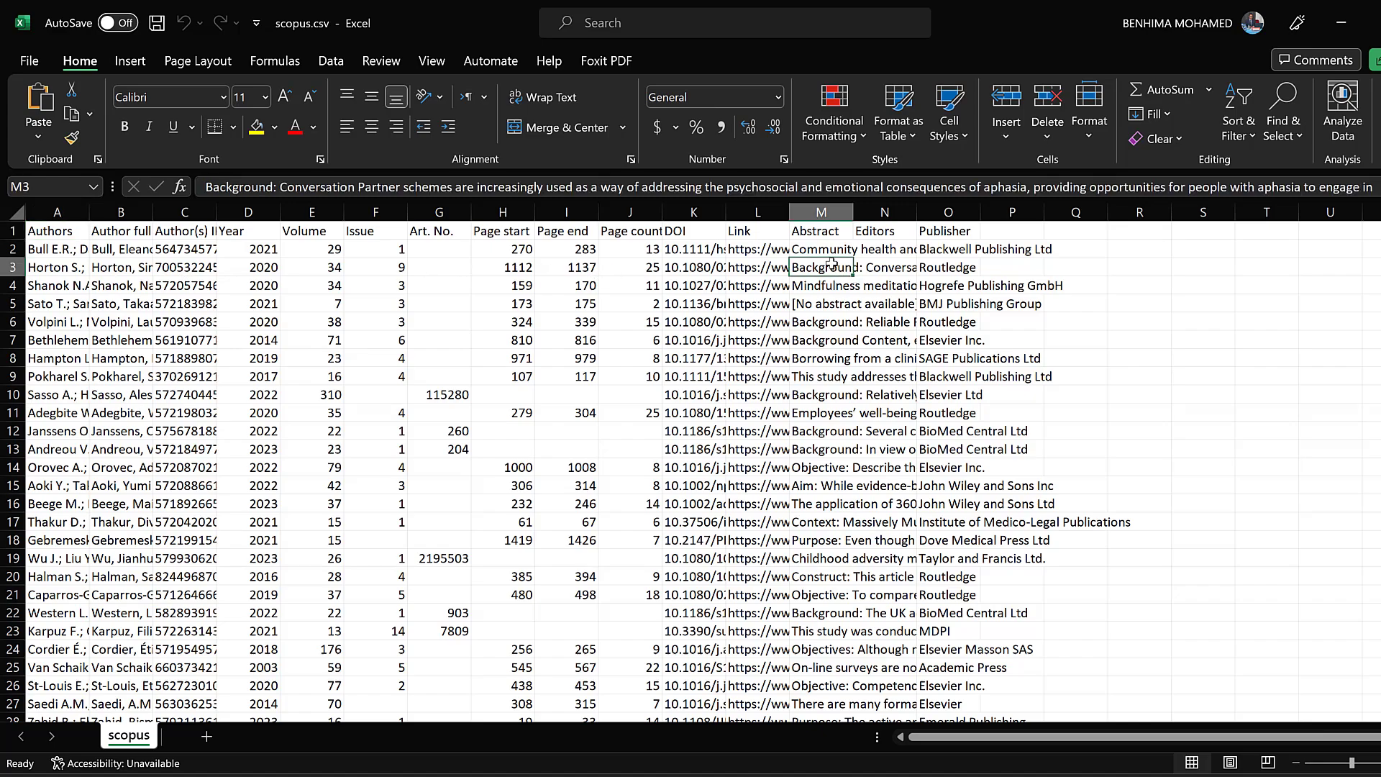
{"action": "left_click", "coordinate": [823, 248]}
{"action": "left_click", "coordinate": [825, 316]}
{"action": "left_click", "coordinate": [822, 389]}
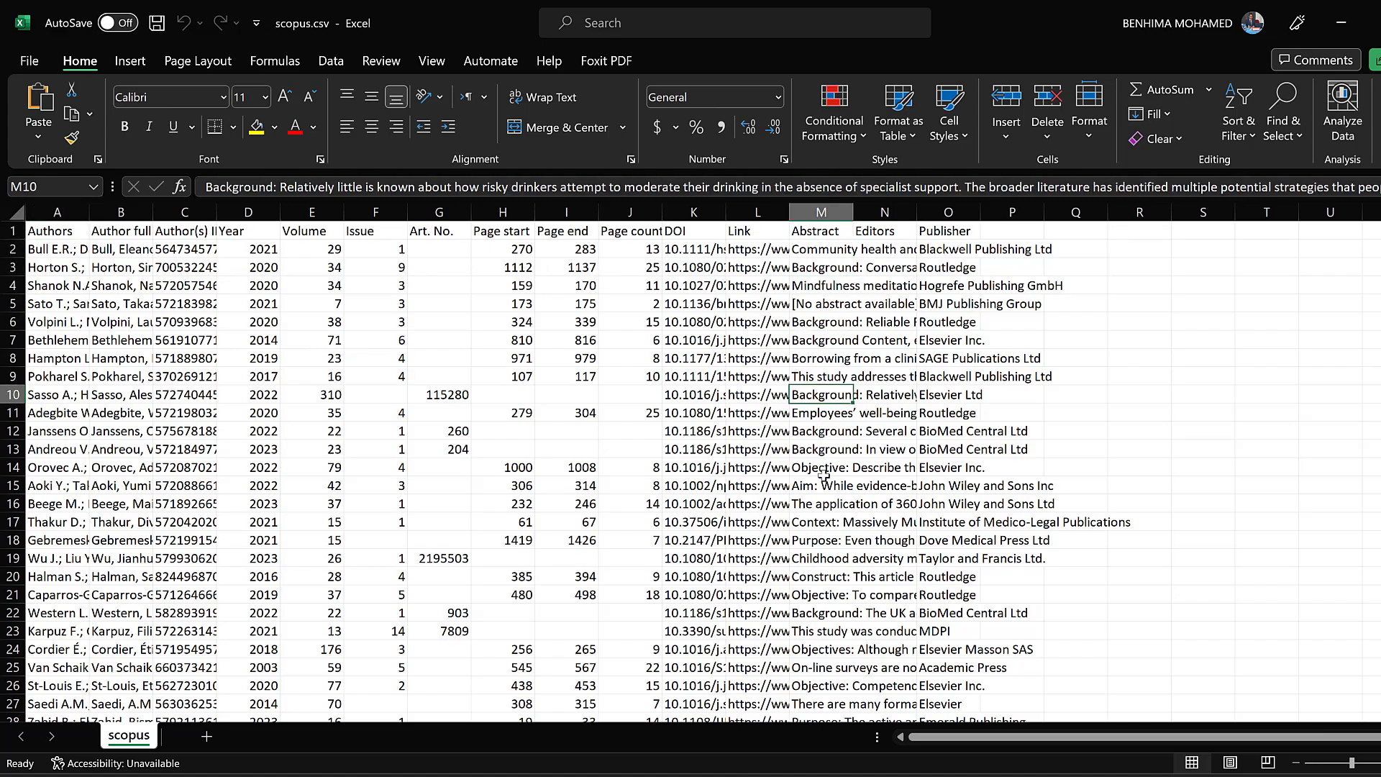
{"action": "scroll", "coordinate": [814, 493], "scroll_direction": "down", "scroll_amount": 18}
{"action": "scroll", "coordinate": [813, 493], "scroll_direction": "up", "scroll_amount": 1}
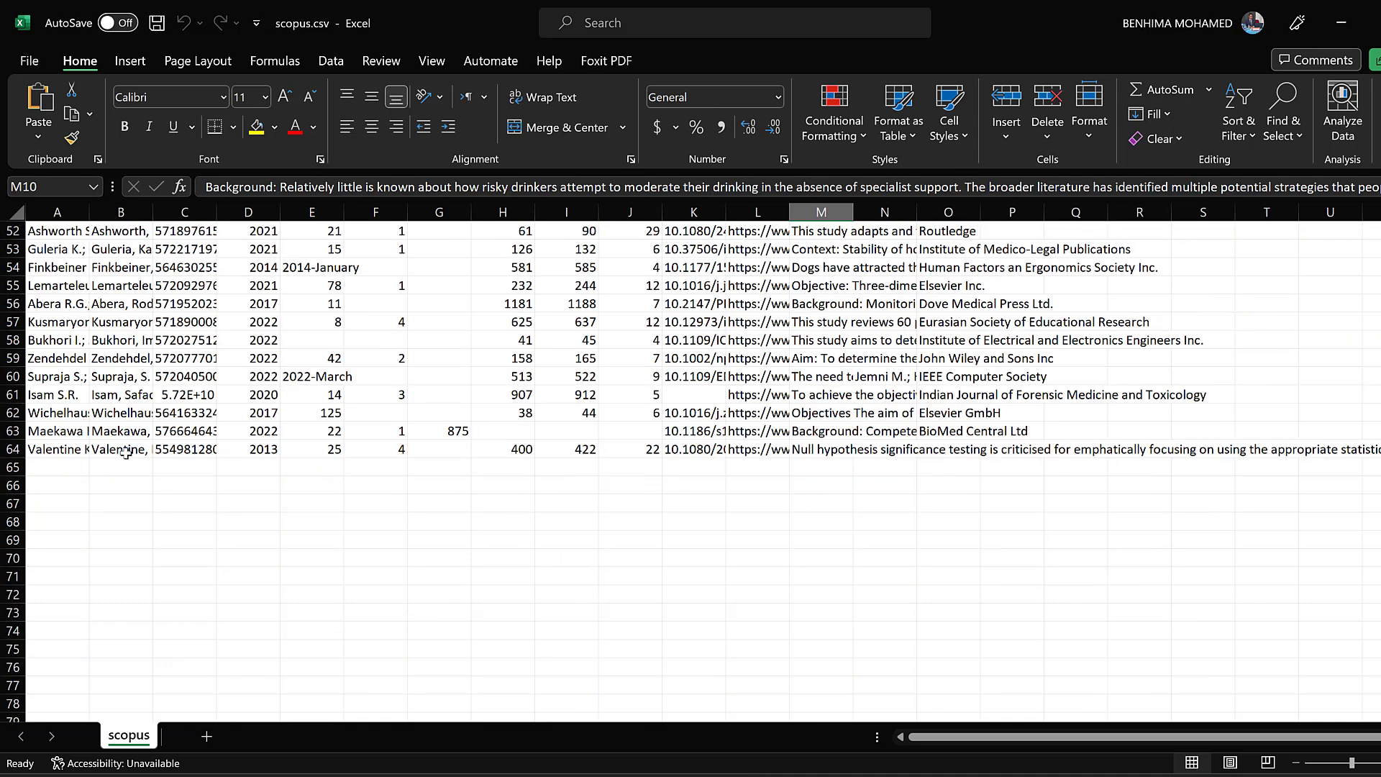
{"action": "left_click", "coordinate": [1341, 22]}
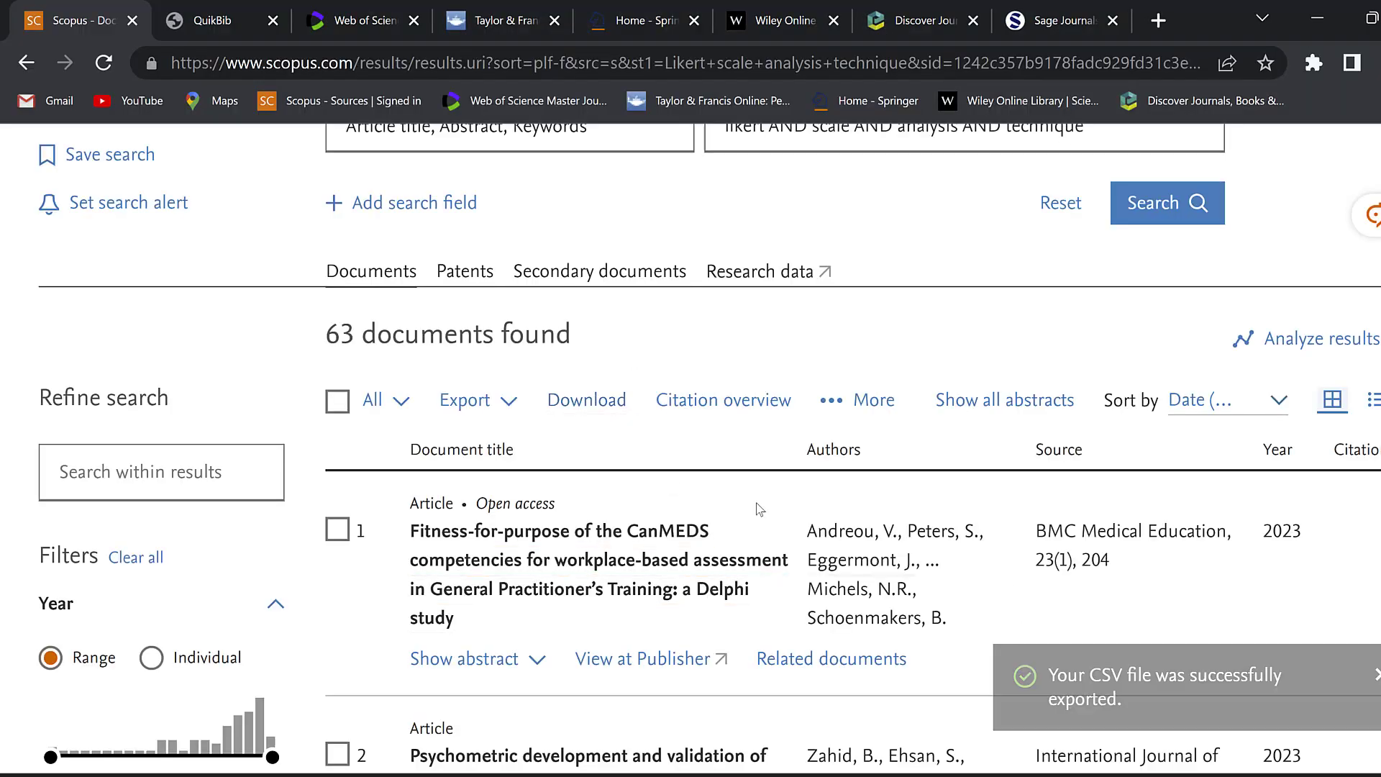
Start a QuikBib bibliography using the results on this page
{"action": "left_click", "coordinate": [838, 410]}
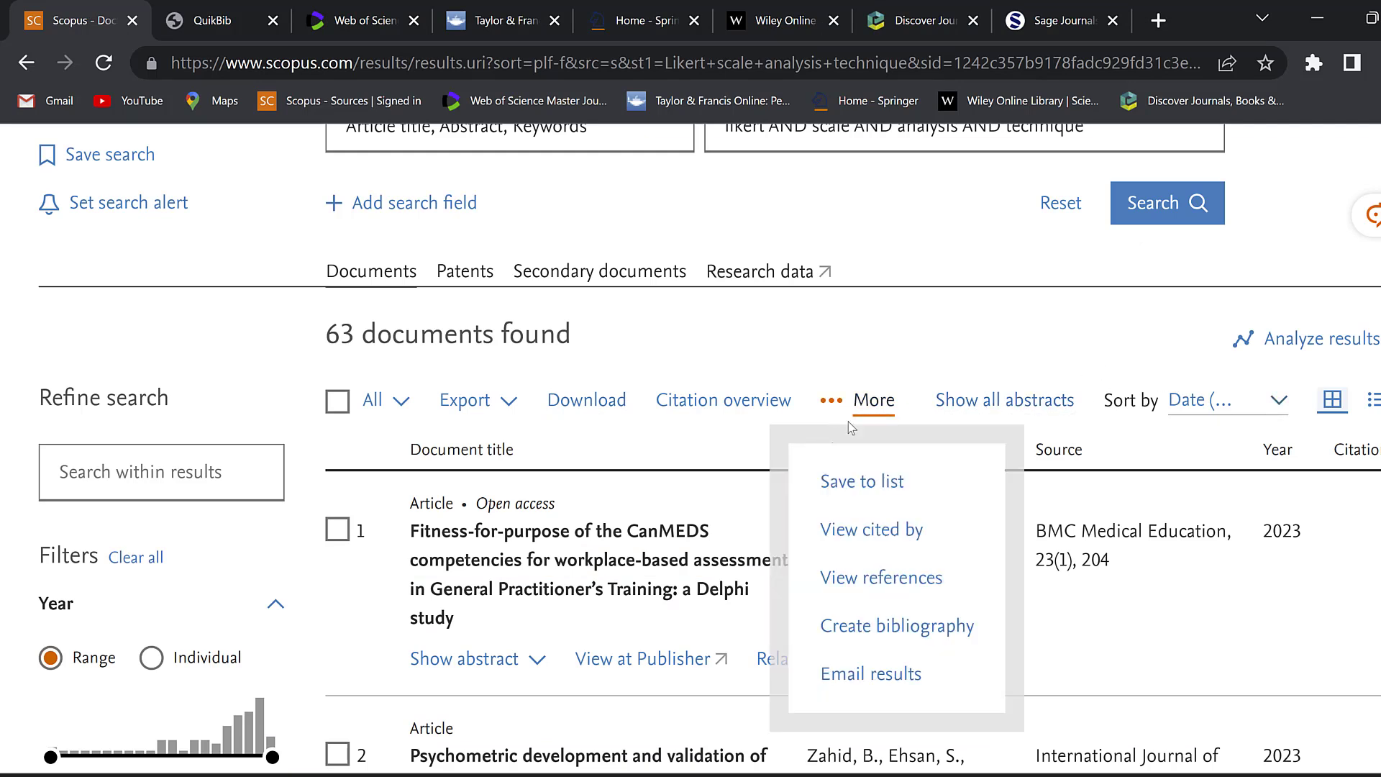
{"action": "mouse_move", "coordinate": [869, 630]}
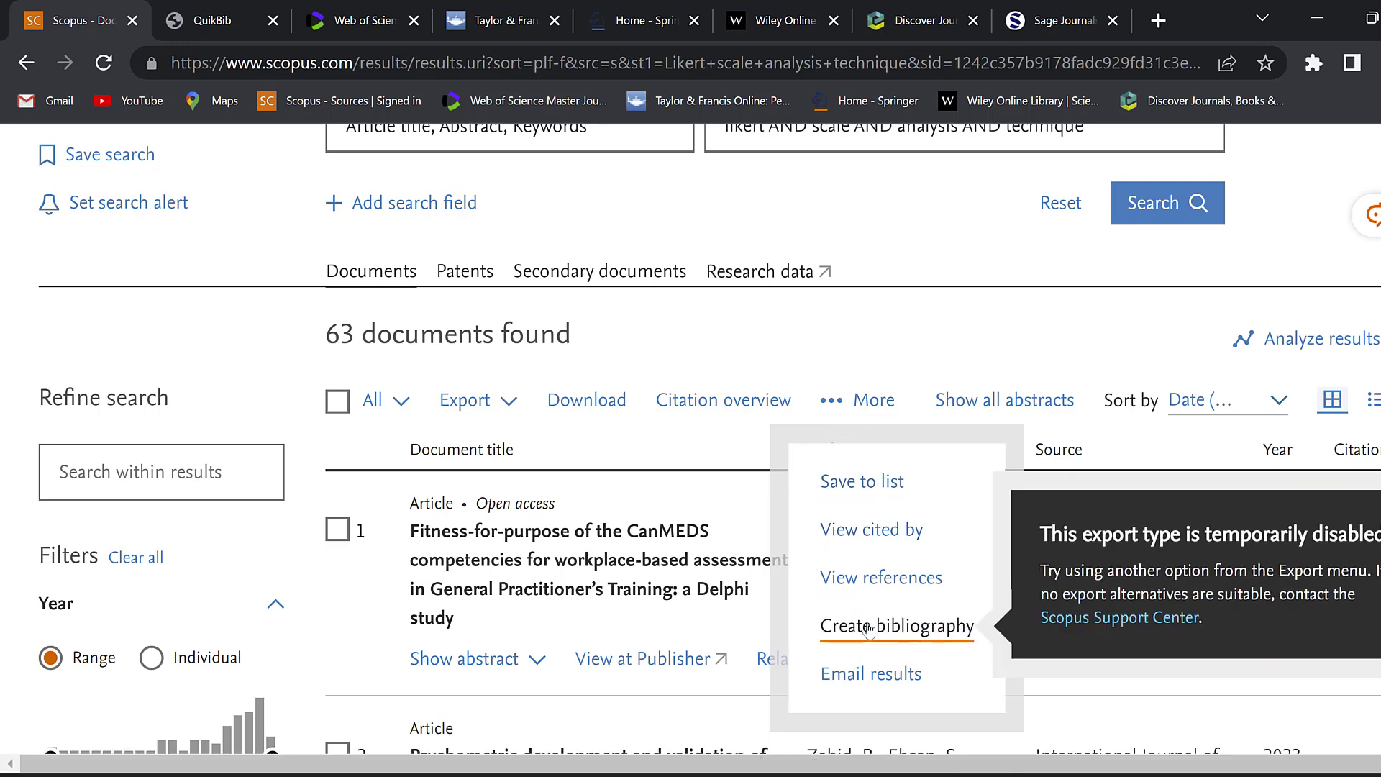
{"action": "left_click", "coordinate": [869, 630]}
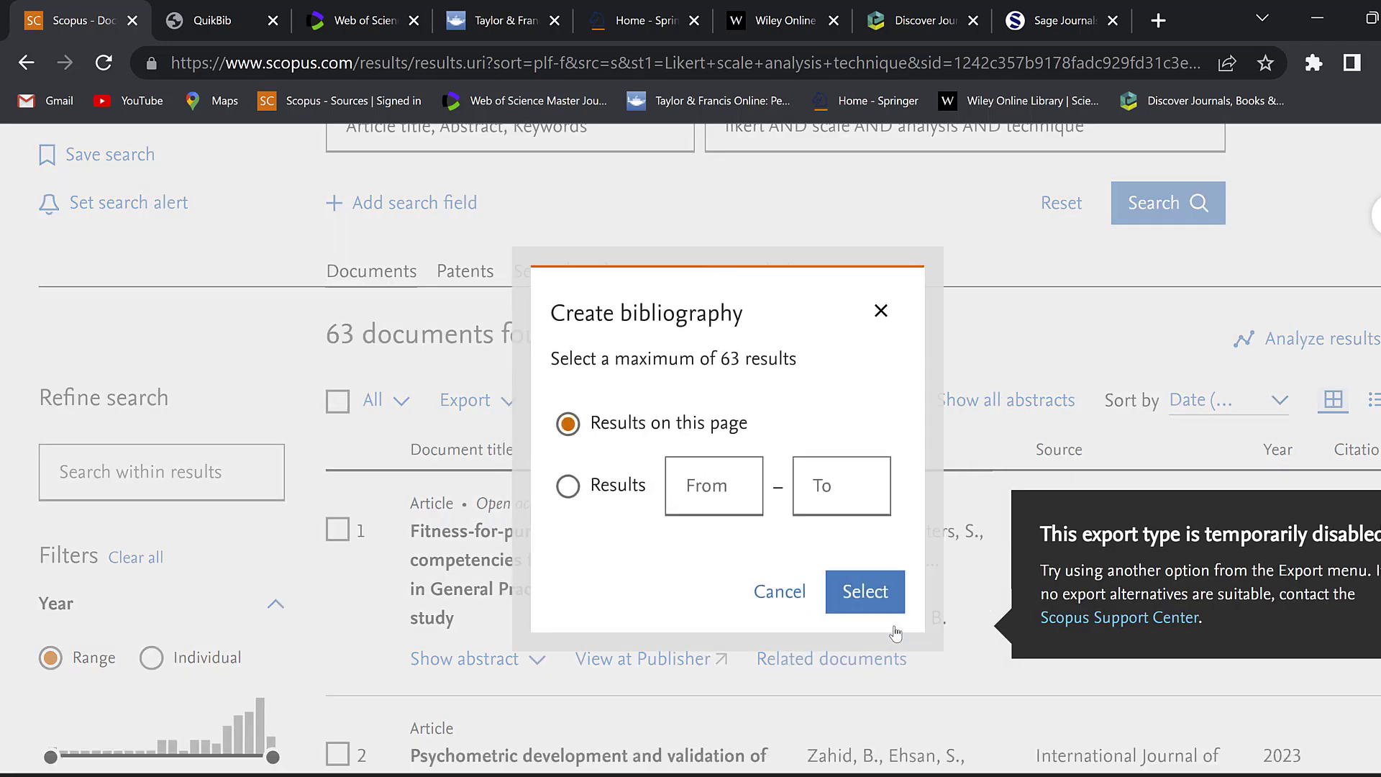
{"action": "left_click", "coordinate": [863, 592]}
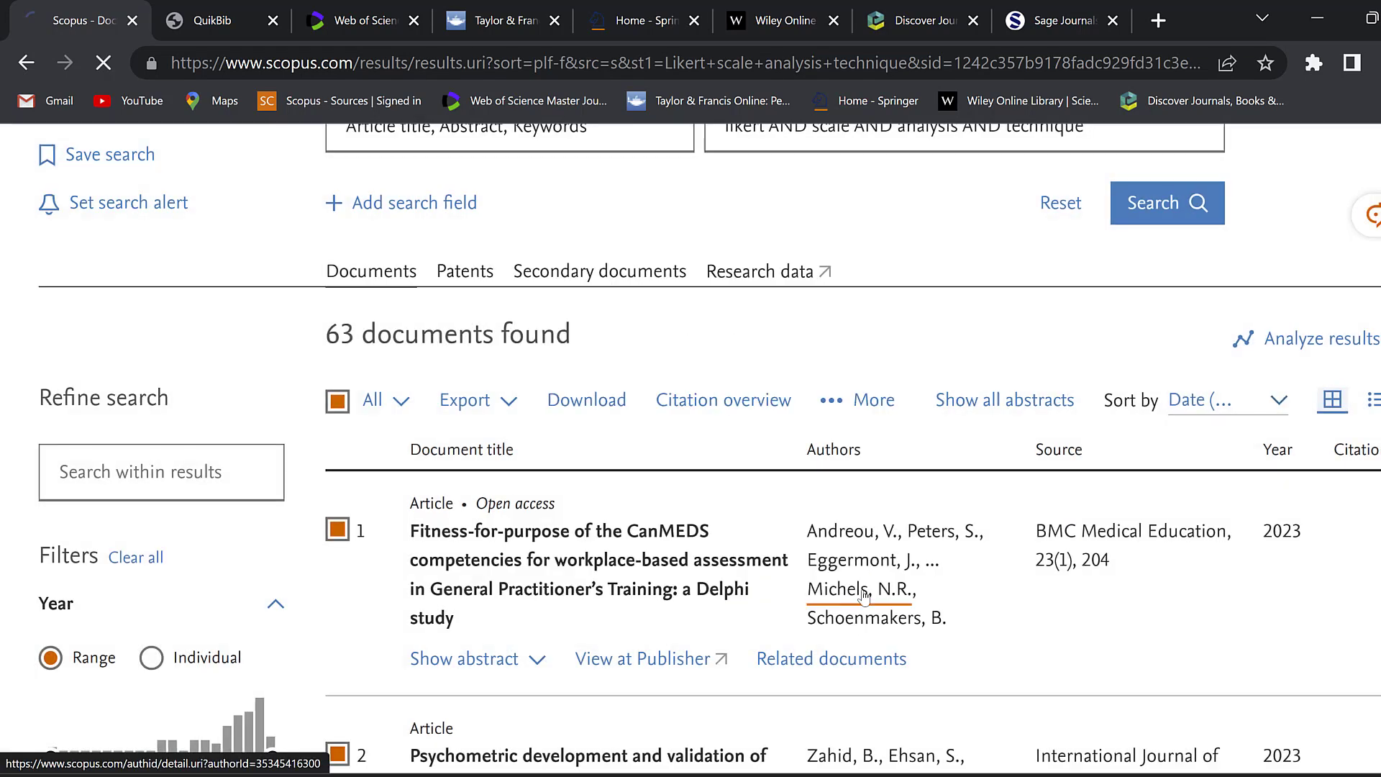
{"action": "scroll", "coordinate": [284, 561], "scroll_direction": "down", "scroll_amount": 3}
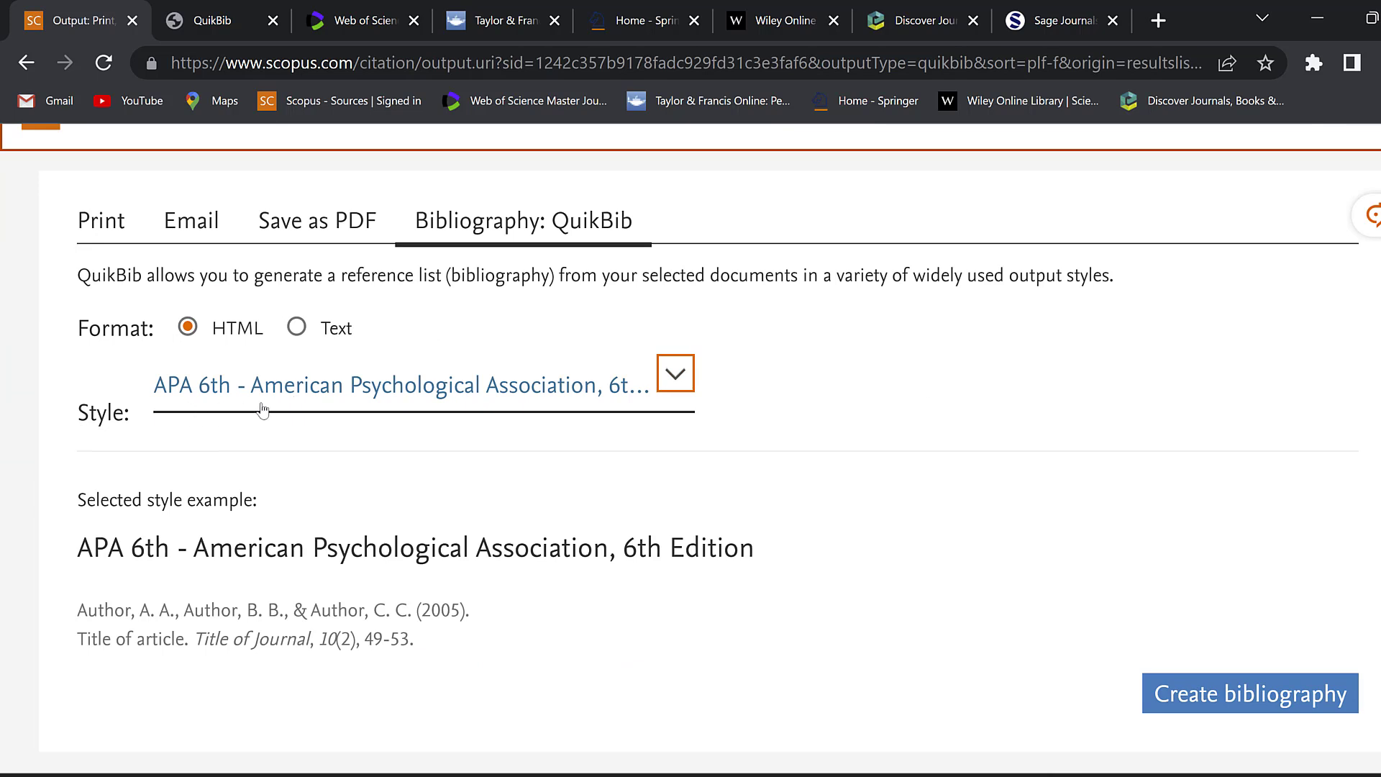
Keep APA 6th as the citation style and generate the bibliography
{"action": "left_click", "coordinate": [333, 402]}
{"action": "scroll", "coordinate": [302, 518], "scroll_direction": "down", "scroll_amount": 1}
{"action": "scroll", "coordinate": [293, 573], "scroll_direction": "down", "scroll_amount": 2}
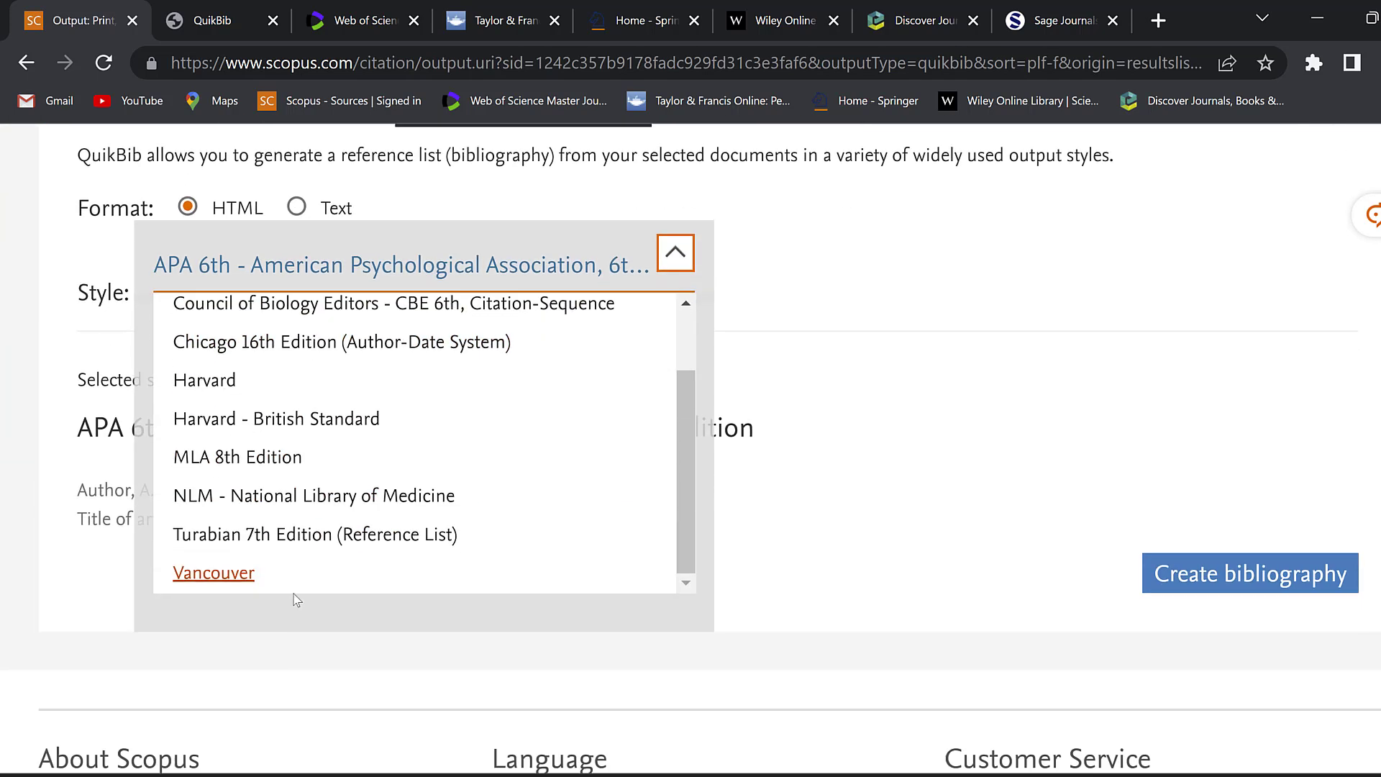
{"action": "scroll", "coordinate": [274, 489], "scroll_direction": "up", "scroll_amount": 2}
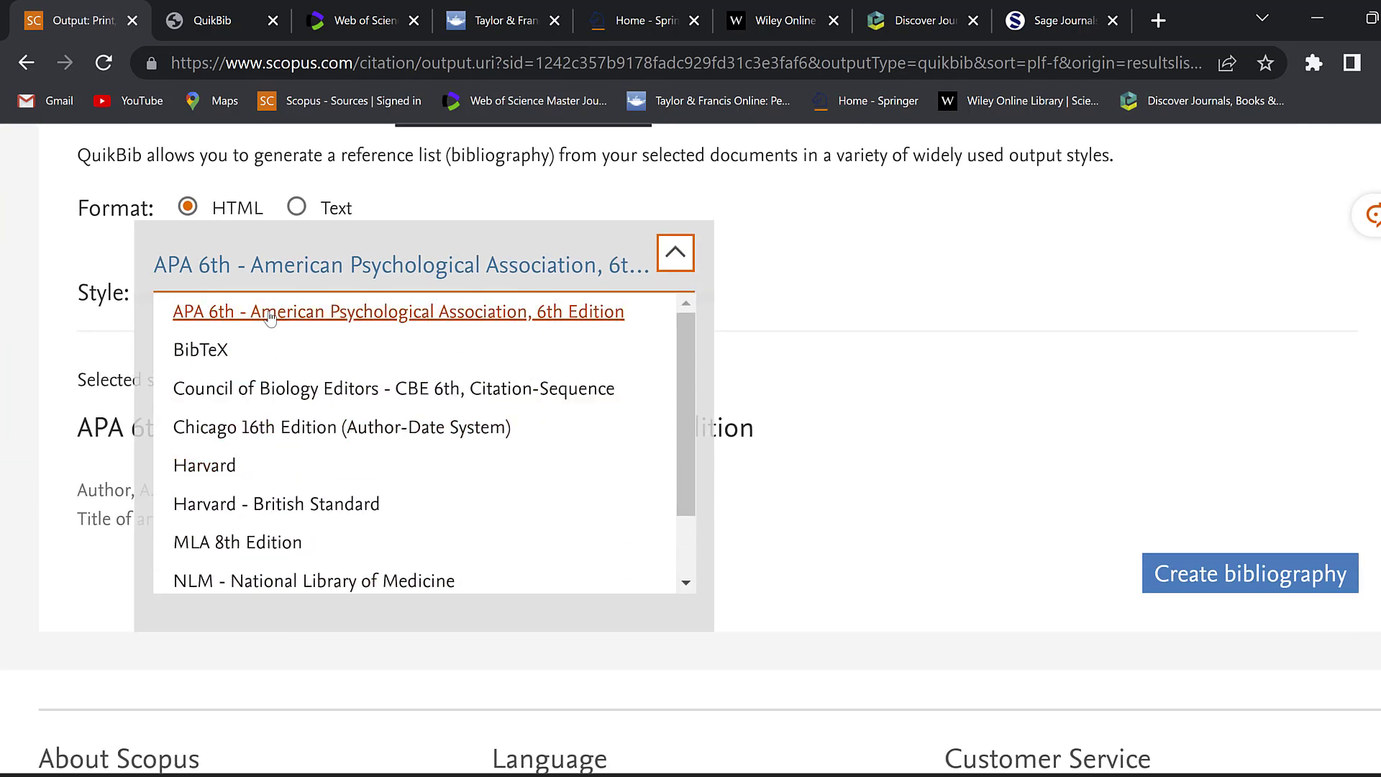
{"action": "left_click", "coordinate": [397, 331]}
{"action": "scroll", "coordinate": [504, 431], "scroll_direction": "down", "scroll_amount": 3}
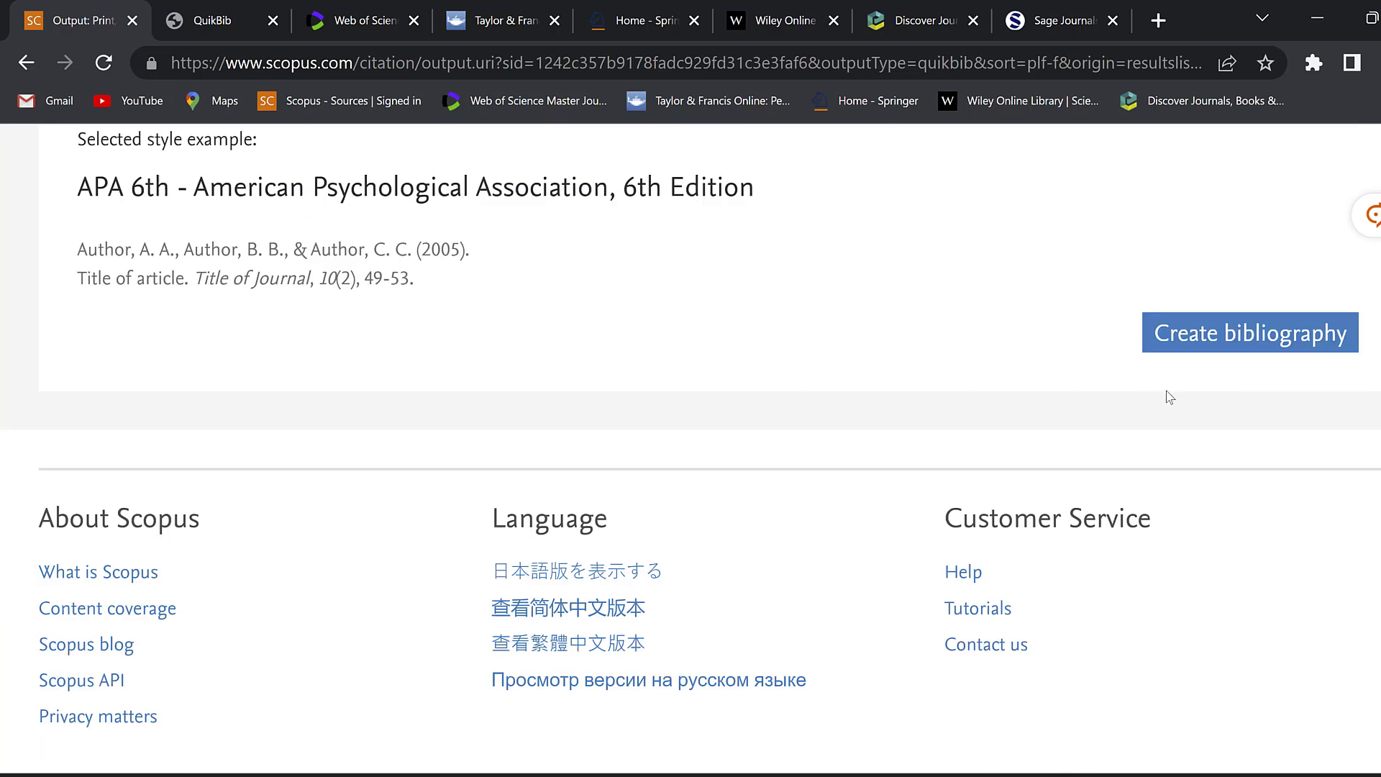
{"action": "left_click", "coordinate": [1211, 346]}
{"action": "scroll", "coordinate": [1034, 458], "scroll_direction": "down", "scroll_amount": 3}
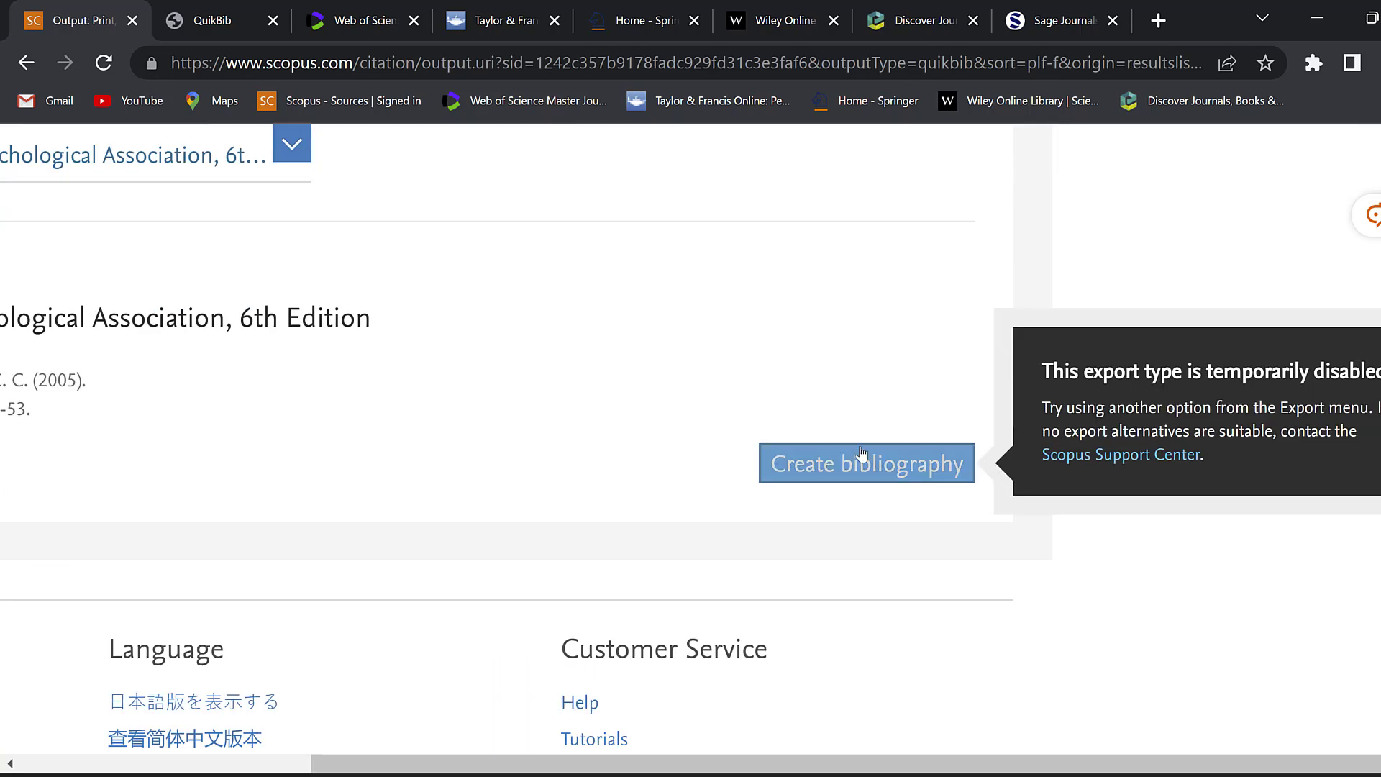
{"action": "left_click", "coordinate": [859, 464]}
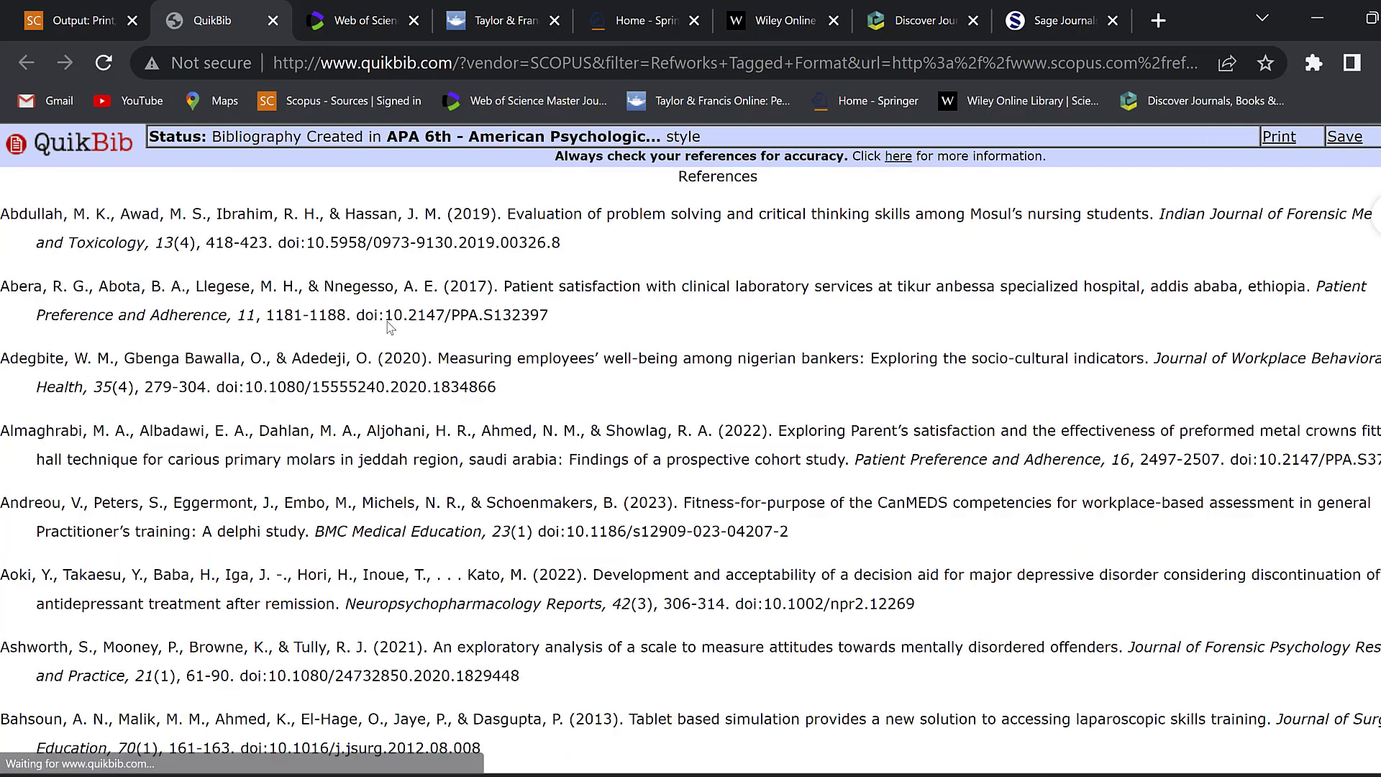
Scroll through the generated APA 6th reference list and back to the top
{"action": "scroll", "coordinate": [390, 323], "scroll_direction": "down", "scroll_amount": 10}
{"action": "scroll", "coordinate": [388, 321], "scroll_direction": "up", "scroll_amount": 11}
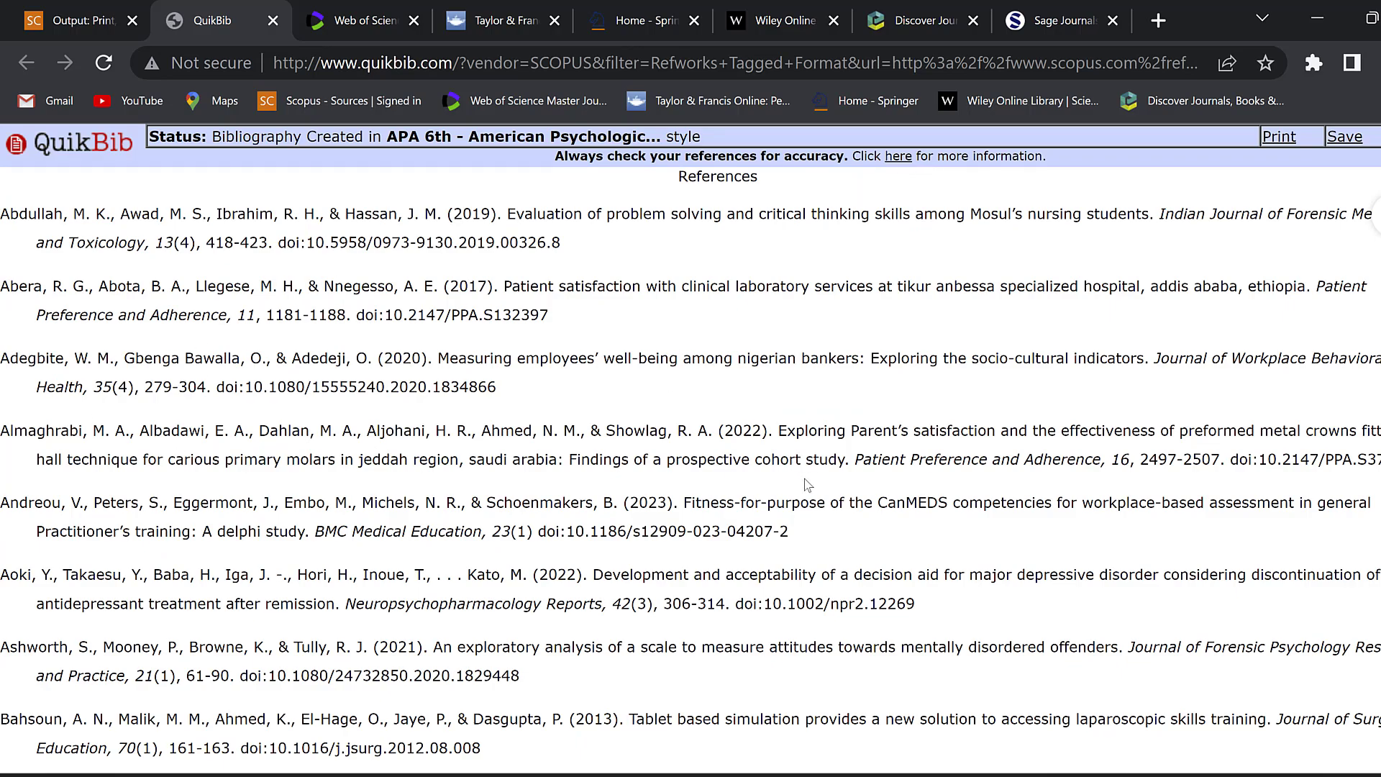
{"action": "scroll", "coordinate": [934, 485], "scroll_direction": "down", "scroll_amount": 20}
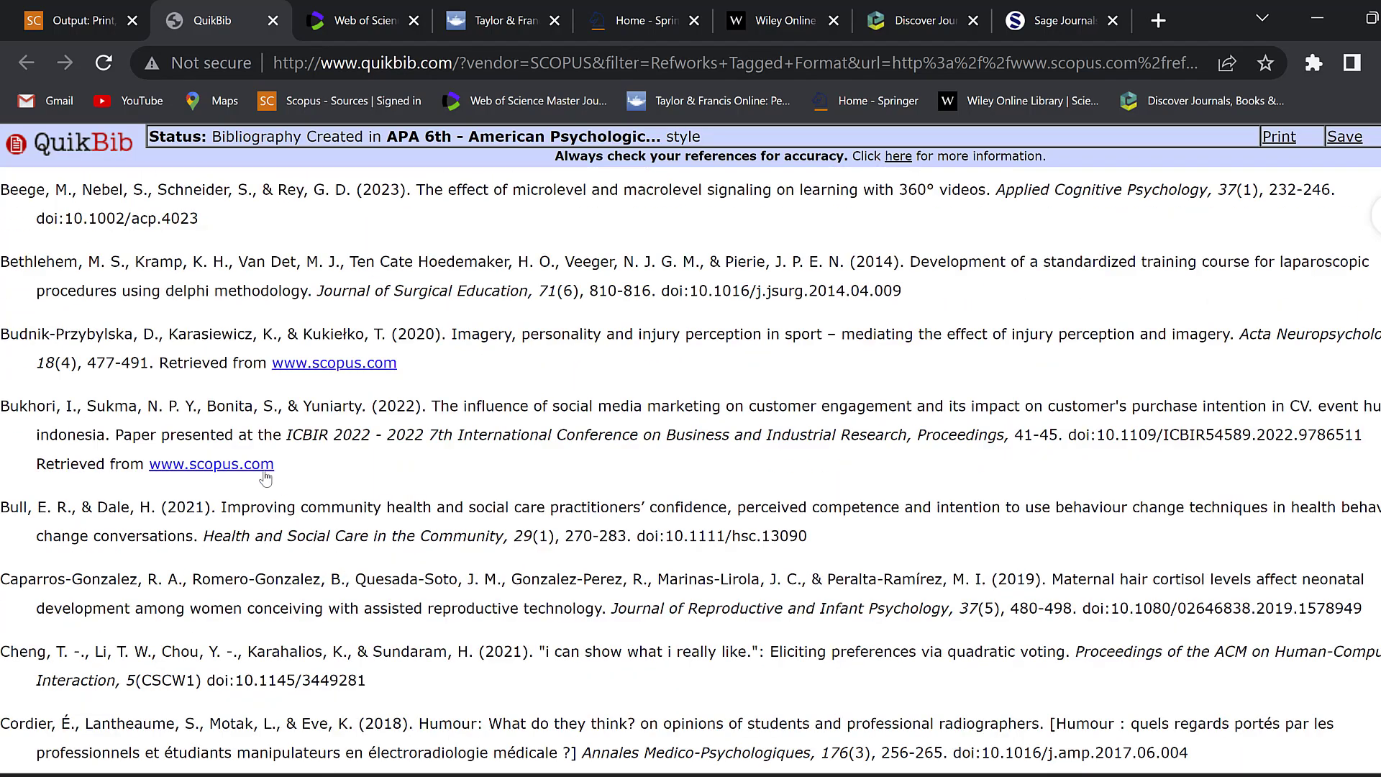
{"action": "scroll", "coordinate": [333, 507], "scroll_direction": "down", "scroll_amount": 20}
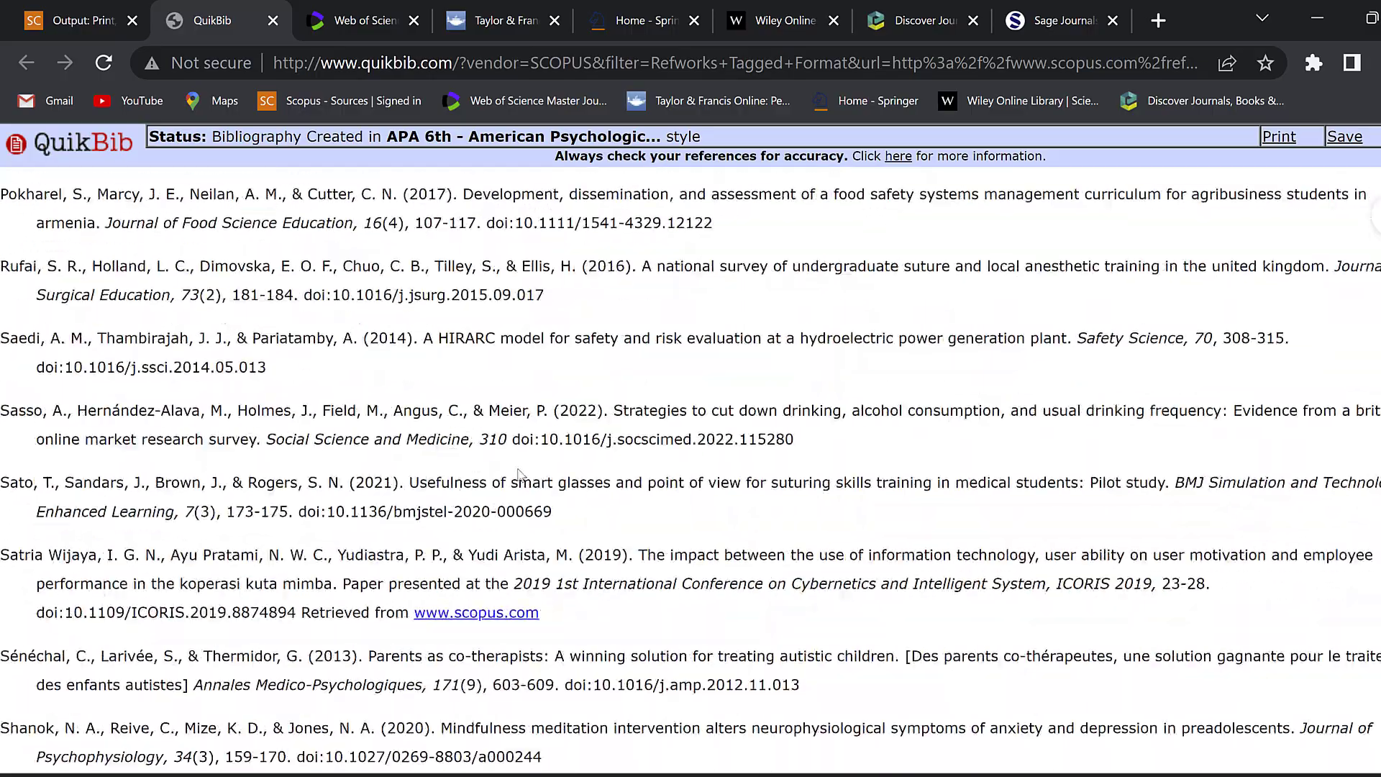
{"action": "scroll", "coordinate": [566, 469], "scroll_direction": "down", "scroll_amount": 15}
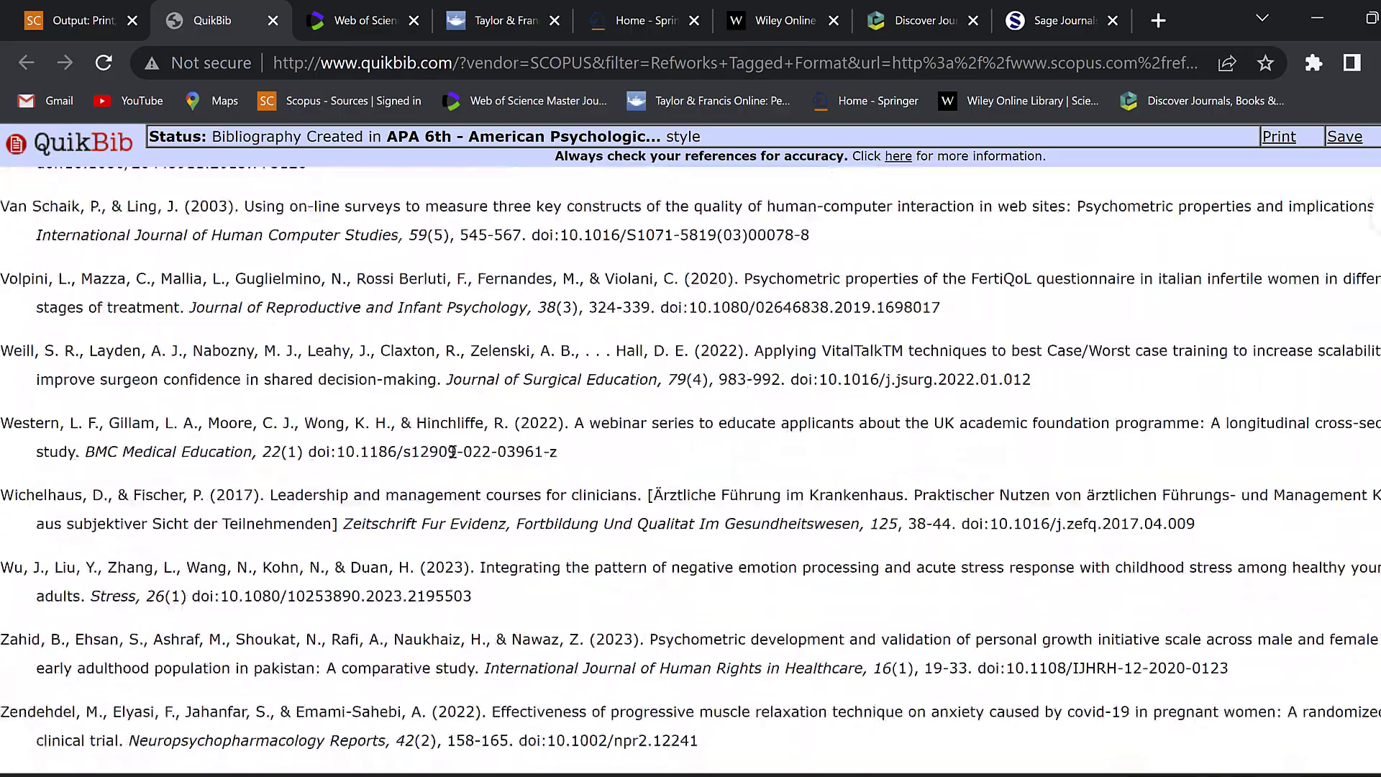
{"action": "scroll", "coordinate": [365, 476], "scroll_direction": "up", "scroll_amount": 20}
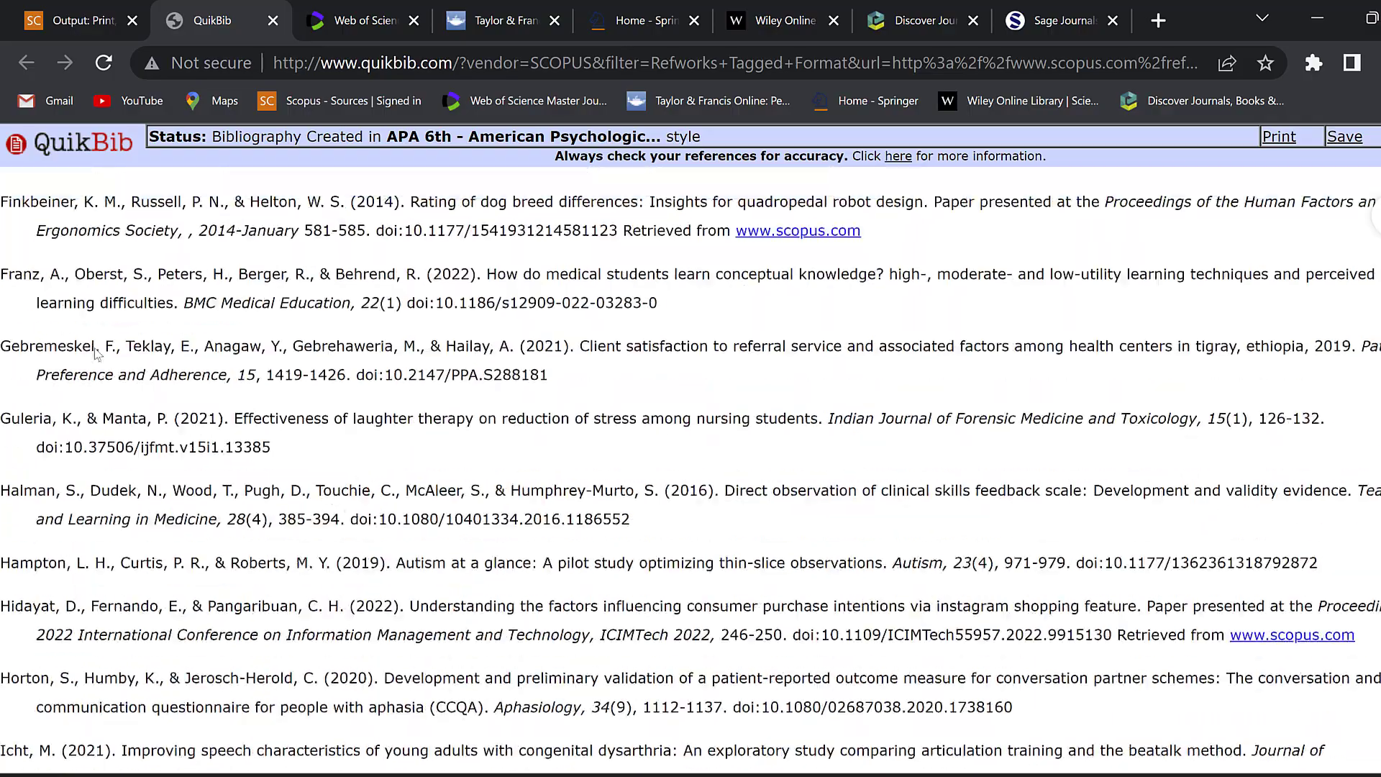
{"action": "scroll", "coordinate": [61, 339], "scroll_direction": "up", "scroll_amount": 8}
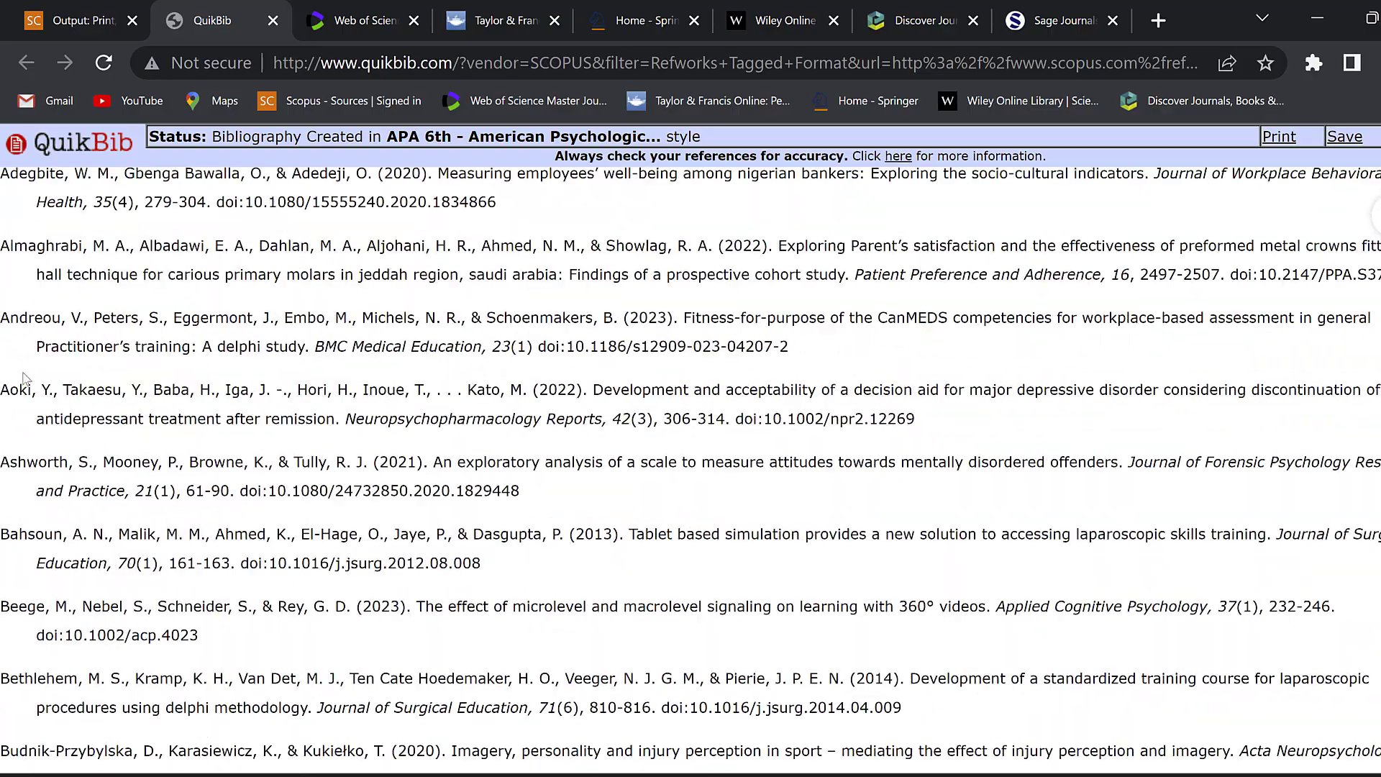
{"action": "scroll", "coordinate": [24, 378], "scroll_direction": "down", "scroll_amount": 20}
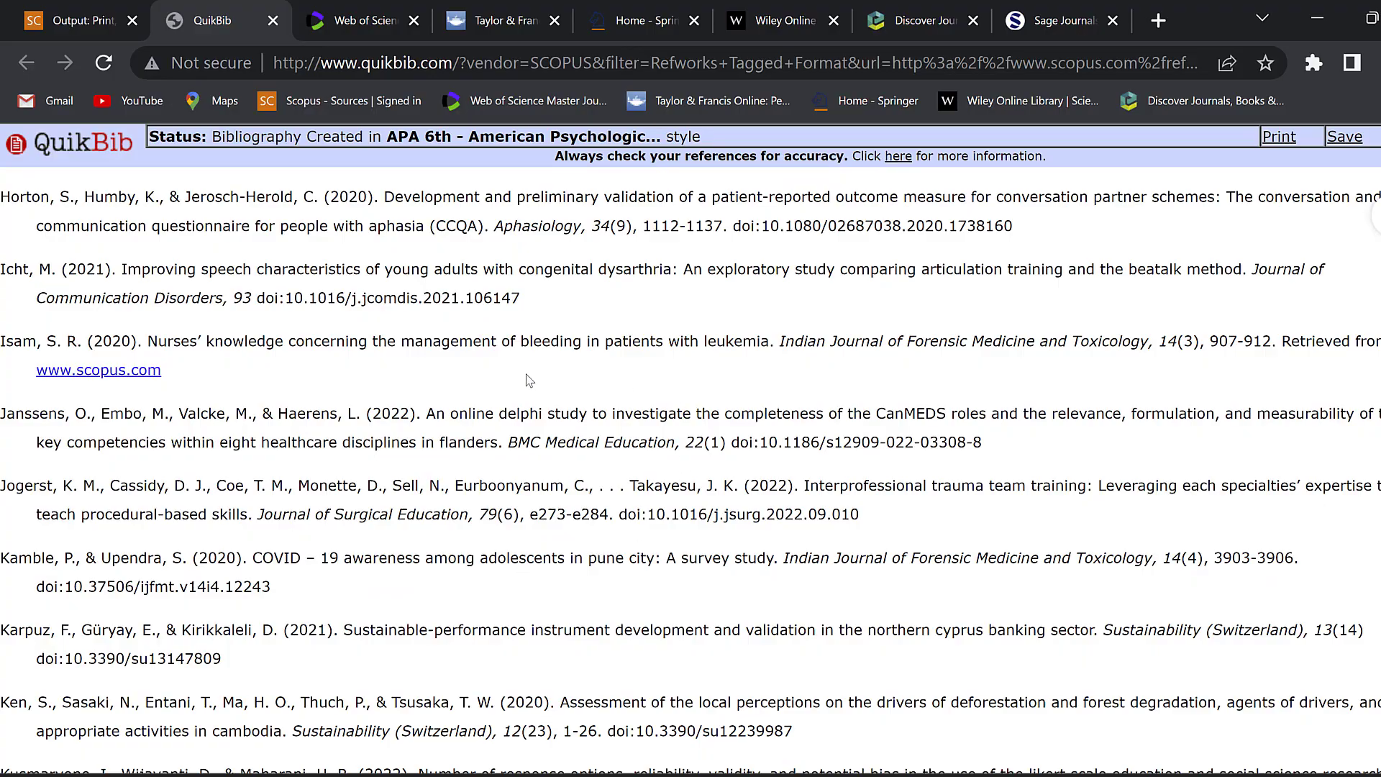
{"action": "scroll", "coordinate": [941, 298], "scroll_direction": "down", "scroll_amount": 3}
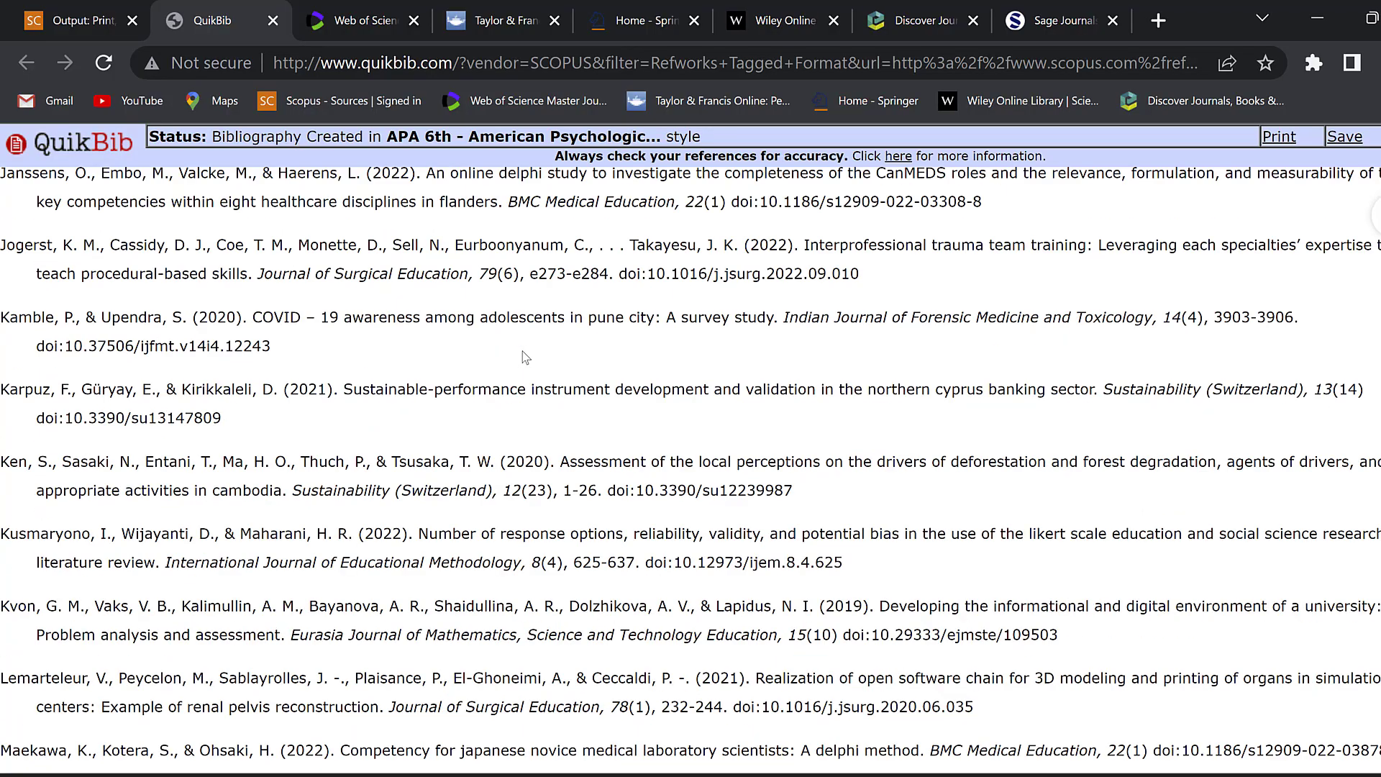
{"action": "scroll", "coordinate": [525, 354], "scroll_direction": "up", "scroll_amount": 20}
{"action": "scroll", "coordinate": [523, 355], "scroll_direction": "up", "scroll_amount": 5}
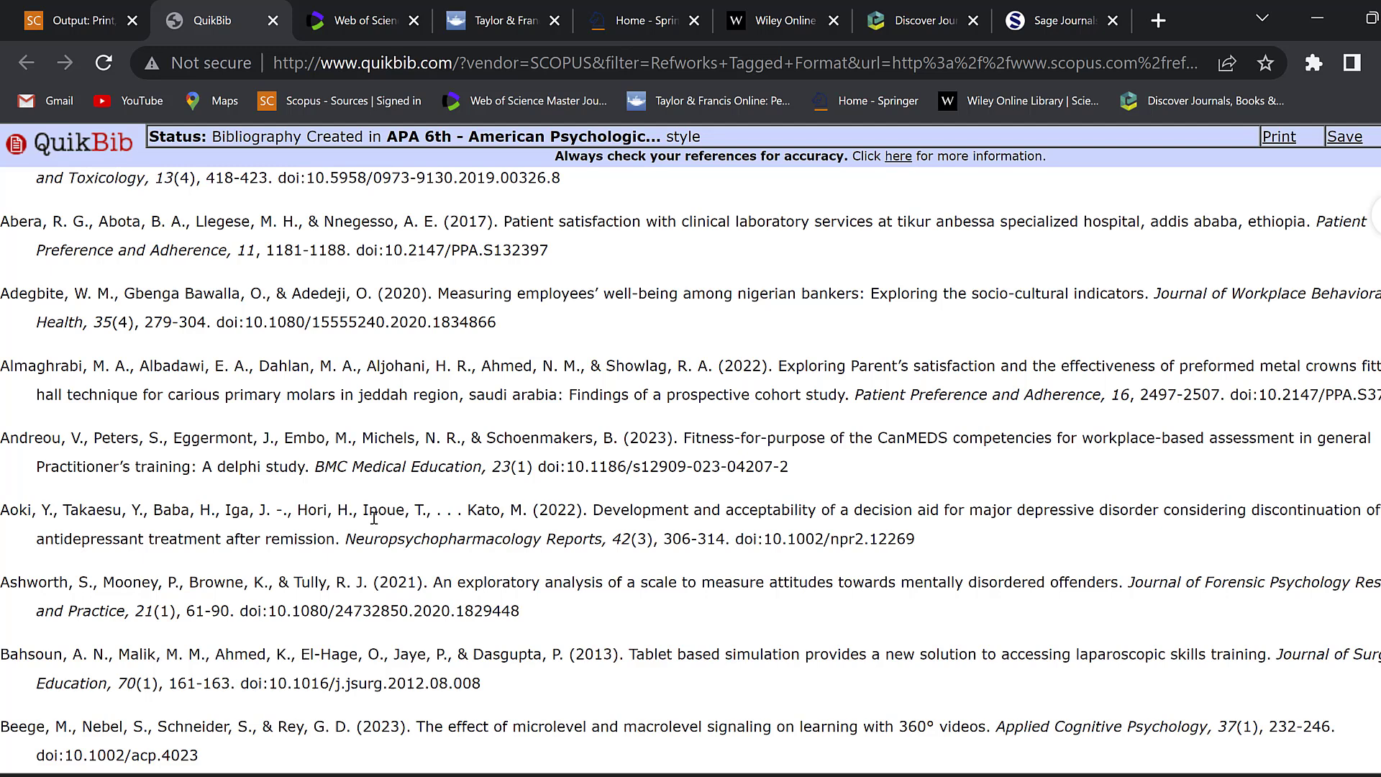
{"action": "scroll", "coordinate": [368, 512], "scroll_direction": "up", "scroll_amount": 1}
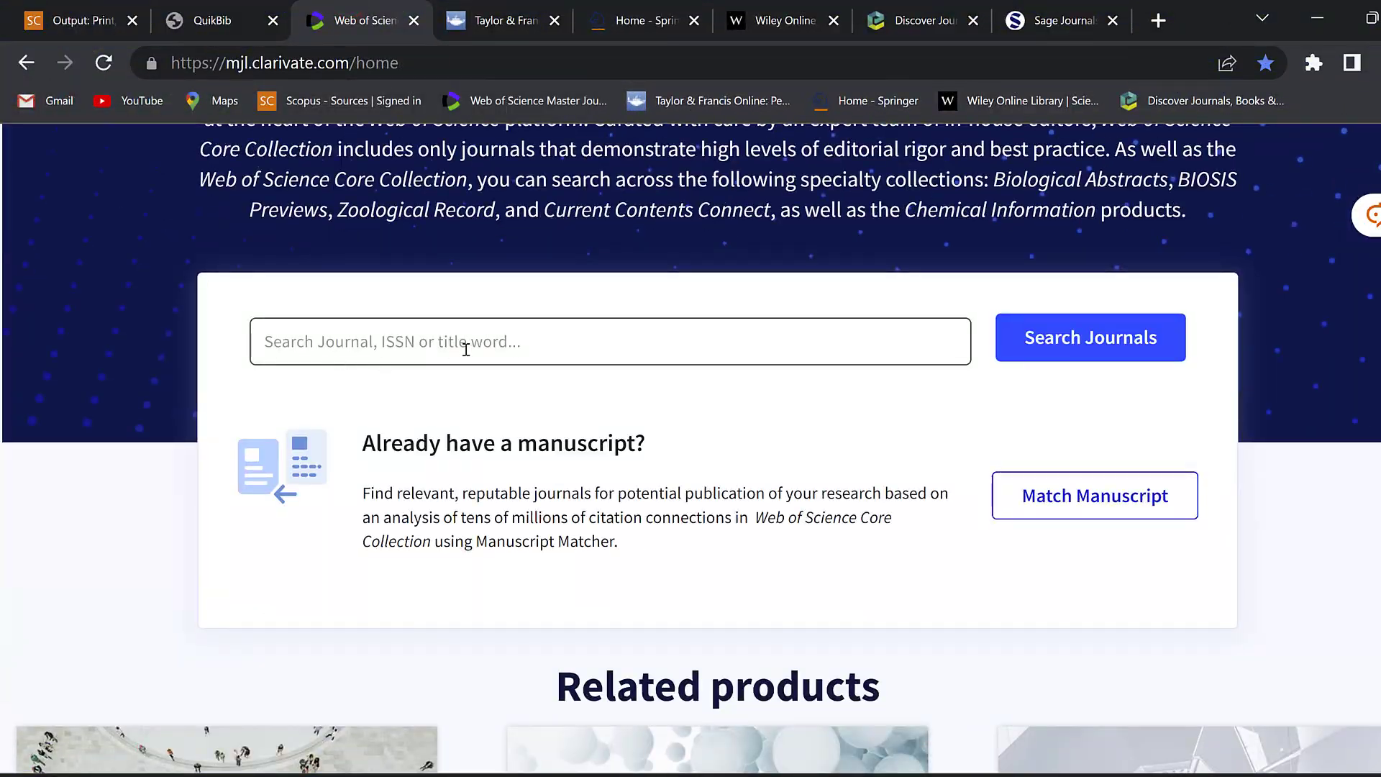
Enter 'Likert scale techniques' in the Master Journal List search box
{"action": "left_click", "coordinate": [405, 346]}
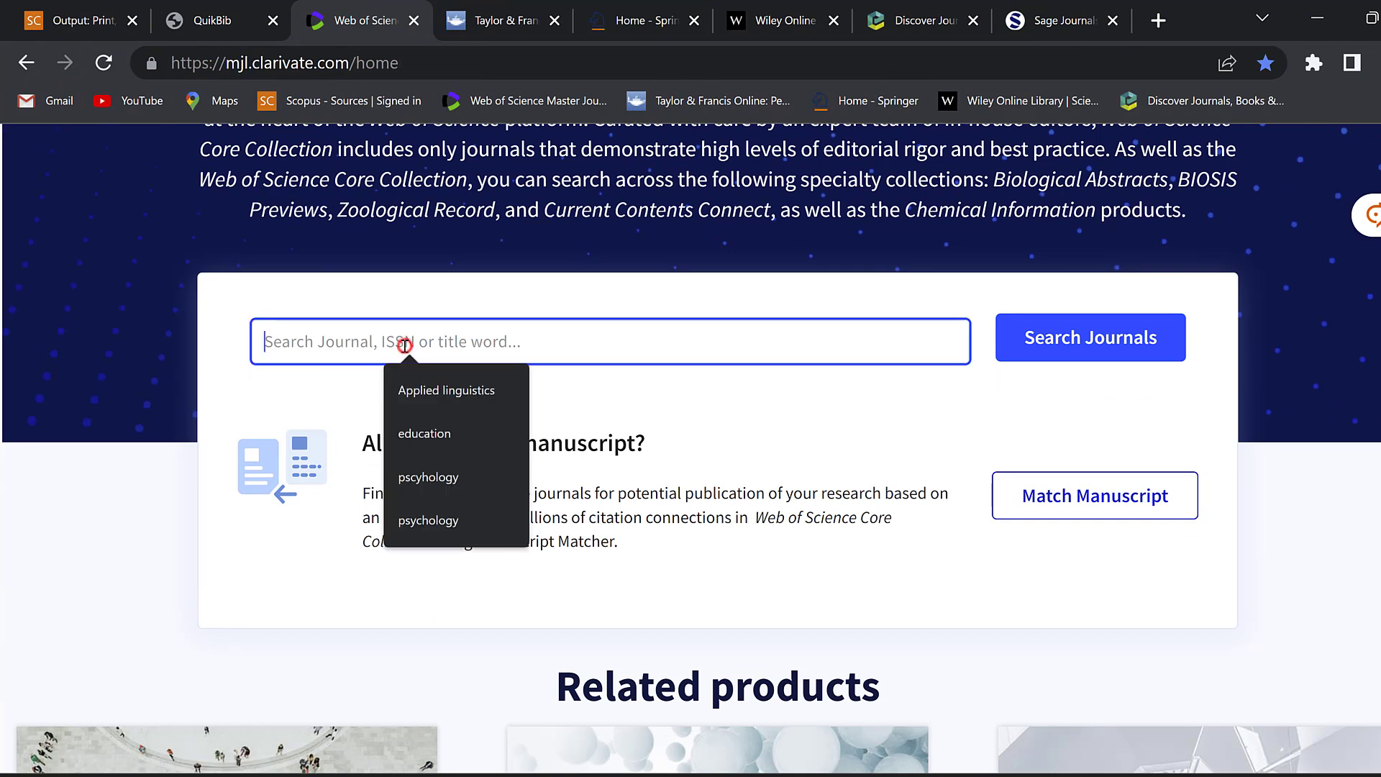
{"action": "type", "text": "Likert scale techniques"}
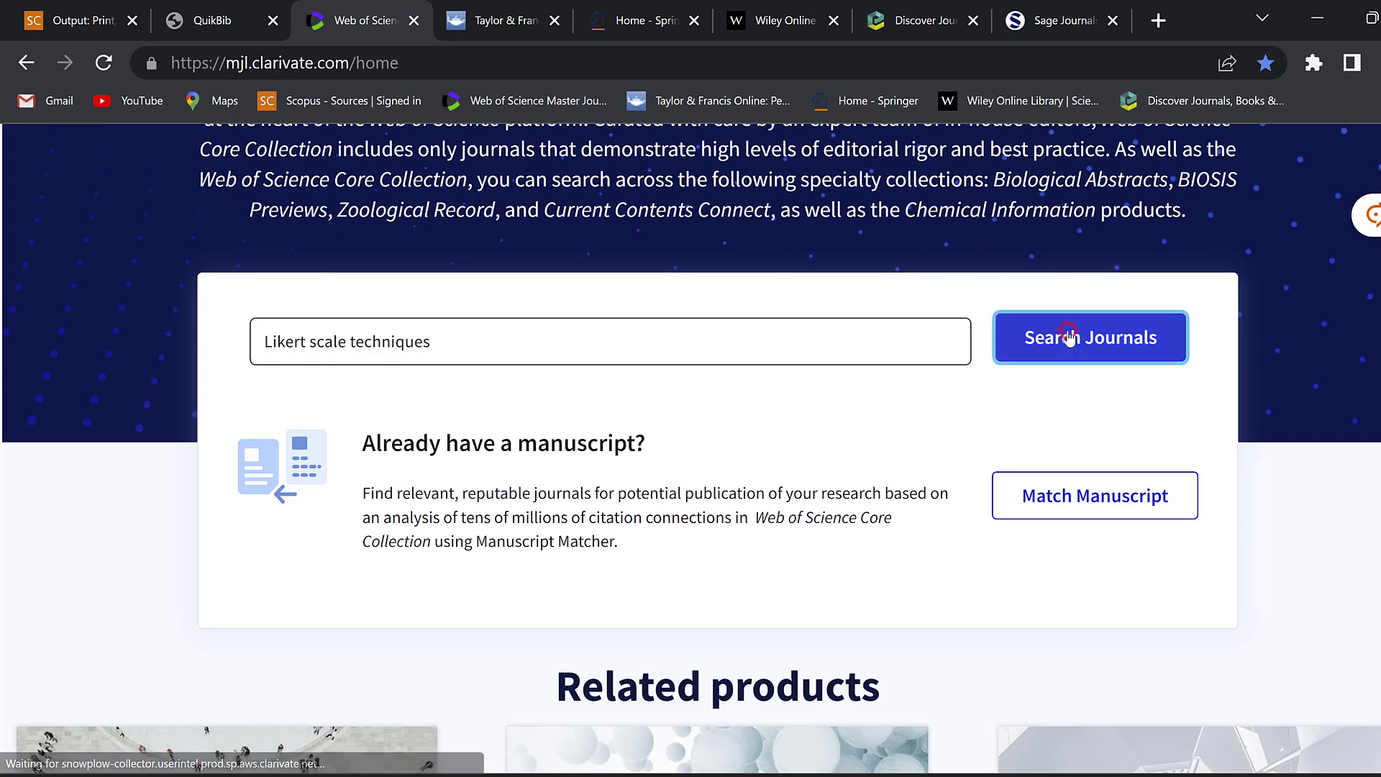
Search the Master Journal List for 'Likert scale techniques' and browse the 80 matching journals
{"action": "left_click", "coordinate": [1076, 336]}
{"action": "scroll", "coordinate": [1013, 417], "scroll_direction": "down", "scroll_amount": 3}
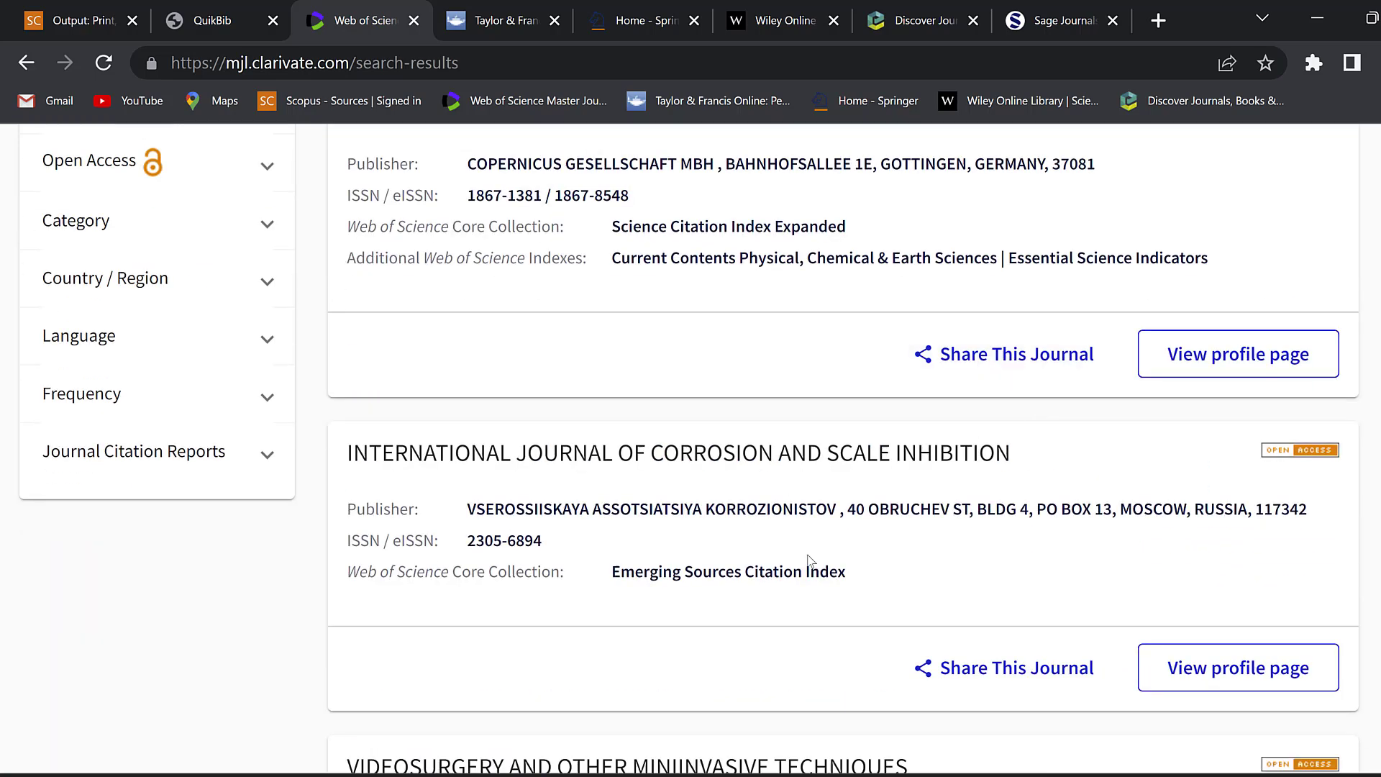
{"action": "scroll", "coordinate": [908, 519], "scroll_direction": "down", "scroll_amount": 3}
{"action": "scroll", "coordinate": [668, 568], "scroll_direction": "down", "scroll_amount": 10}
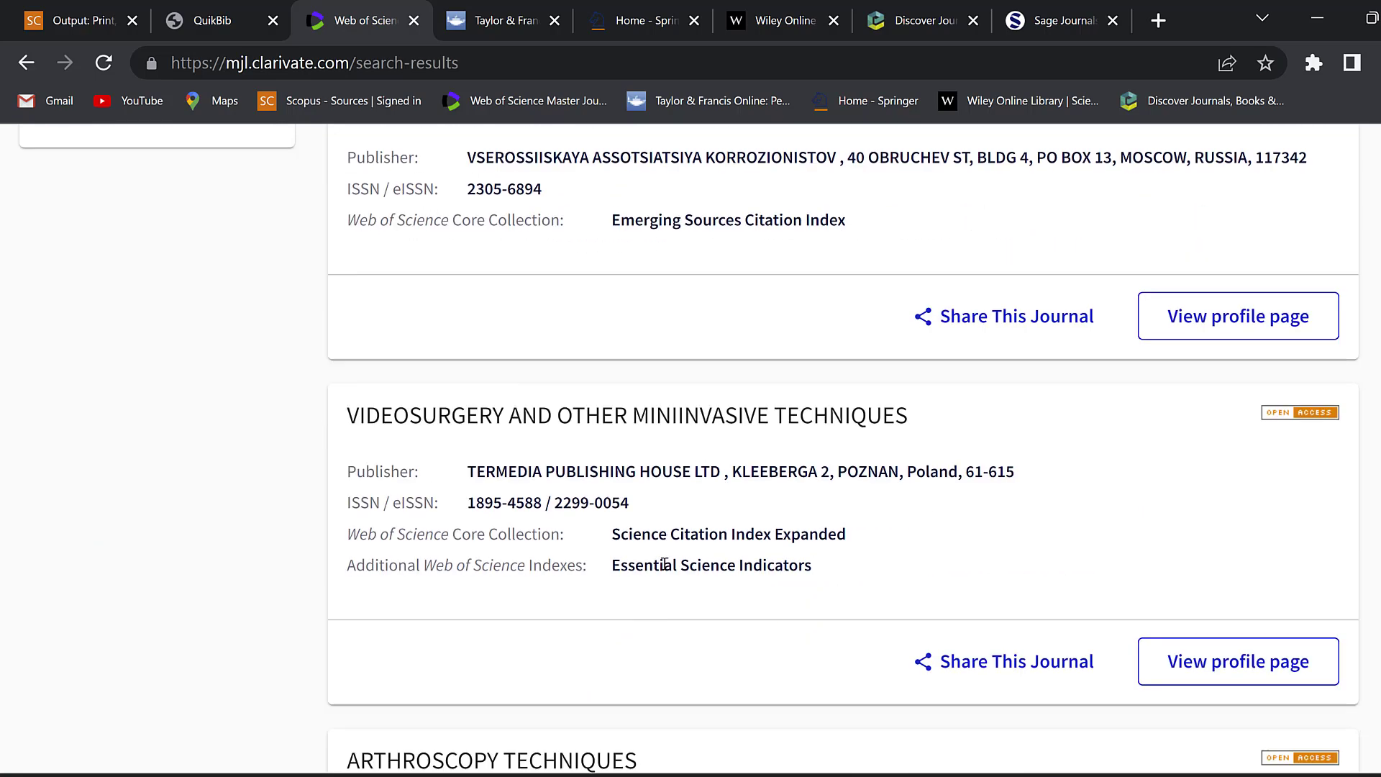
{"action": "scroll", "coordinate": [619, 481], "scroll_direction": "up", "scroll_amount": 5}
{"action": "scroll", "coordinate": [616, 477], "scroll_direction": "up", "scroll_amount": 15}
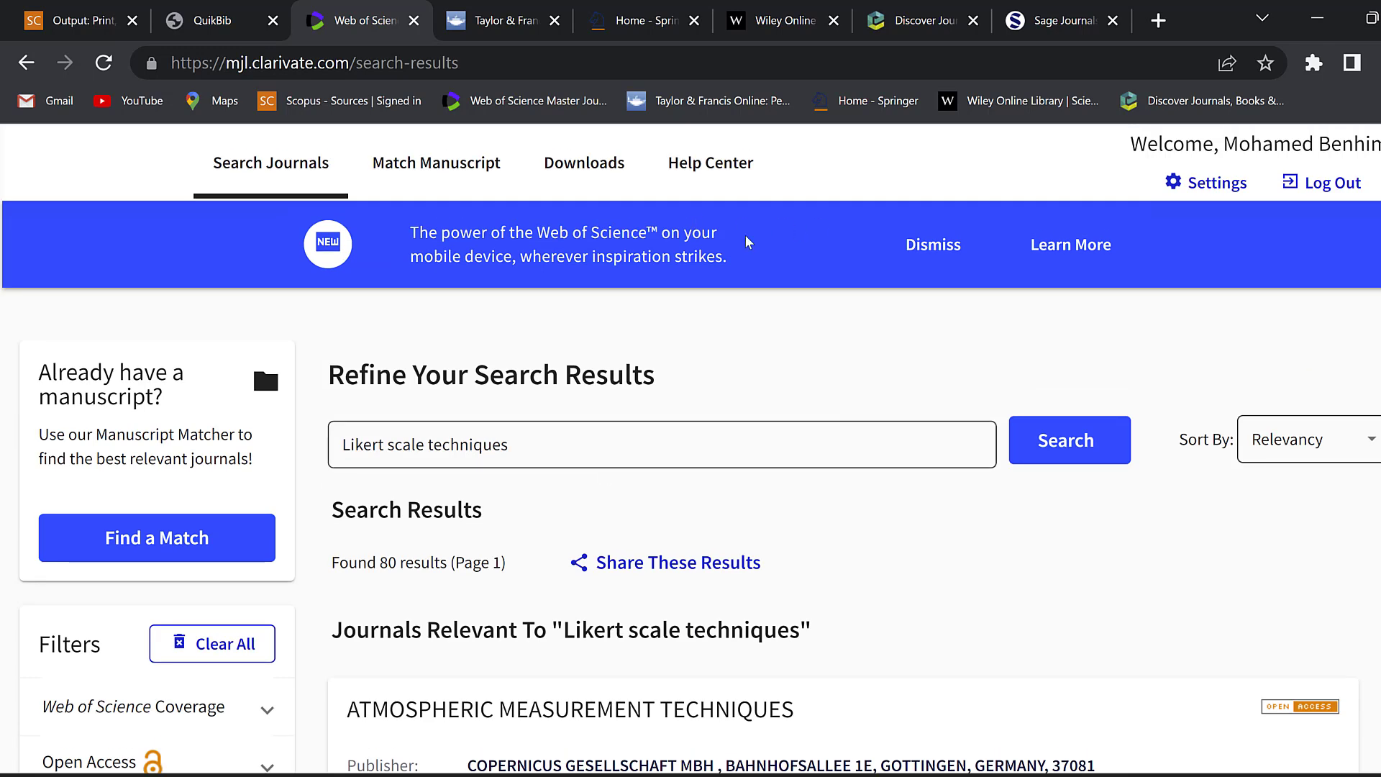
{"action": "scroll", "coordinate": [280, 468], "scroll_direction": "down", "scroll_amount": 3}
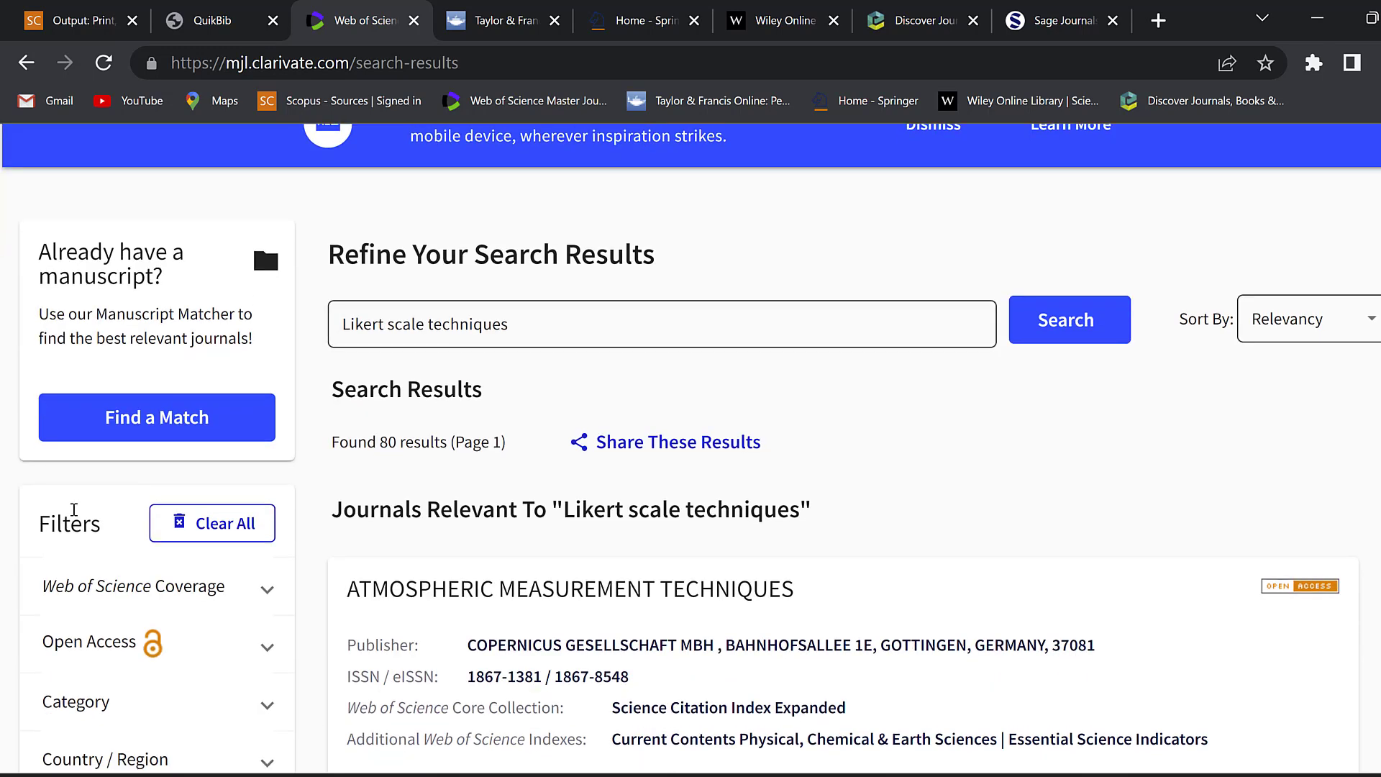
Expand the Open Access and Category filters in the left panel
{"action": "left_click", "coordinate": [262, 530]}
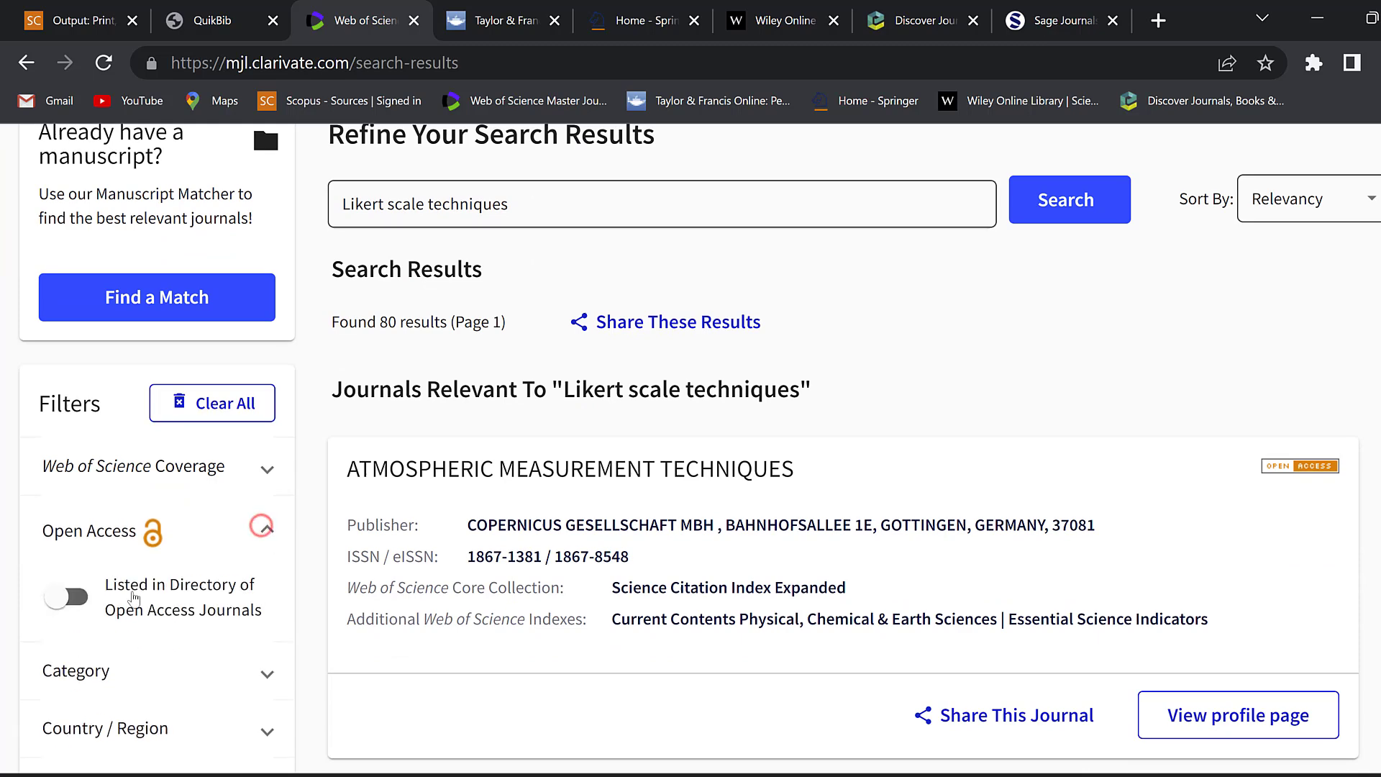
{"action": "scroll", "coordinate": [122, 579], "scroll_direction": "down", "scroll_amount": 3}
{"action": "left_click", "coordinate": [266, 434]}
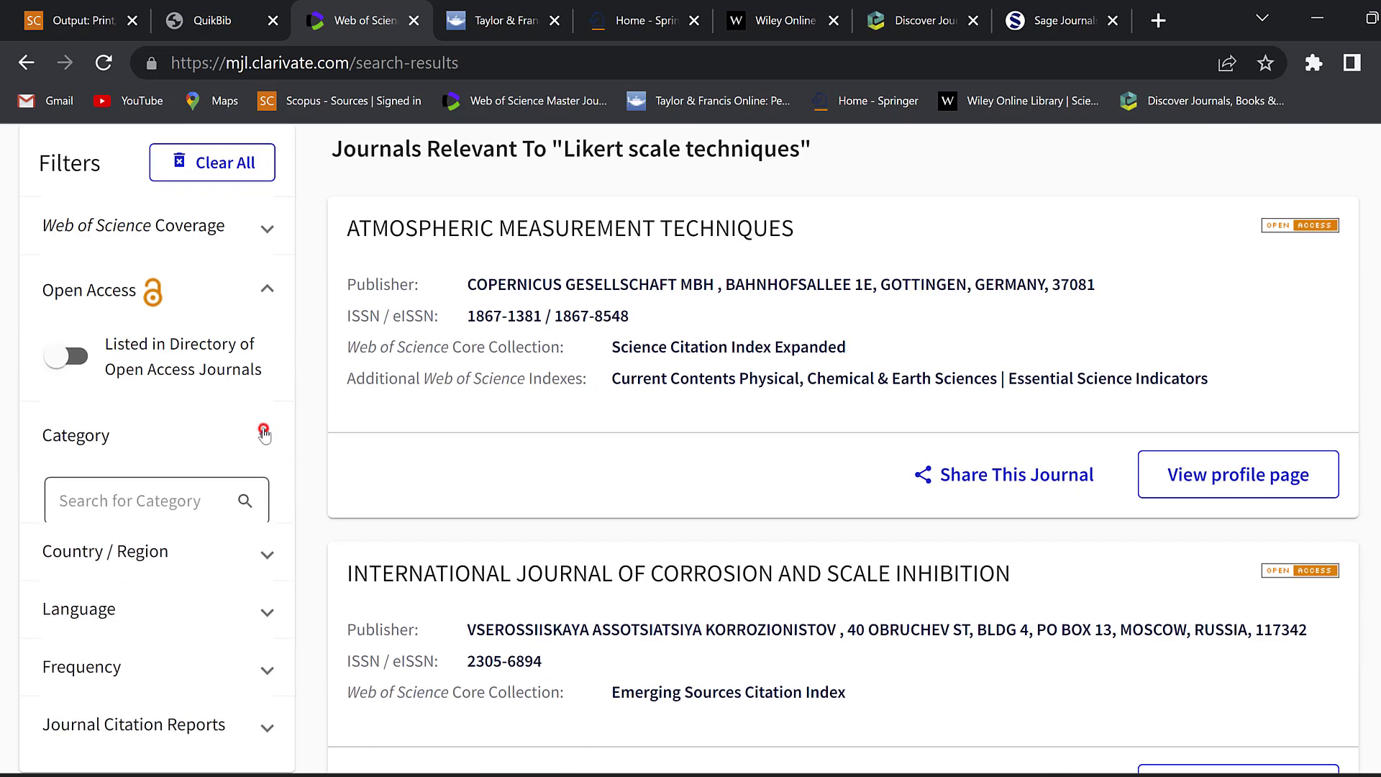
{"action": "scroll", "coordinate": [267, 503], "scroll_direction": "down", "scroll_amount": 2}
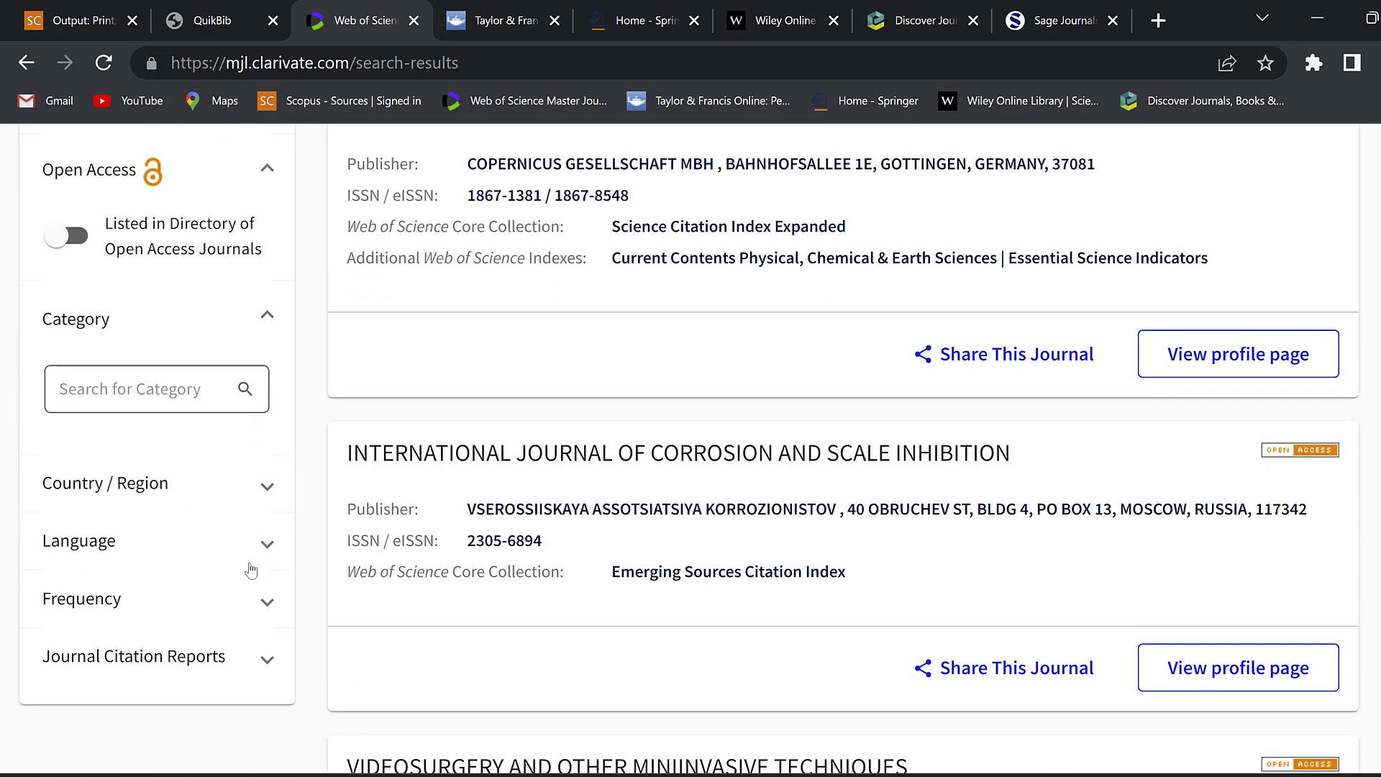
{"action": "scroll", "coordinate": [803, 439], "scroll_direction": "up", "scroll_amount": 3}
{"action": "scroll", "coordinate": [1159, 465], "scroll_direction": "down", "scroll_amount": 1}
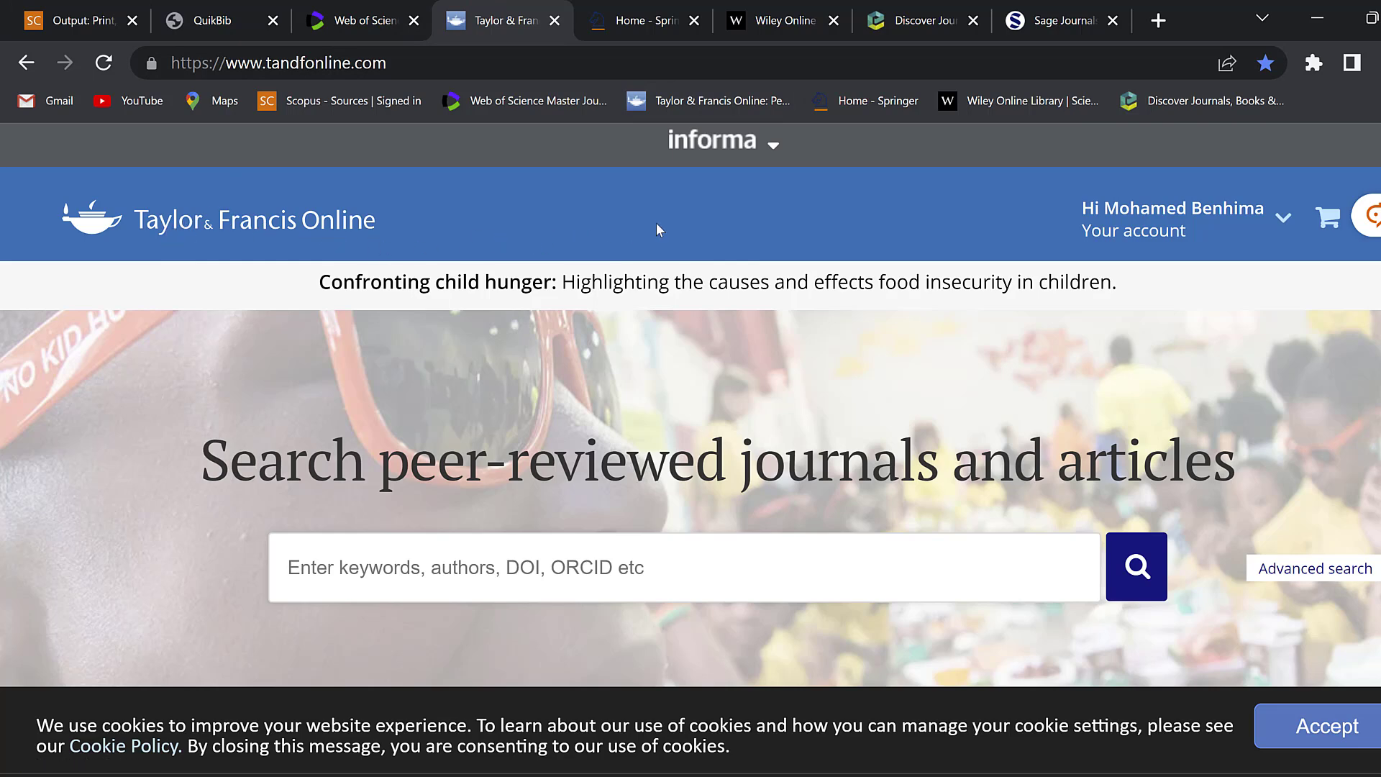
Enter 'Likert scale' in the Taylor & Francis homepage search box and run the search
{"action": "scroll", "coordinate": [990, 331], "scroll_direction": "down", "scroll_amount": 3}
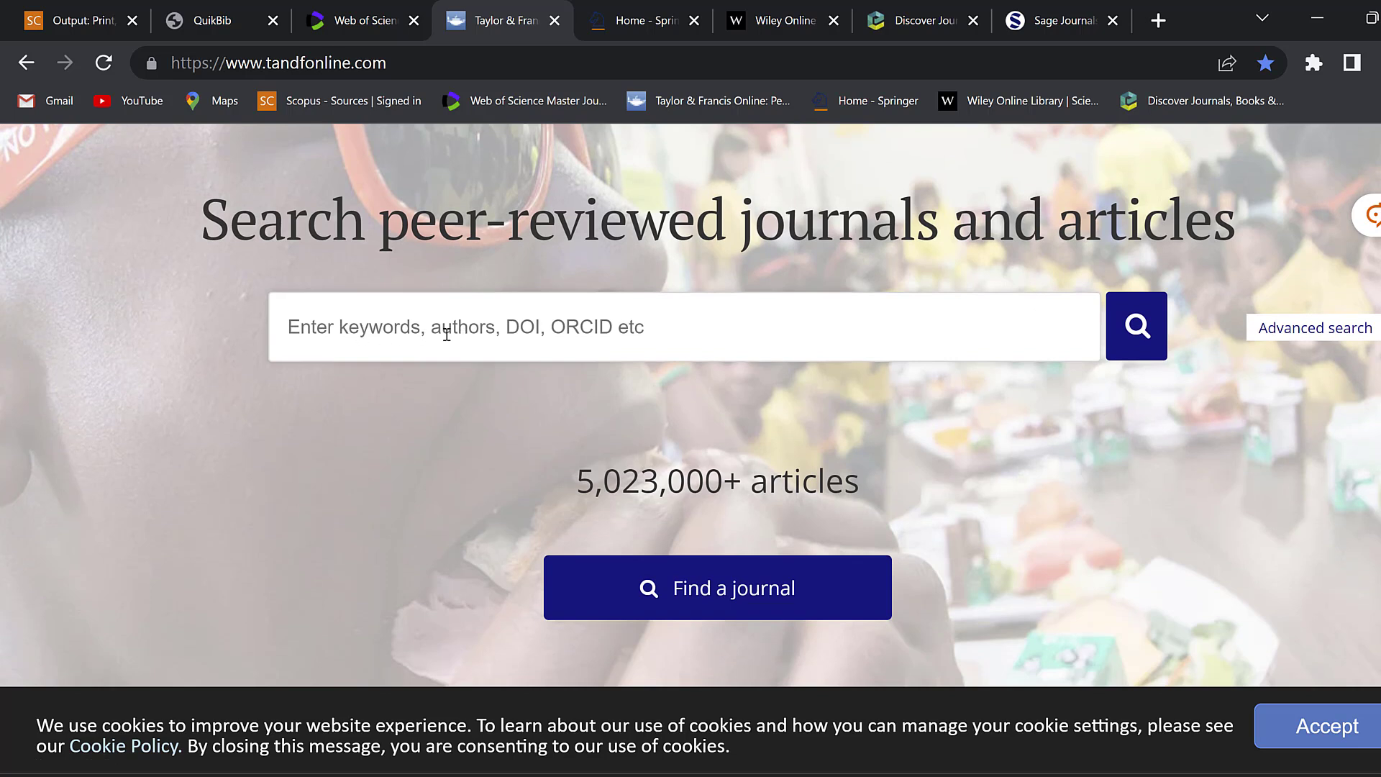
{"action": "left_click", "coordinate": [447, 335]}
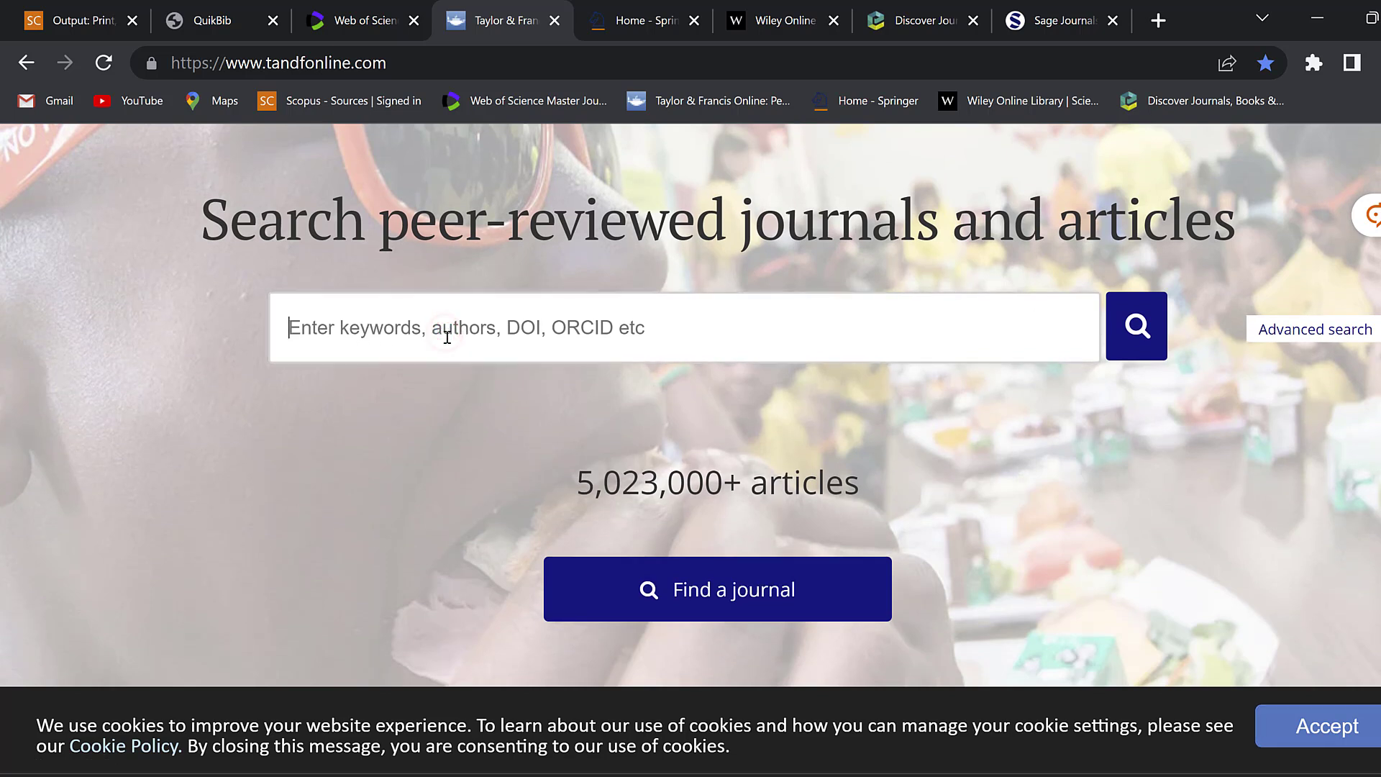
{"action": "type", "text": "Likert scale"}
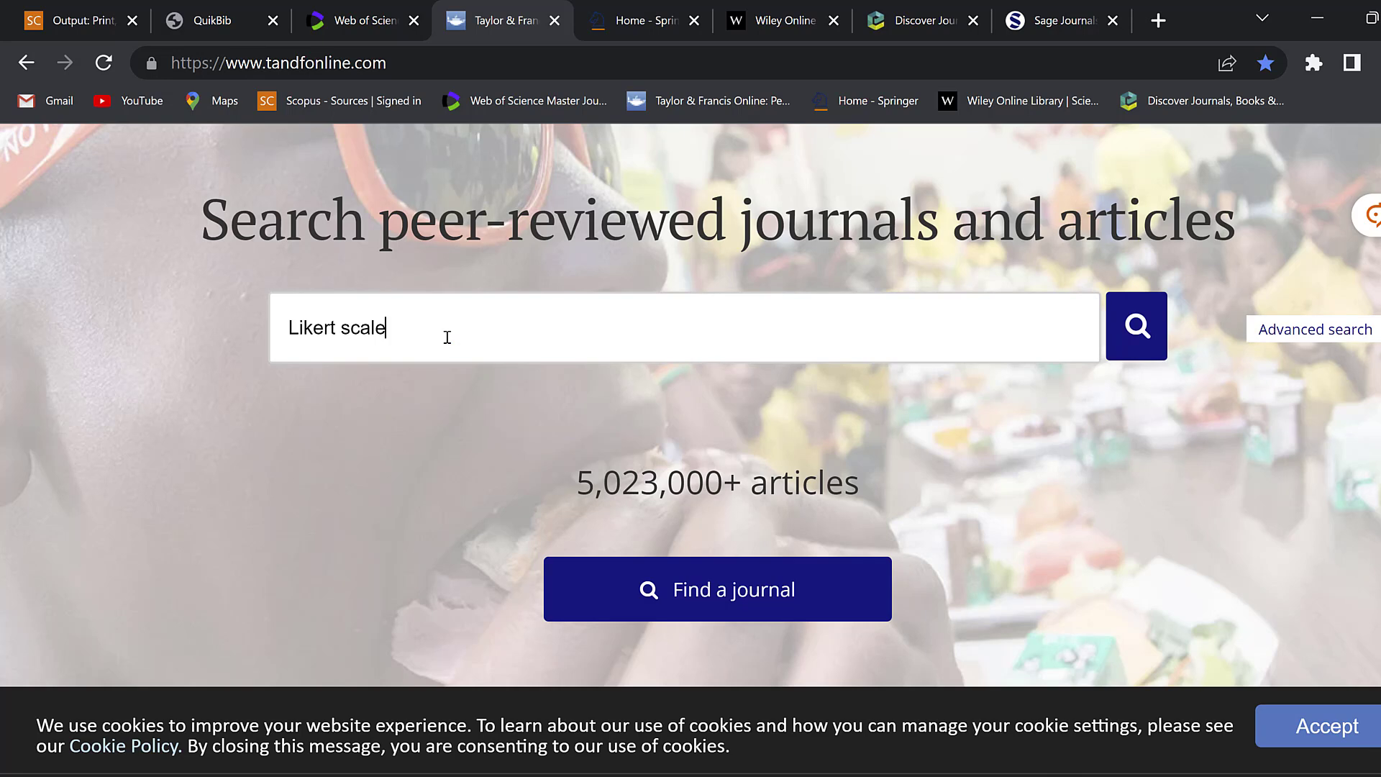
{"action": "left_click", "coordinate": [1161, 335]}
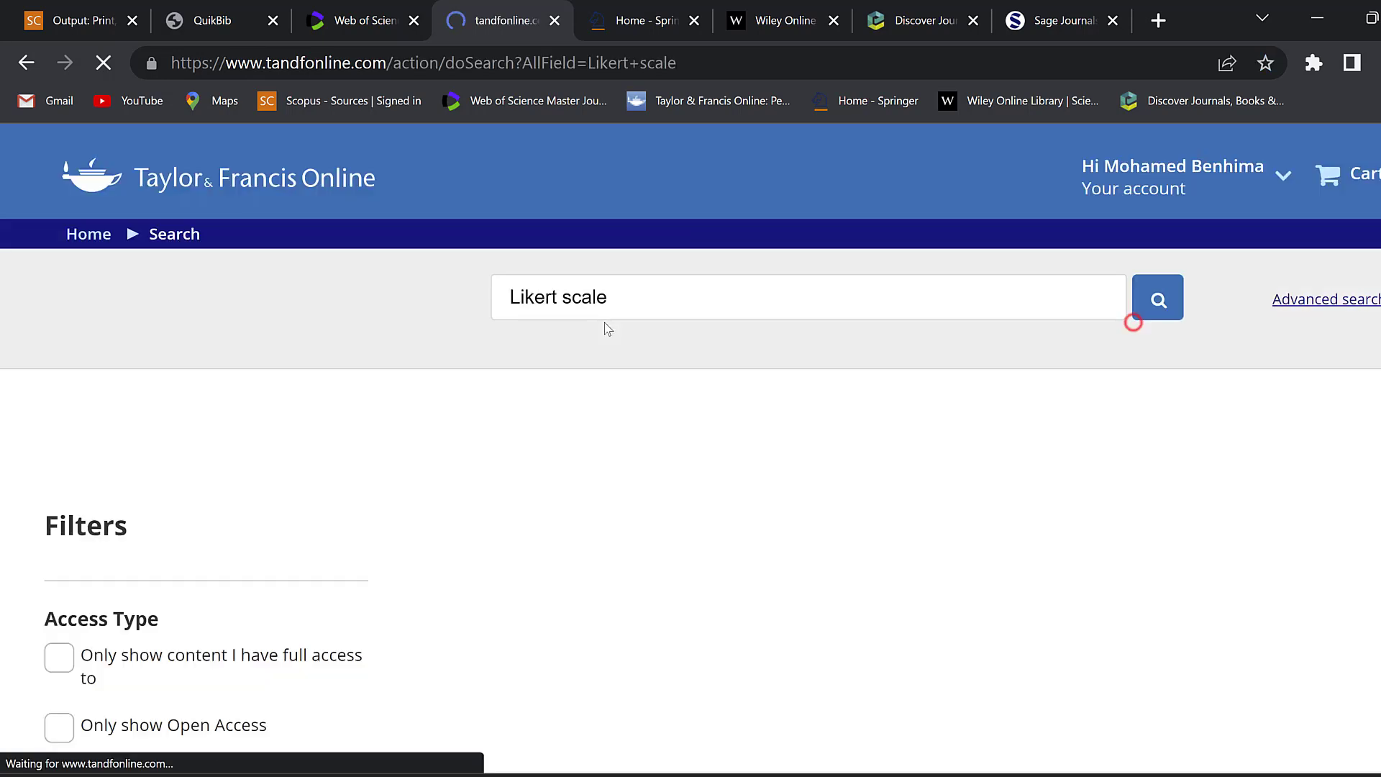
Select all results and filter to Open Access only, cutting 142,326 articles to 13,979
{"action": "scroll", "coordinate": [525, 495], "scroll_direction": "down", "scroll_amount": 5}
{"action": "scroll", "coordinate": [503, 352], "scroll_direction": "up", "scroll_amount": 5}
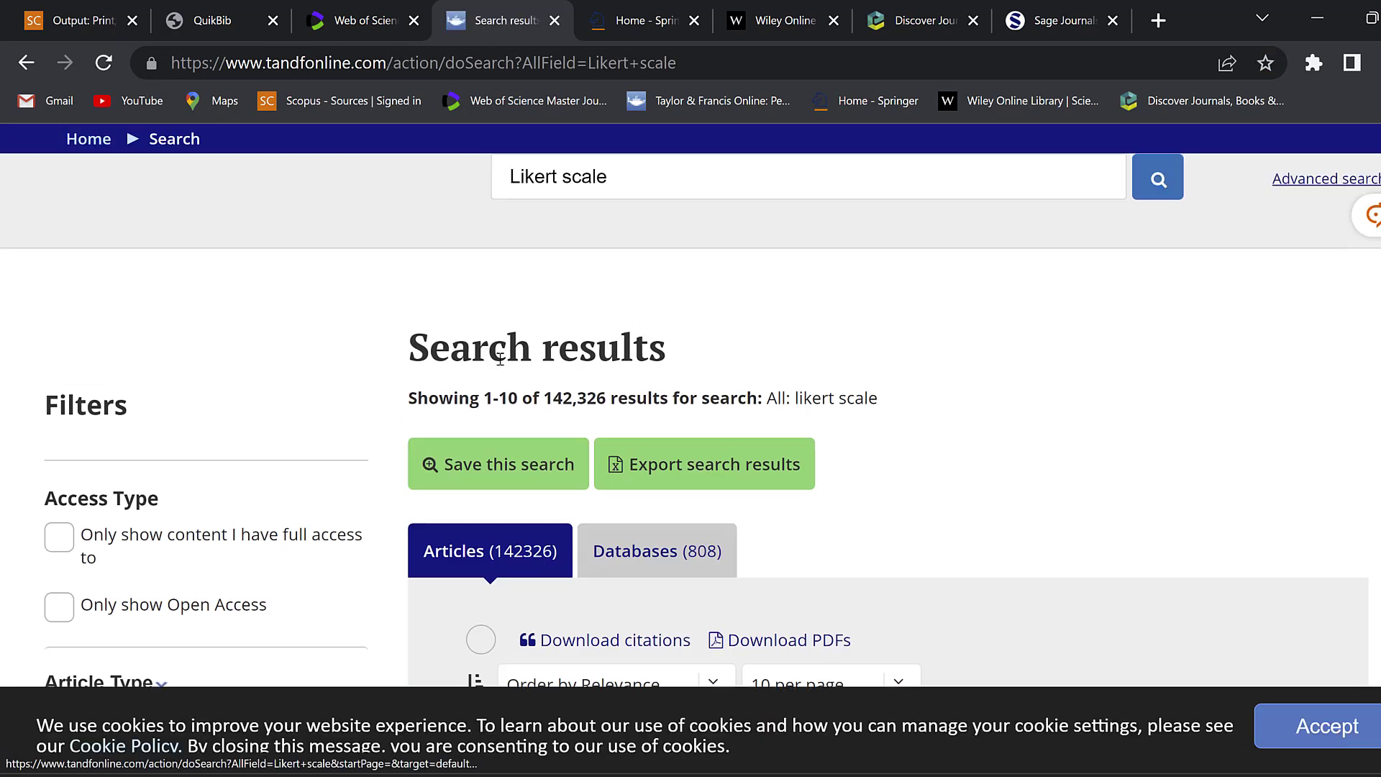
{"action": "scroll", "coordinate": [496, 460], "scroll_direction": "down", "scroll_amount": 2}
{"action": "left_click", "coordinate": [486, 523]}
{"action": "scroll", "coordinate": [484, 515], "scroll_direction": "down", "scroll_amount": 10}
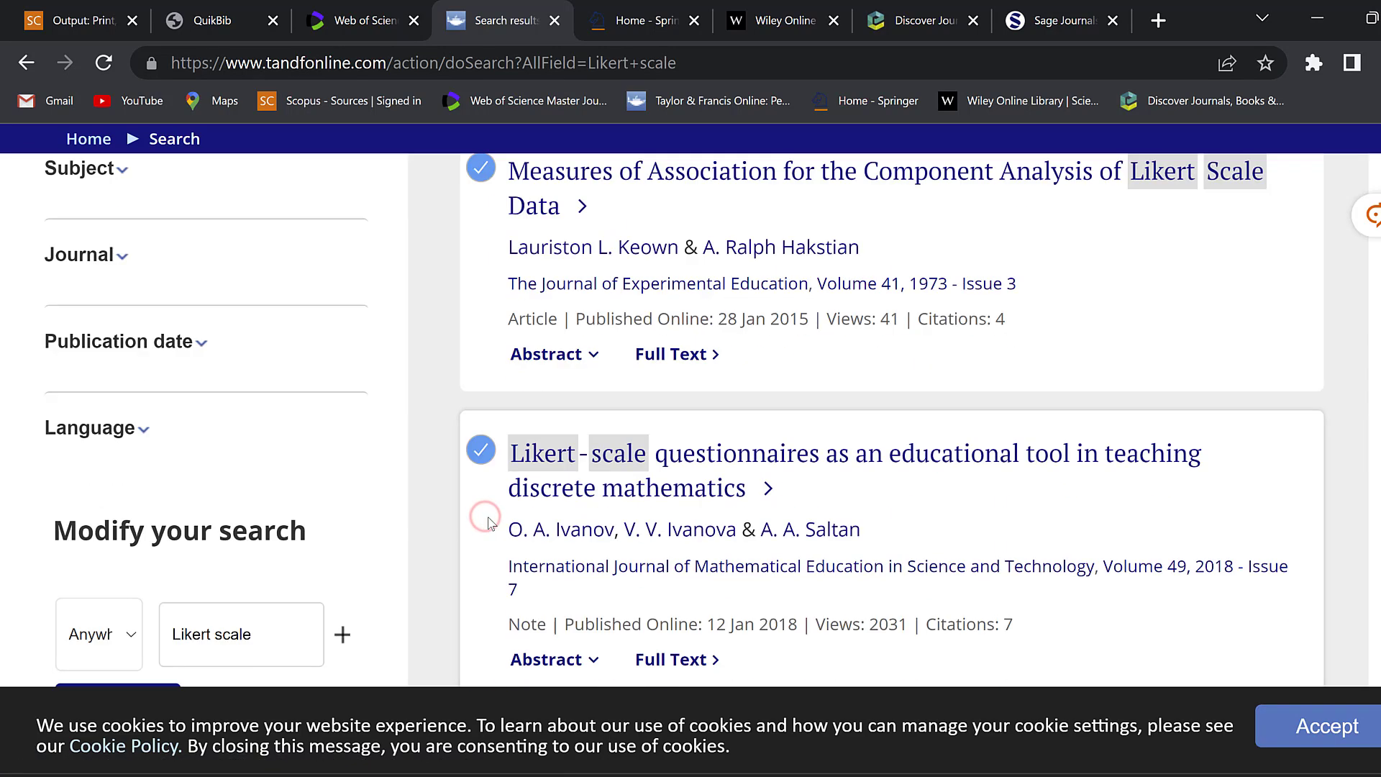
{"action": "scroll", "coordinate": [719, 424], "scroll_direction": "up", "scroll_amount": 5}
{"action": "scroll", "coordinate": [789, 369], "scroll_direction": "up", "scroll_amount": 2}
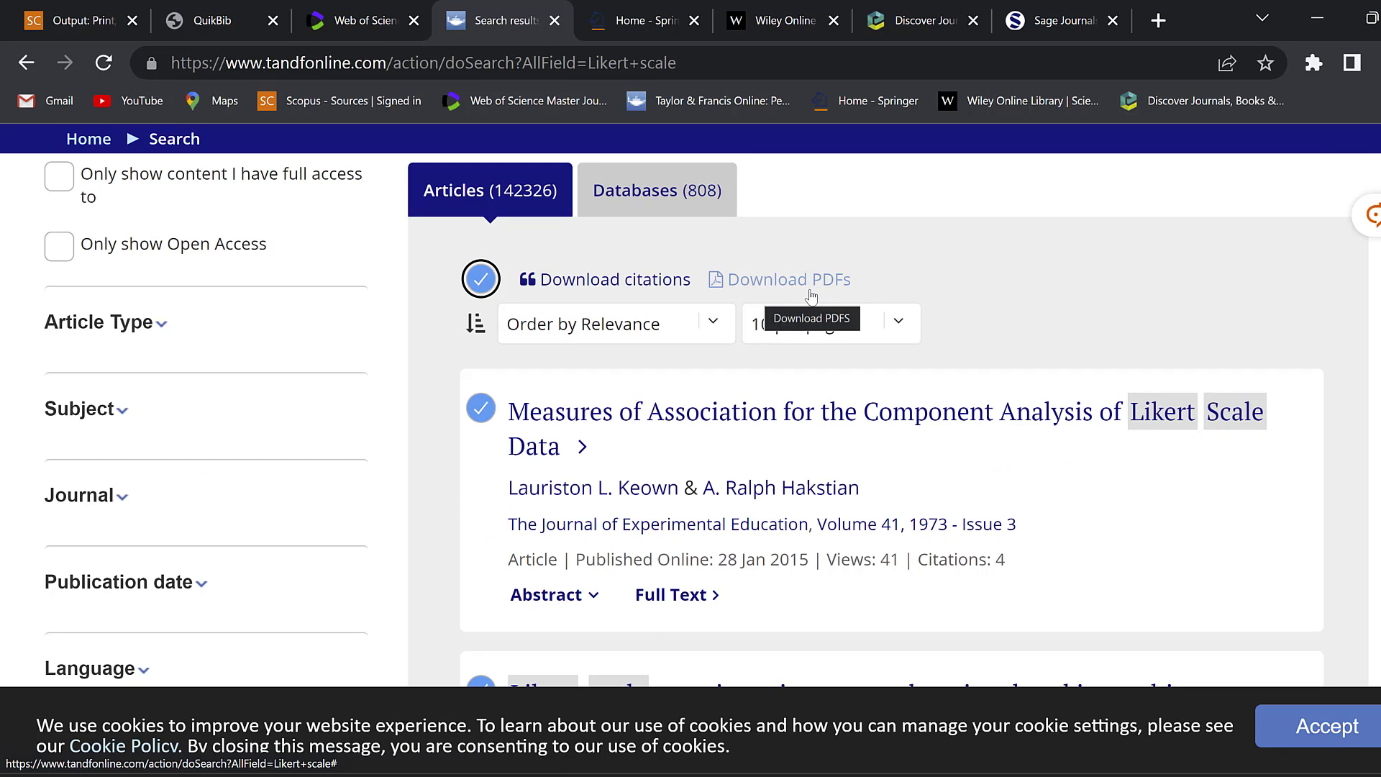
{"action": "scroll", "coordinate": [192, 364], "scroll_direction": "up", "scroll_amount": 3}
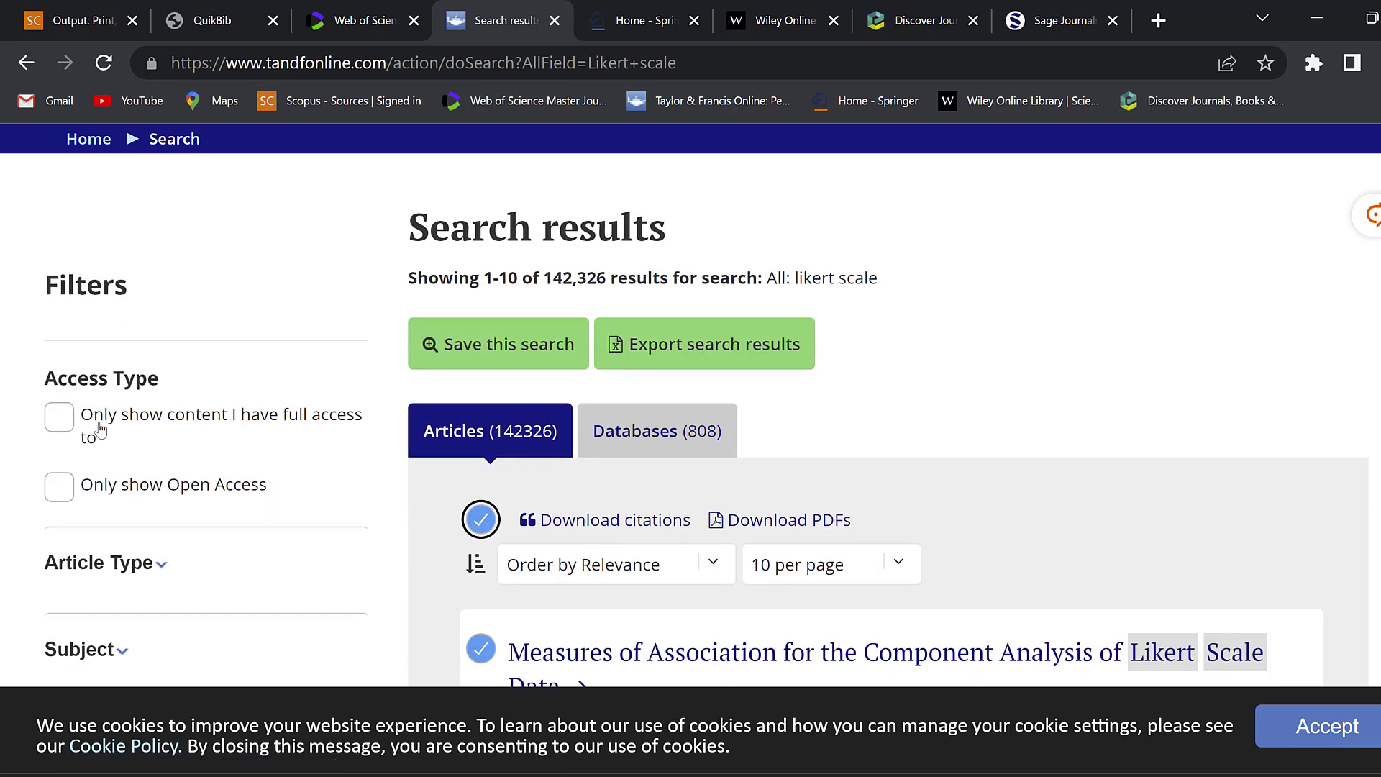
{"action": "left_click", "coordinate": [61, 489]}
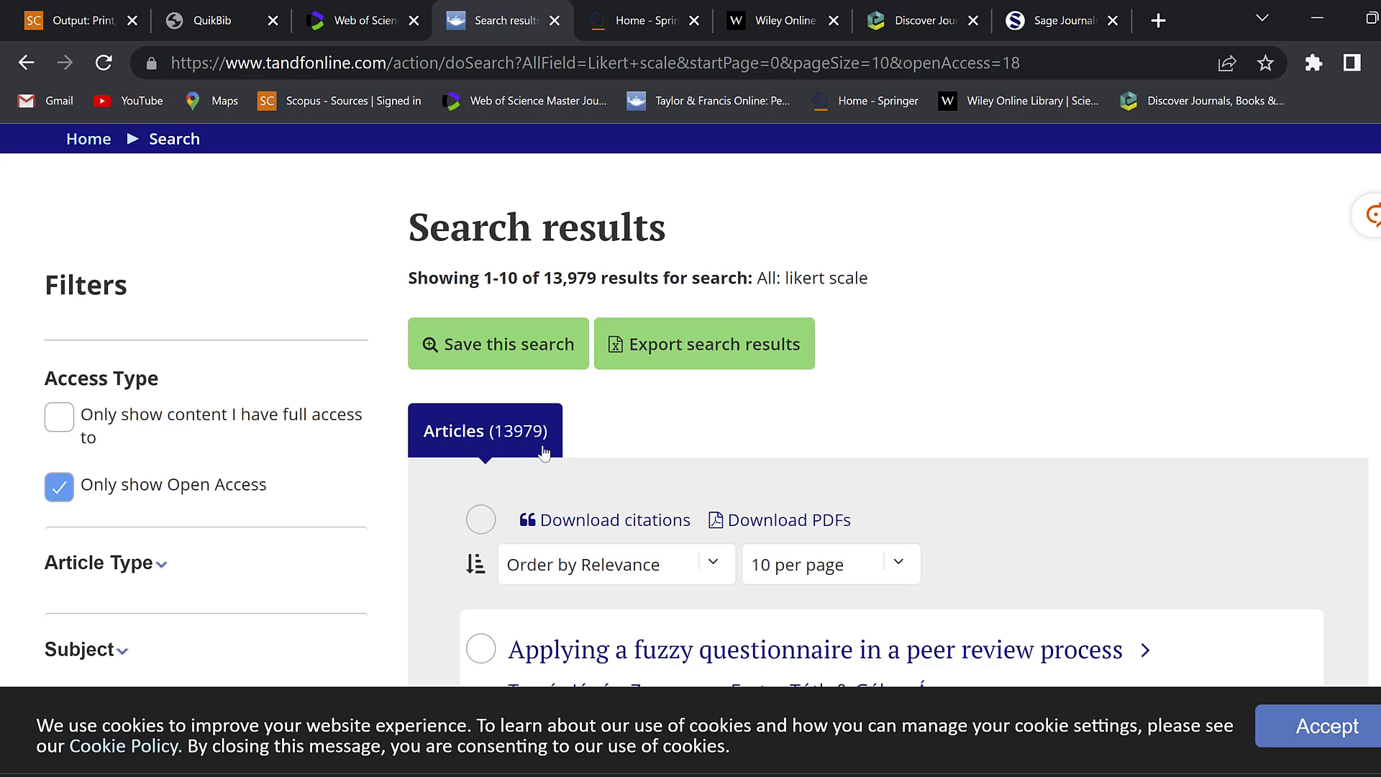
Select all results on the page and switch to 50 per page, then back to 10
{"action": "scroll", "coordinate": [544, 452], "scroll_direction": "down", "scroll_amount": 3}
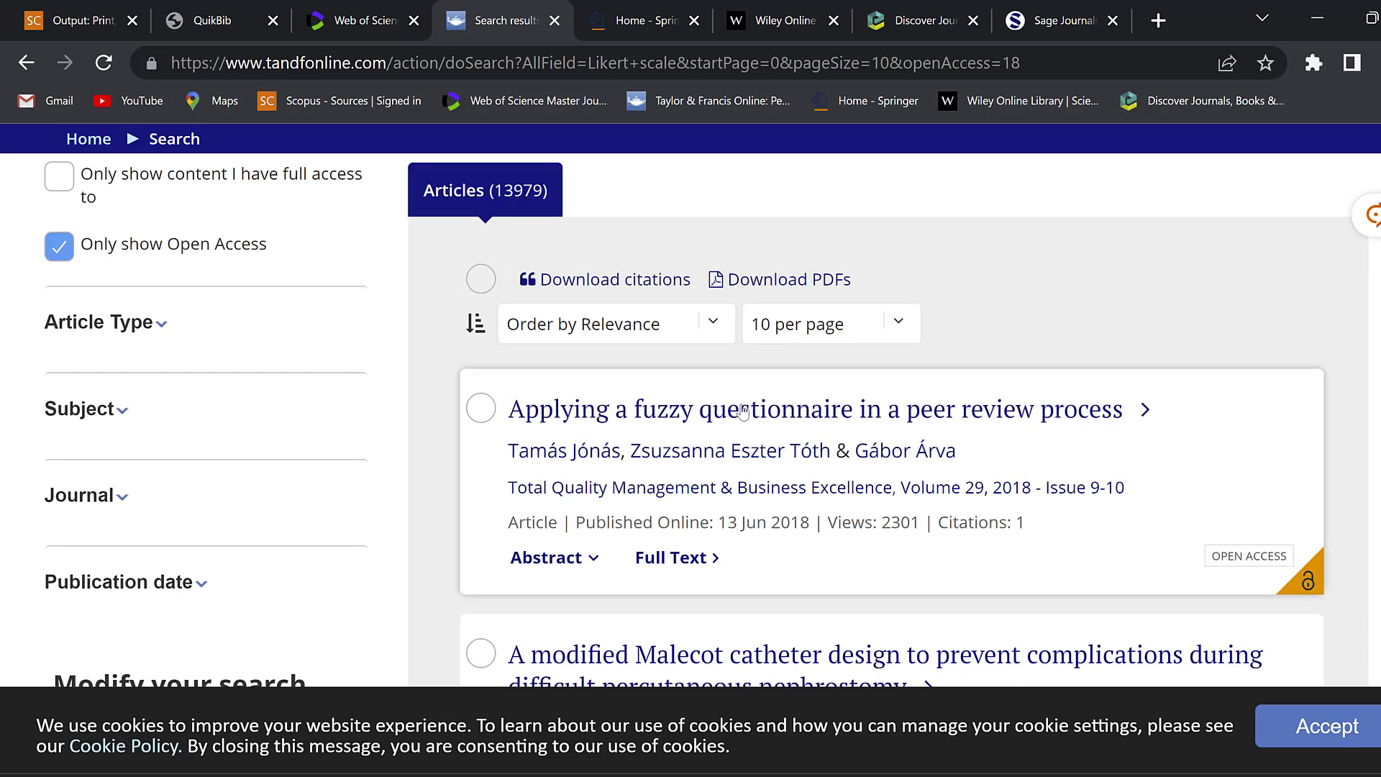
{"action": "left_click", "coordinate": [480, 280]}
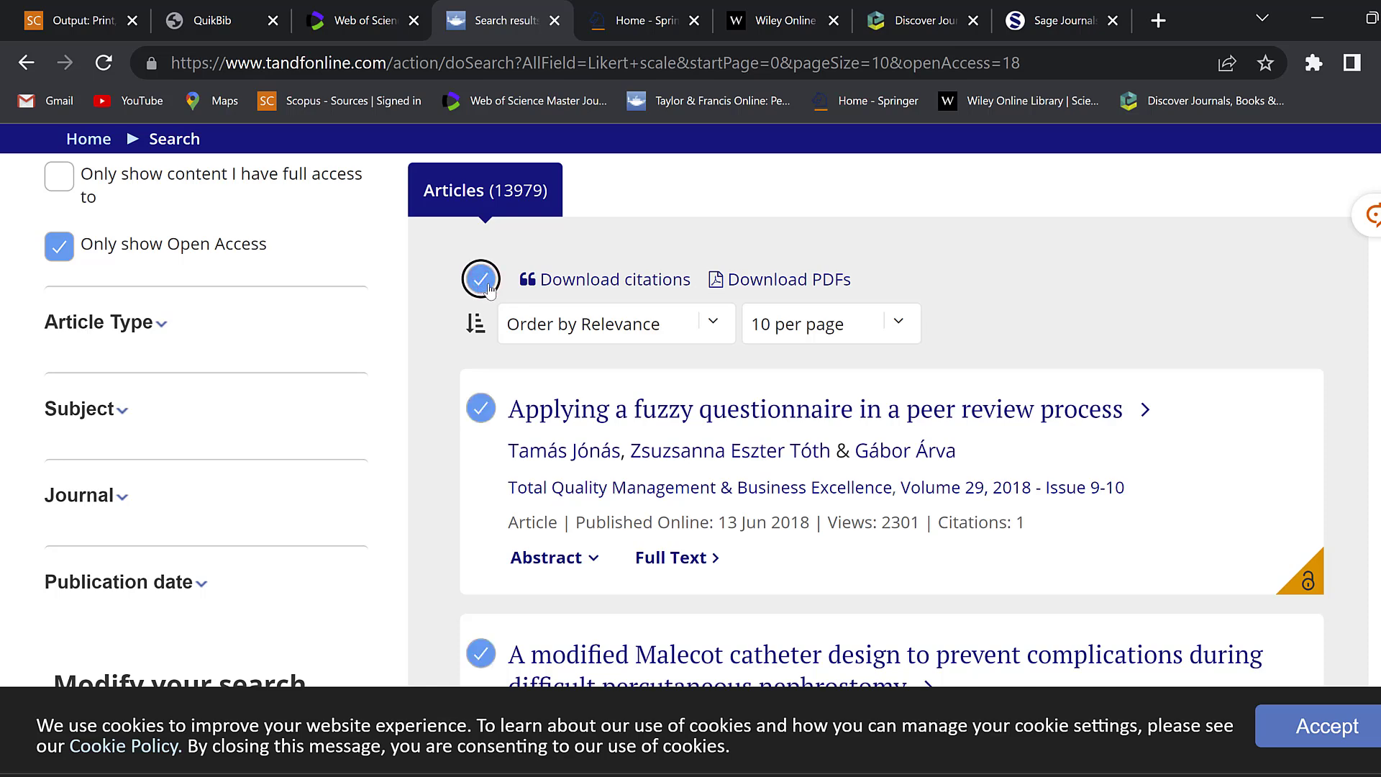
{"action": "scroll", "coordinate": [489, 289], "scroll_direction": "down", "scroll_amount": 2}
{"action": "left_click", "coordinate": [897, 202]}
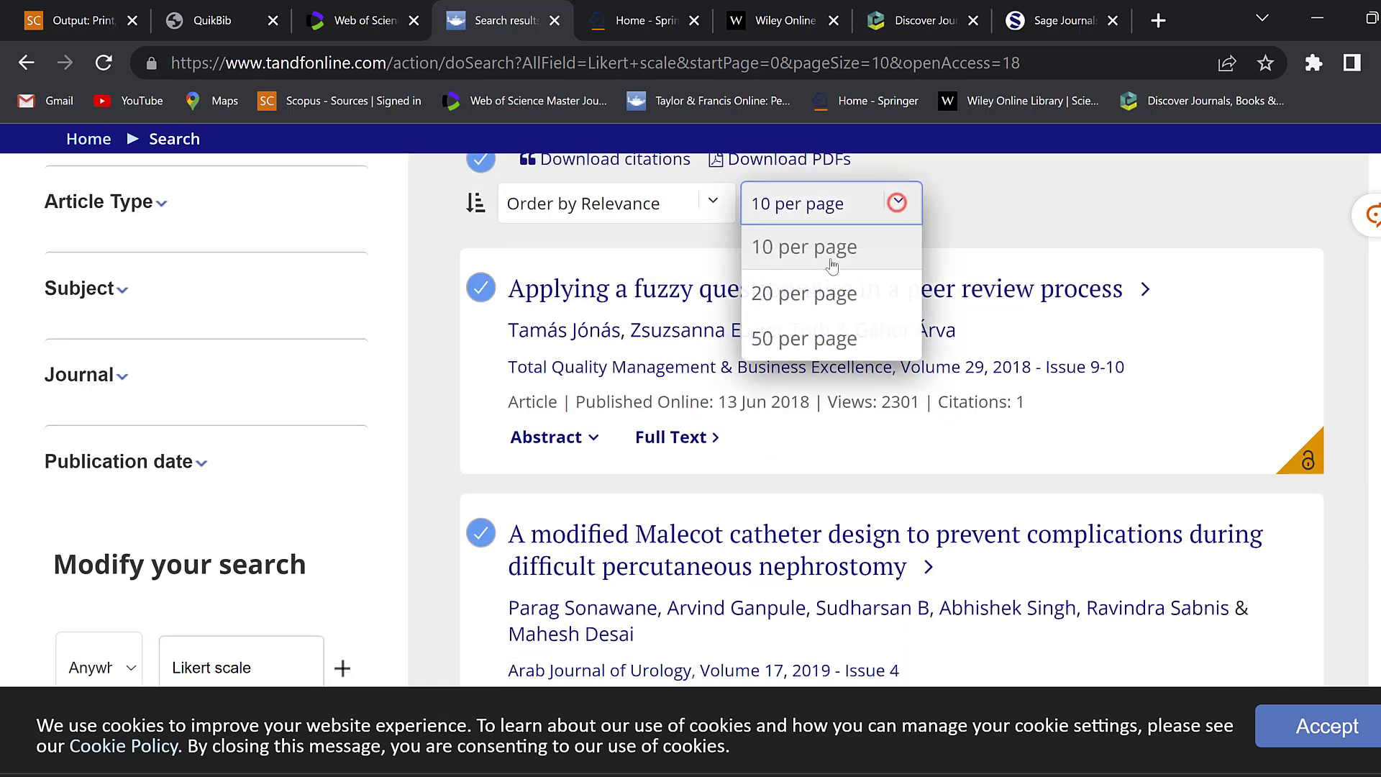
{"action": "left_click", "coordinate": [787, 339]}
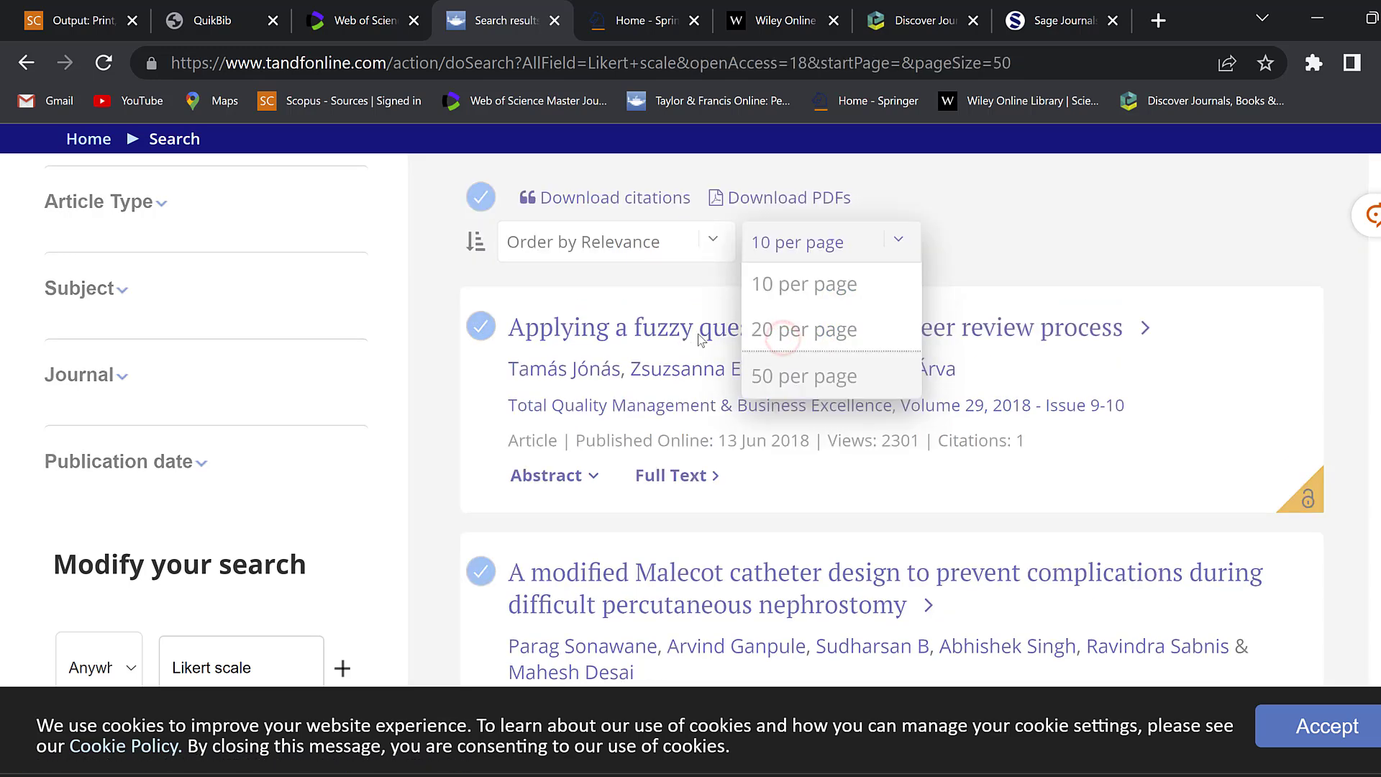
{"action": "scroll", "coordinate": [896, 497], "scroll_direction": "down", "scroll_amount": 3}
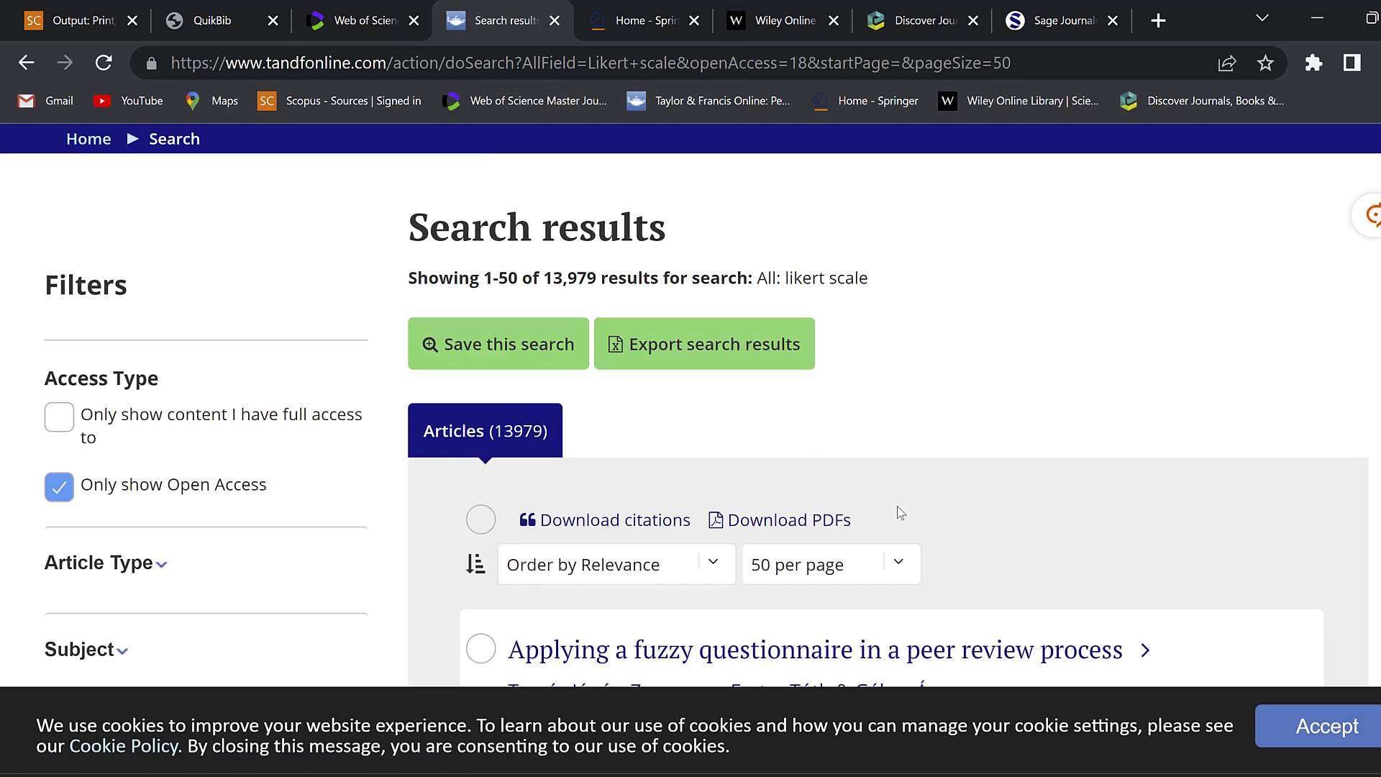
{"action": "left_click", "coordinate": [831, 444]}
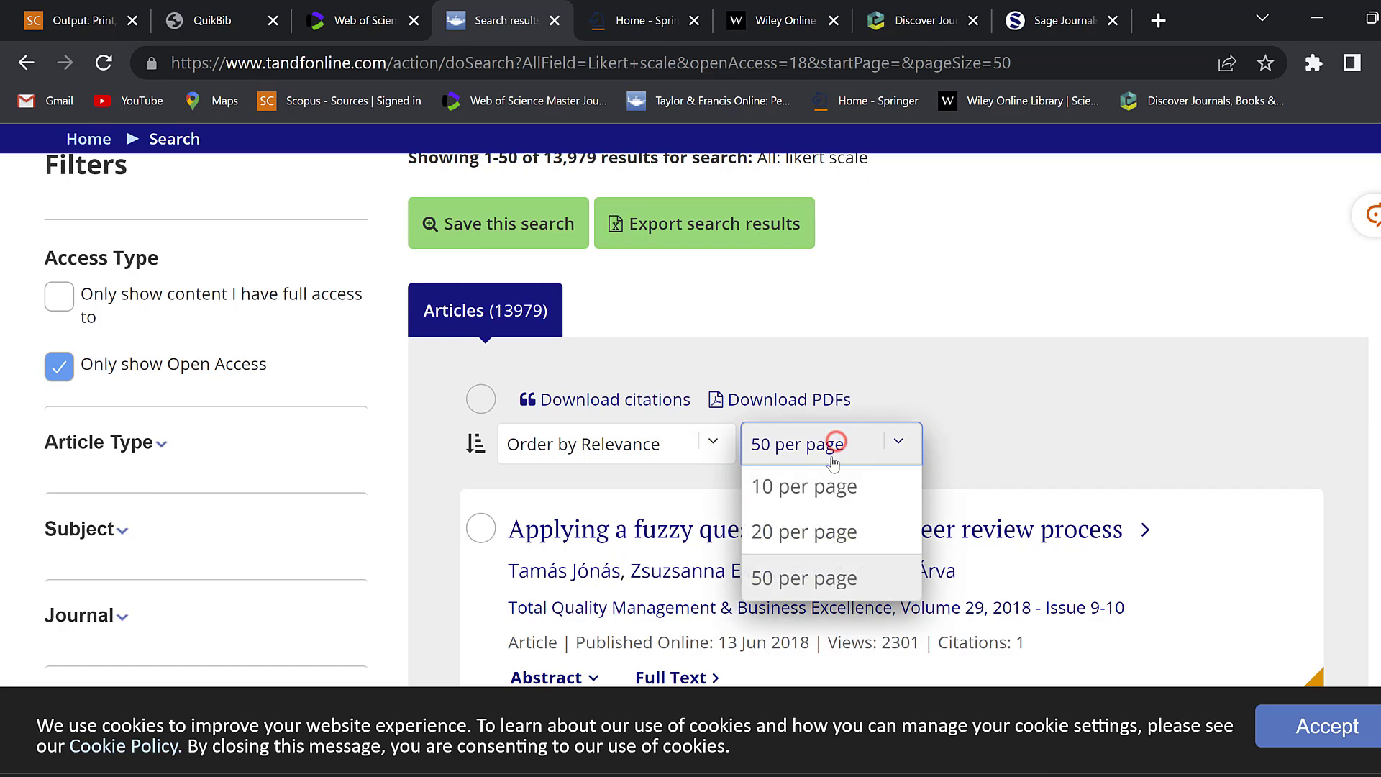
{"action": "left_click", "coordinate": [797, 484]}
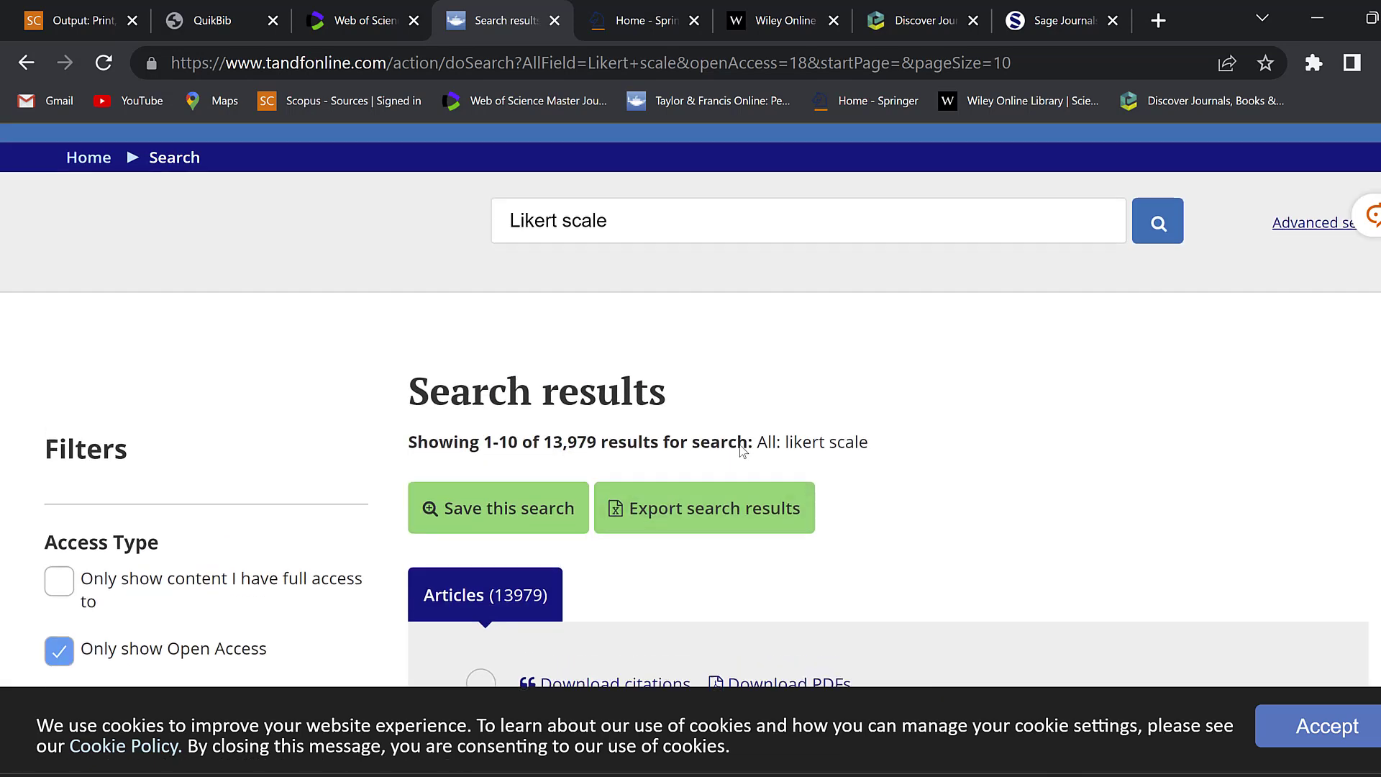
{"action": "scroll", "coordinate": [669, 512], "scroll_direction": "down", "scroll_amount": 3}
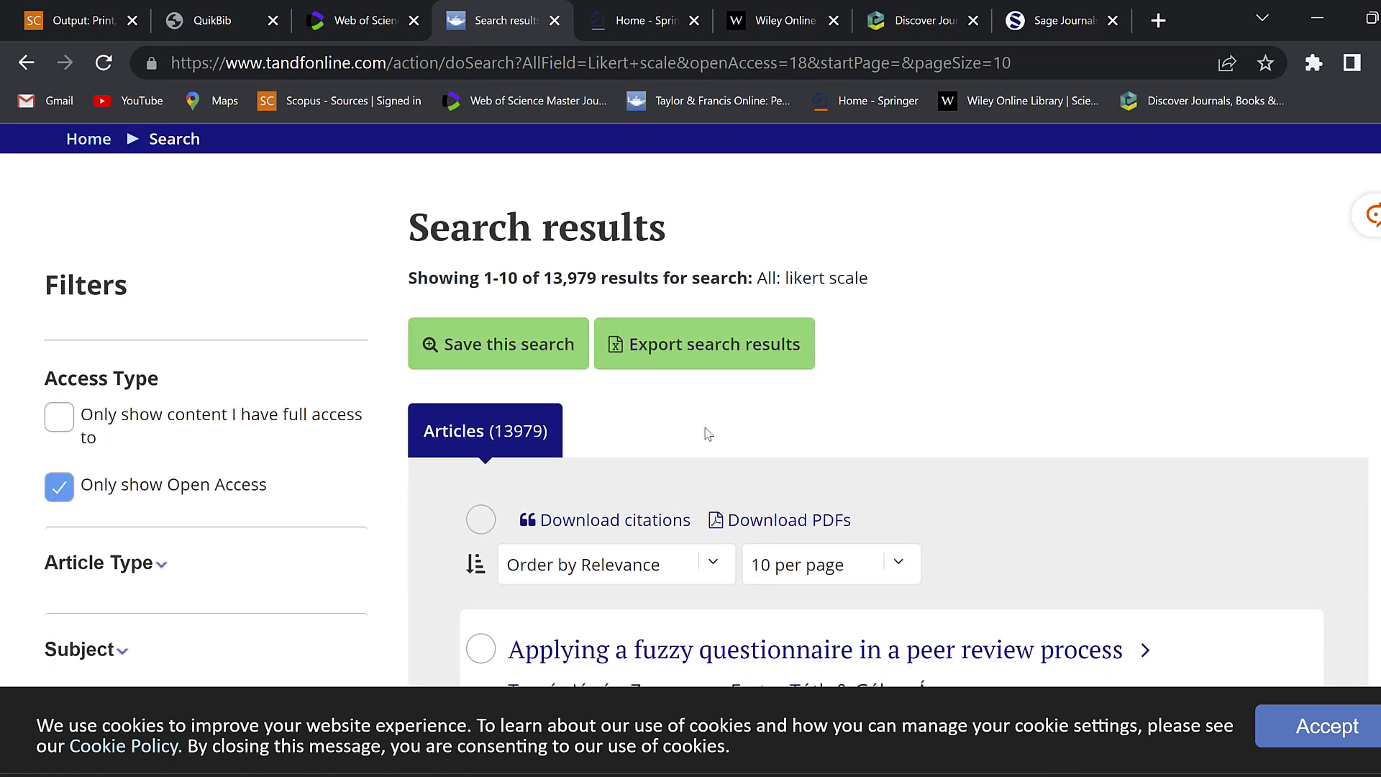
Export the search results as CSV and open the downloaded file in Excel
{"action": "left_click", "coordinate": [676, 350]}
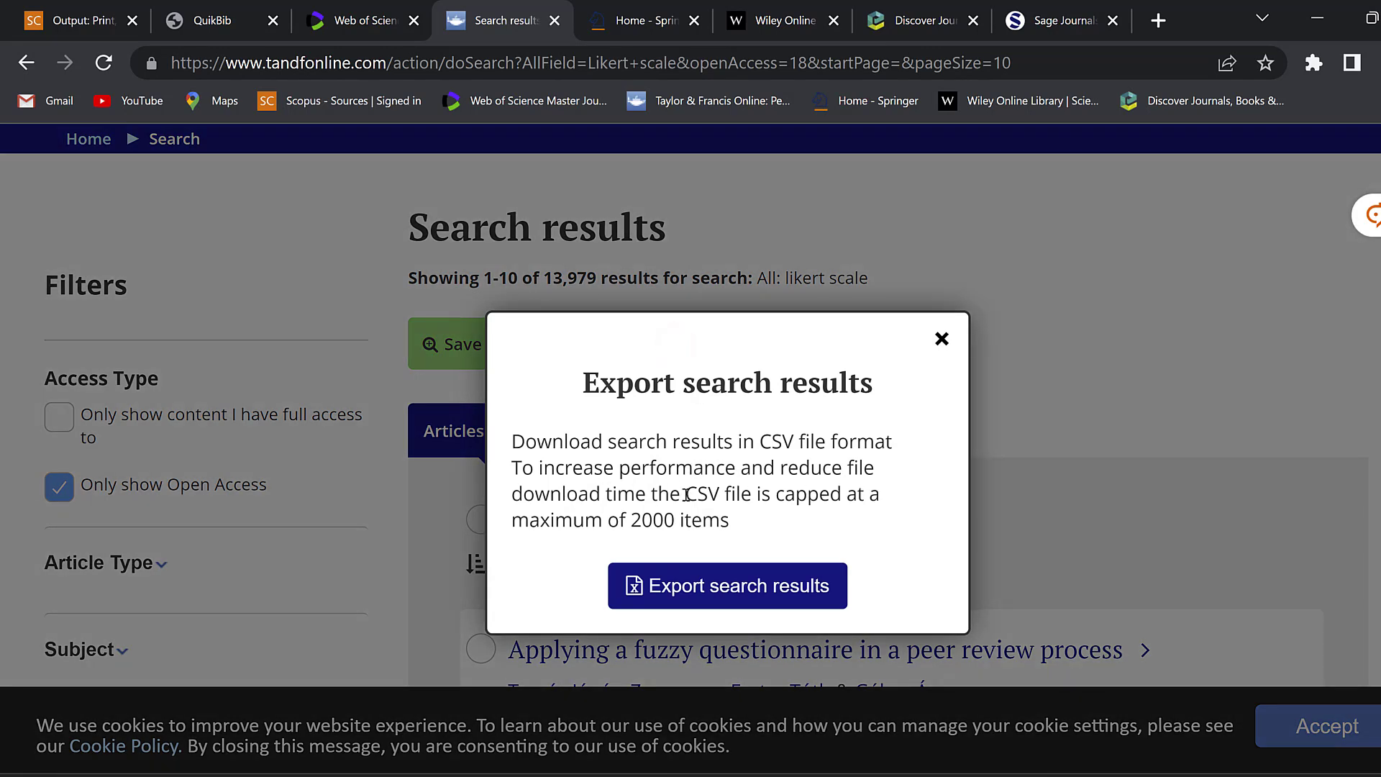
{"action": "left_click", "coordinate": [725, 575]}
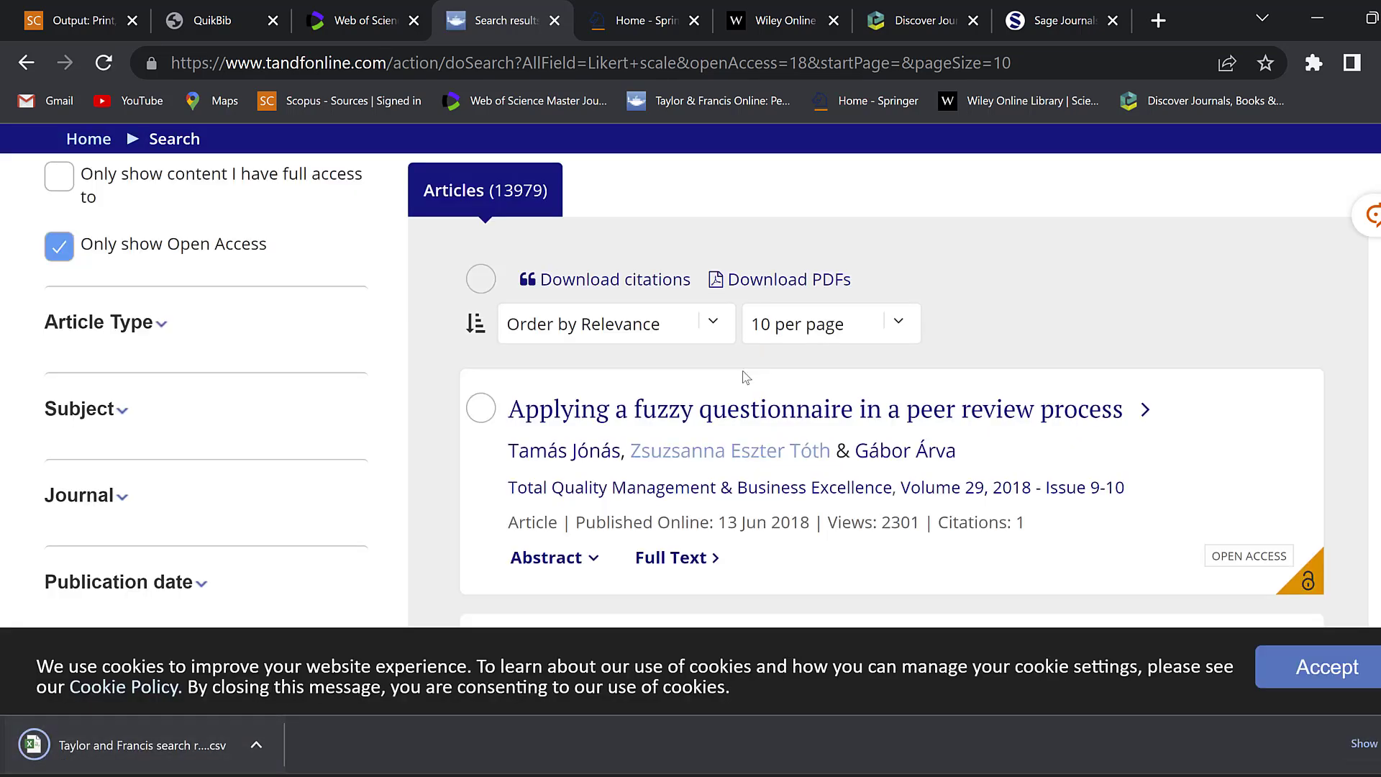
{"action": "scroll", "coordinate": [912, 346], "scroll_direction": "up", "scroll_amount": 2}
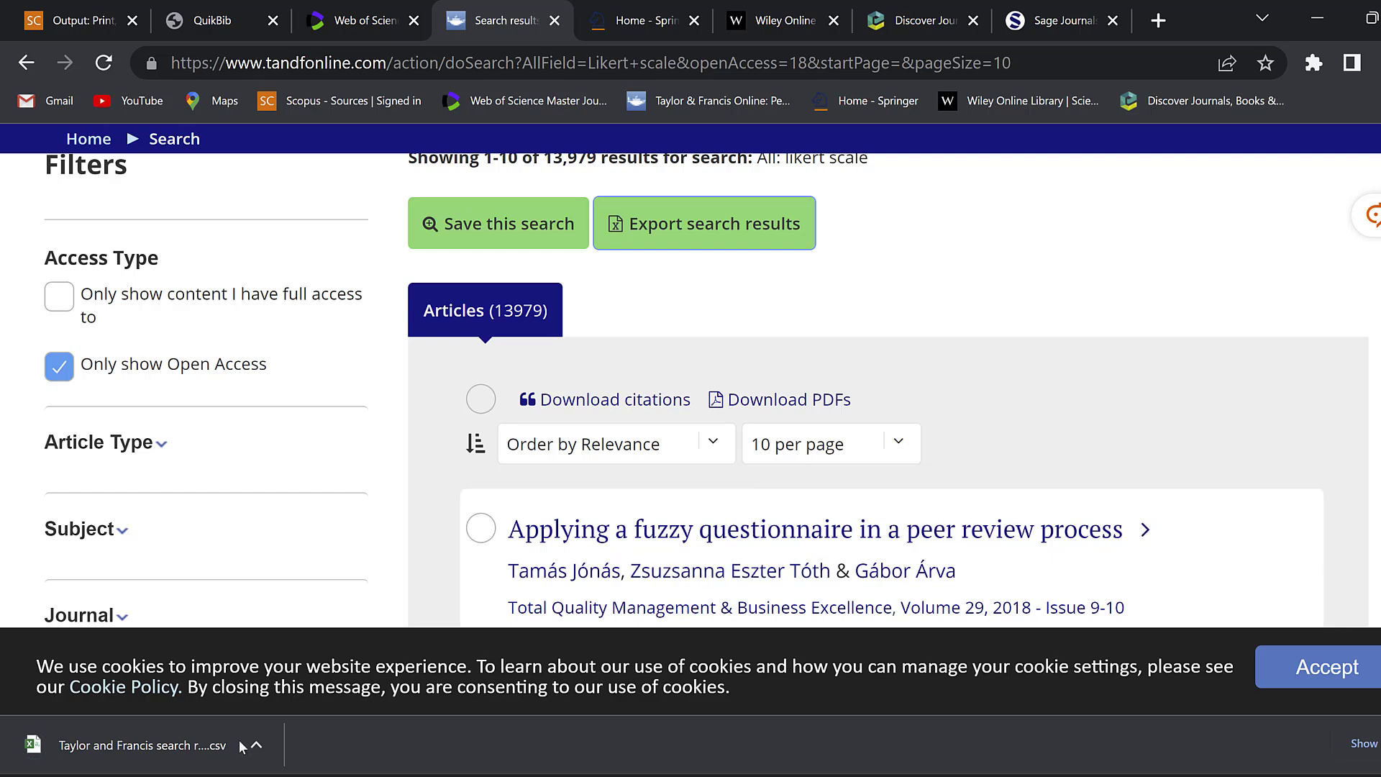
{"action": "left_click", "coordinate": [133, 754]}
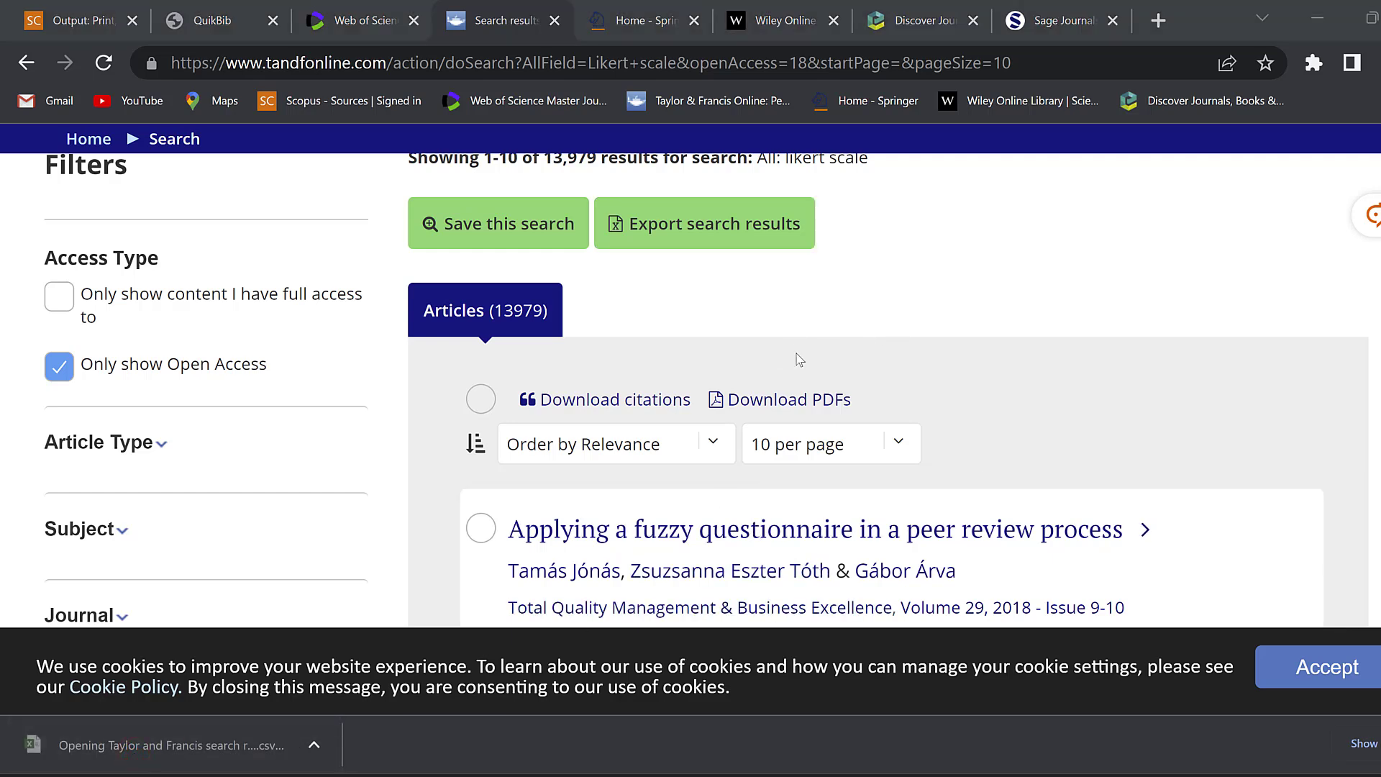
{"action": "scroll", "coordinate": [796, 361], "scroll_direction": "down", "scroll_amount": 5}
{"action": "scroll", "coordinate": [827, 349], "scroll_direction": "up", "scroll_amount": 5}
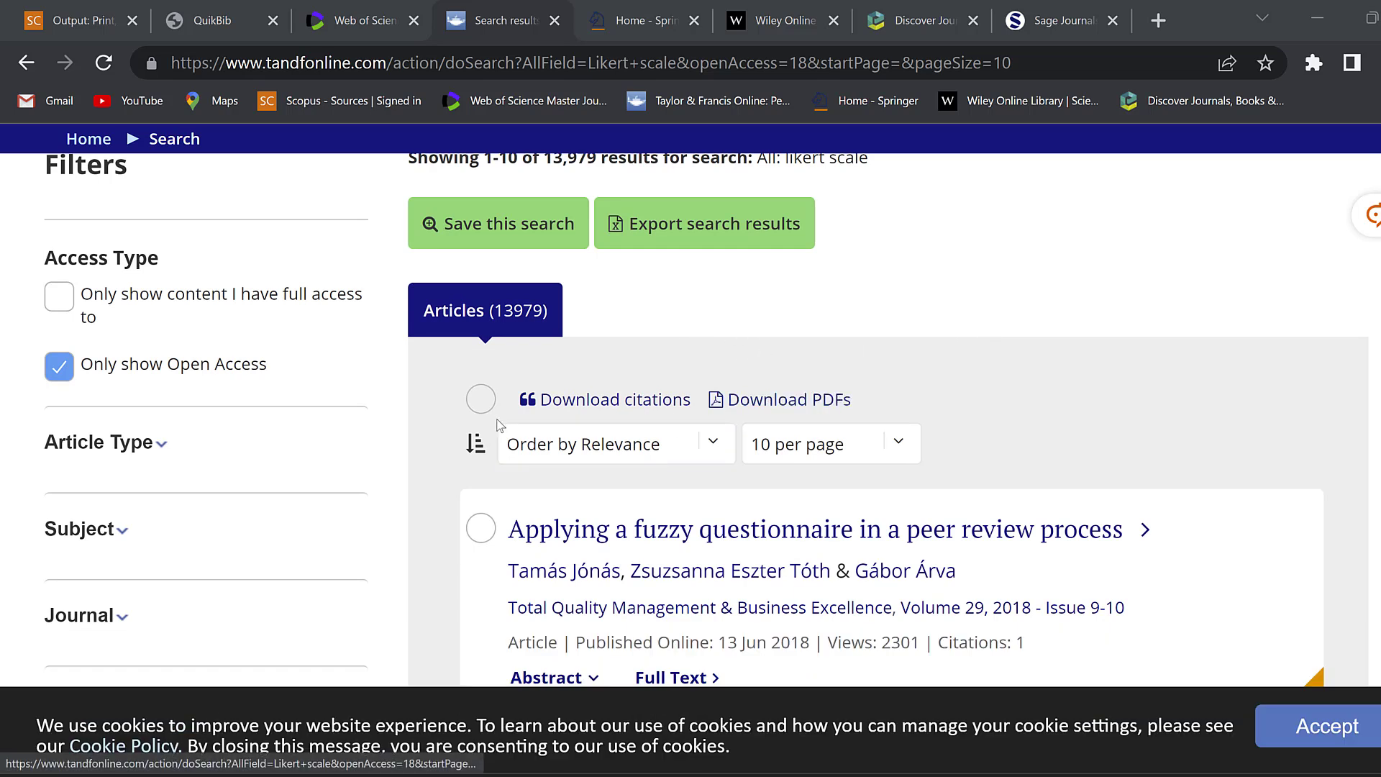
{"action": "left_click", "coordinate": [479, 397]}
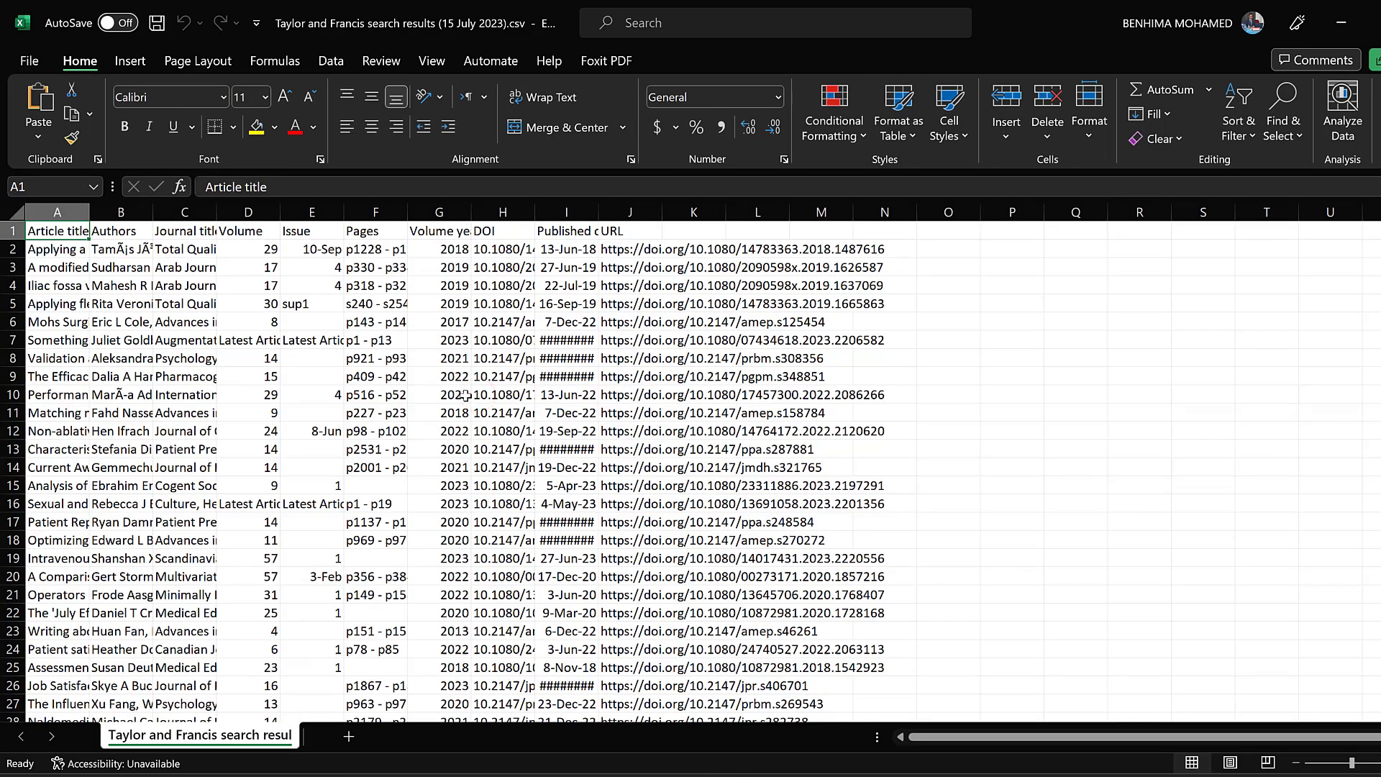
Scroll through the Taylor & Francis CSV in Excel, close it, and return to Chrome
{"action": "scroll", "coordinate": [468, 431], "scroll_direction": "down", "scroll_amount": 20}
{"action": "scroll", "coordinate": [468, 431], "scroll_direction": "down", "scroll_amount": 20}
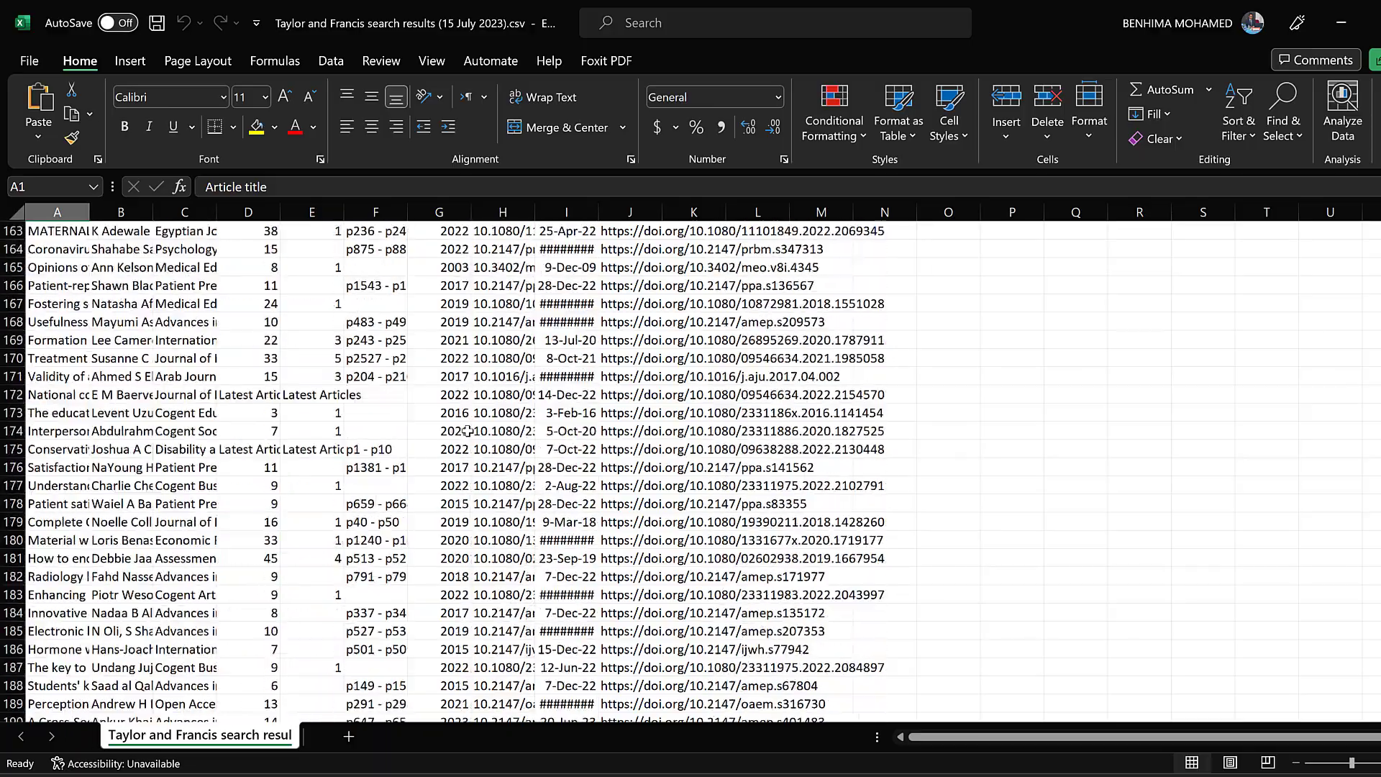
{"action": "scroll", "coordinate": [468, 431], "scroll_direction": "down", "scroll_amount": 20}
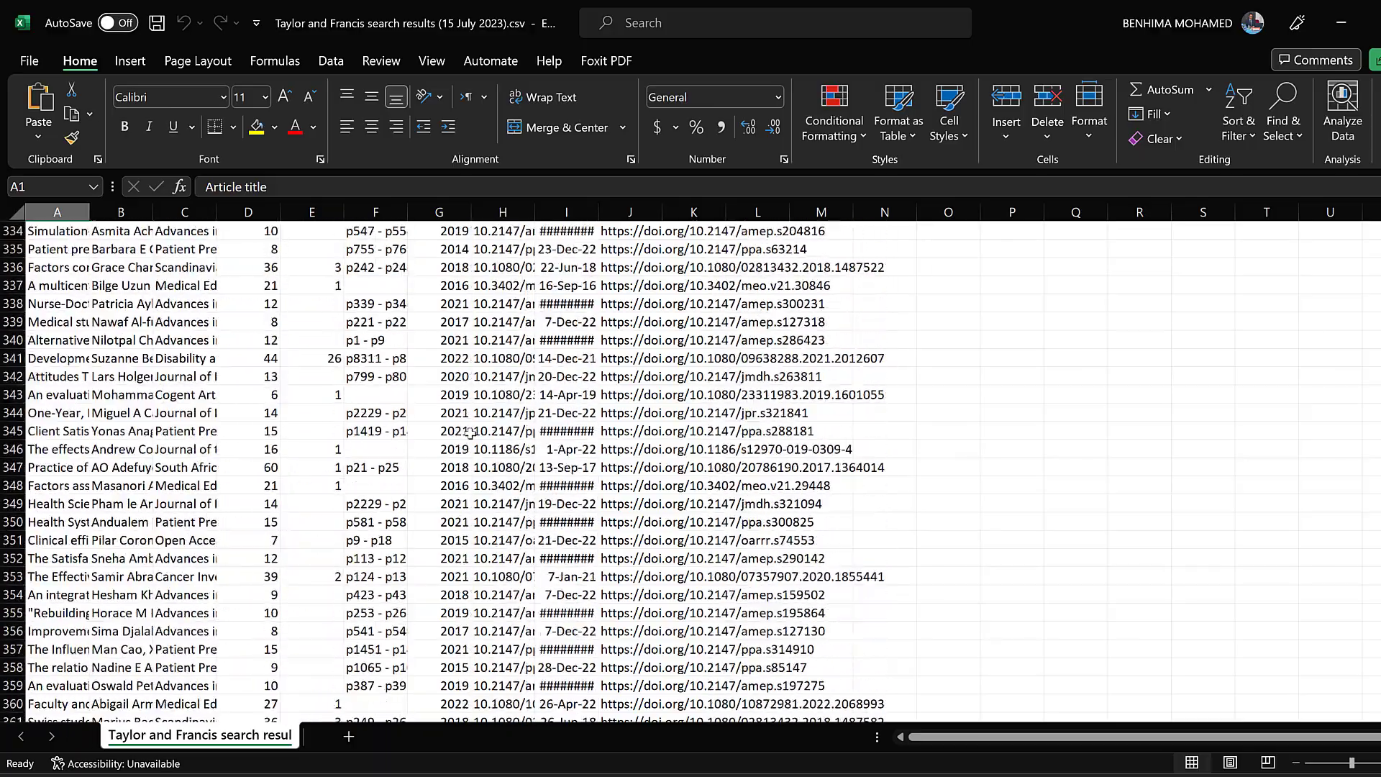
{"action": "scroll", "coordinate": [471, 432], "scroll_direction": "down", "scroll_amount": 20}
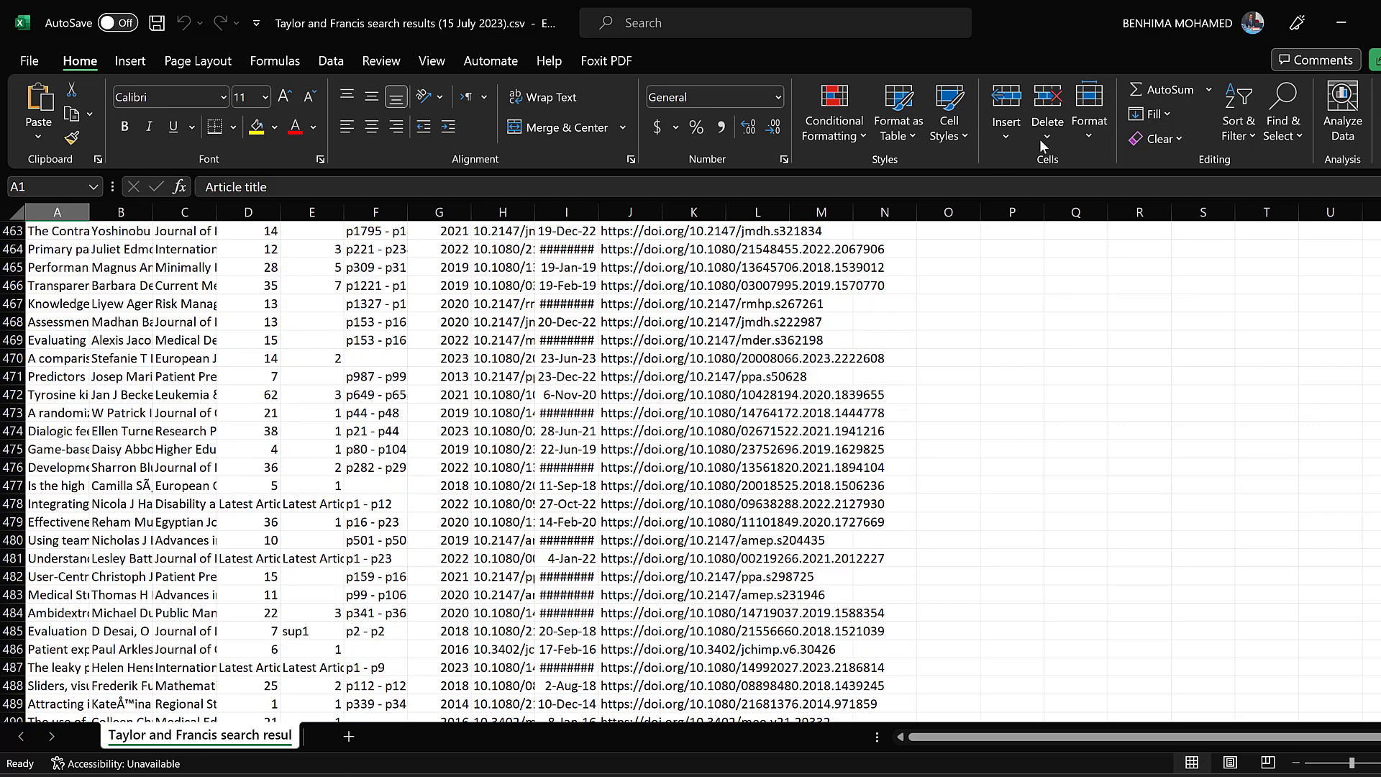
{"action": "left_click", "coordinate": [1336, 24]}
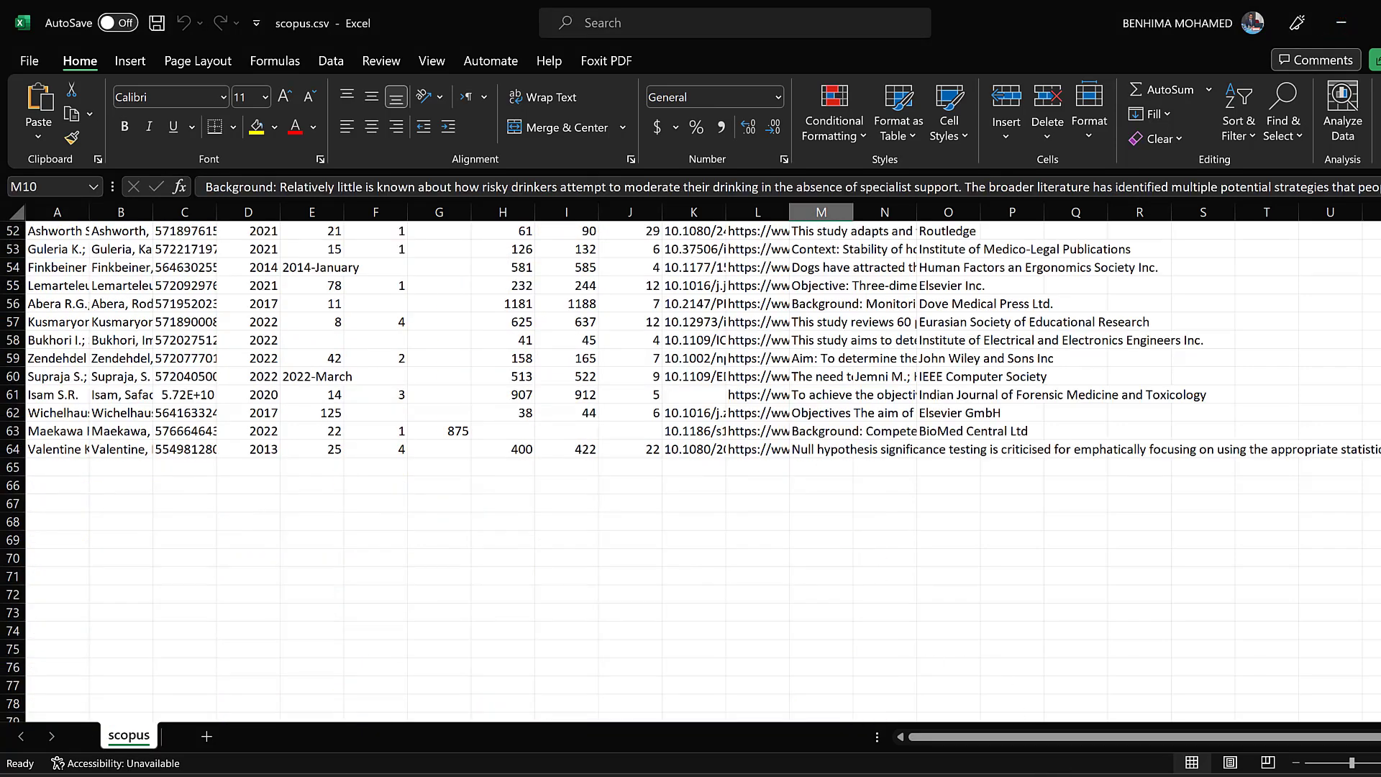
{"action": "key", "text": "alt+Tab"}
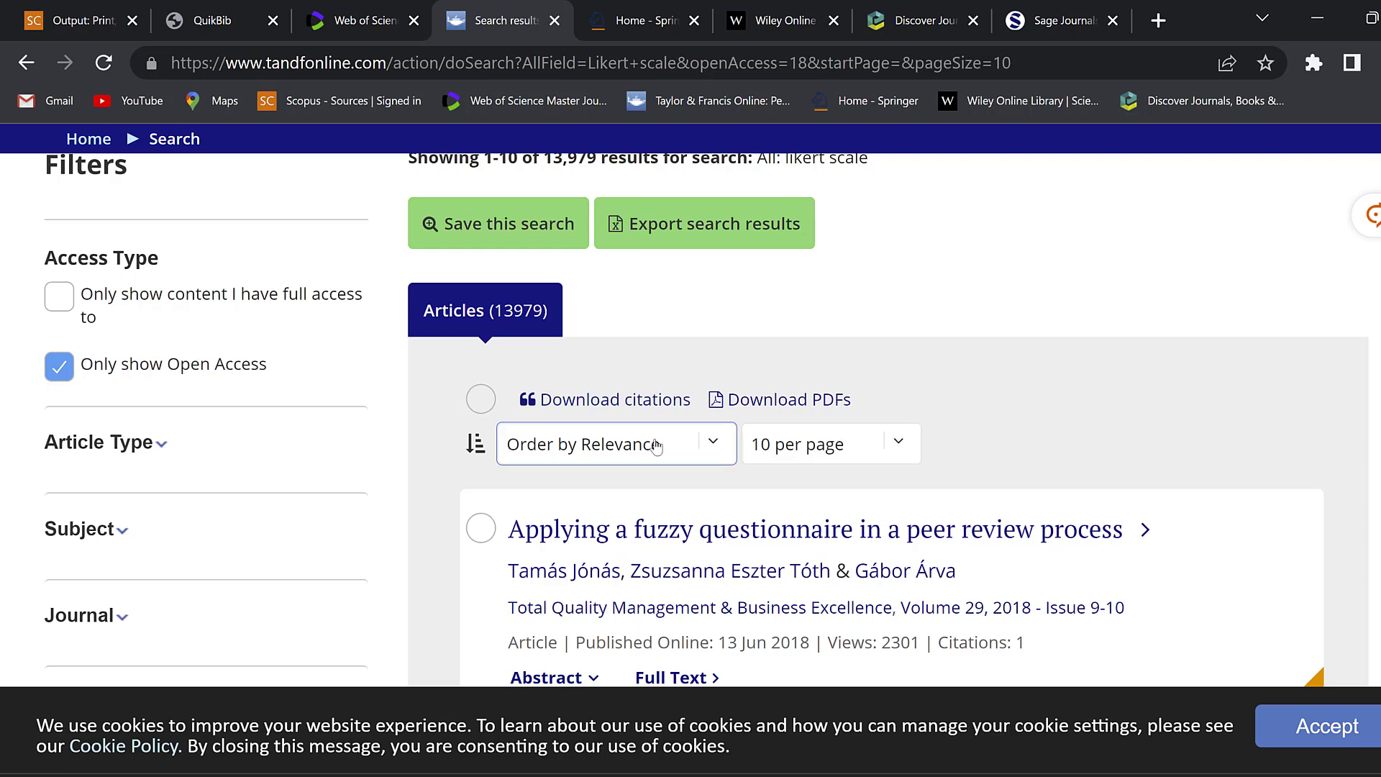
Select all ten results and download their PDFs as the Taylor_&_Francis_Articles zip file
{"action": "left_click", "coordinate": [480, 399]}
{"action": "left_click", "coordinate": [728, 400]}
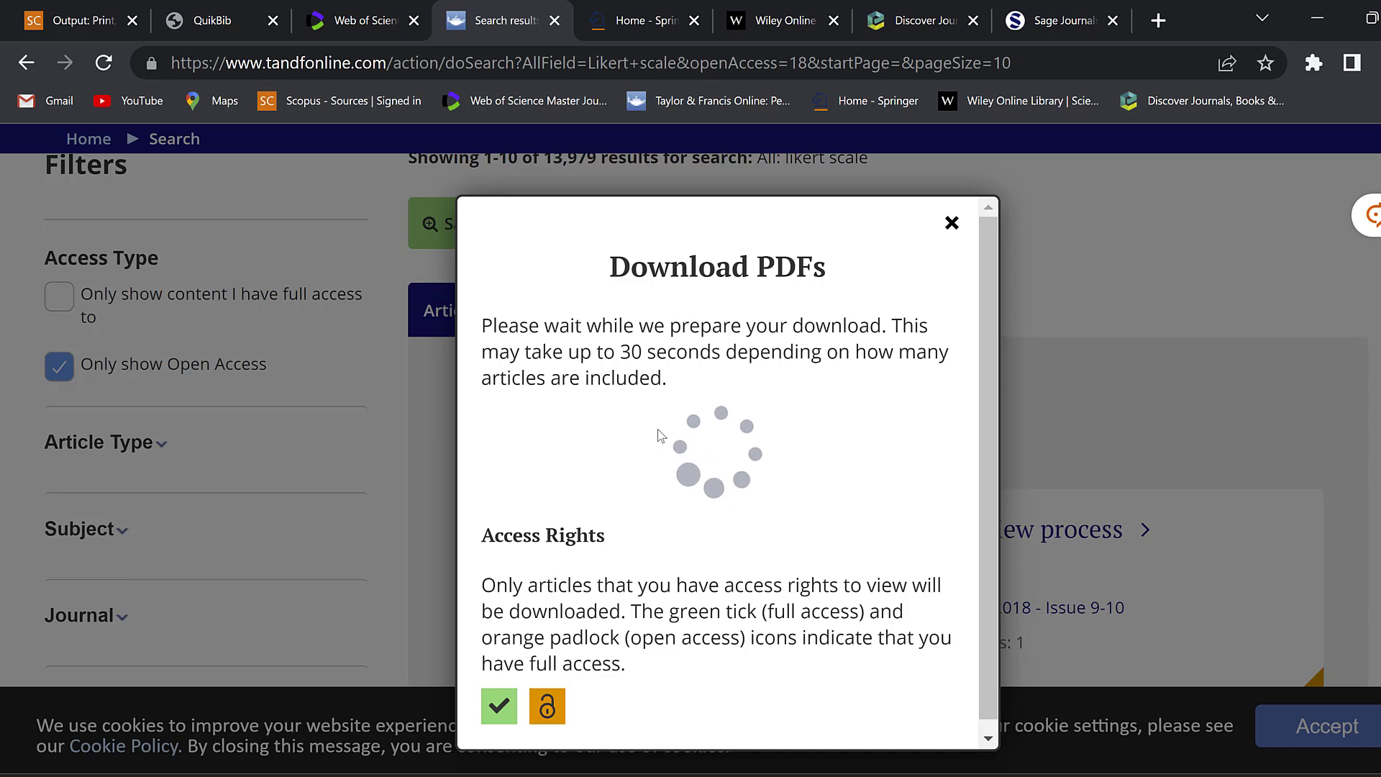
{"action": "scroll", "coordinate": [755, 417], "scroll_direction": "down", "scroll_amount": 1}
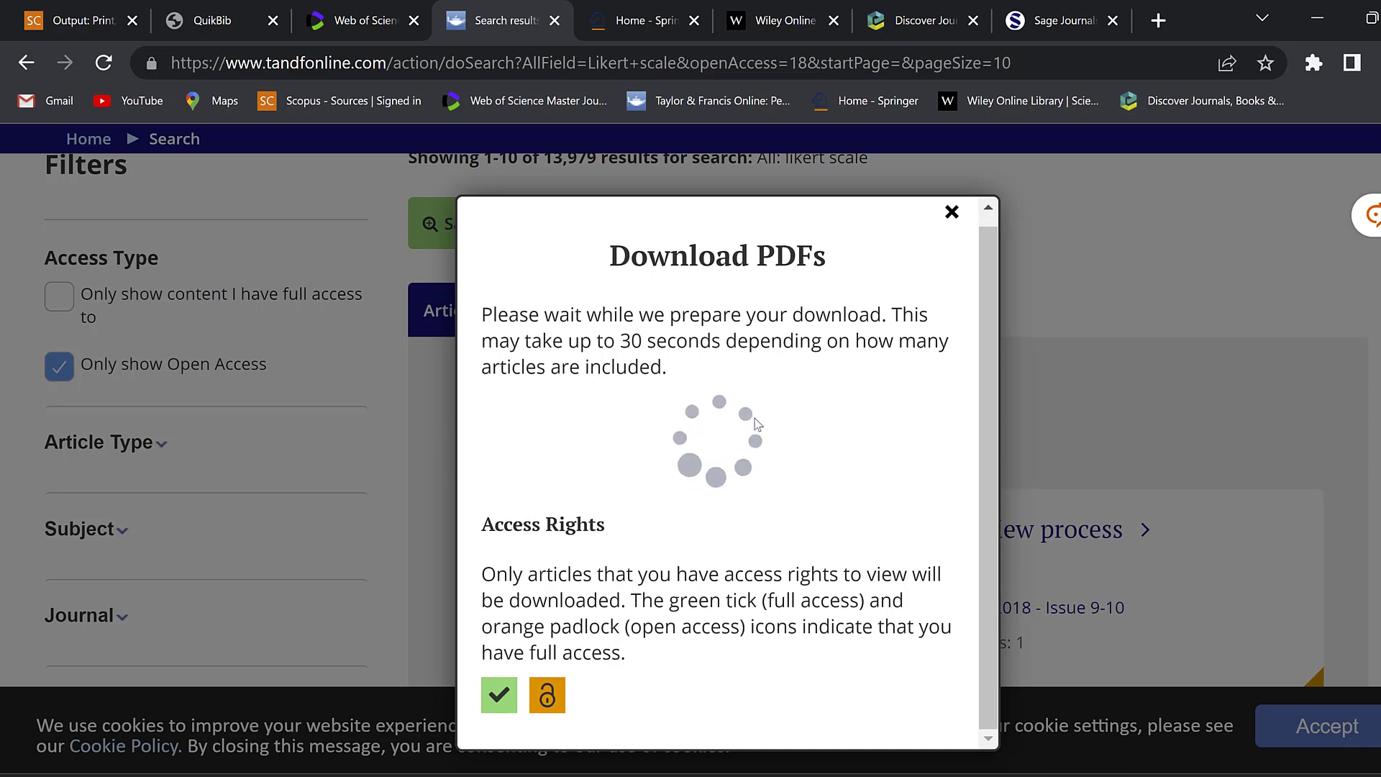
{"action": "scroll", "coordinate": [755, 423], "scroll_direction": "down", "scroll_amount": 3}
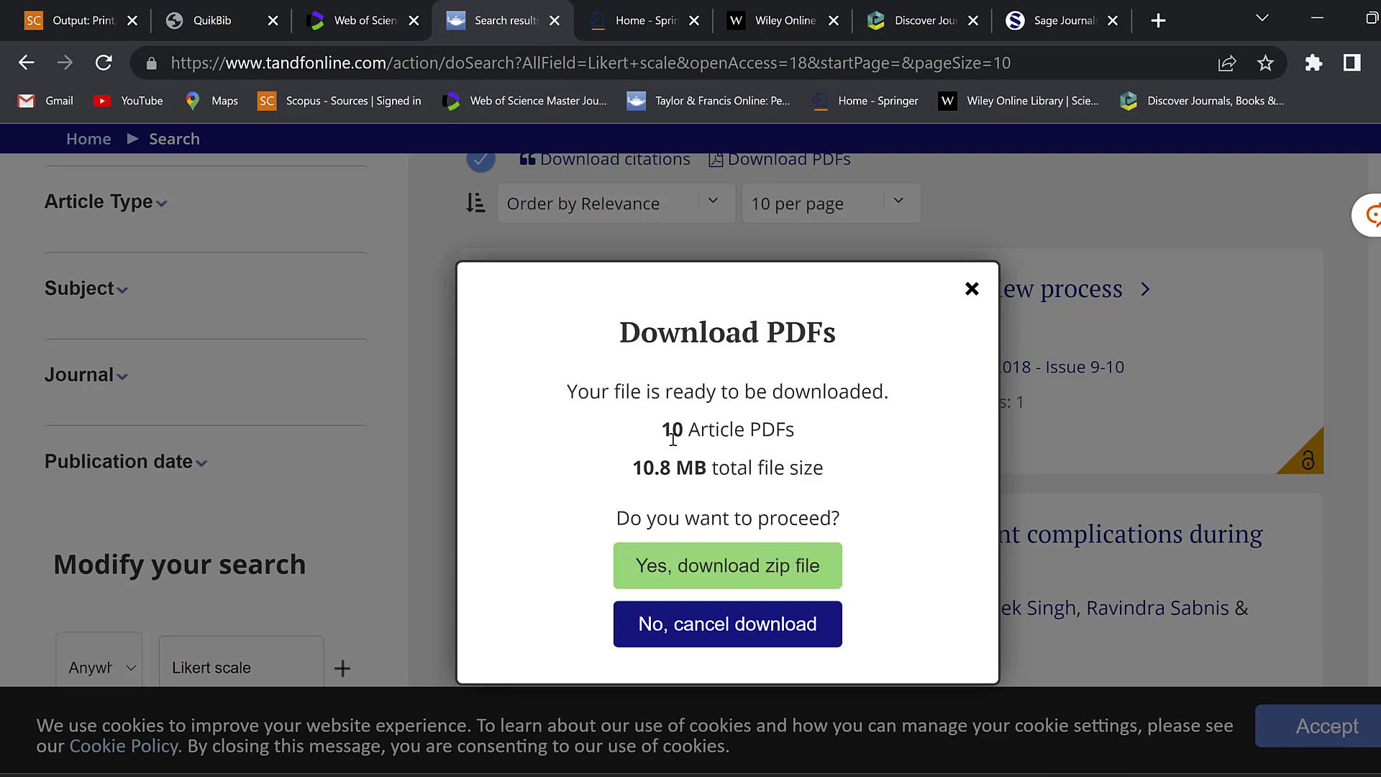
{"action": "left_click", "coordinate": [703, 567]}
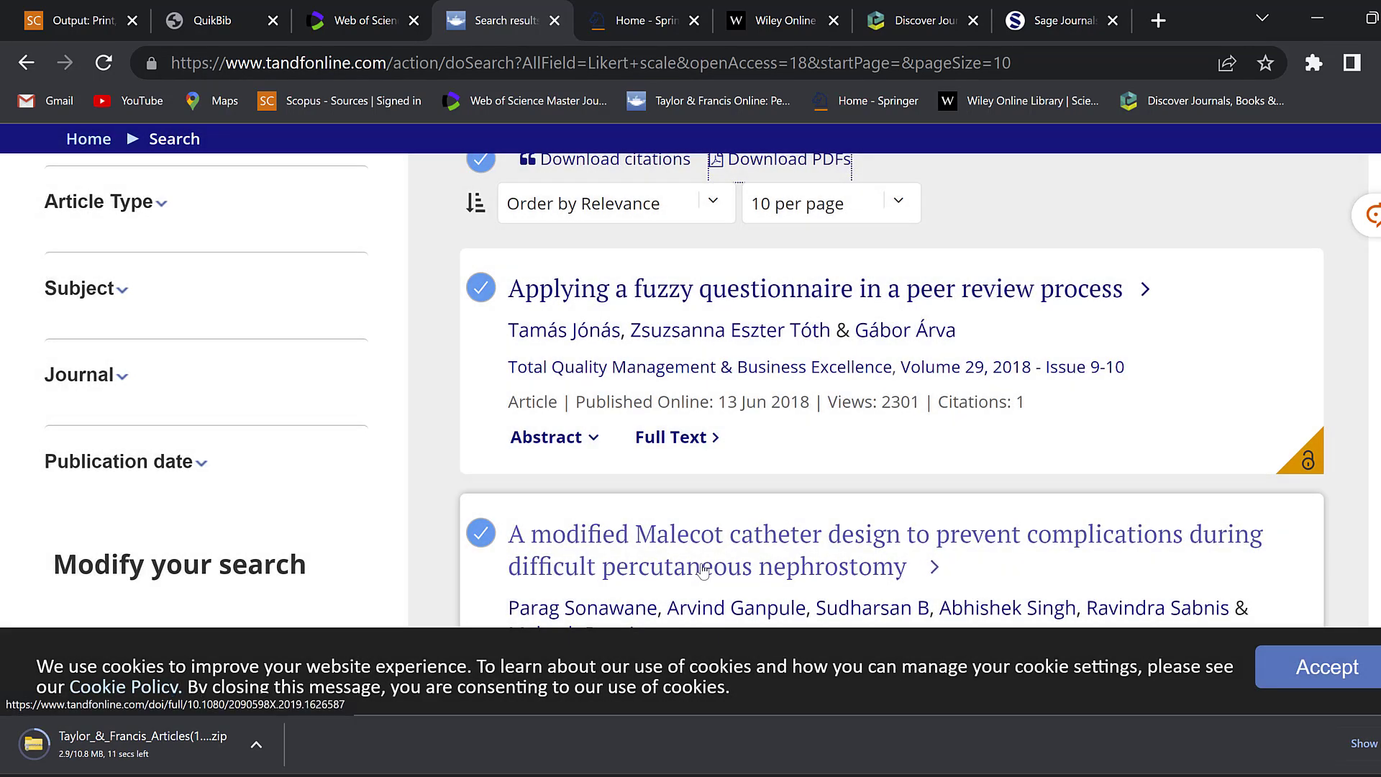
{"action": "scroll", "coordinate": [702, 568], "scroll_direction": "down", "scroll_amount": 3}
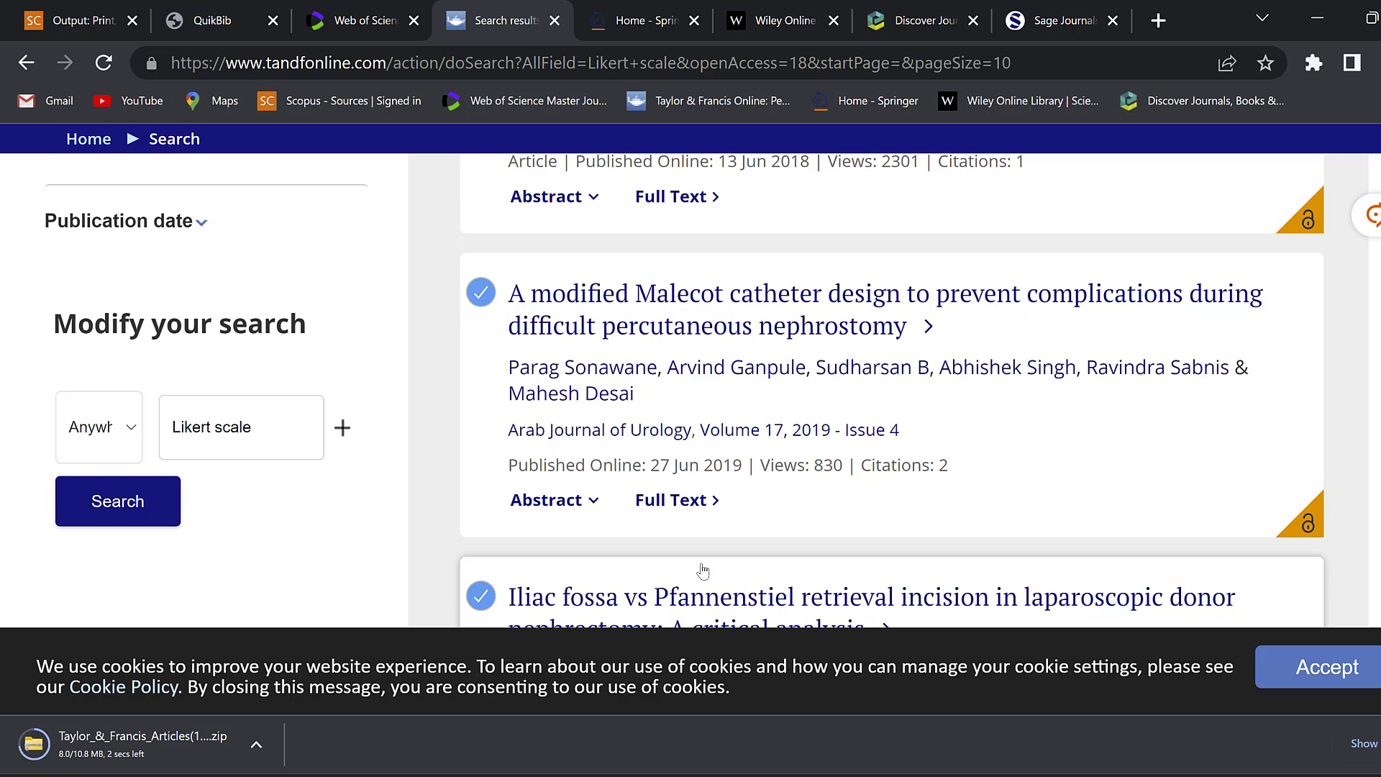
{"action": "scroll", "coordinate": [767, 388], "scroll_direction": "up", "scroll_amount": 5}
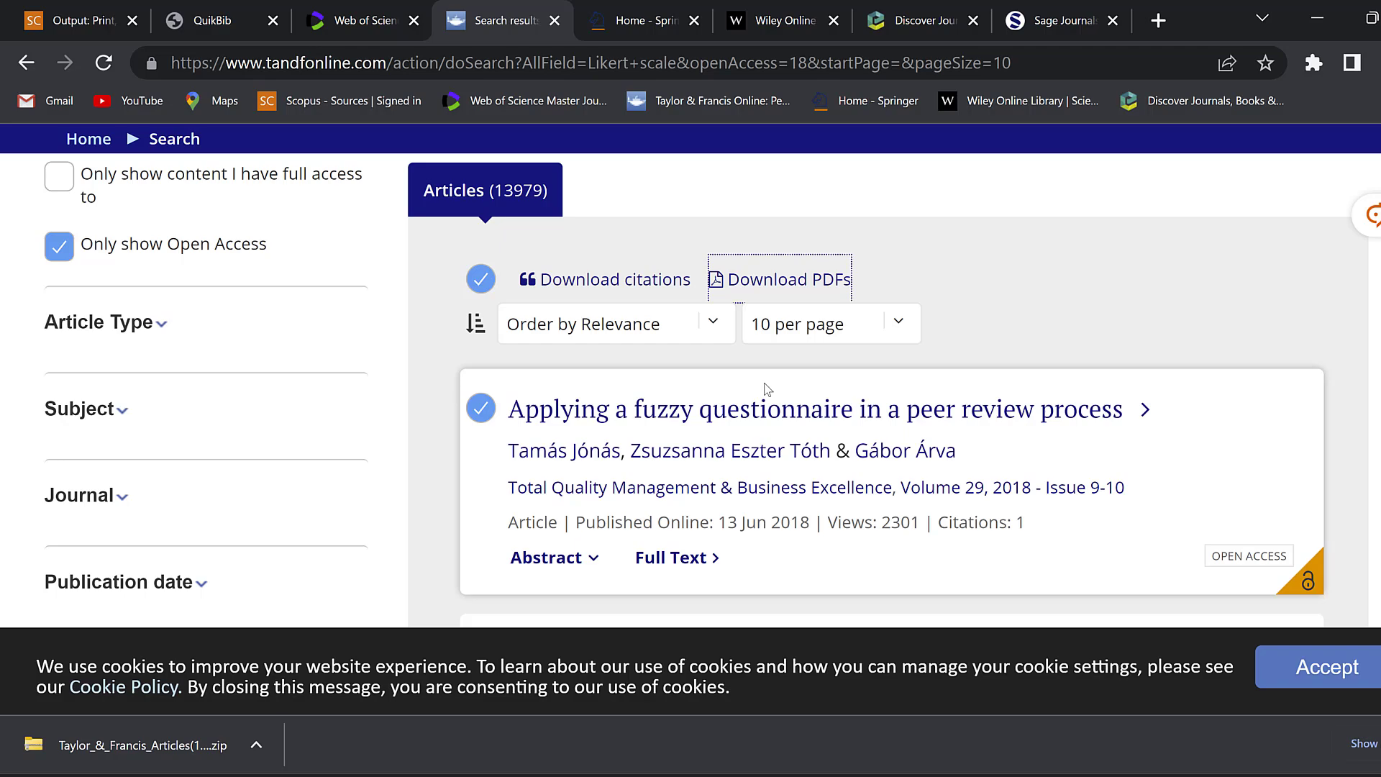
On the Springer Link tab, search 'Likert scale' and browse the 165,249 relevance-sorted results
{"action": "left_click", "coordinate": [633, 20]}
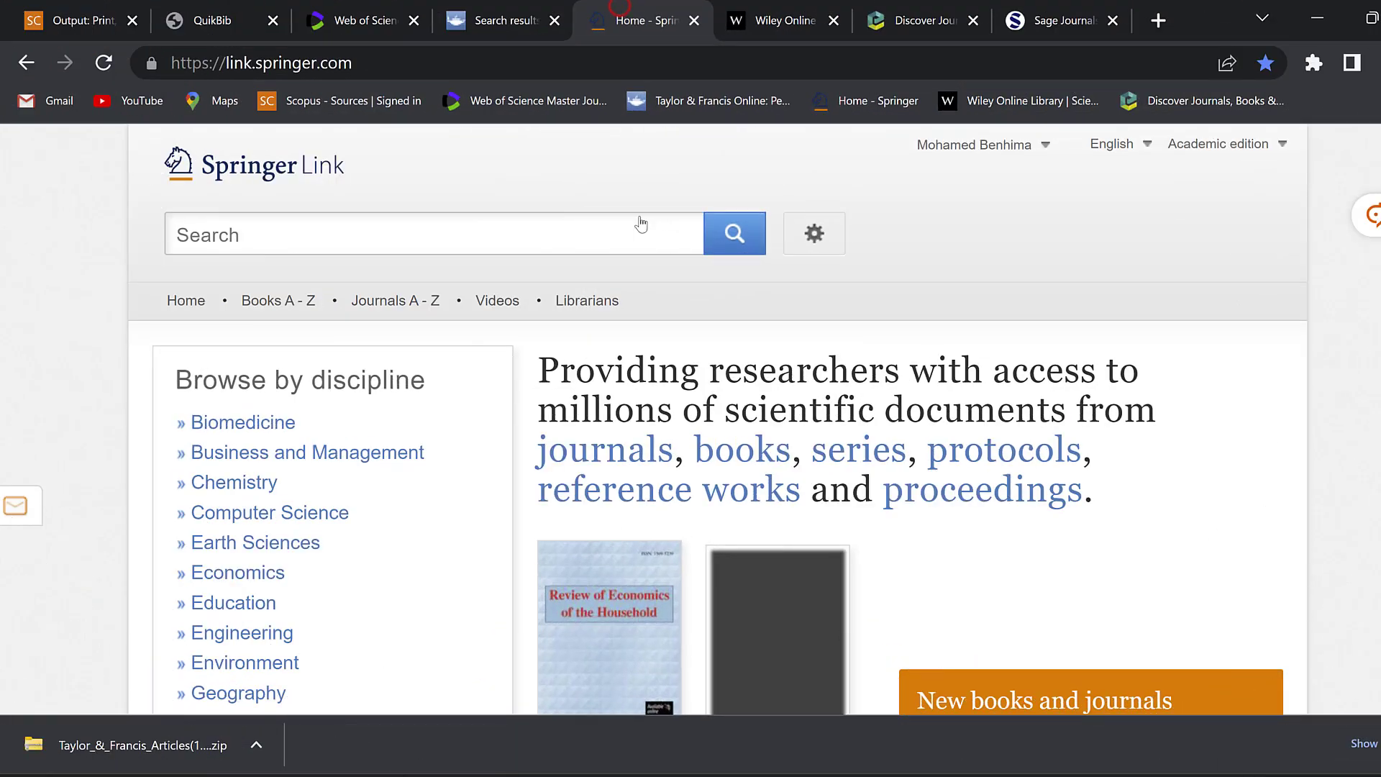
{"action": "left_click", "coordinate": [278, 247]}
{"action": "type", "text": "Lin"}
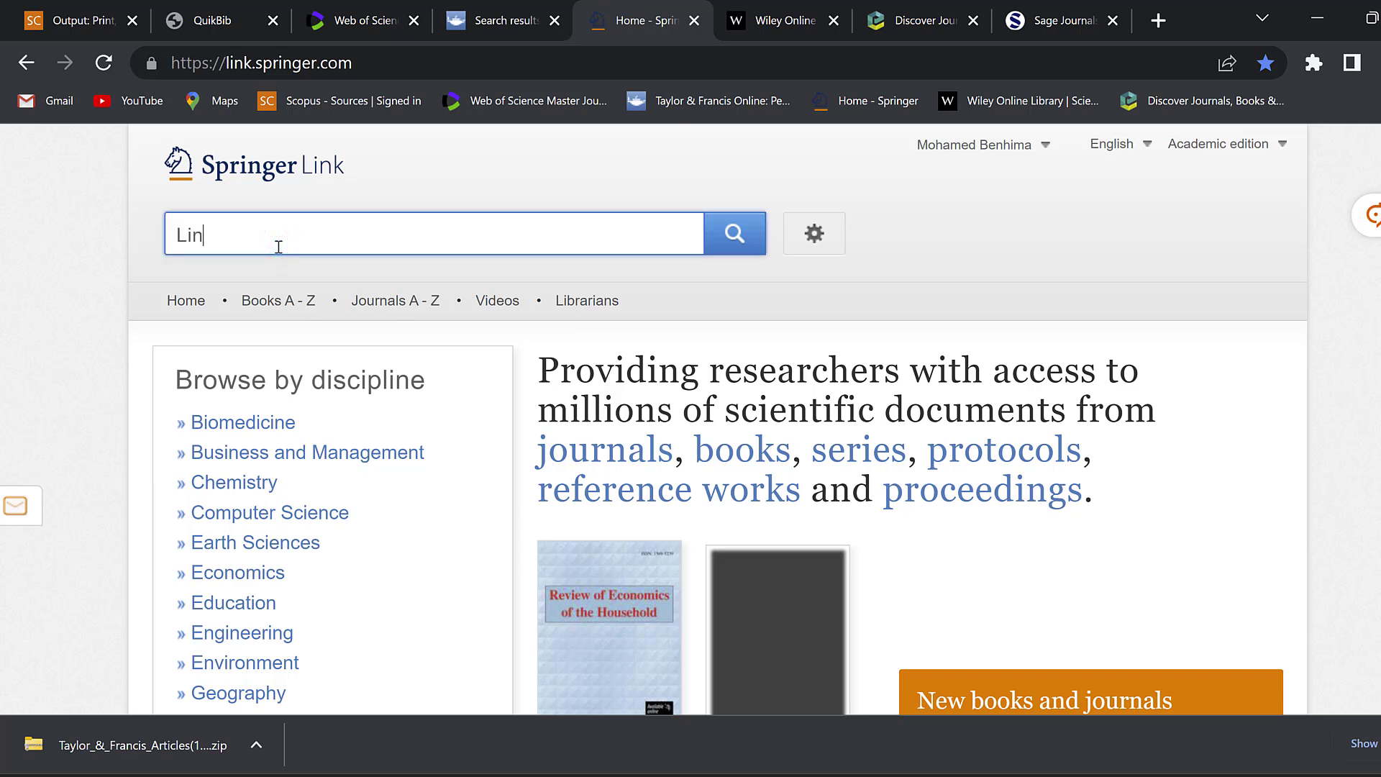
{"action": "key", "text": "BackSpace"}
{"action": "type", "text": "kert scale"}
{"action": "left_click", "coordinate": [710, 250]}
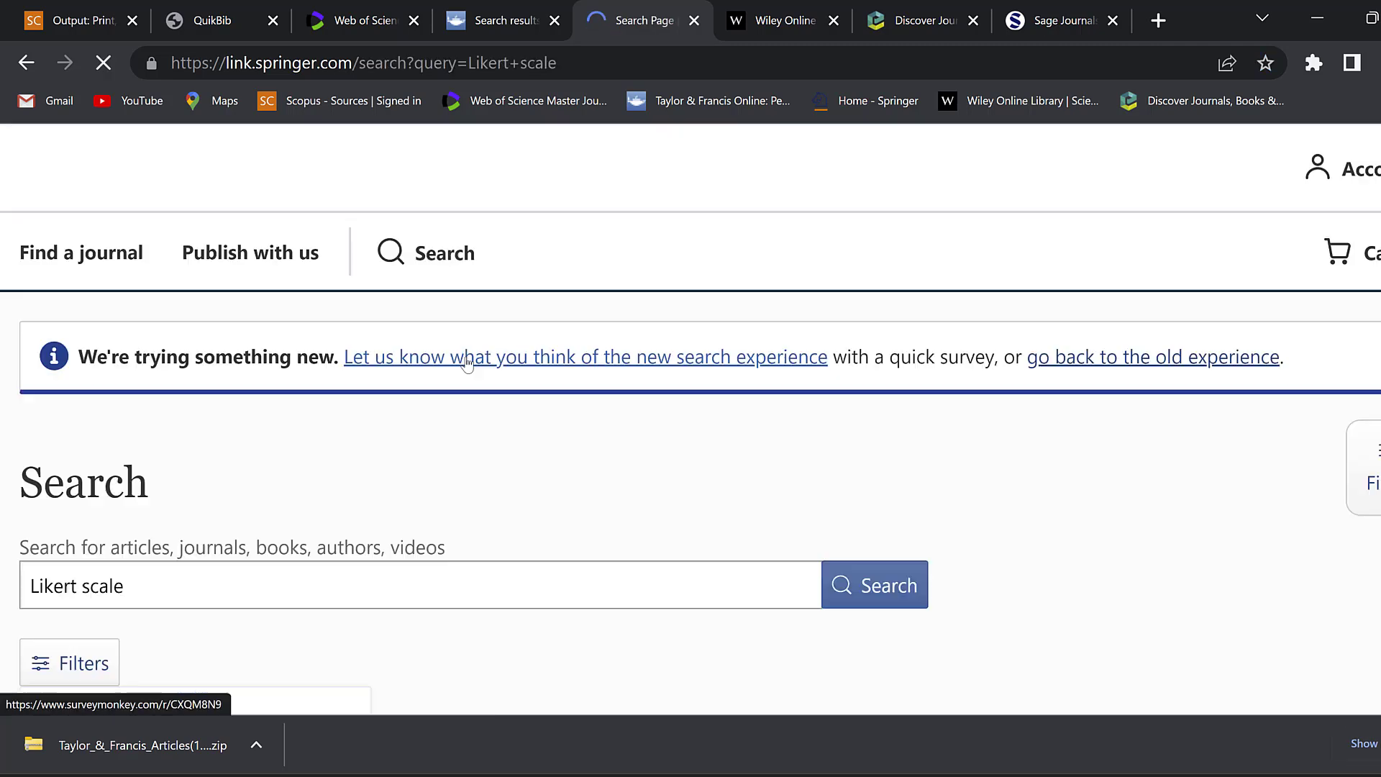
{"action": "scroll", "coordinate": [404, 410], "scroll_direction": "down", "scroll_amount": 6}
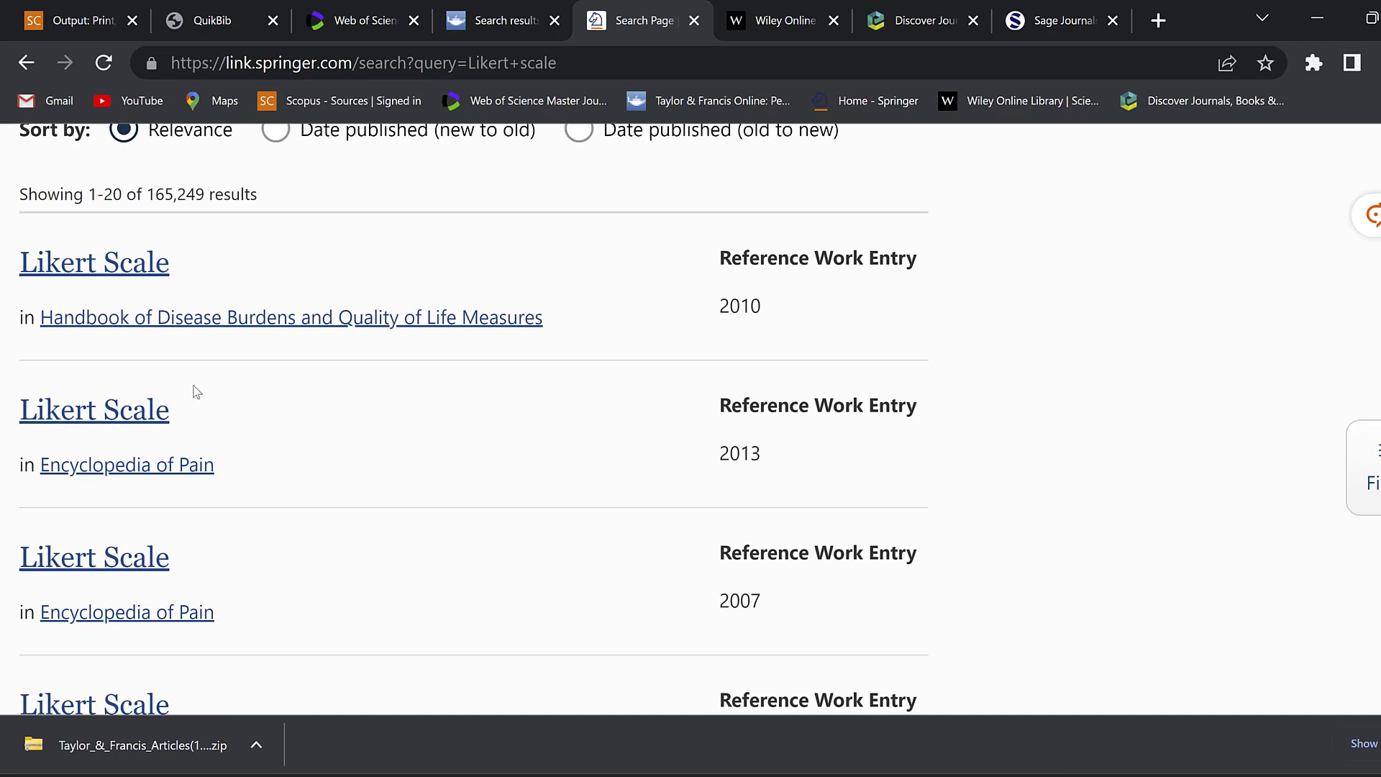
{"action": "scroll", "coordinate": [496, 277], "scroll_direction": "down", "scroll_amount": 10}
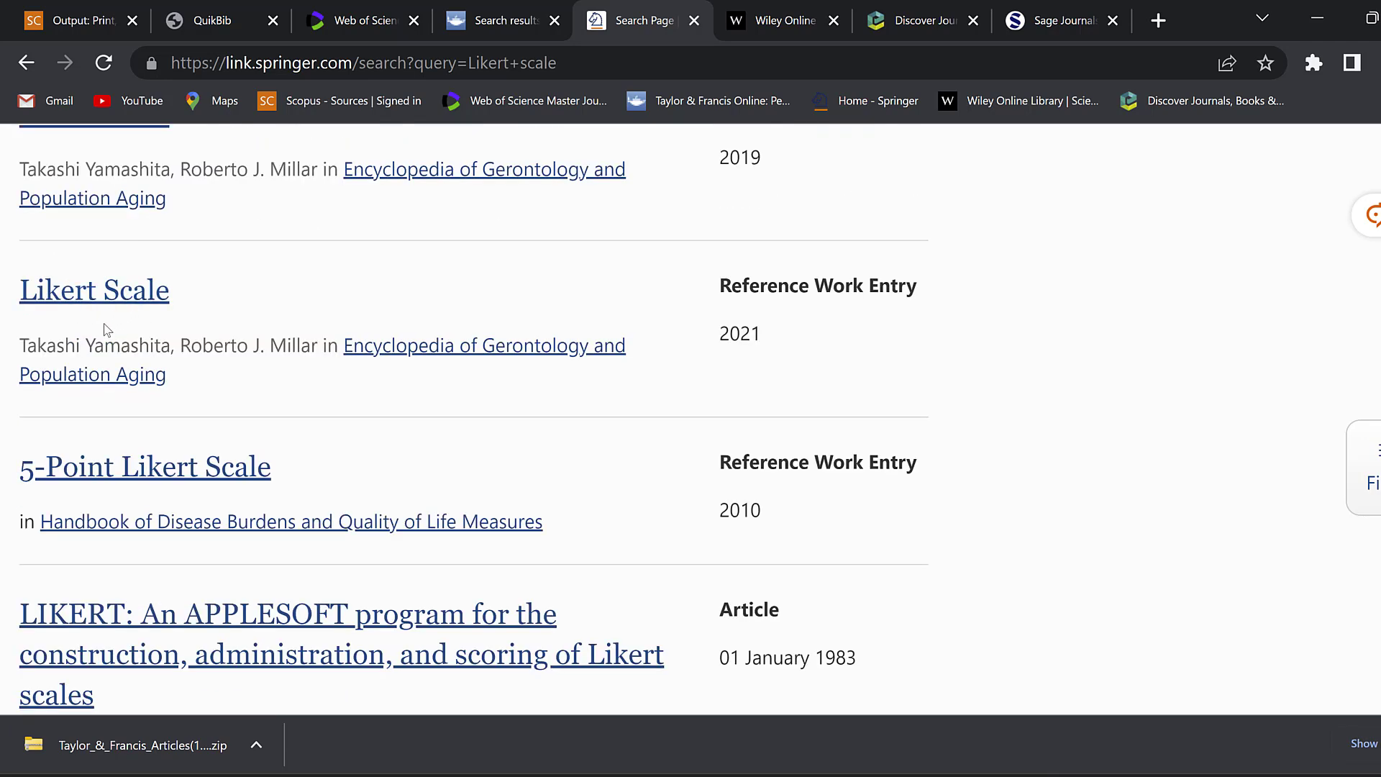
{"action": "scroll", "coordinate": [115, 317], "scroll_direction": "down", "scroll_amount": 3}
{"action": "scroll", "coordinate": [207, 391], "scroll_direction": "down", "scroll_amount": 8}
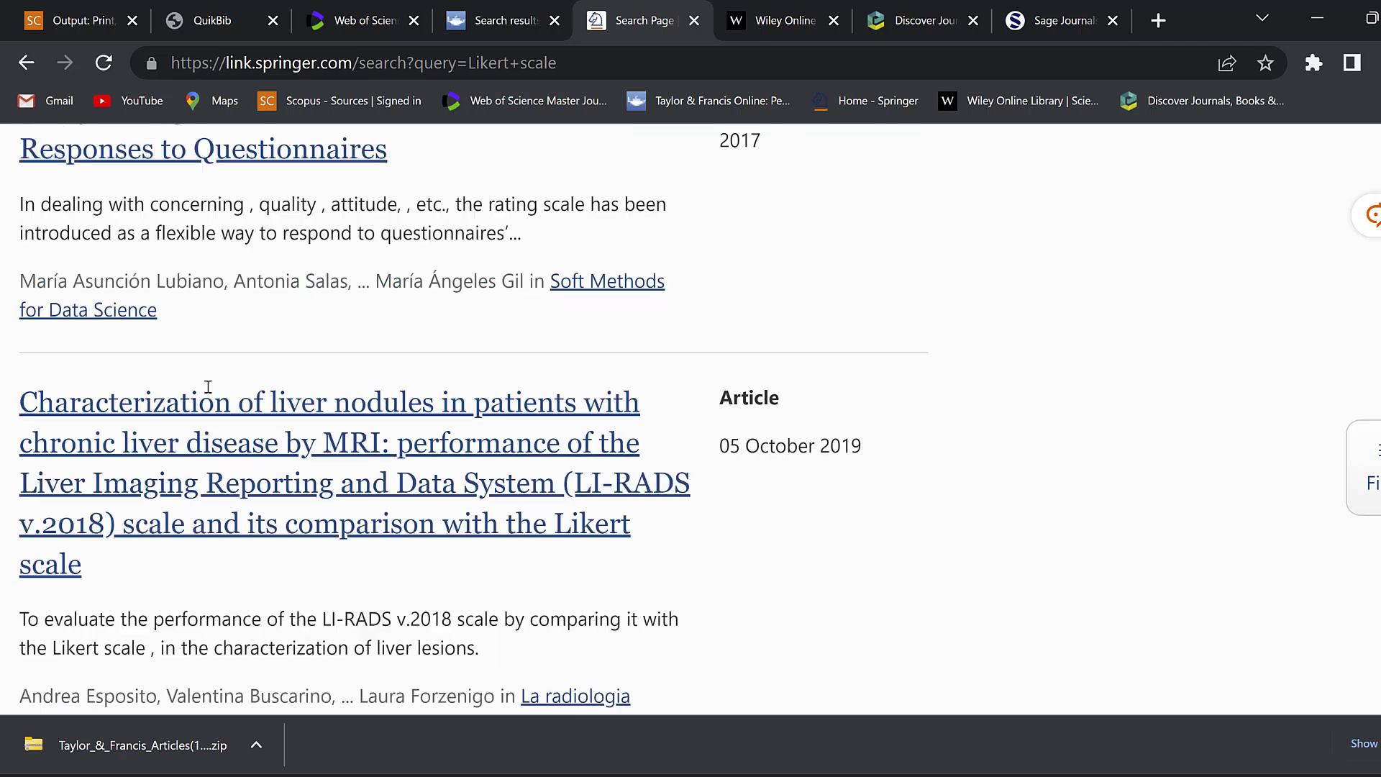
{"action": "scroll", "coordinate": [584, 277], "scroll_direction": "up", "scroll_amount": 20}
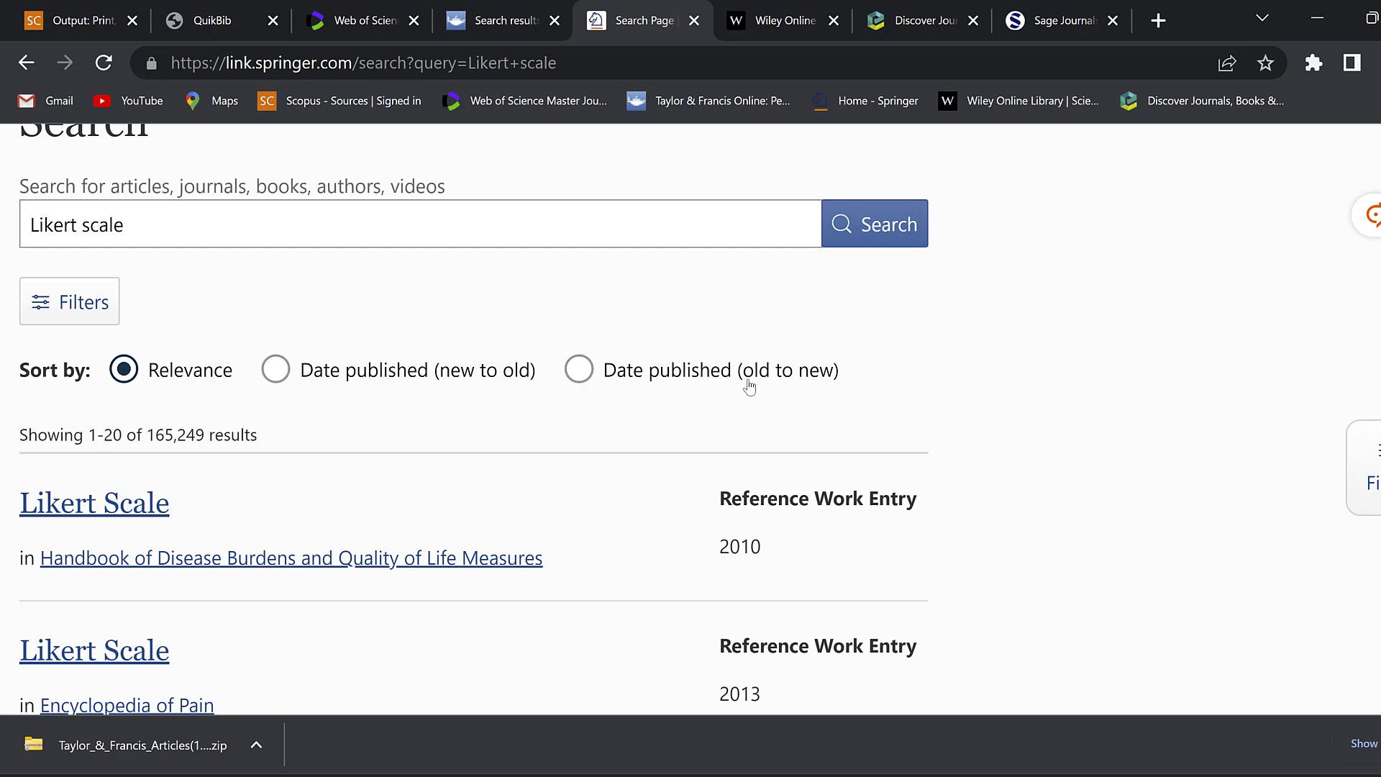
{"action": "left_click", "coordinate": [117, 317]}
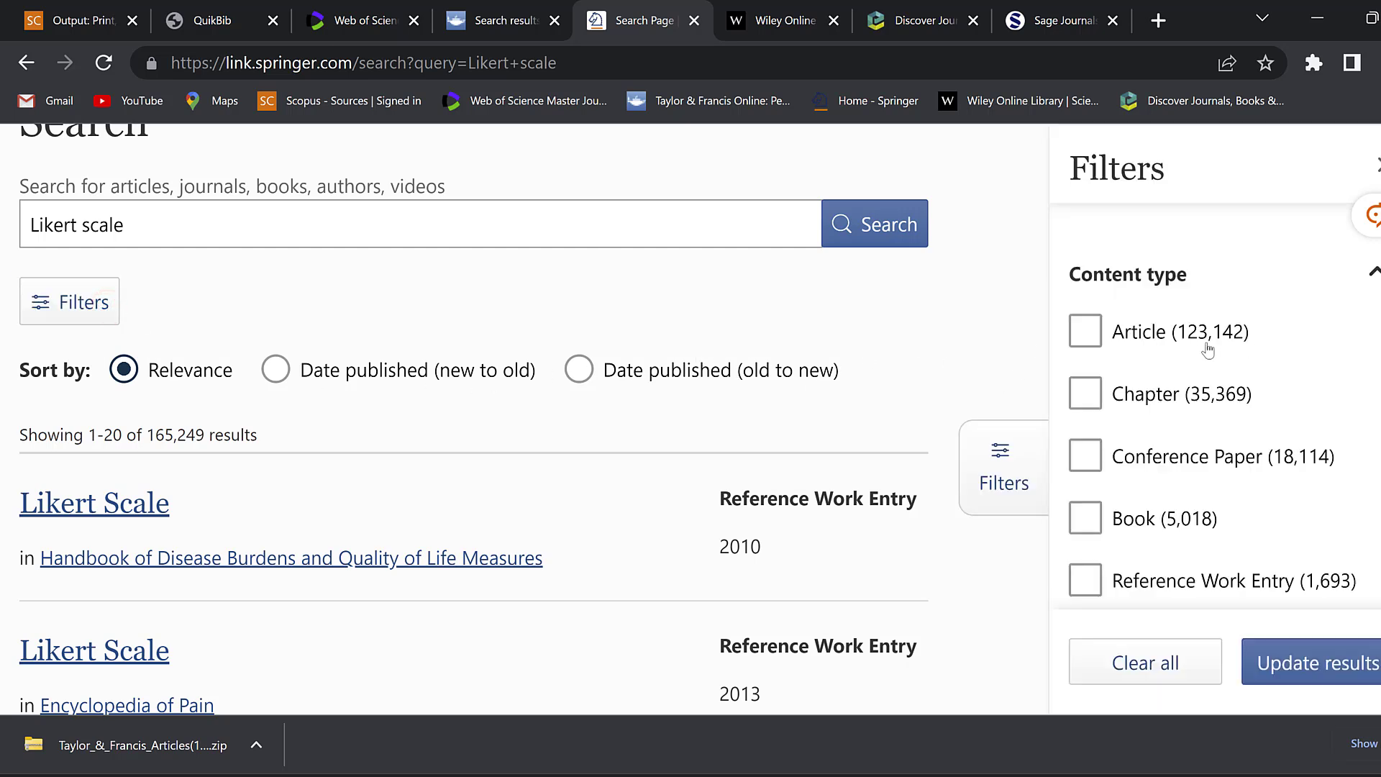
{"action": "scroll", "coordinate": [1125, 404], "scroll_direction": "down", "scroll_amount": 2}
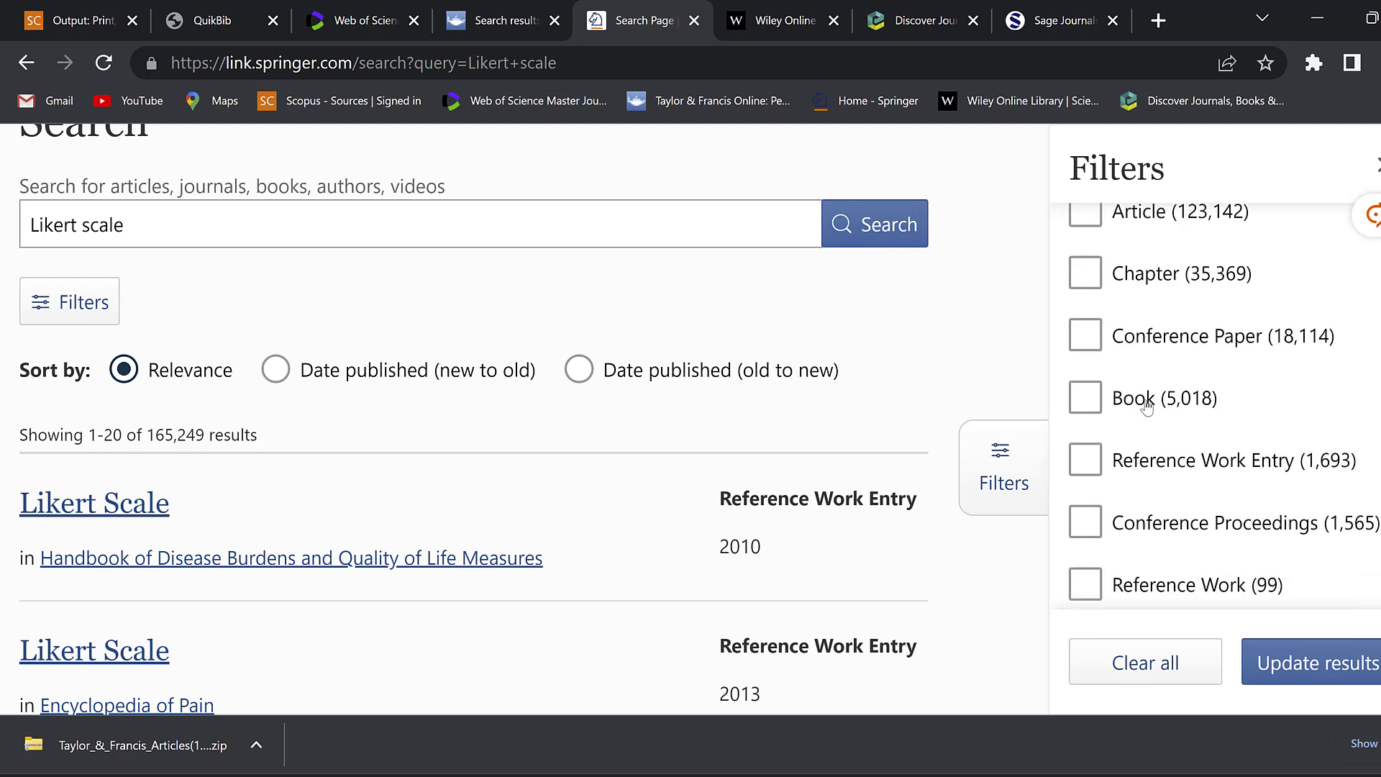
{"action": "scroll", "coordinate": [1146, 407], "scroll_direction": "down", "scroll_amount": 4}
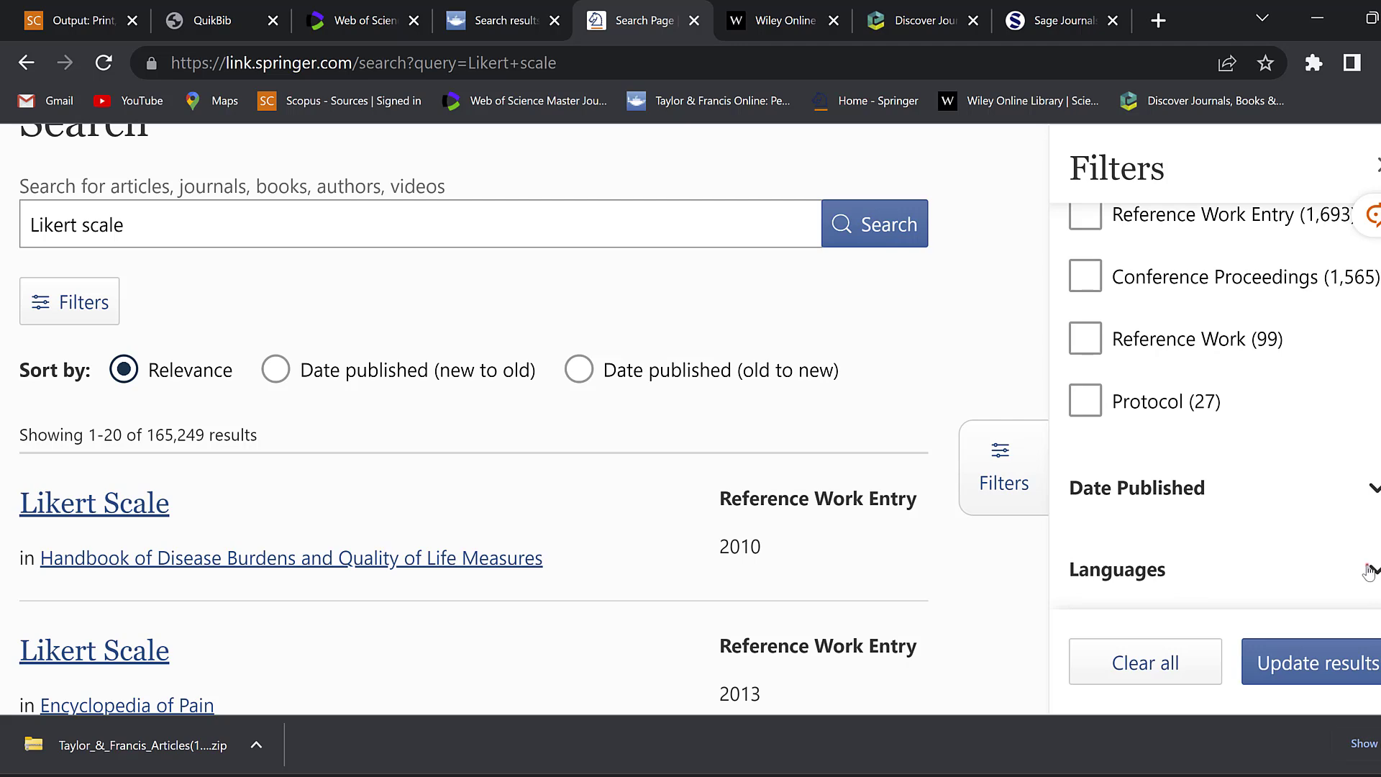
{"action": "left_click", "coordinate": [1369, 570]}
{"action": "scroll", "coordinate": [1349, 550], "scroll_direction": "down", "scroll_amount": 8}
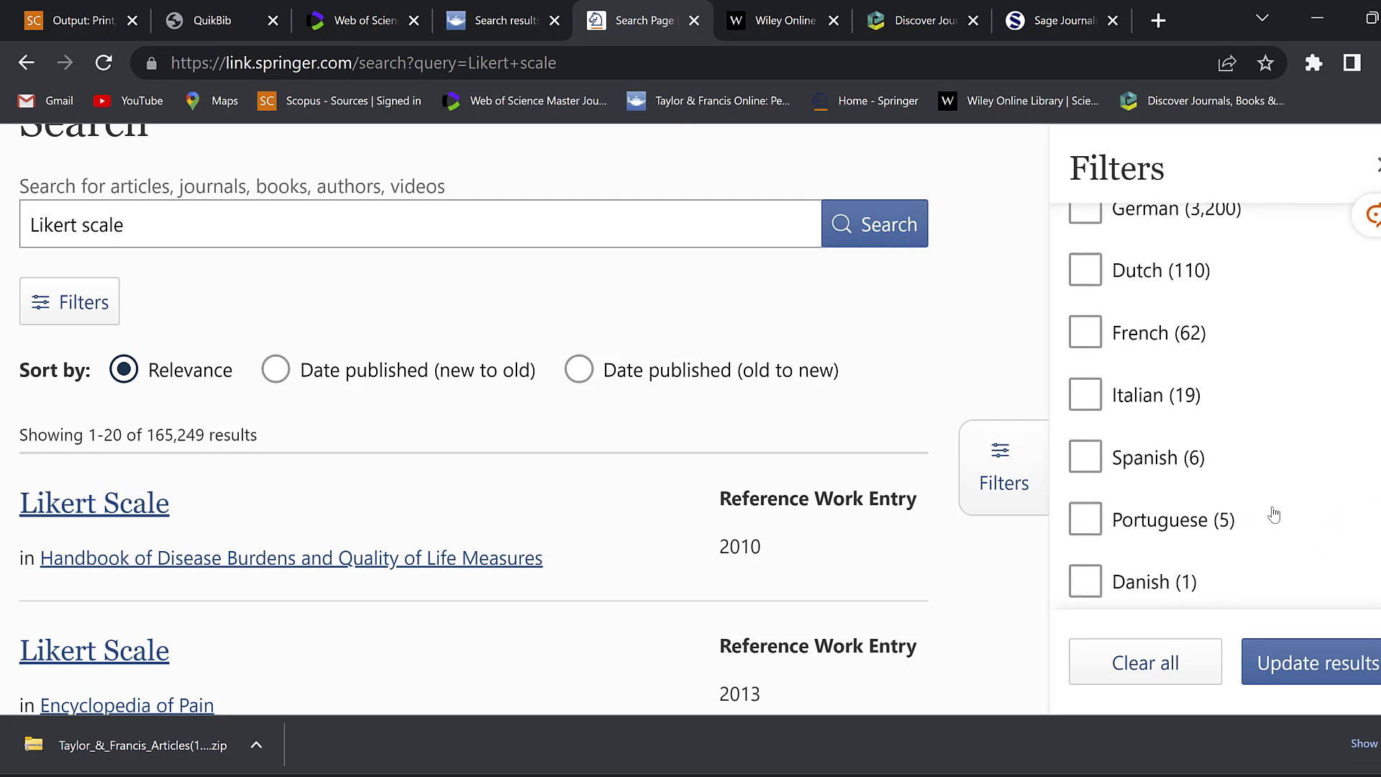
{"action": "scroll", "coordinate": [1266, 503], "scroll_direction": "up", "scroll_amount": 10}
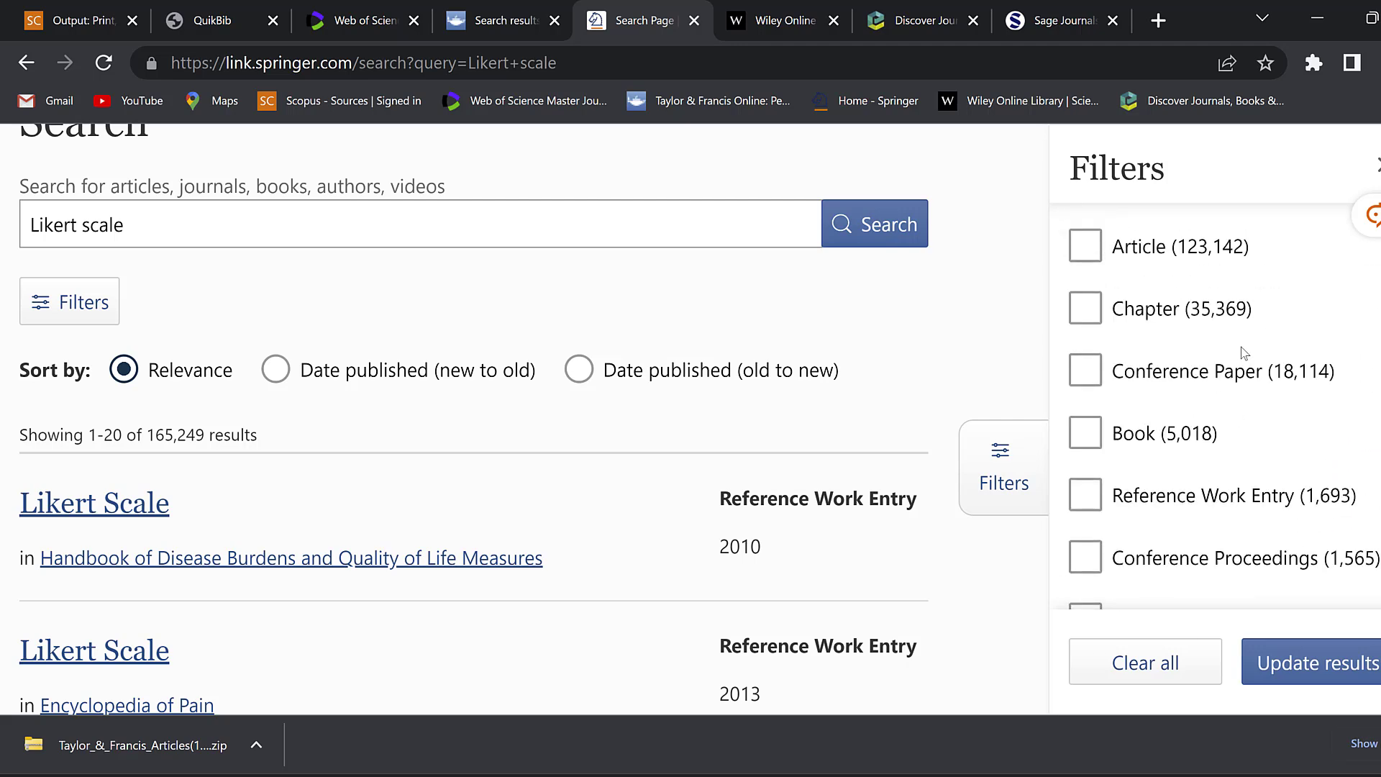
{"action": "left_click", "coordinate": [1011, 259]}
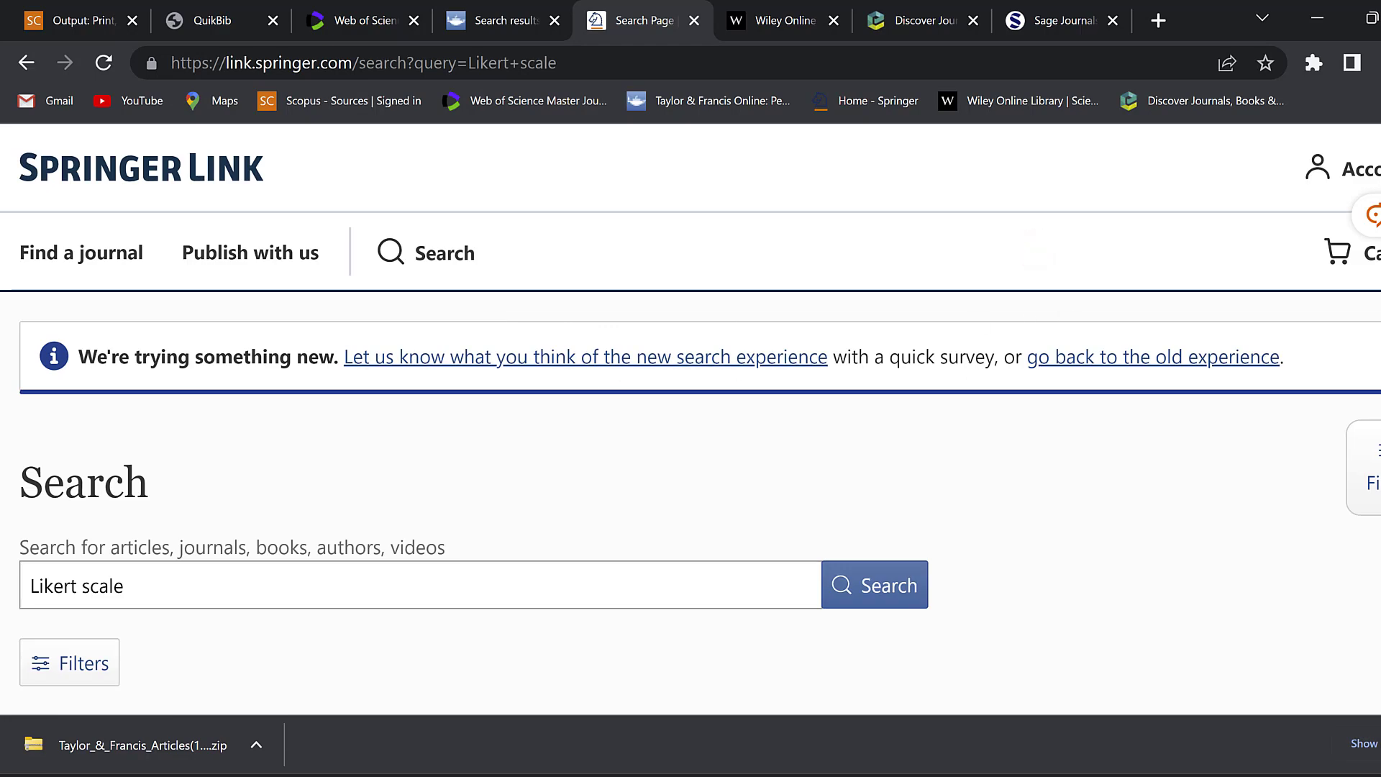
On the Wiley Online Library tab, search for 'Likert scale', returning 111,246 results
{"action": "left_click", "coordinate": [724, 8]}
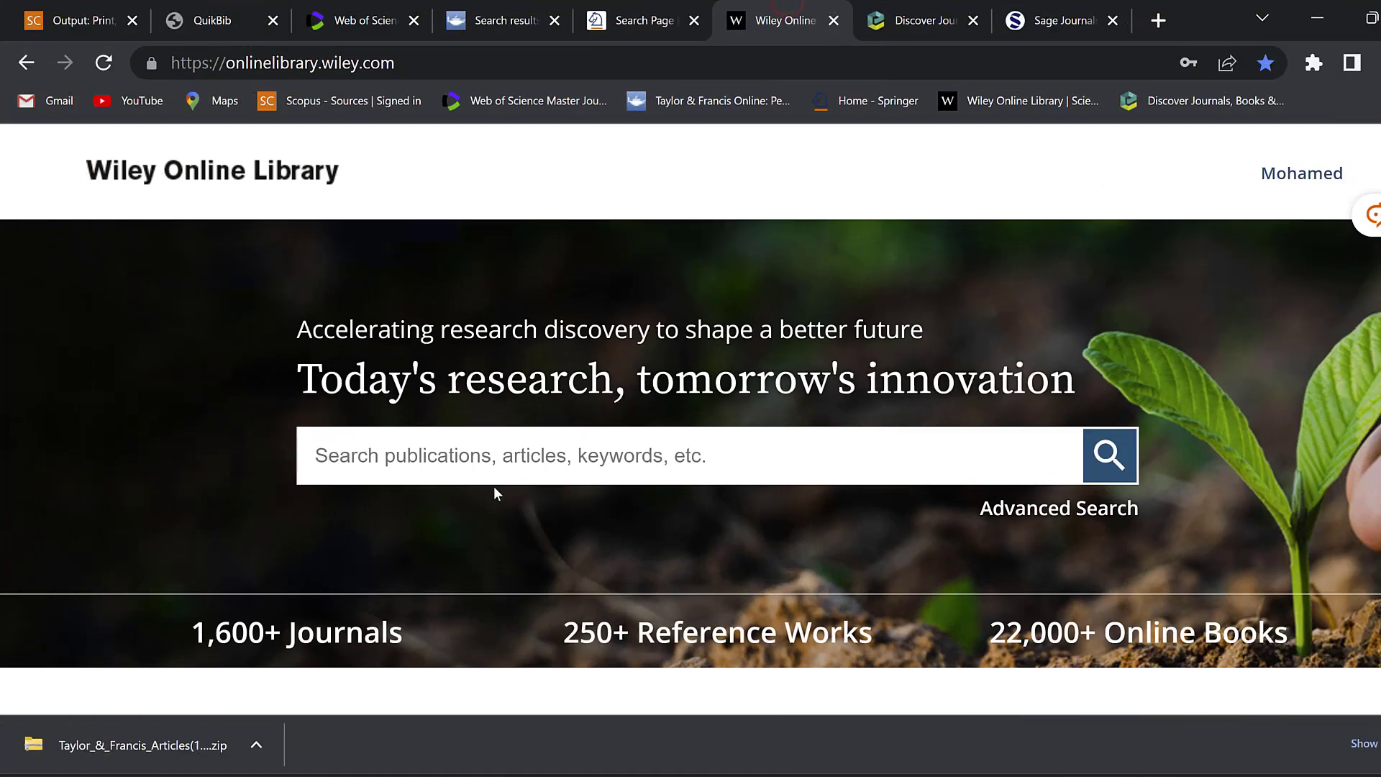
{"action": "left_click", "coordinate": [462, 467]}
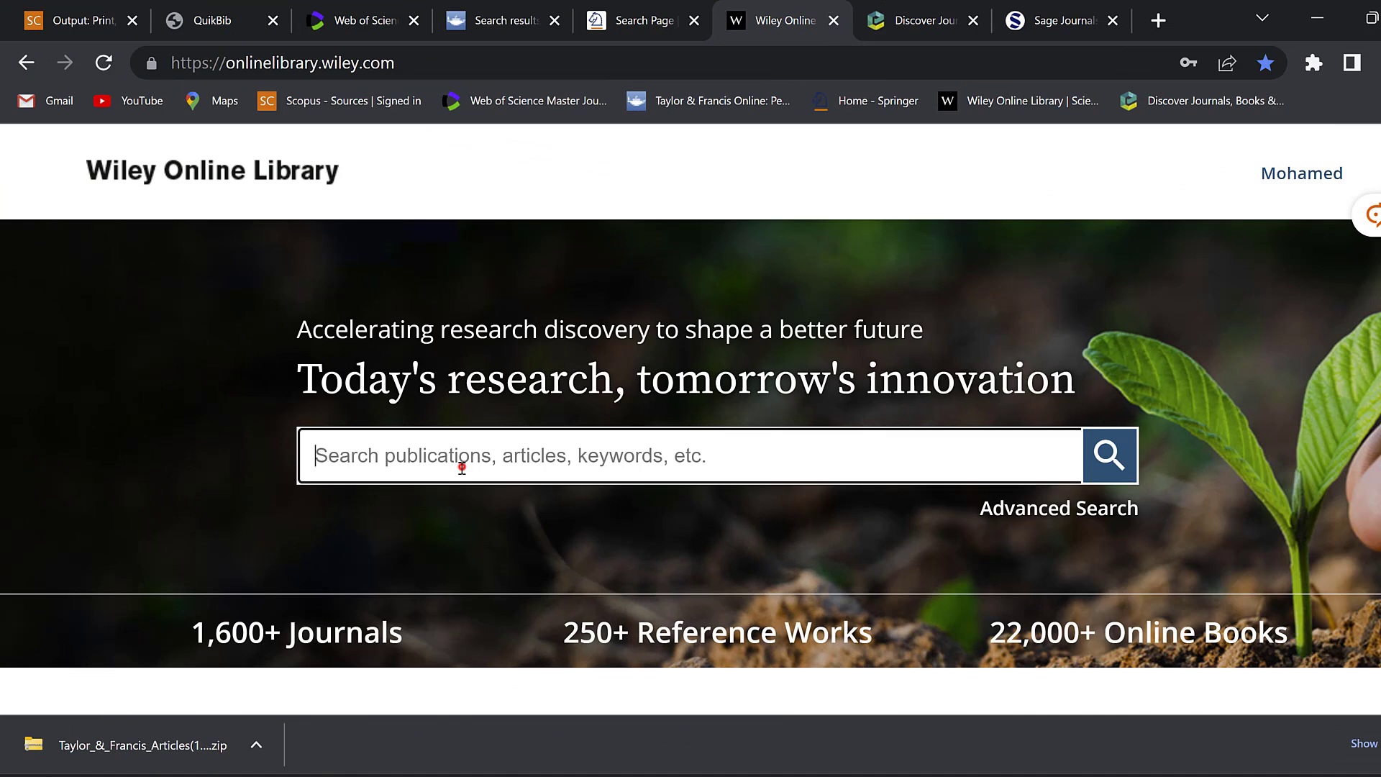
{"action": "type", "text": "Liker"}
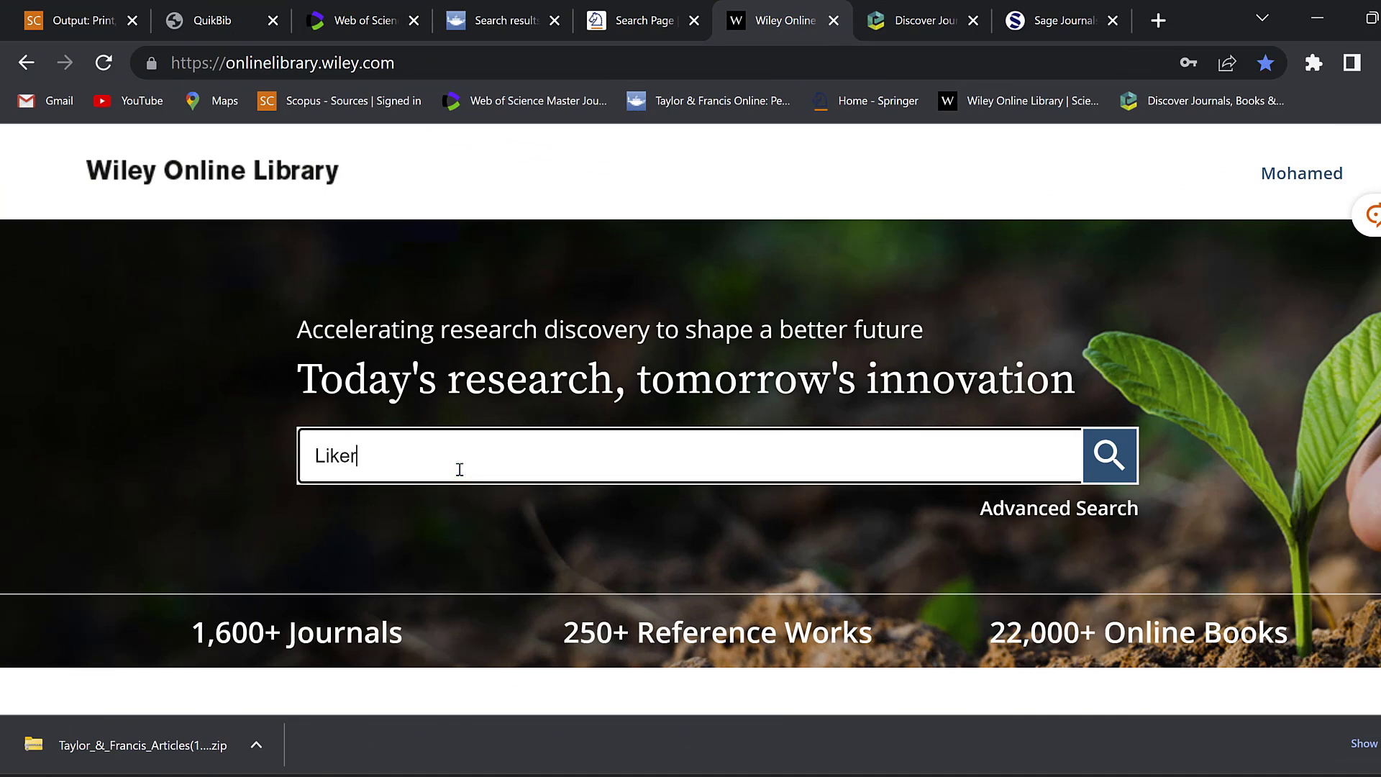
{"action": "type", "text": "t scam"}
{"action": "key", "text": "BackSpace"}
{"action": "key", "text": "BackSpace"}
{"action": "key", "text": "BackSpace"}
{"action": "left_click", "coordinate": [1112, 460]}
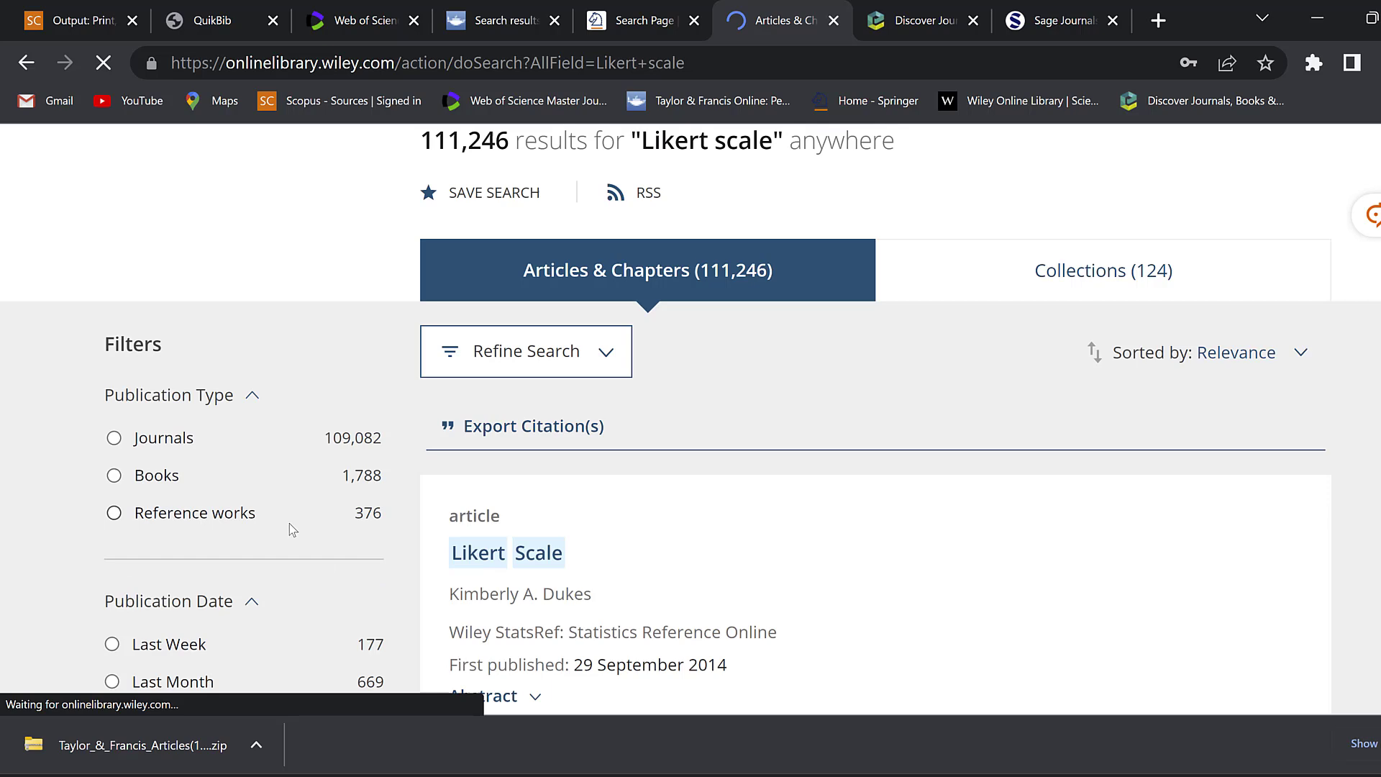
{"action": "scroll", "coordinate": [292, 530], "scroll_direction": "down", "scroll_amount": 2}
{"action": "scroll", "coordinate": [469, 396], "scroll_direction": "down", "scroll_amount": 2}
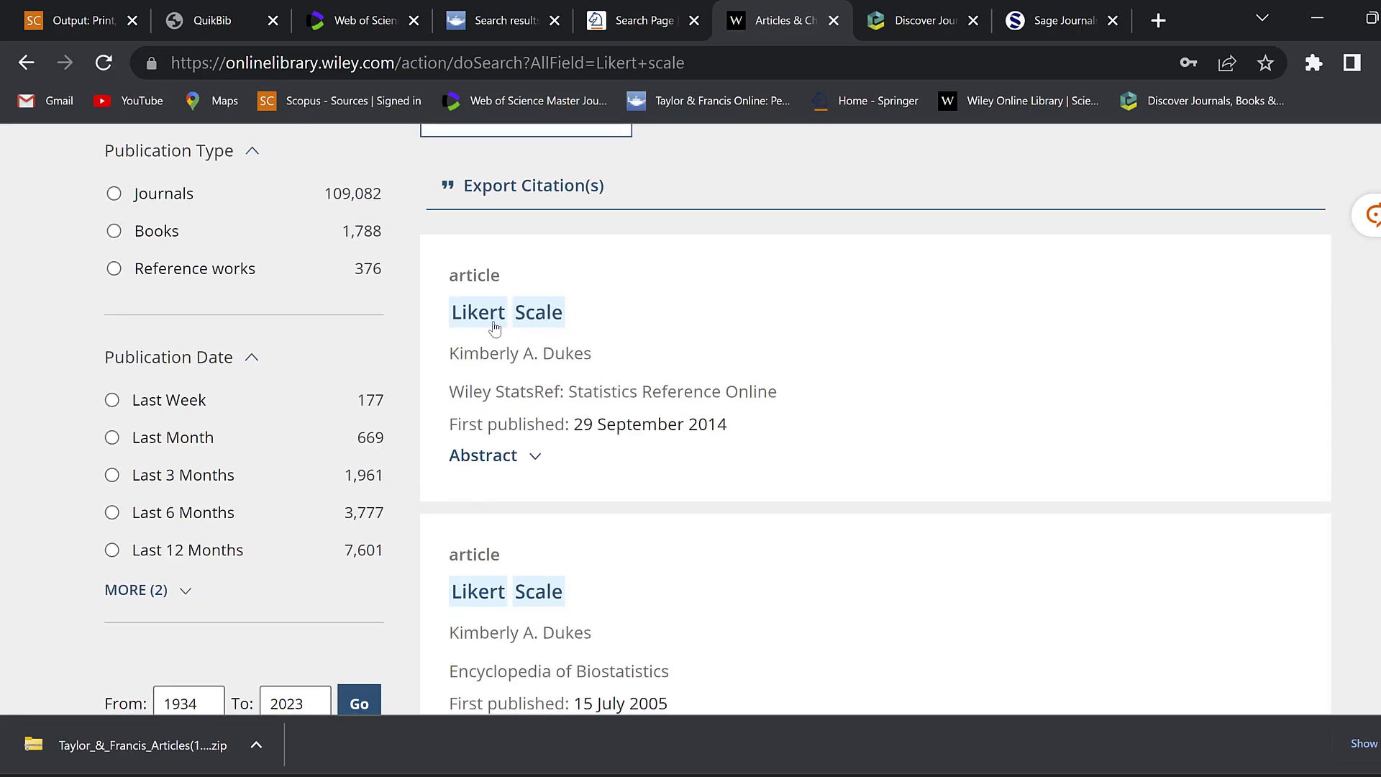
{"action": "scroll", "coordinate": [494, 328], "scroll_direction": "up", "scroll_amount": 4}
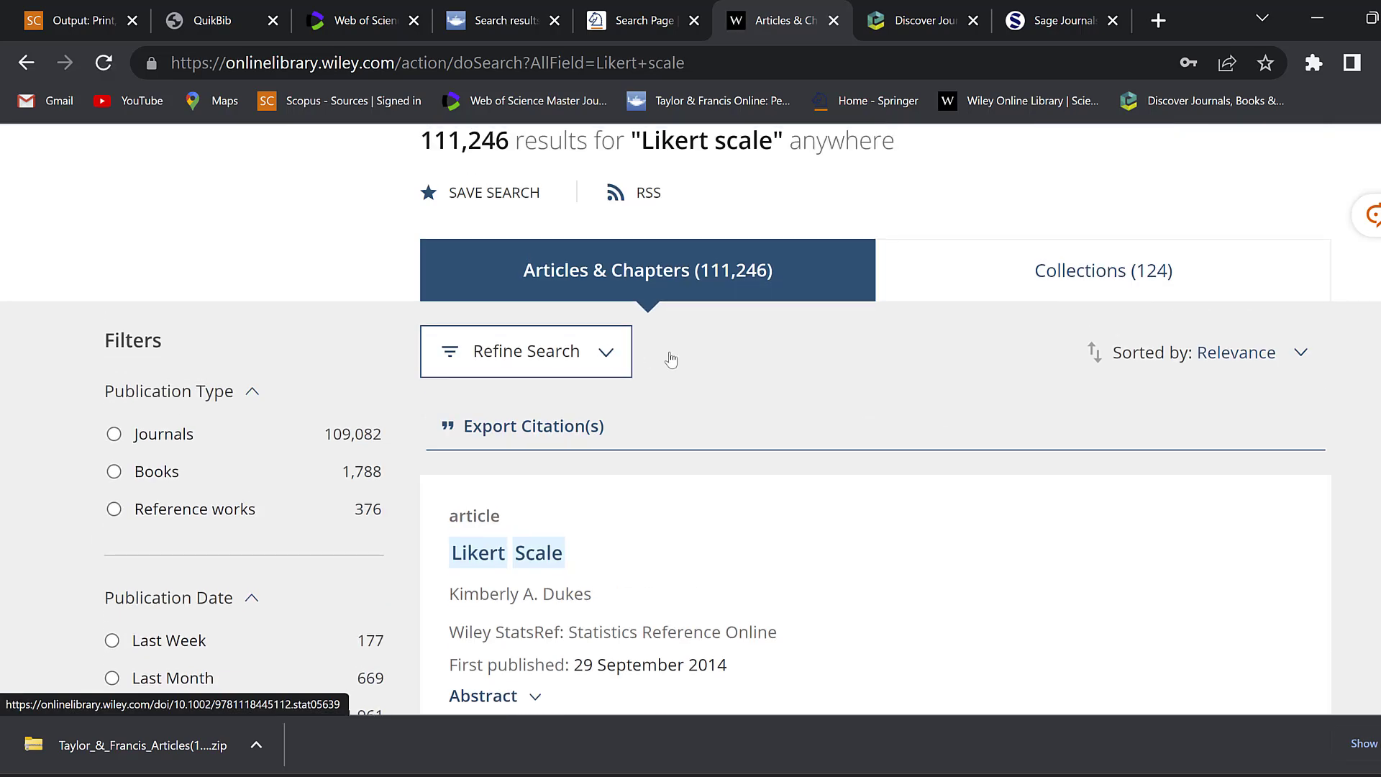
Check the Sorted by options and scroll through the Likert scale results
{"action": "left_click", "coordinate": [1285, 356]}
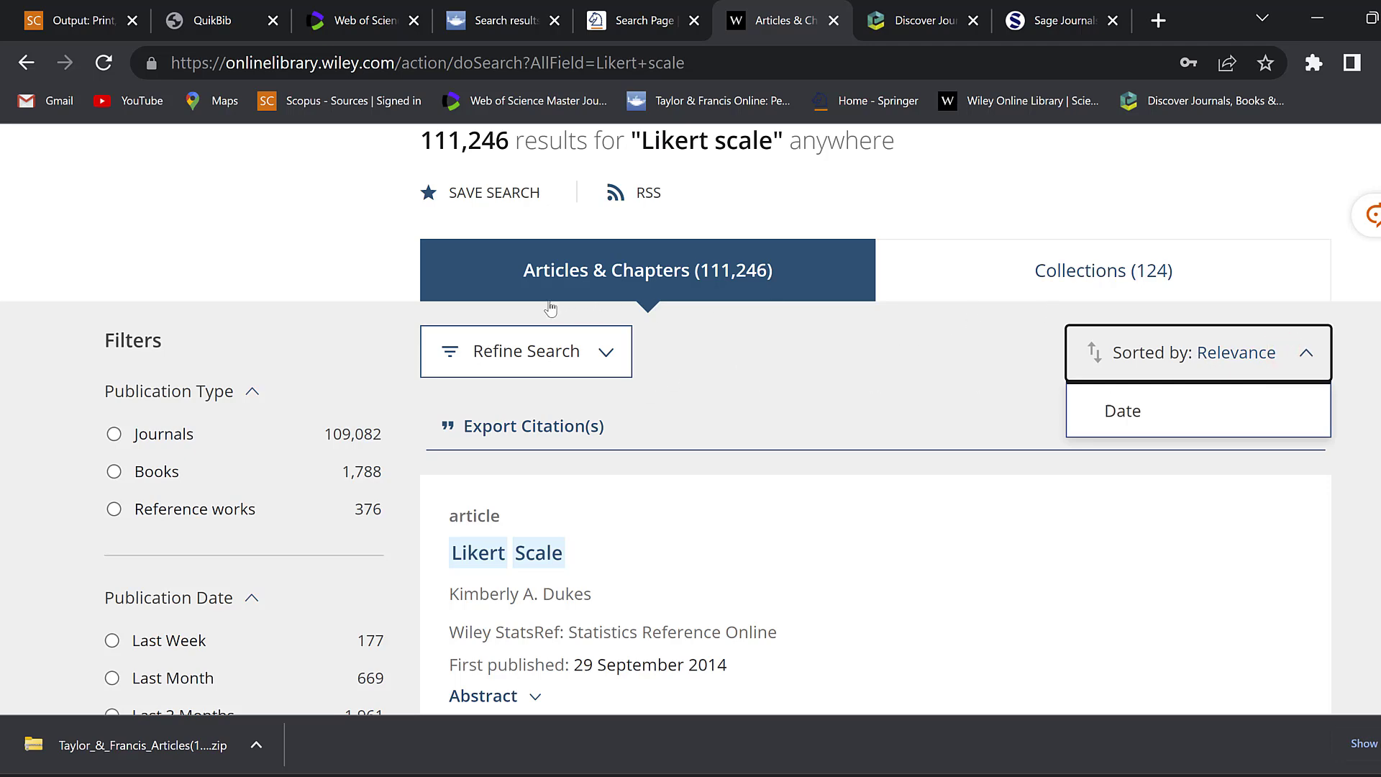
{"action": "scroll", "coordinate": [357, 464], "scroll_direction": "down", "scroll_amount": 5}
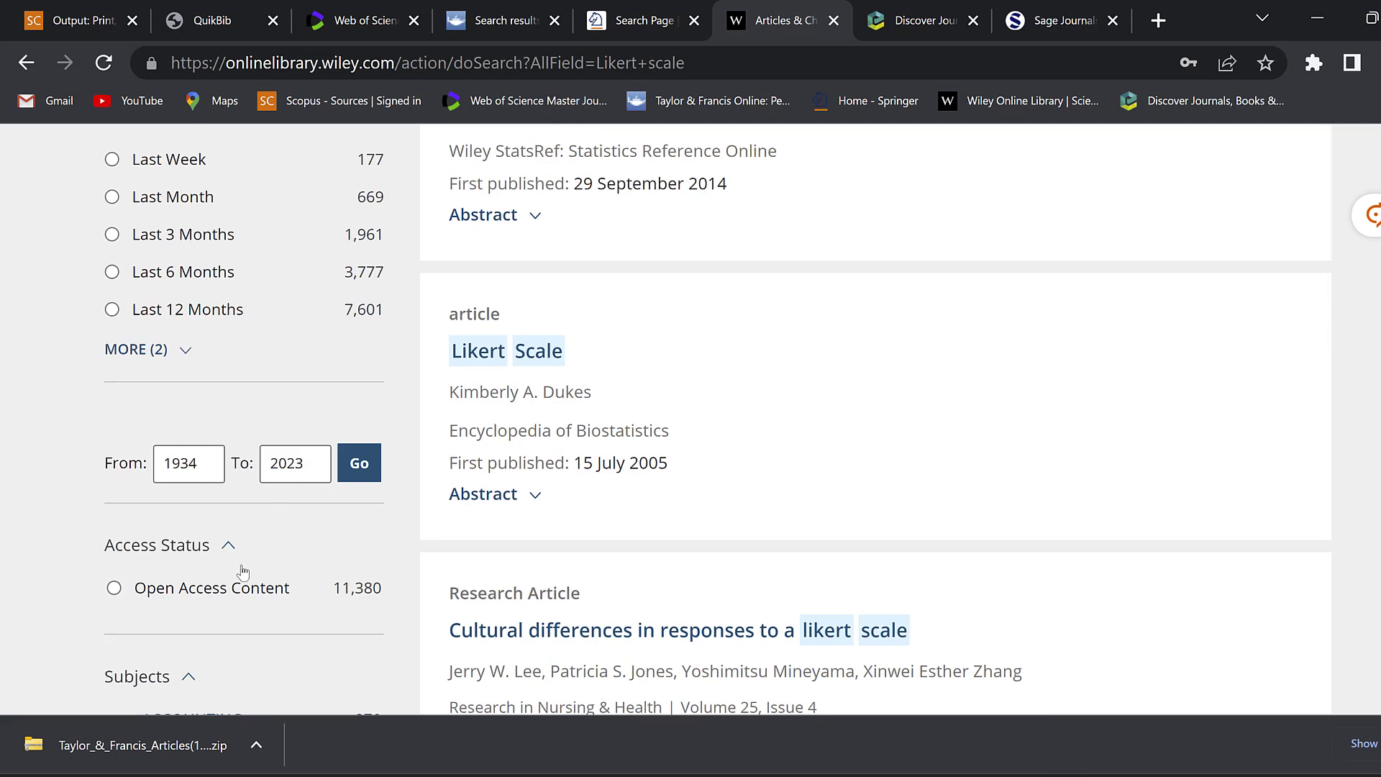
{"action": "scroll", "coordinate": [242, 572], "scroll_direction": "down", "scroll_amount": 1}
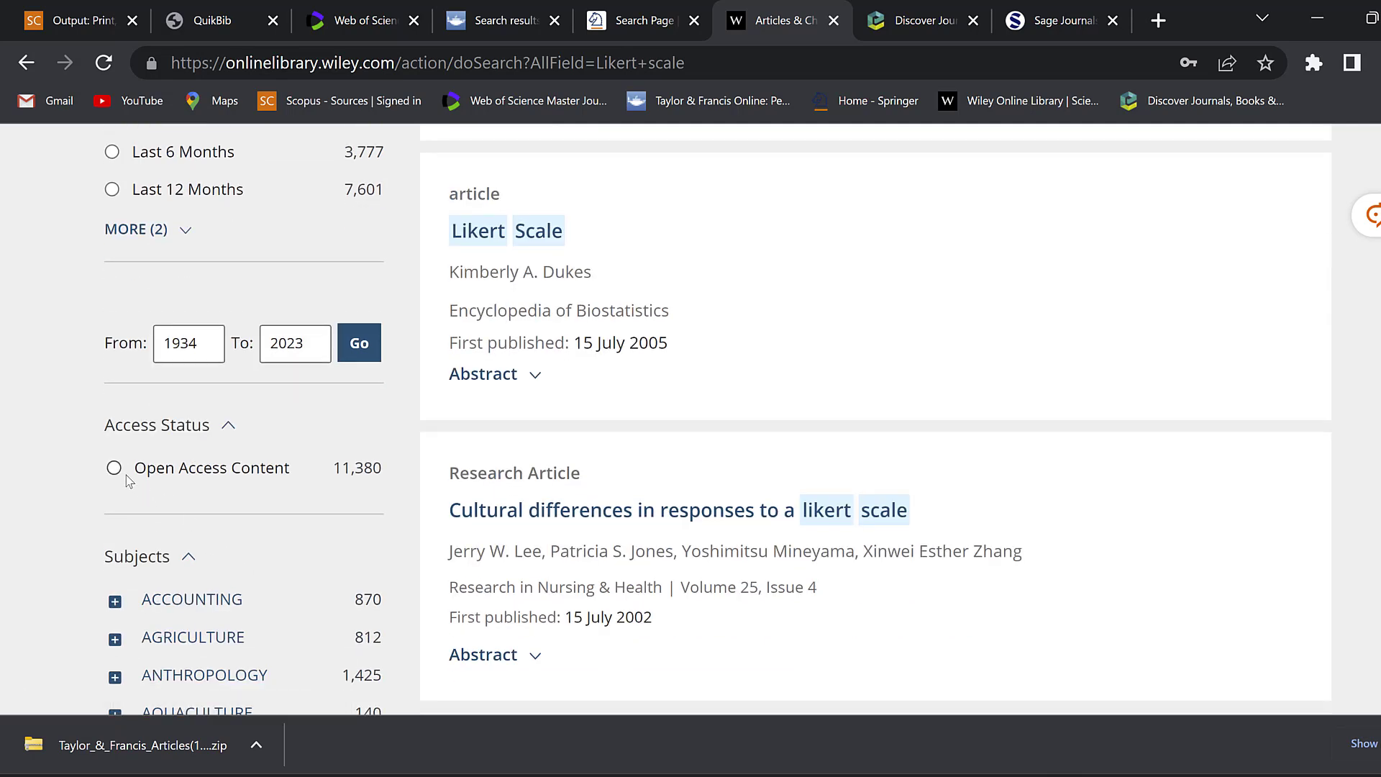
{"action": "scroll", "coordinate": [128, 480], "scroll_direction": "down", "scroll_amount": 3}
{"action": "scroll", "coordinate": [216, 432], "scroll_direction": "down", "scroll_amount": 3}
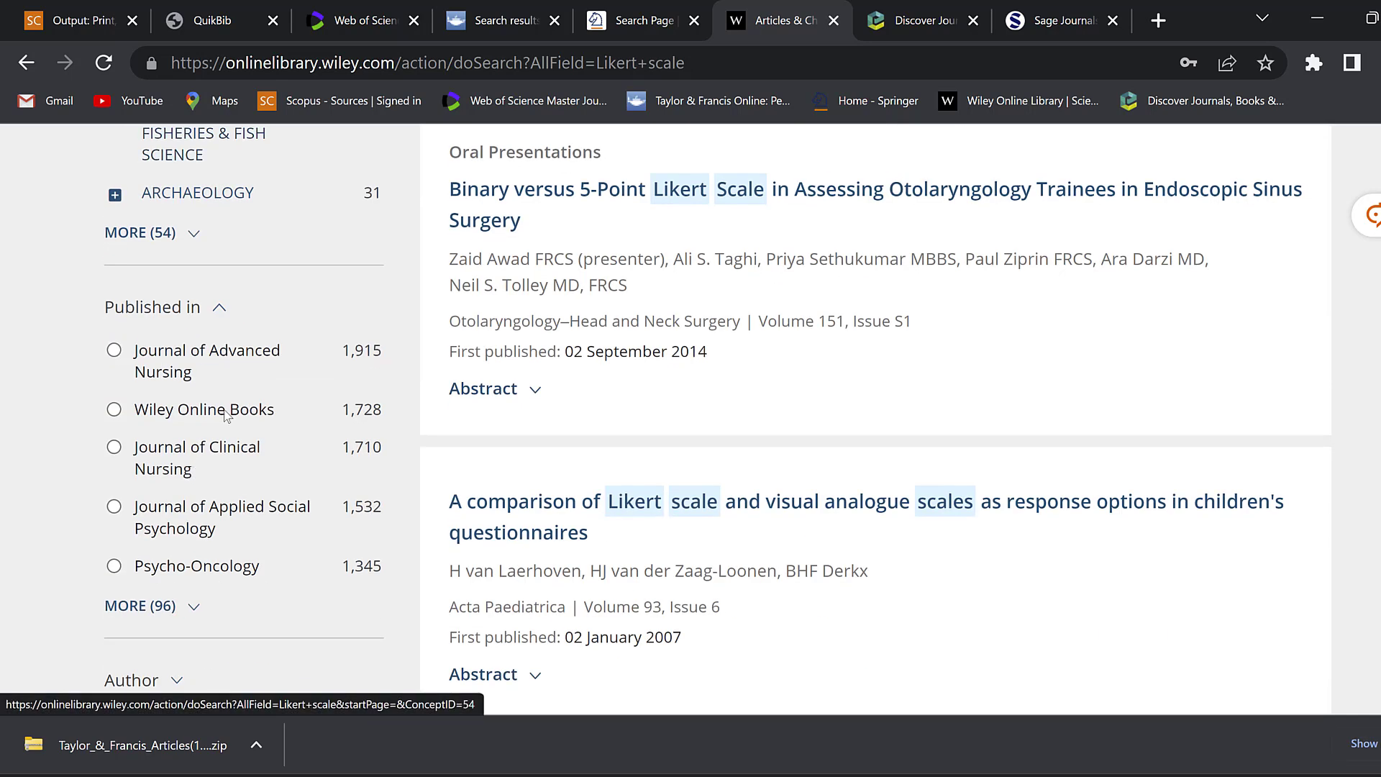
{"action": "scroll", "coordinate": [216, 414], "scroll_direction": "down", "scroll_amount": 3}
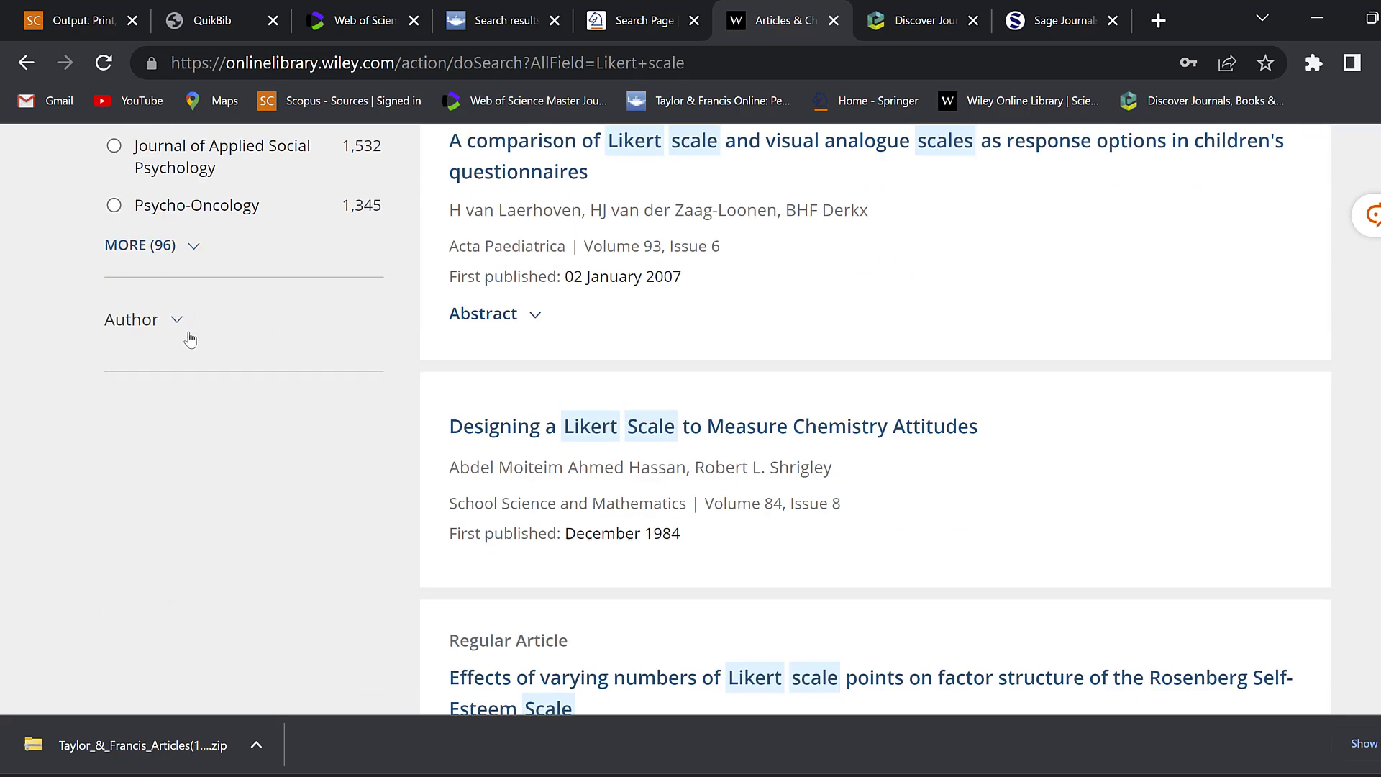
{"action": "scroll", "coordinate": [894, 497], "scroll_direction": "up", "scroll_amount": 6}
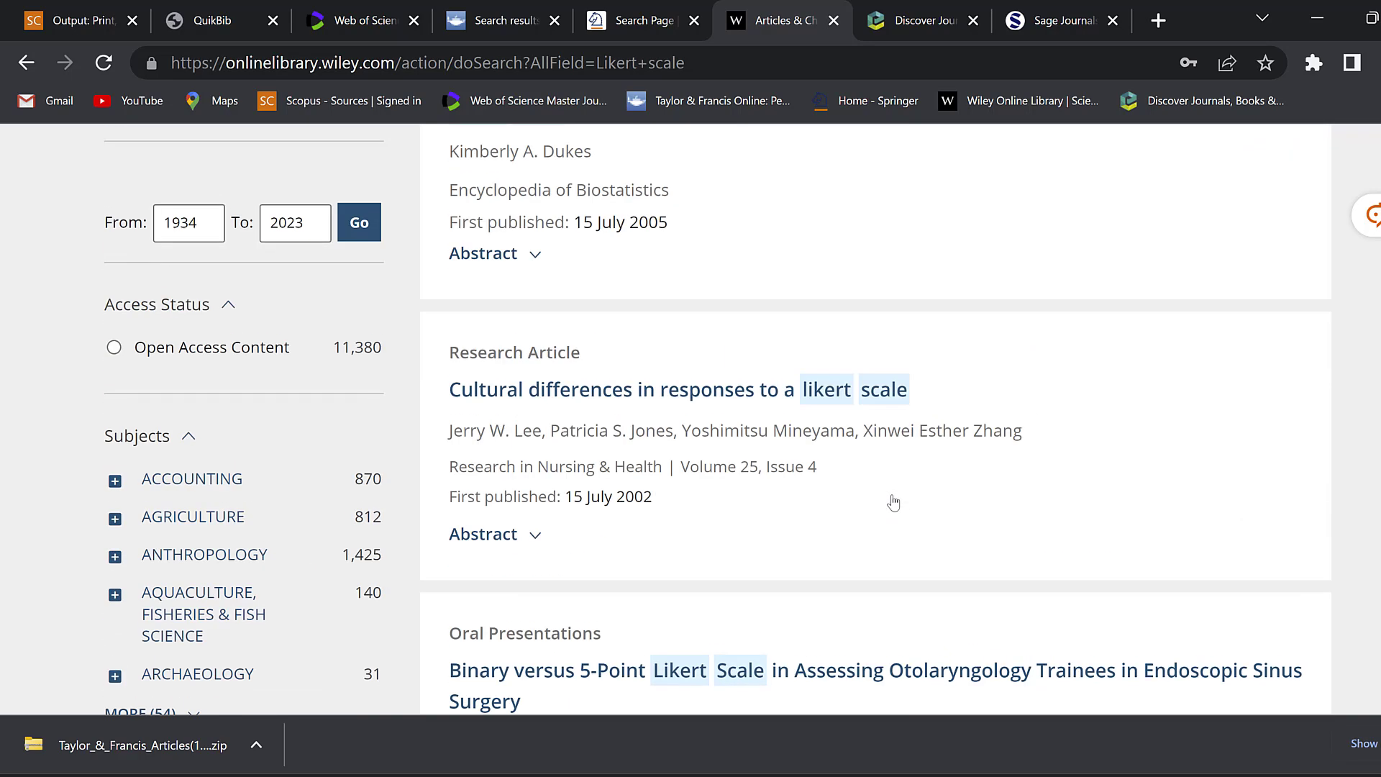
{"action": "scroll", "coordinate": [894, 501], "scroll_direction": "up", "scroll_amount": 8}
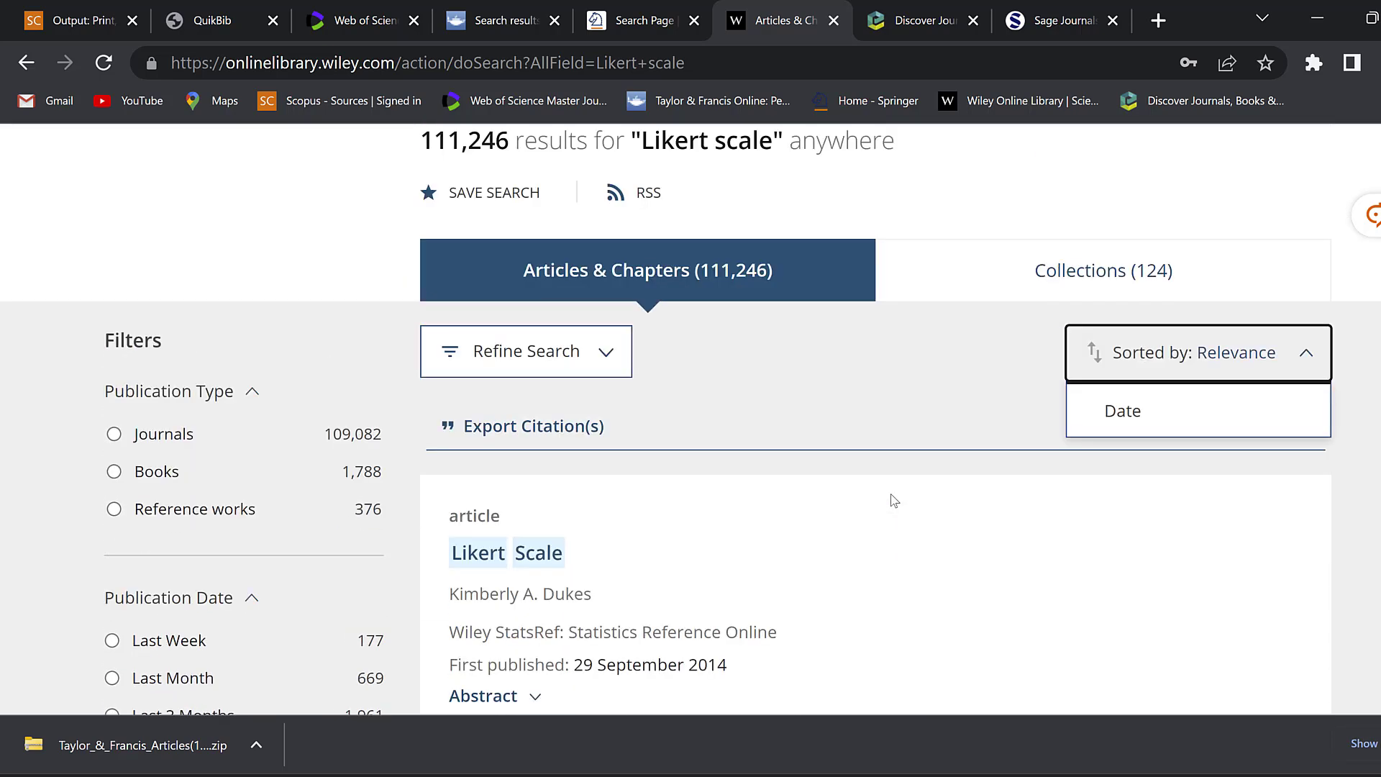
Export the first three results' citations as plain text and open pericles_exported_citations.txt
{"action": "left_click", "coordinate": [510, 429]}
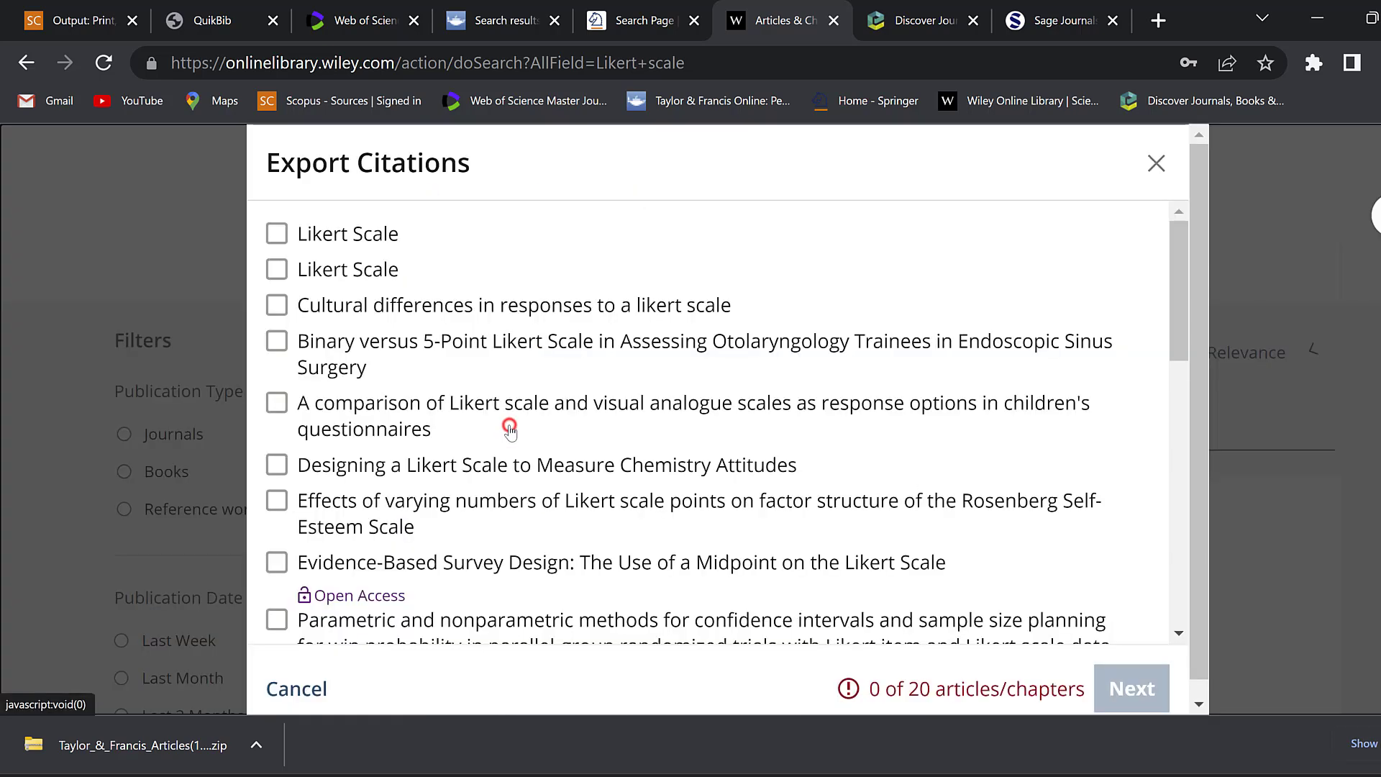
{"action": "left_click", "coordinate": [270, 242]}
{"action": "left_click", "coordinate": [276, 269]}
{"action": "left_click", "coordinate": [276, 305]}
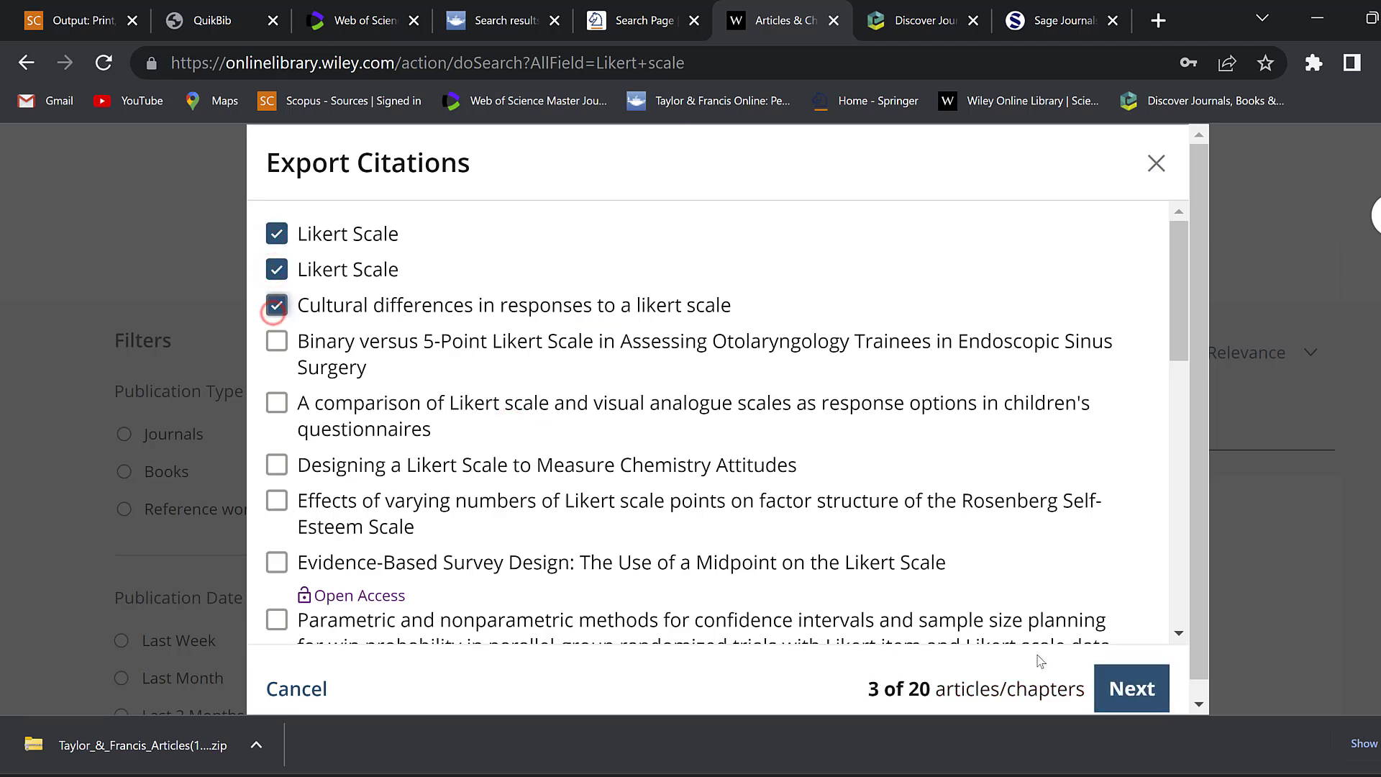
{"action": "left_click", "coordinate": [1148, 703]}
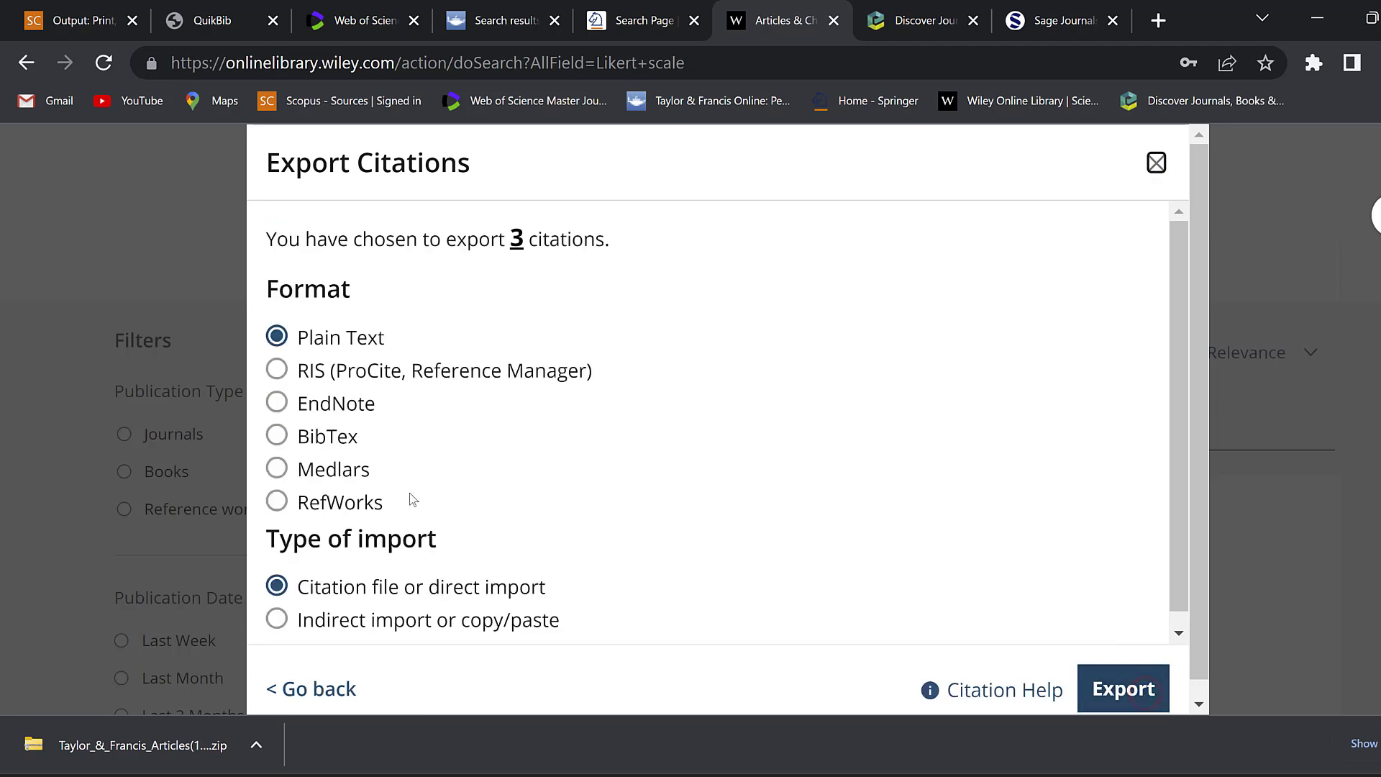
{"action": "scroll", "coordinate": [408, 477], "scroll_direction": "down", "scroll_amount": 1}
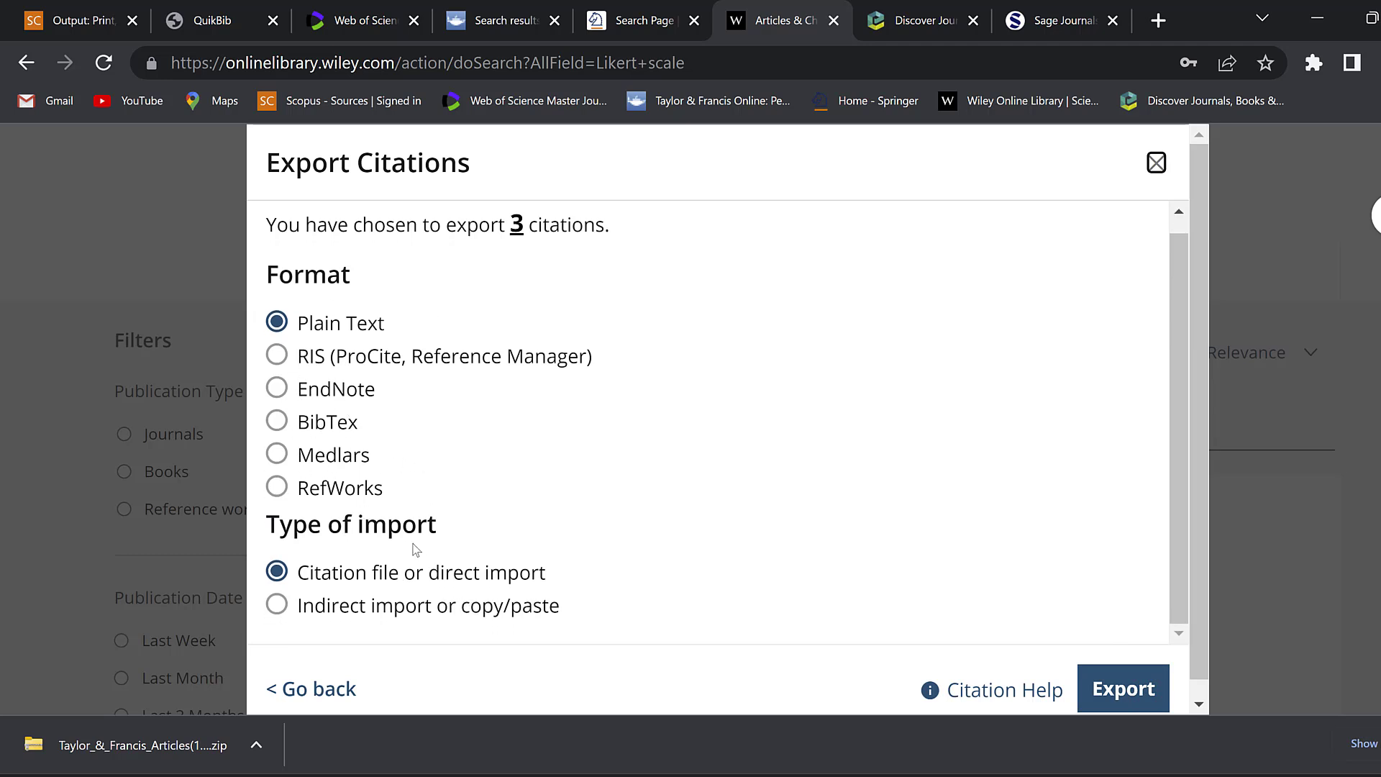
{"action": "left_click", "coordinate": [1119, 688]}
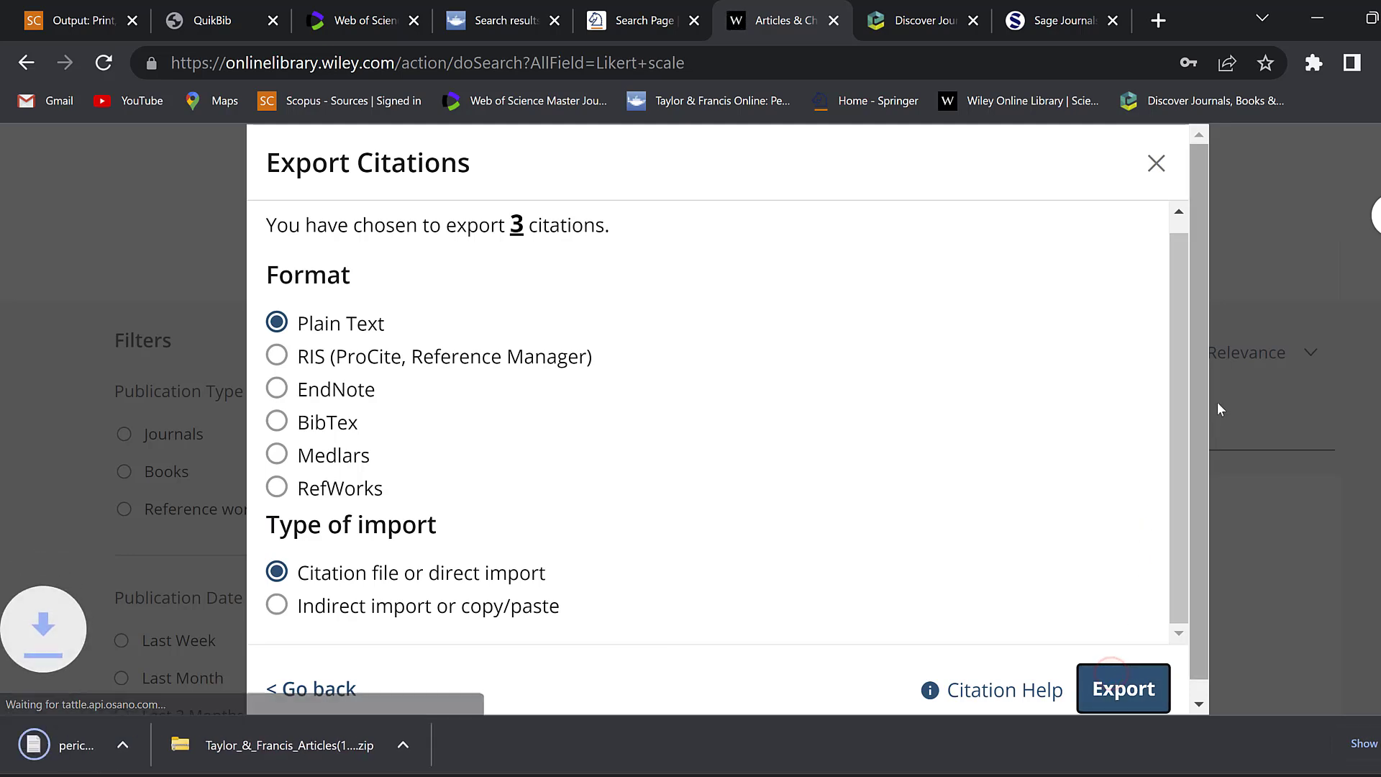
{"action": "left_click", "coordinate": [130, 748]}
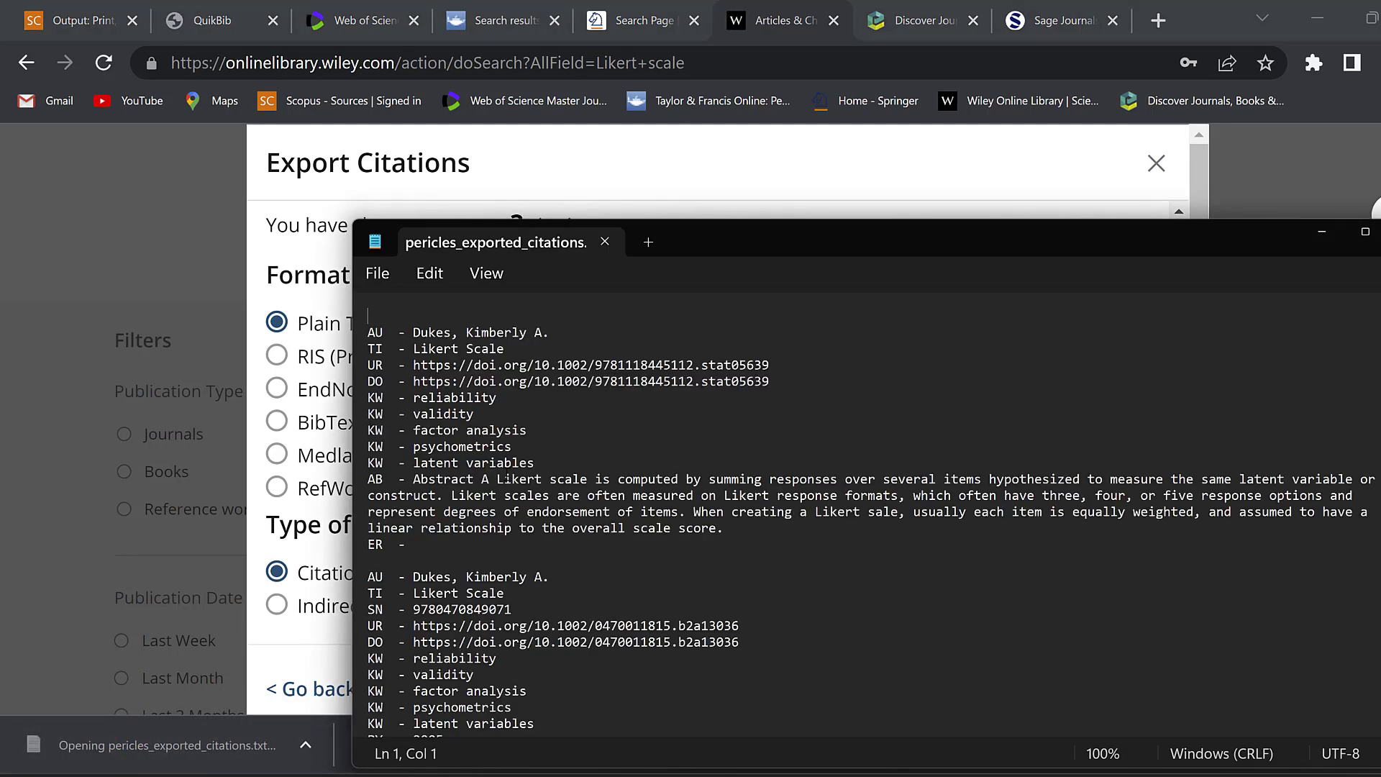
{"action": "left_click_drag", "start_coordinate": [369, 332], "coordinate": [683, 741]}
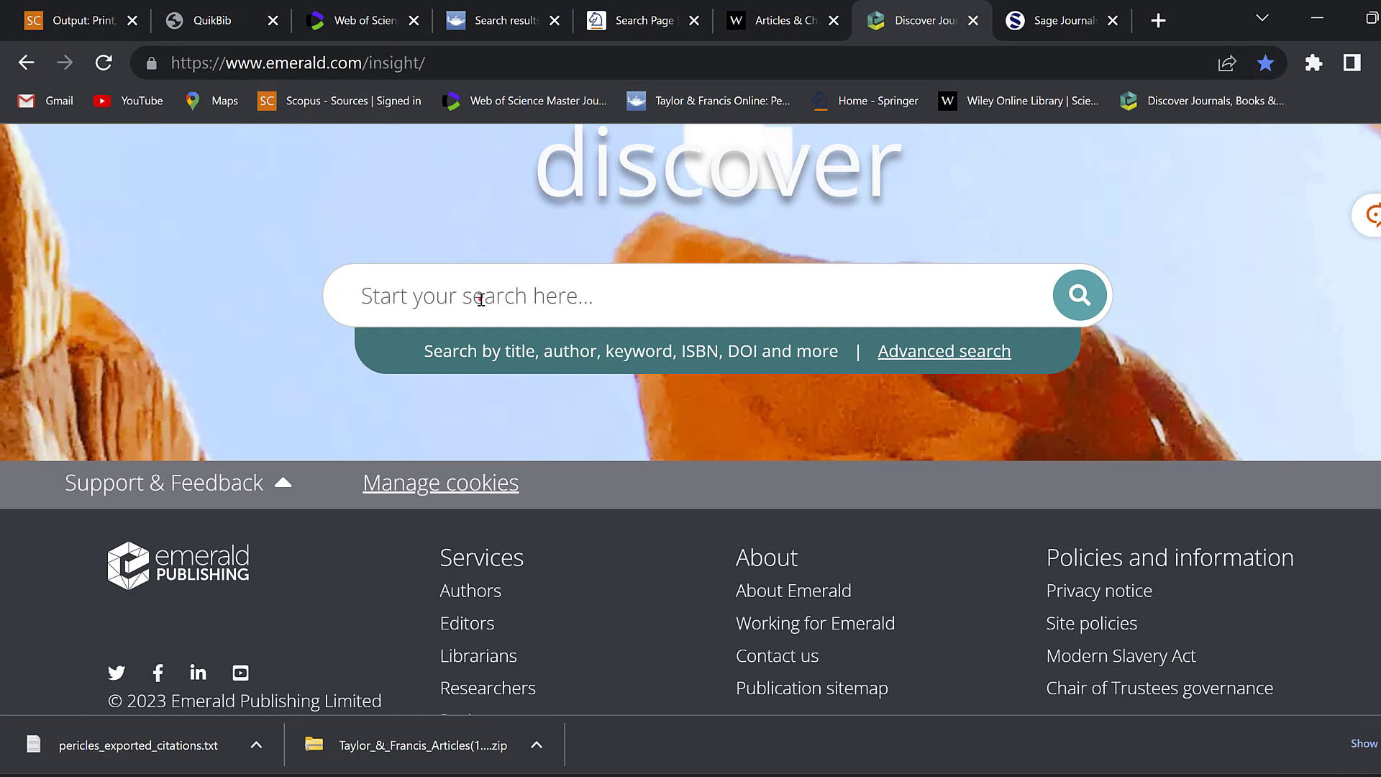
Search Emerald Insight for 'Likert scale', finding over 45,000 results
{"action": "left_click", "coordinate": [480, 299]}
{"action": "type", "text": "Like"}
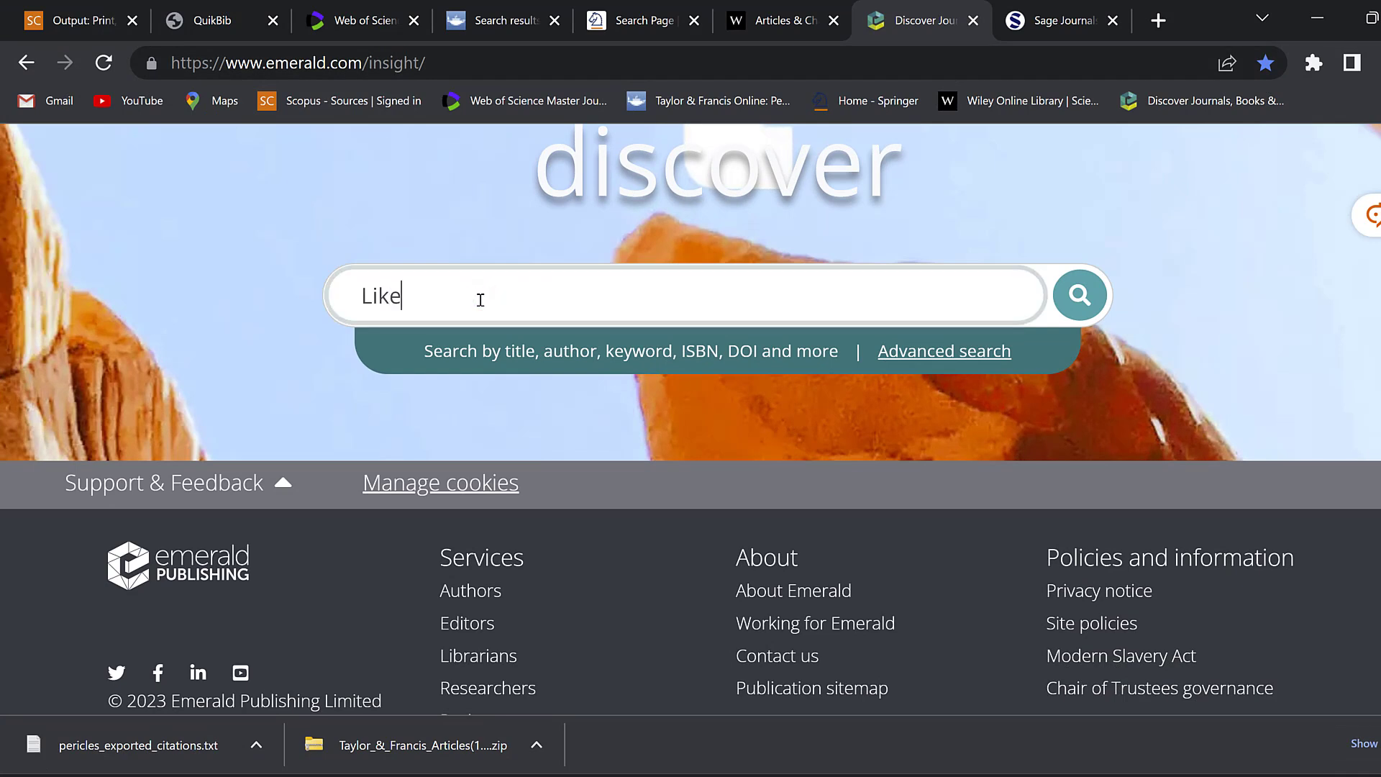
{"action": "type", "text": "rt scql"}
{"action": "left_click", "coordinate": [1080, 296]}
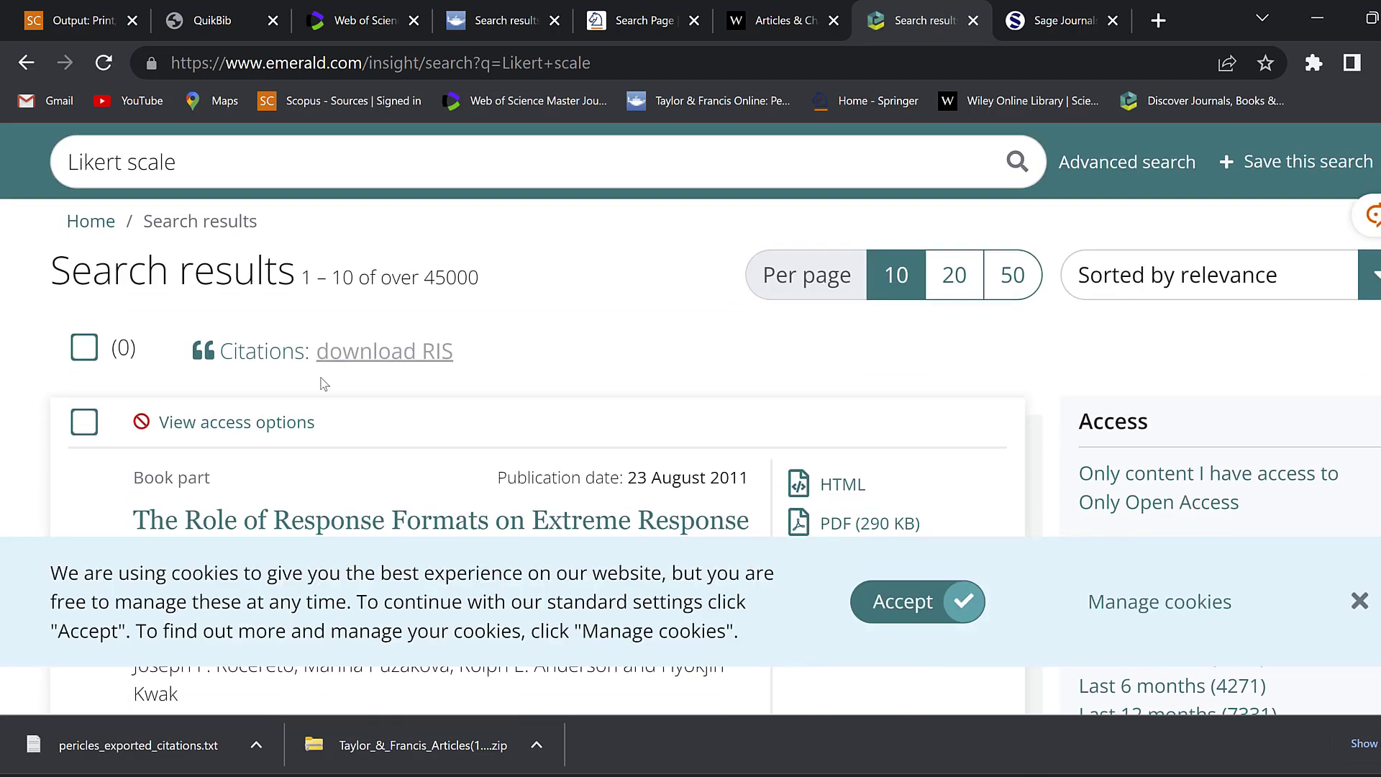
{"action": "scroll", "coordinate": [448, 369], "scroll_direction": "up", "scroll_amount": 2}
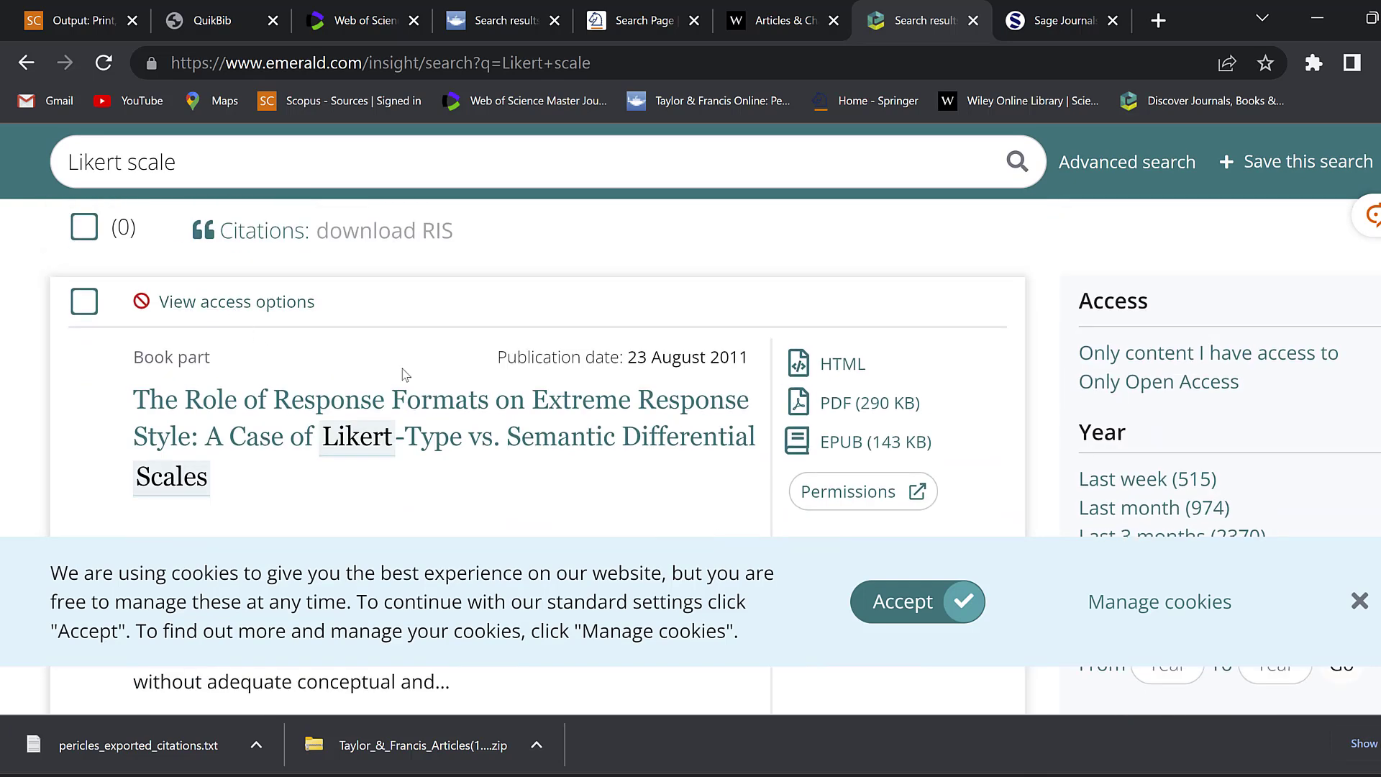
{"action": "scroll", "coordinate": [224, 160], "scroll_direction": "up", "scroll_amount": 3}
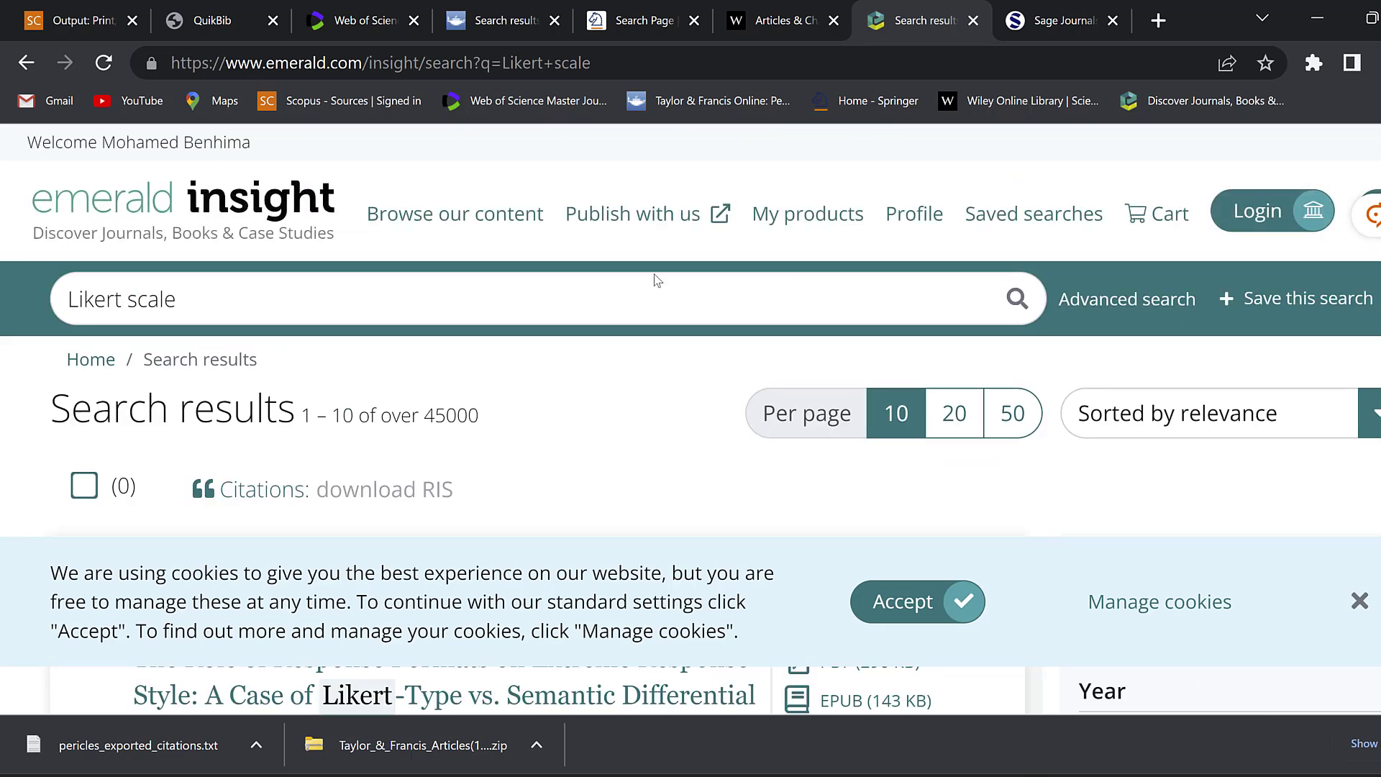
{"action": "scroll", "coordinate": [135, 430], "scroll_direction": "down", "scroll_amount": 2}
Select all ten results, accept cookies, and download their citations as RIS
{"action": "left_click", "coordinate": [85, 348]}
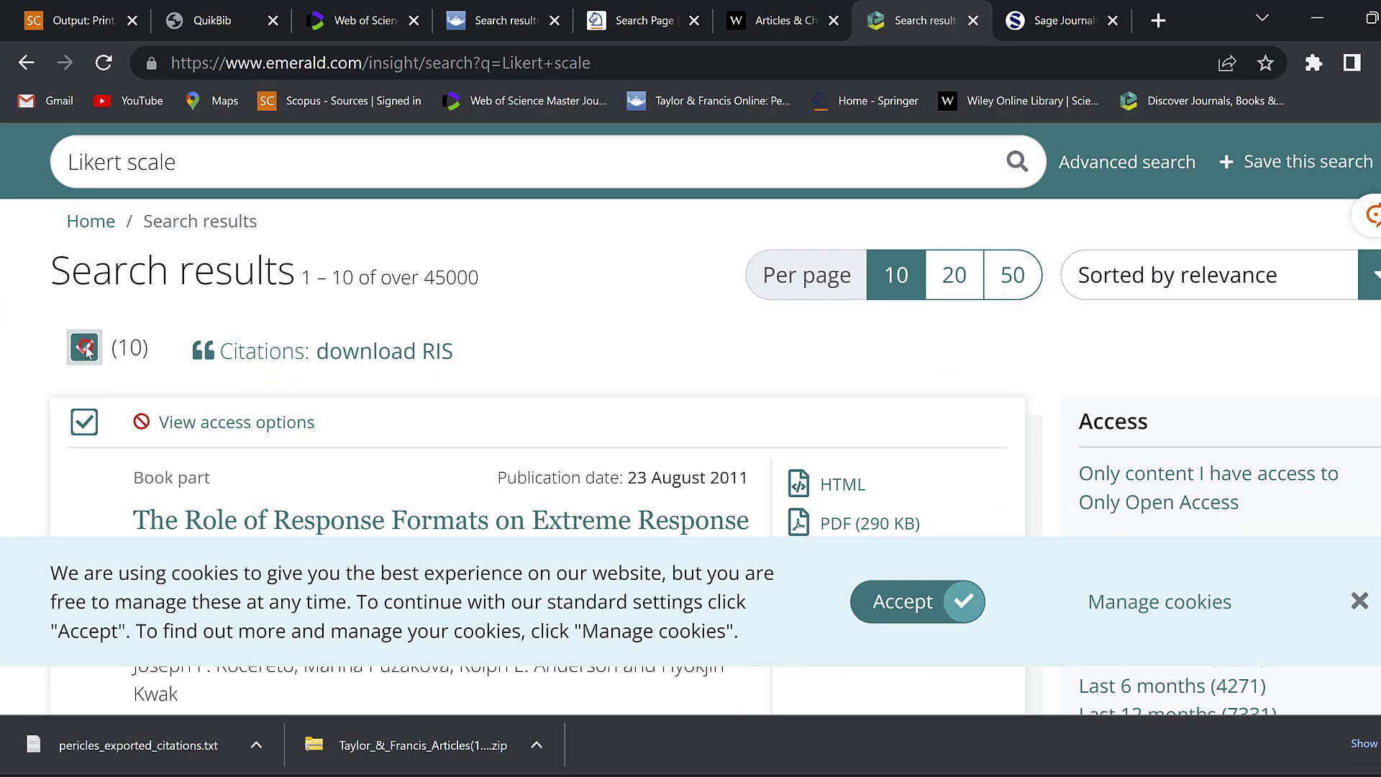
{"action": "scroll", "coordinate": [822, 442], "scroll_direction": "down", "scroll_amount": 2}
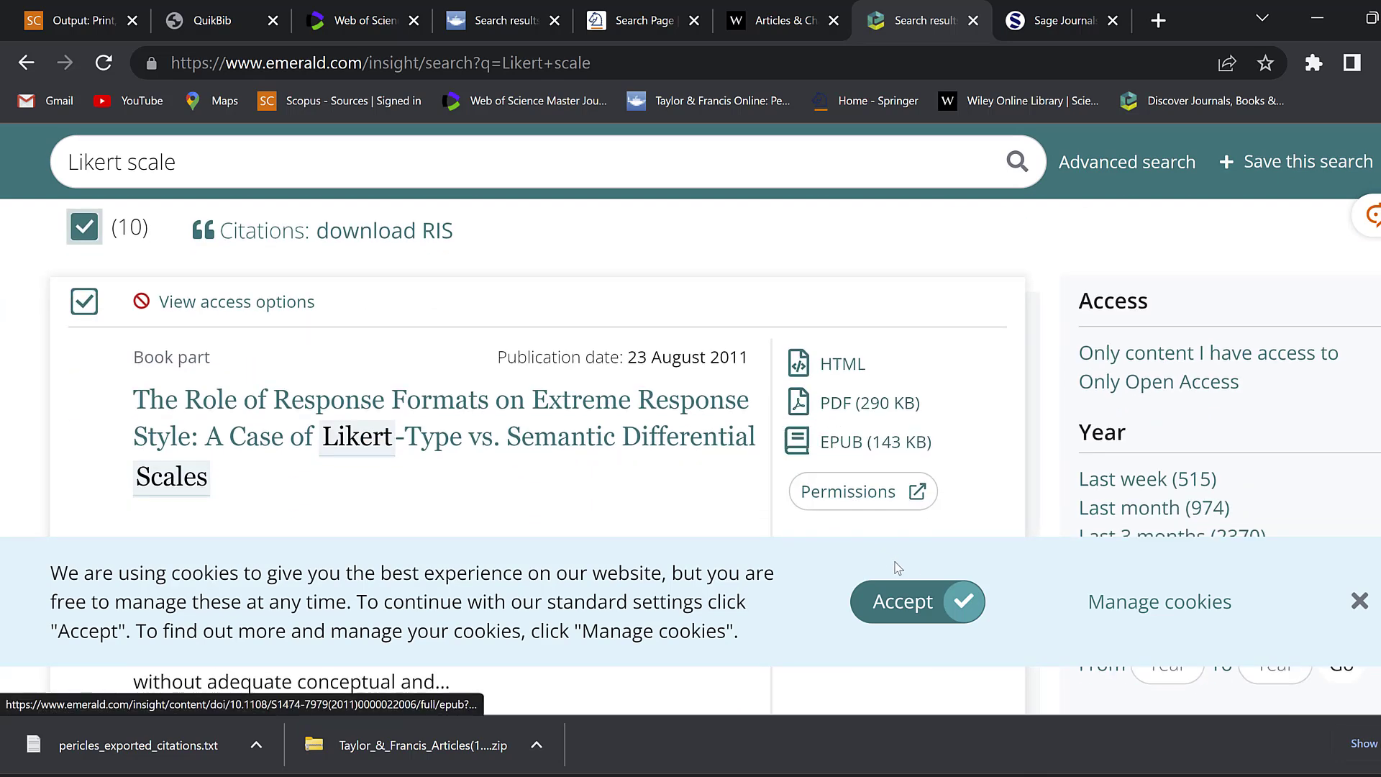
{"action": "left_click", "coordinate": [926, 607]}
{"action": "scroll", "coordinate": [982, 373], "scroll_direction": "up", "scroll_amount": 2}
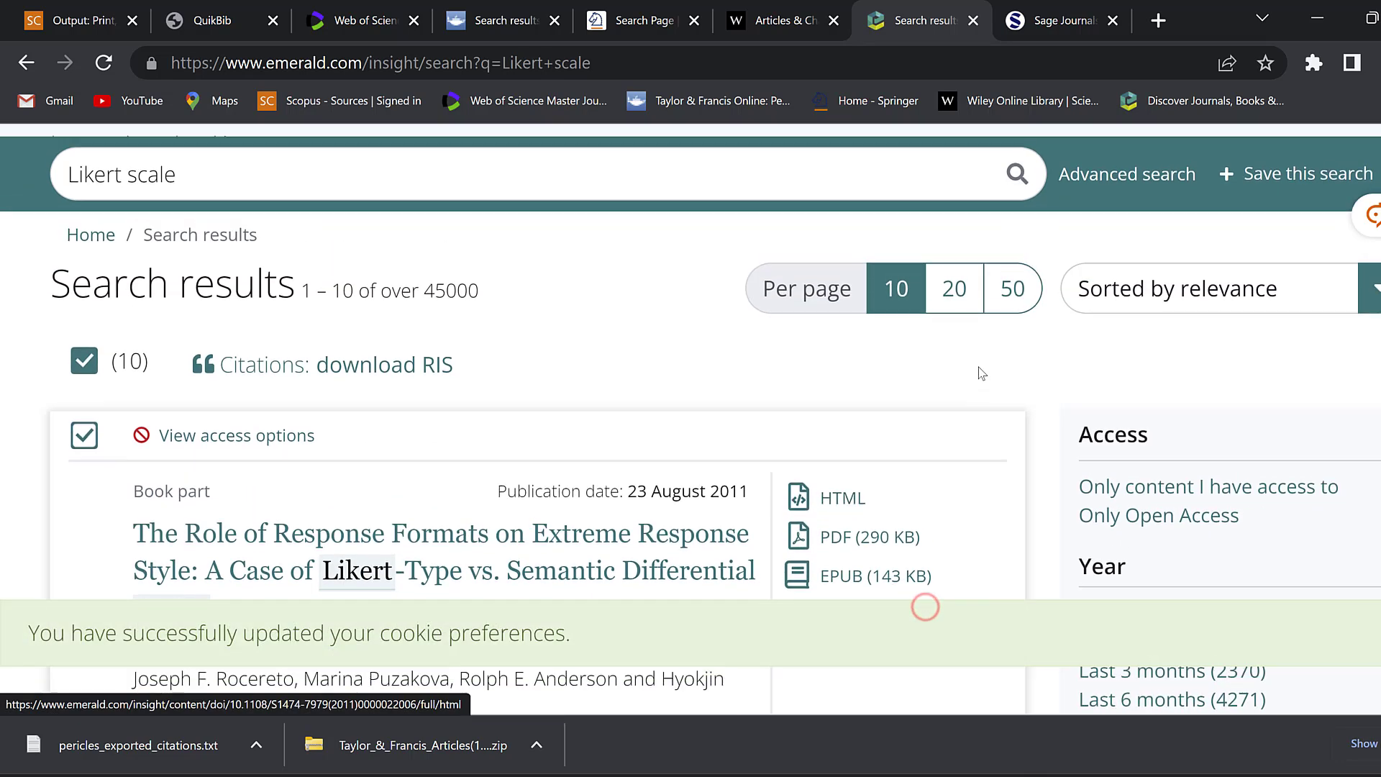
{"action": "left_click", "coordinate": [1218, 423]}
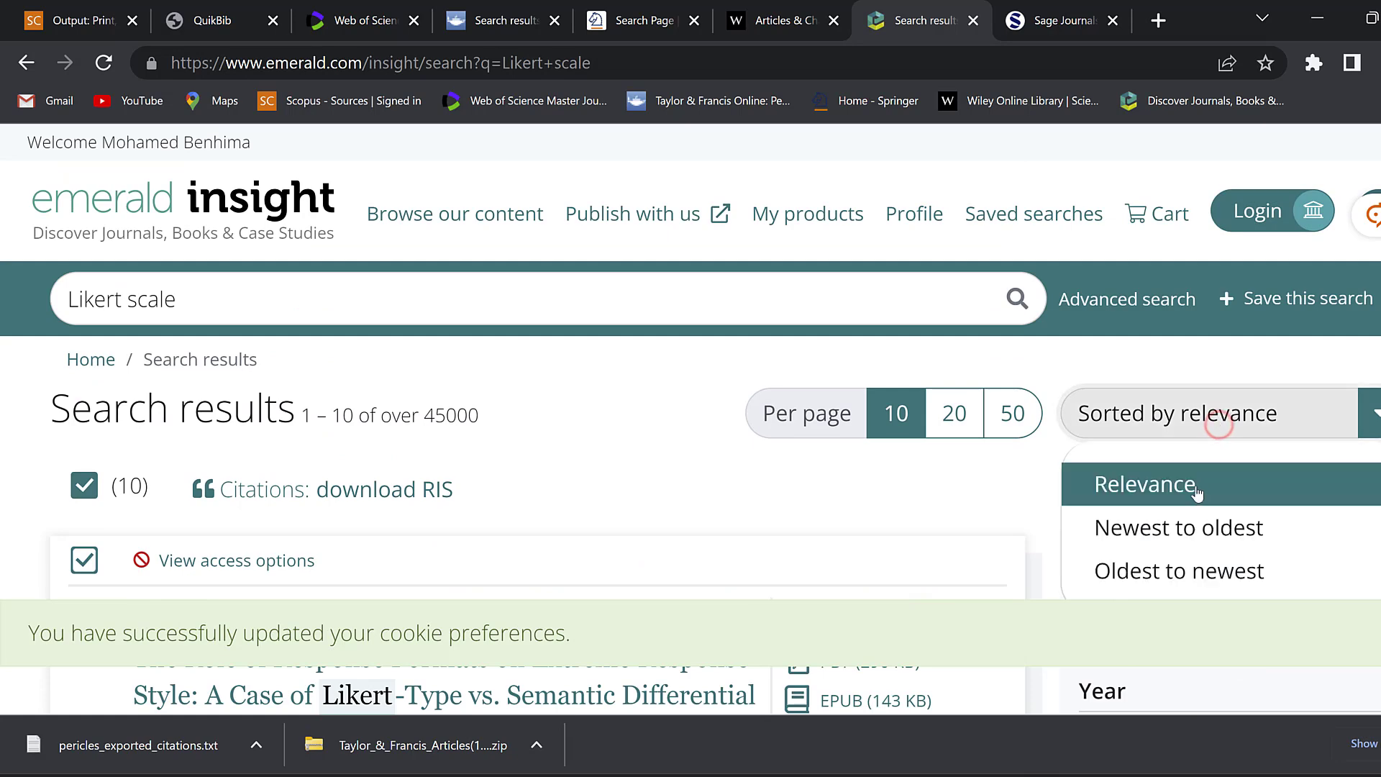
{"action": "scroll", "coordinate": [1180, 460], "scroll_direction": "down", "scroll_amount": 2}
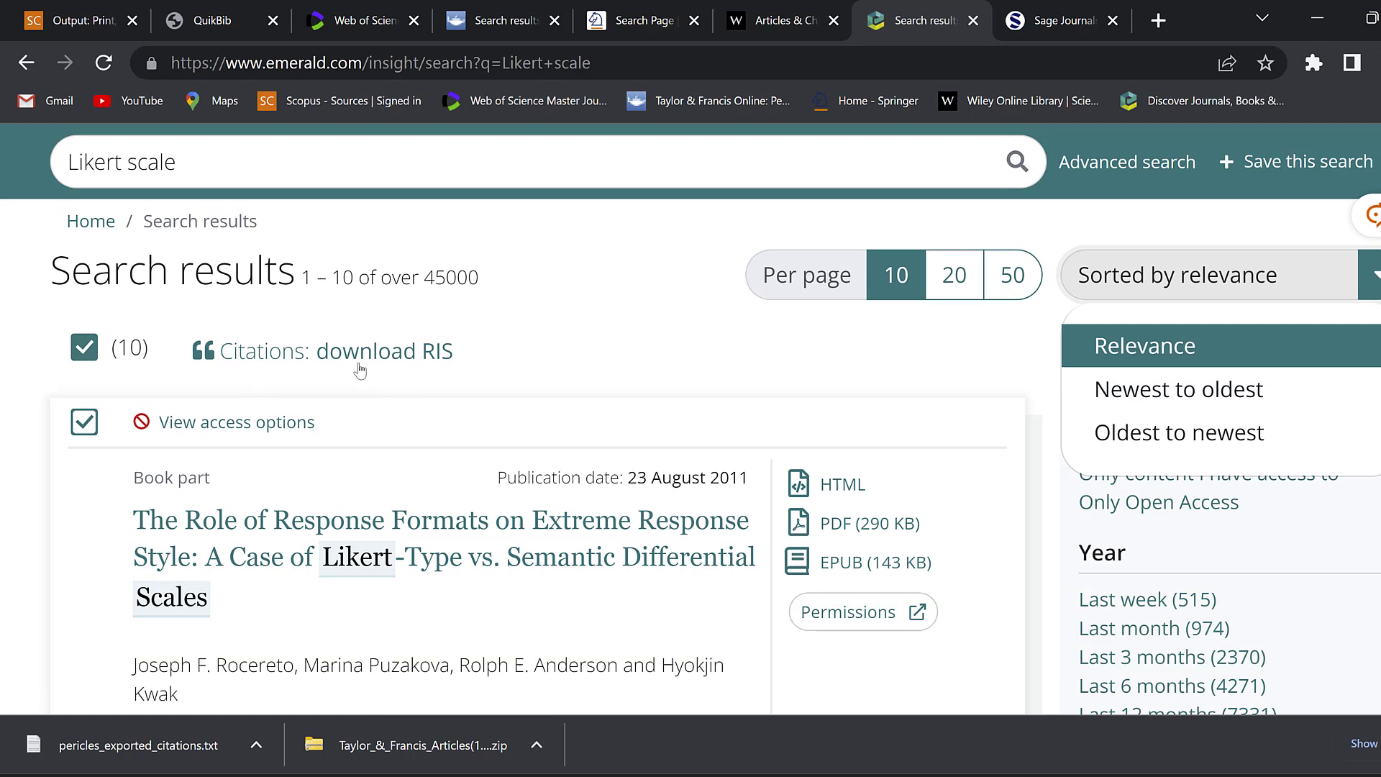
{"action": "left_click", "coordinate": [408, 356]}
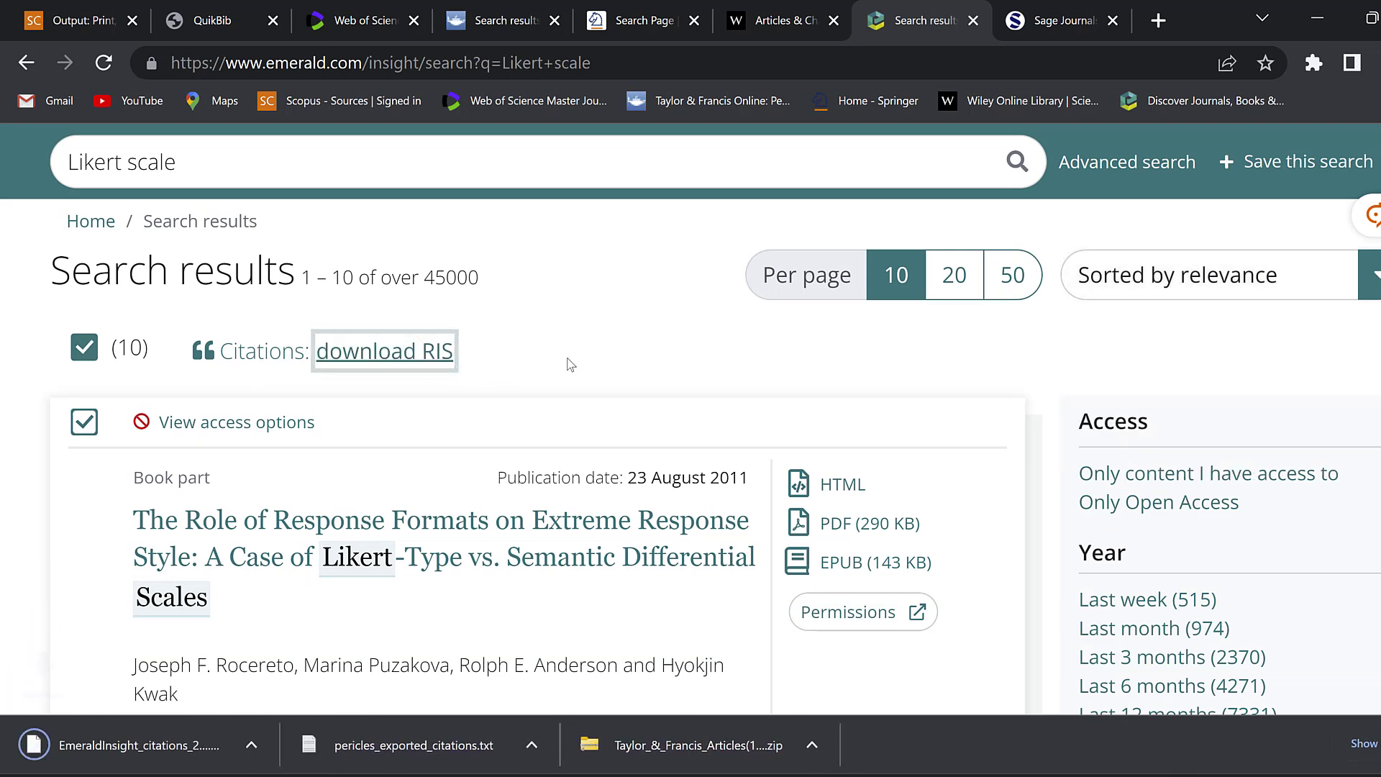
Import the Emerald RIS citations into a new Zotero collection, then go back to the Emerald results
{"action": "left_click", "coordinate": [175, 741]}
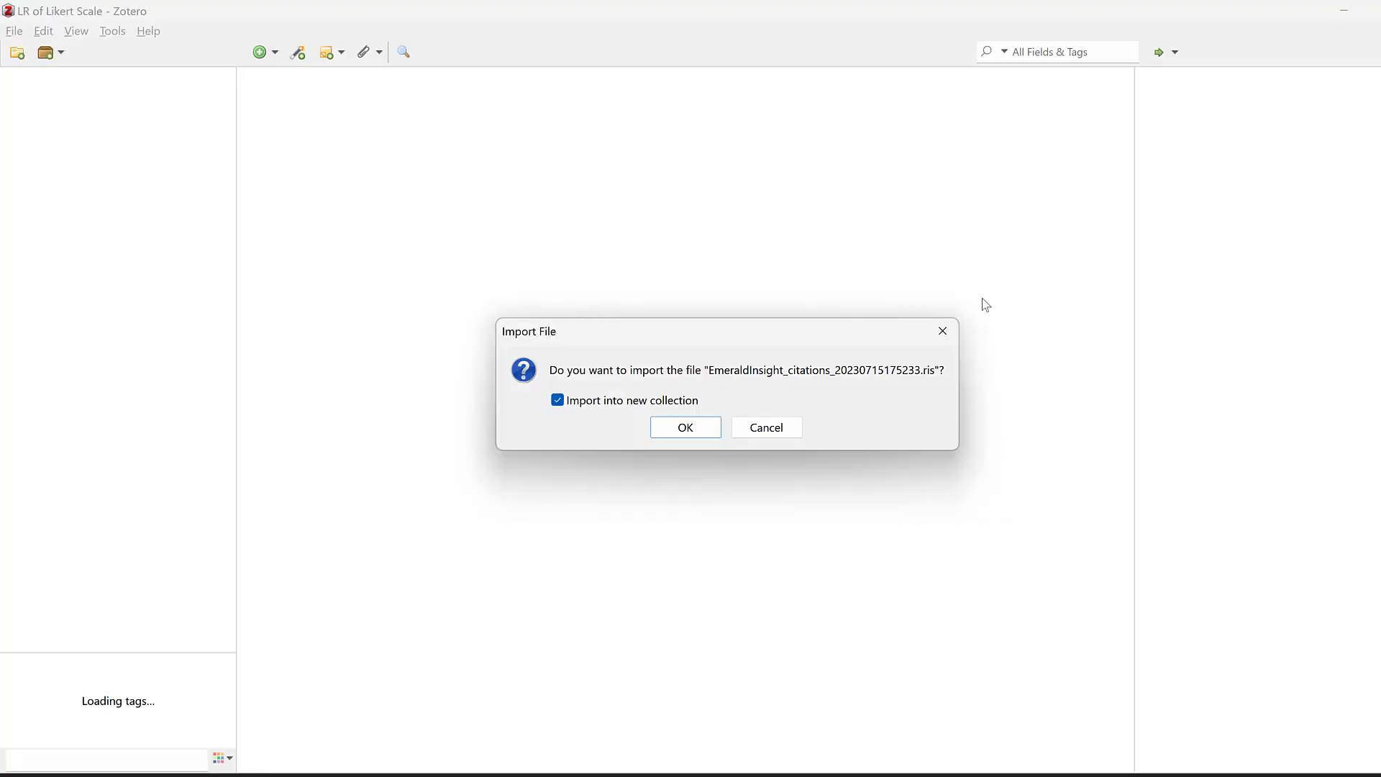
{"action": "left_click", "coordinate": [687, 428]}
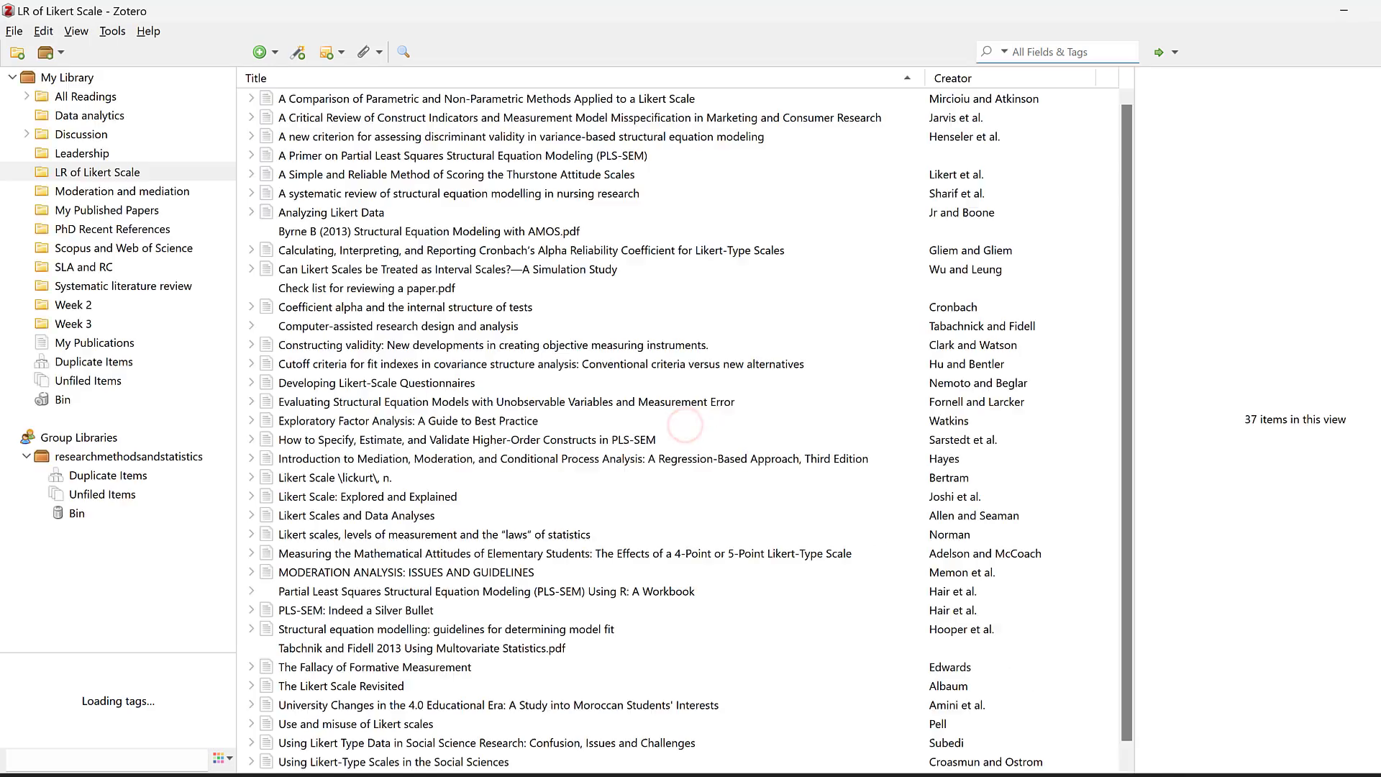
{"action": "left_click", "coordinate": [999, 774]}
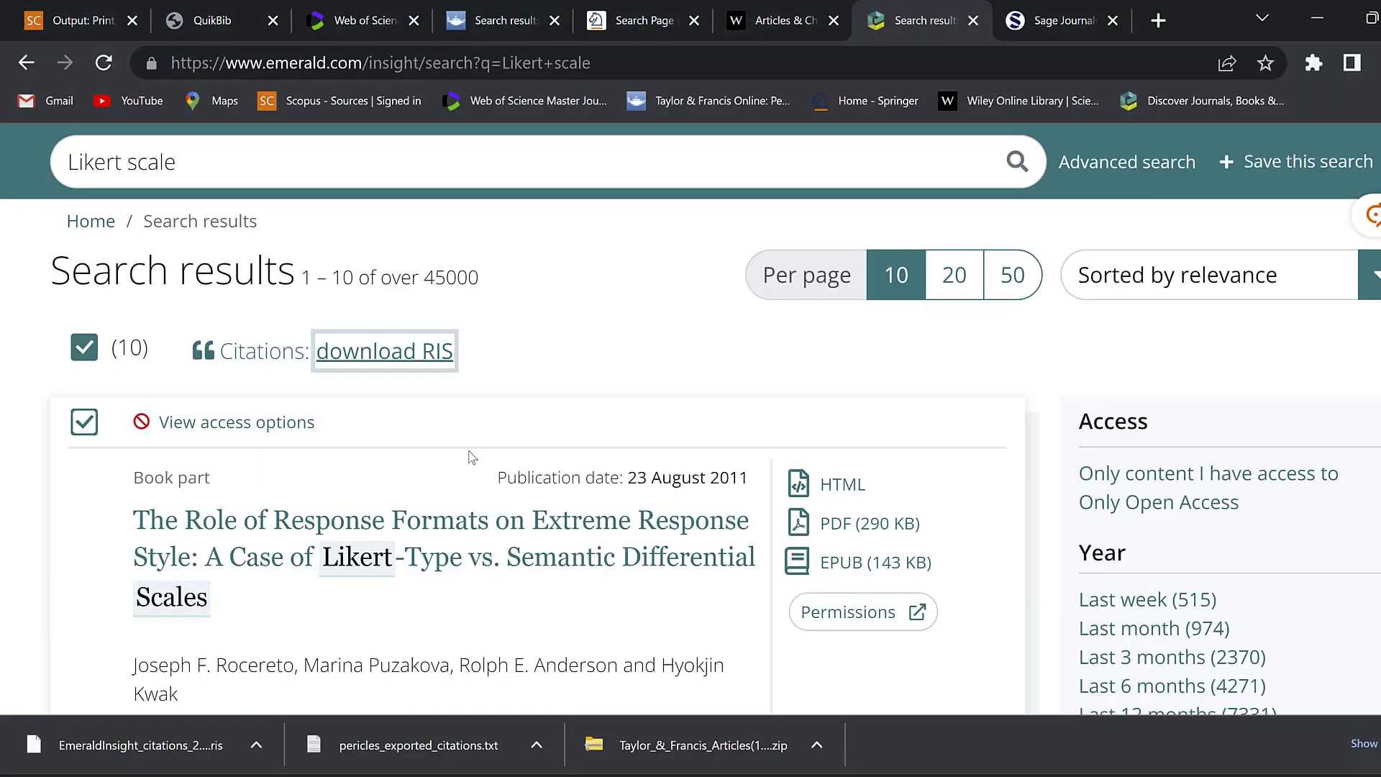
{"action": "scroll", "coordinate": [797, 372], "scroll_direction": "down", "scroll_amount": 5}
{"action": "scroll", "coordinate": [849, 363], "scroll_direction": "down", "scroll_amount": 5}
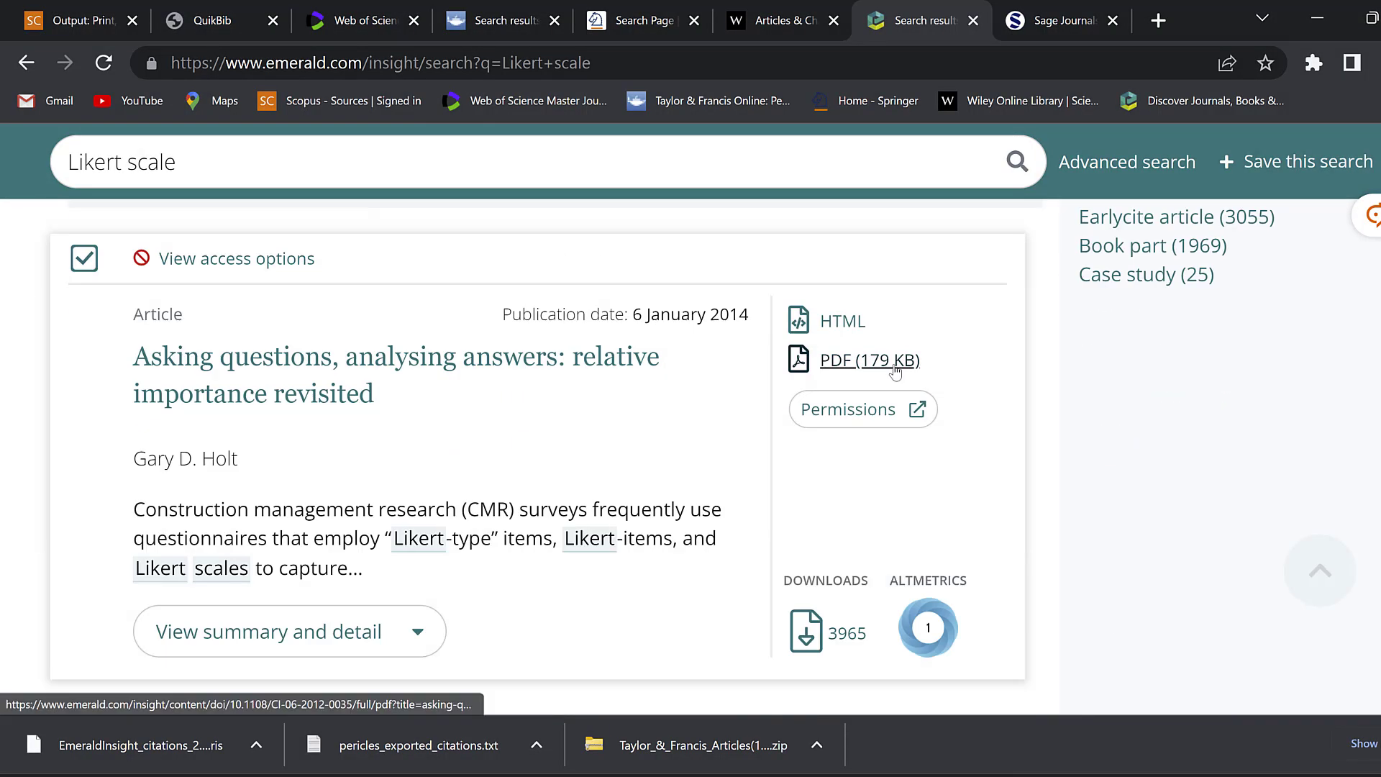
{"action": "scroll", "coordinate": [848, 476], "scroll_direction": "down", "scroll_amount": 3}
{"action": "scroll", "coordinate": [309, 453], "scroll_direction": "down", "scroll_amount": 4}
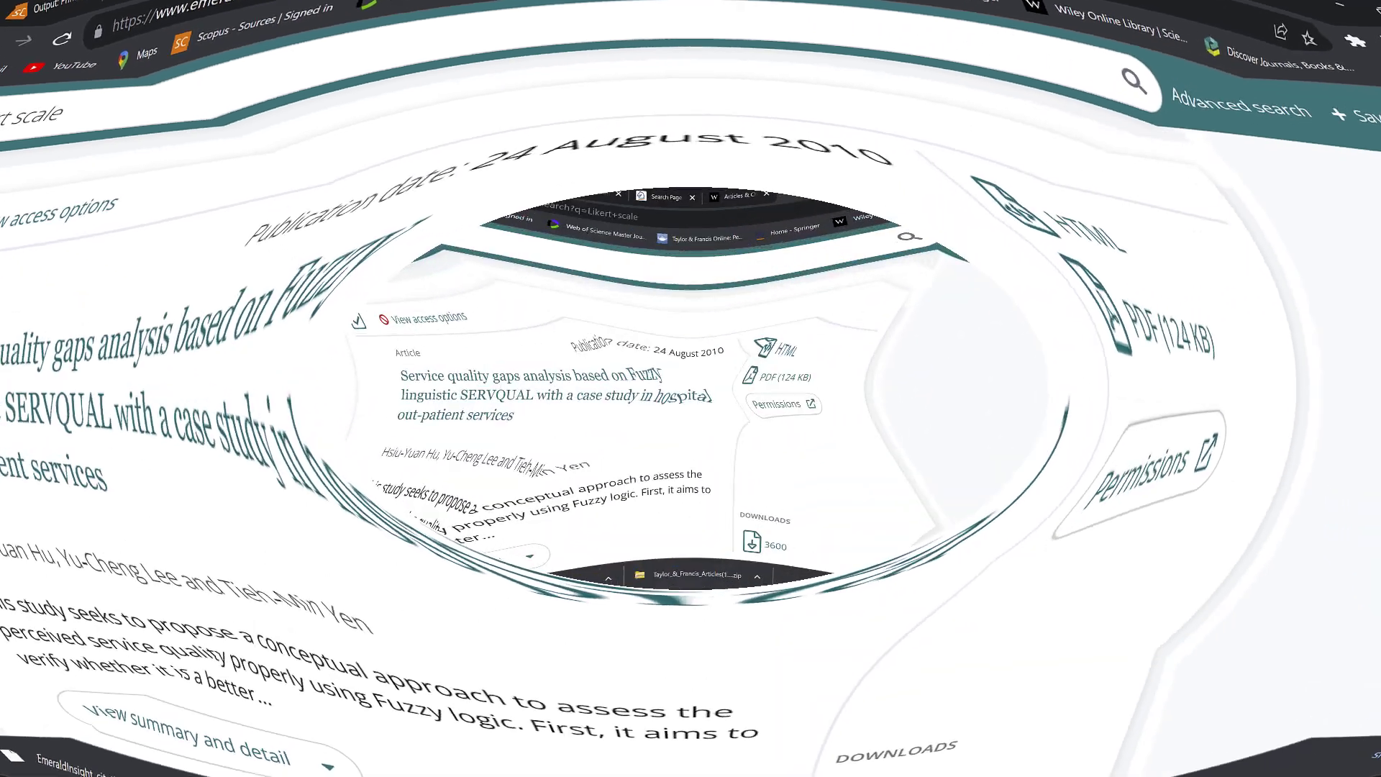
Search Sage Journals for 'Likert scale'
{"action": "left_click", "coordinate": [1055, 20]}
{"action": "left_click", "coordinate": [241, 375]}
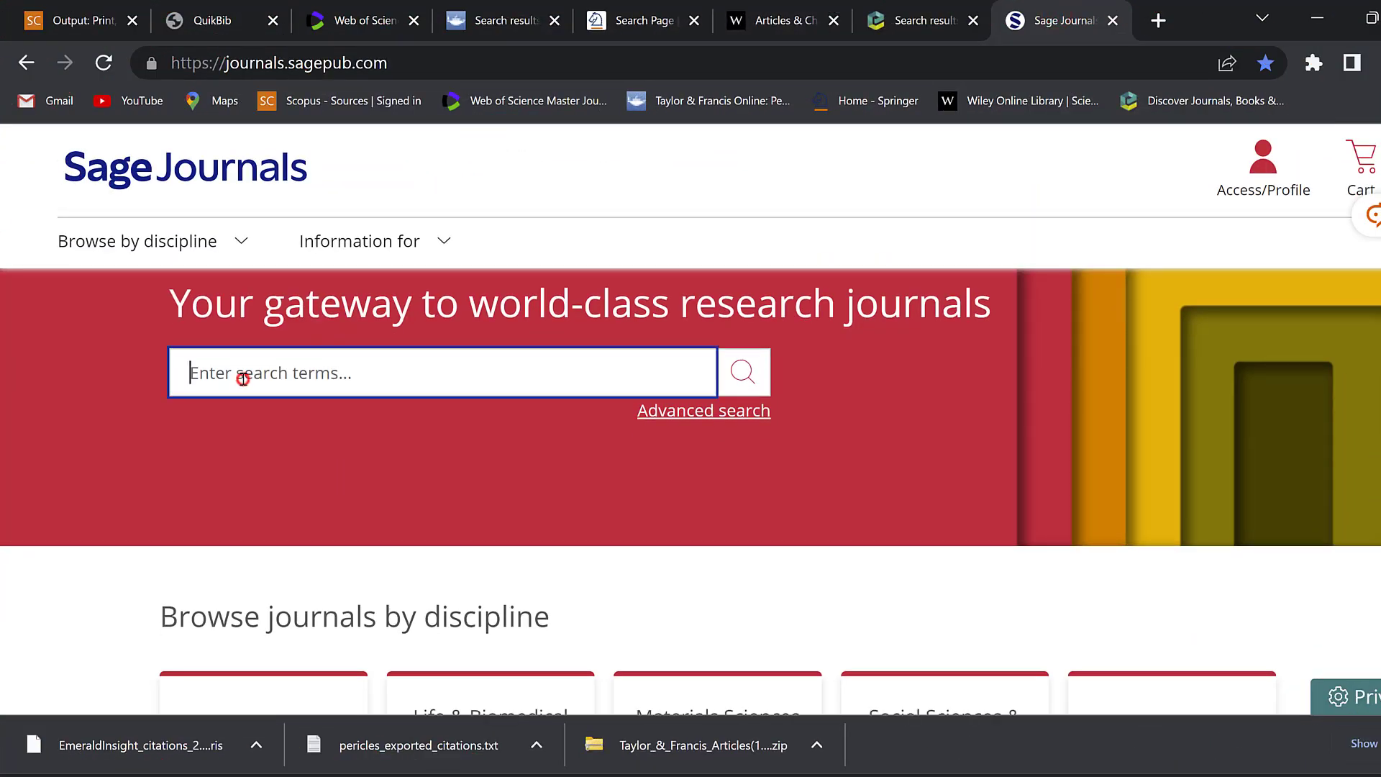
{"action": "type", "text": "4"}
{"action": "type", "text": "ikert scale"}
{"action": "key", "text": "Return"}
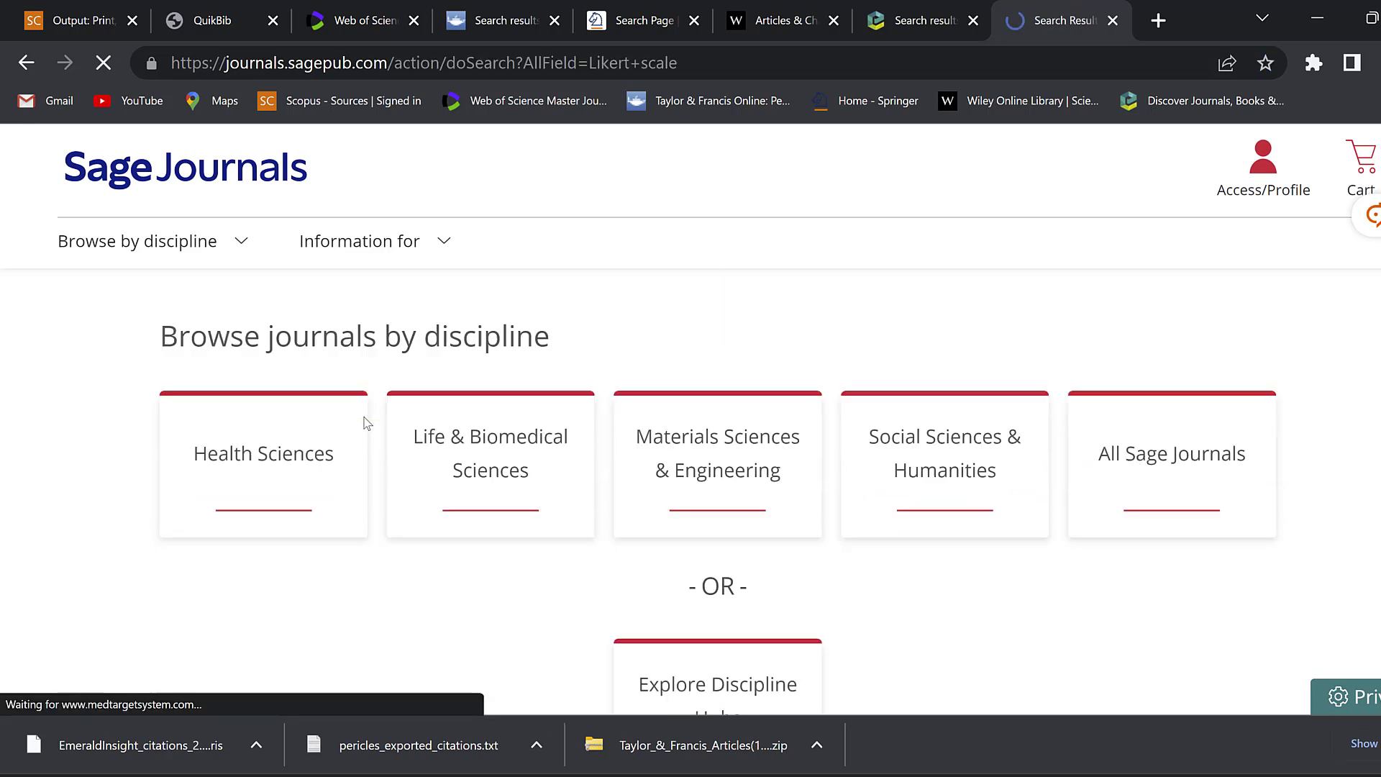
{"action": "scroll", "coordinate": [915, 445], "scroll_direction": "down", "scroll_amount": 2}
{"action": "scroll", "coordinate": [916, 445], "scroll_direction": "down", "scroll_amount": 2}
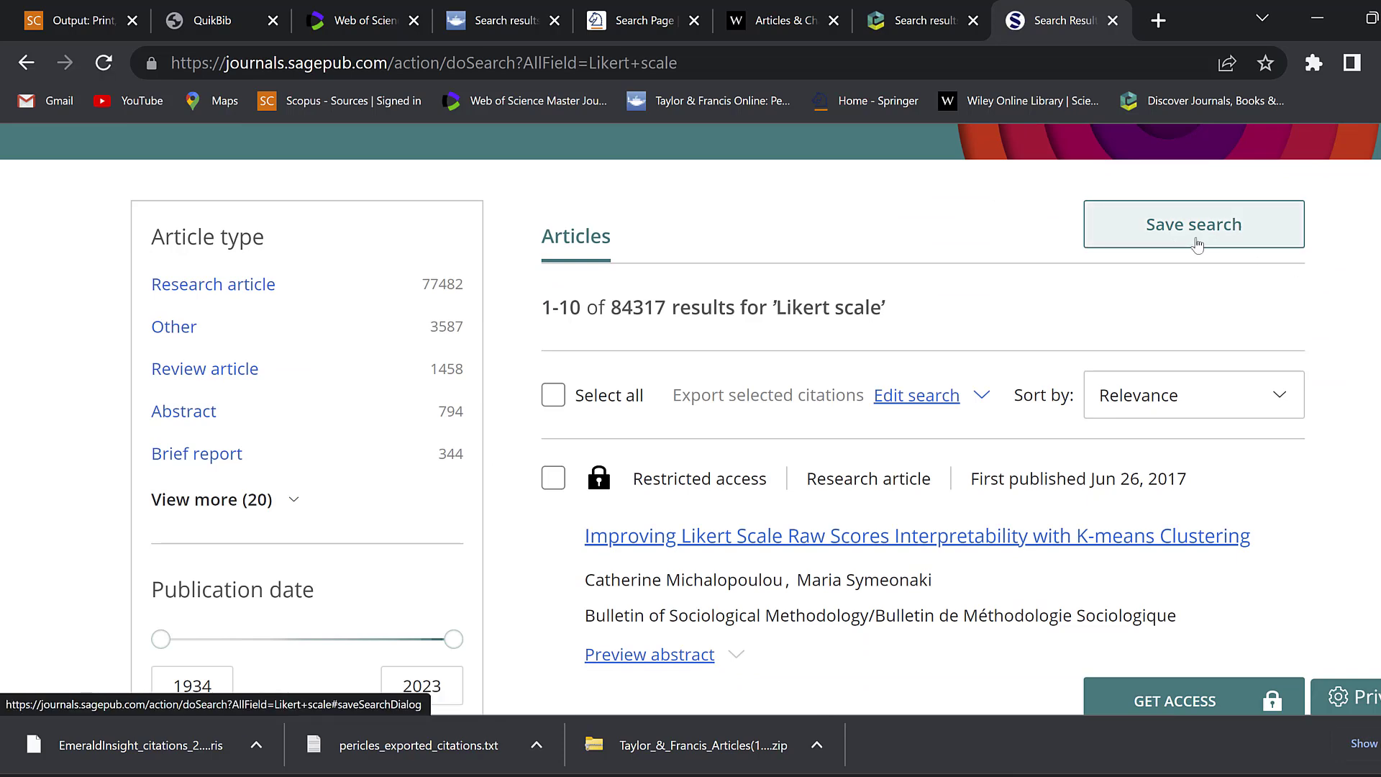
Sort the 84,317 results by Most cited
{"action": "left_click", "coordinate": [1236, 393]}
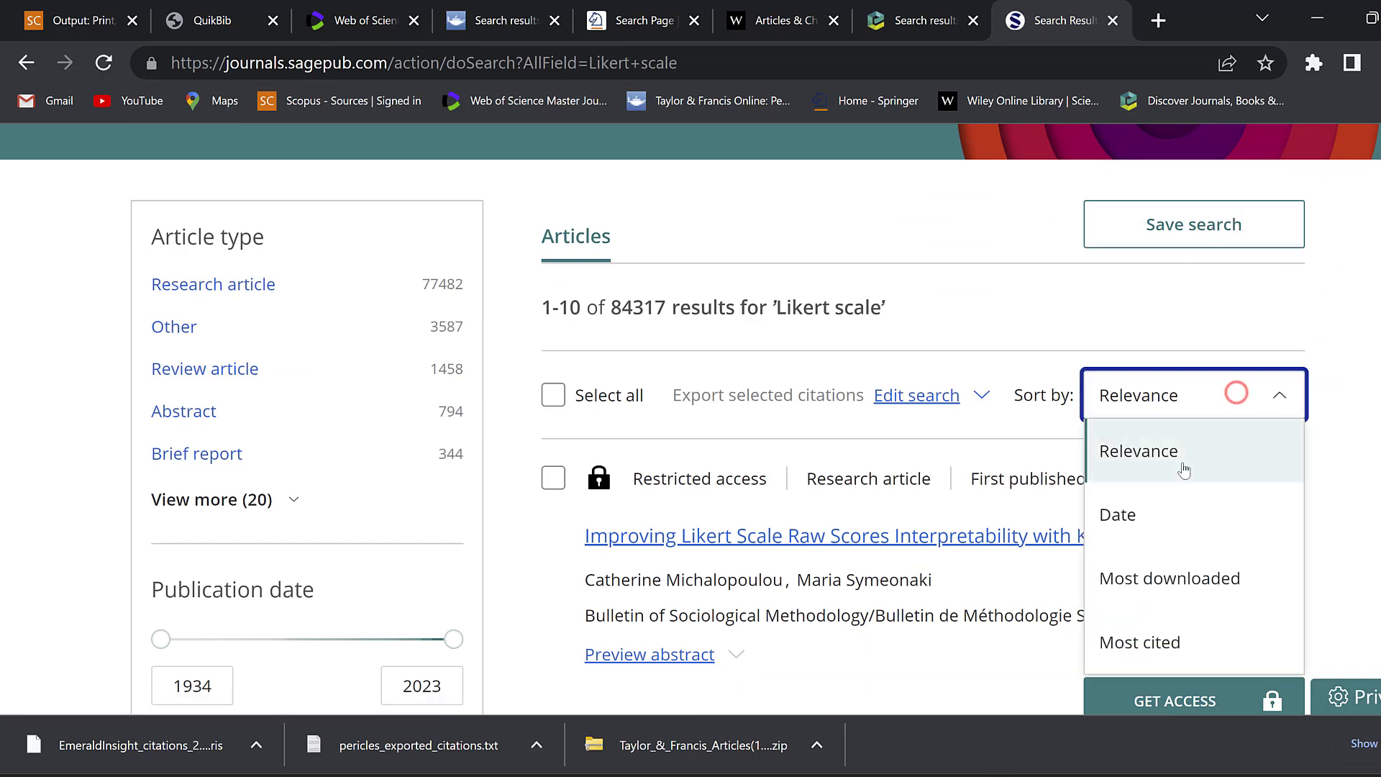
{"action": "scroll", "coordinate": [1151, 504], "scroll_direction": "down", "scroll_amount": 2}
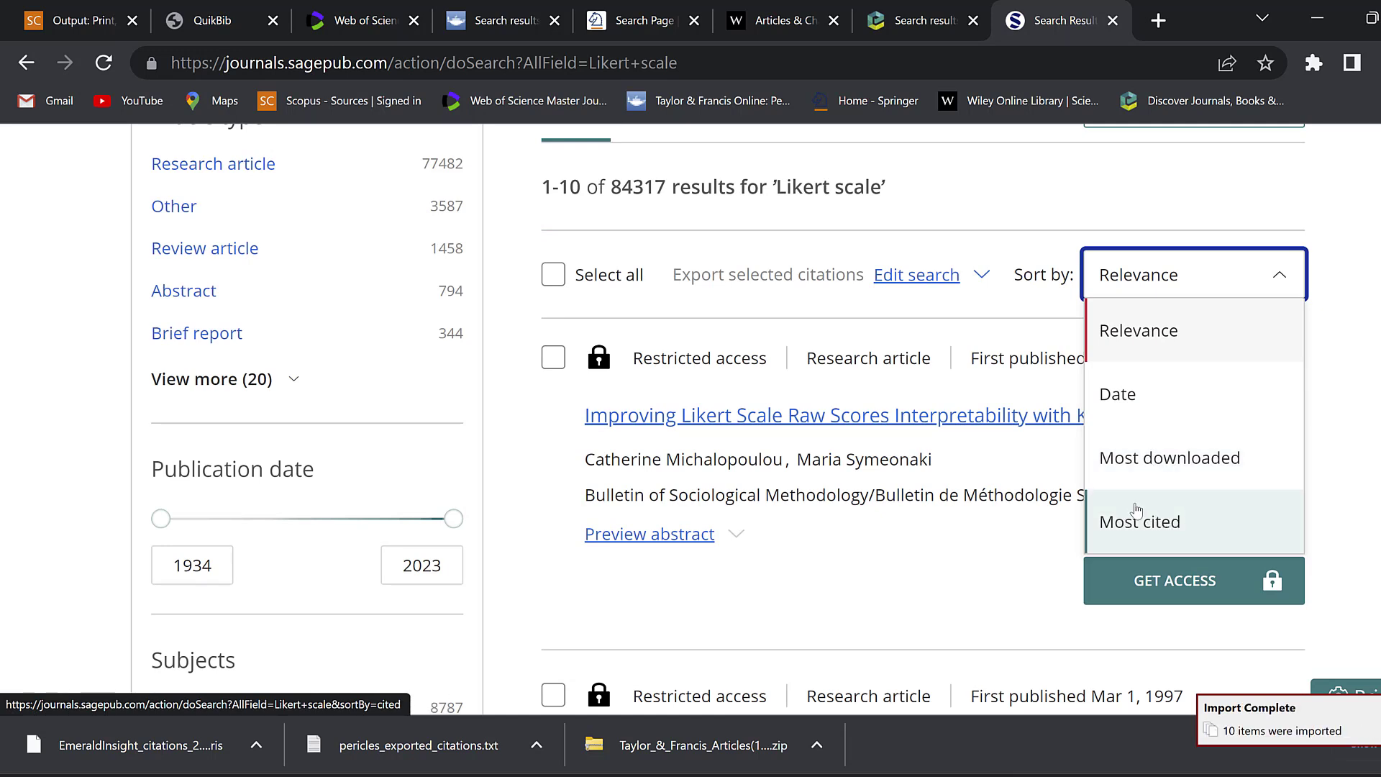
{"action": "left_click", "coordinate": [1146, 511]}
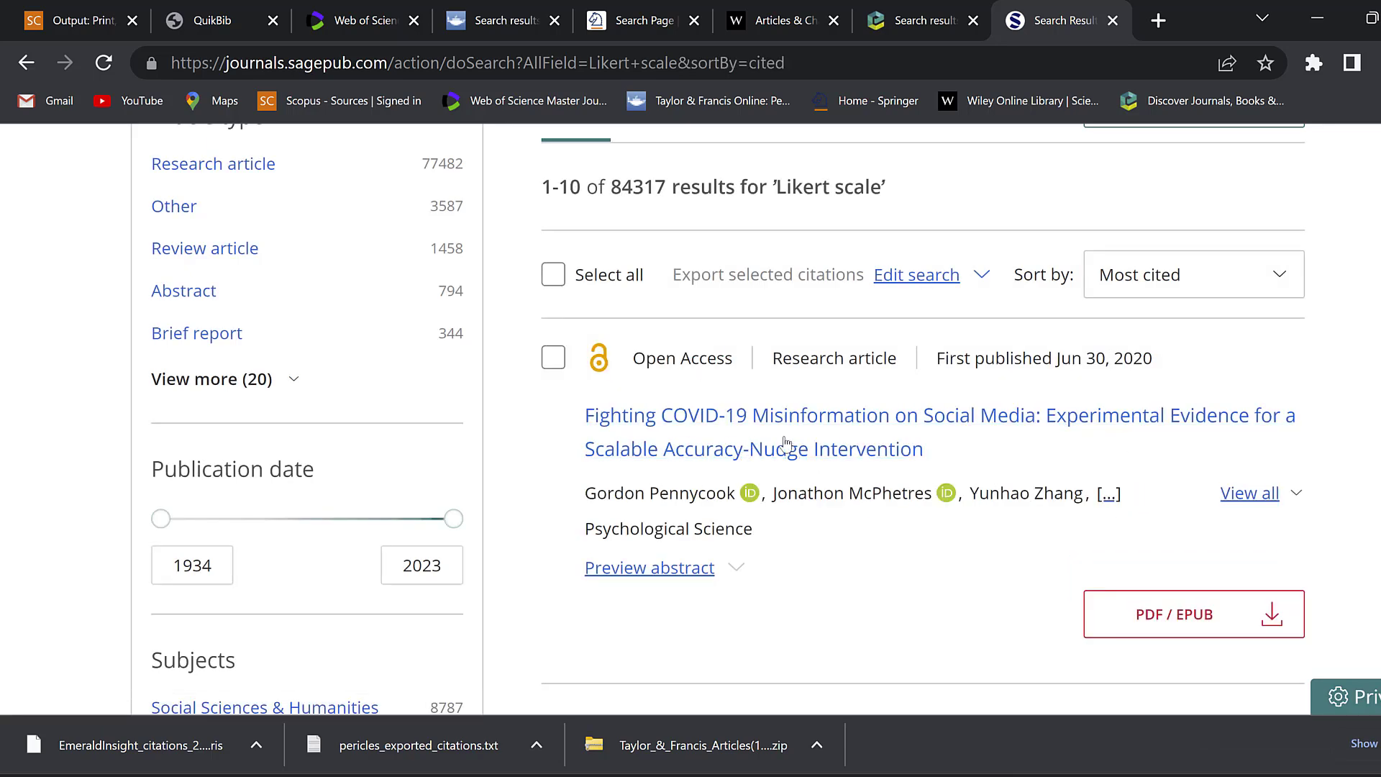
{"action": "scroll", "coordinate": [1186, 419], "scroll_direction": "up", "scroll_amount": 2}
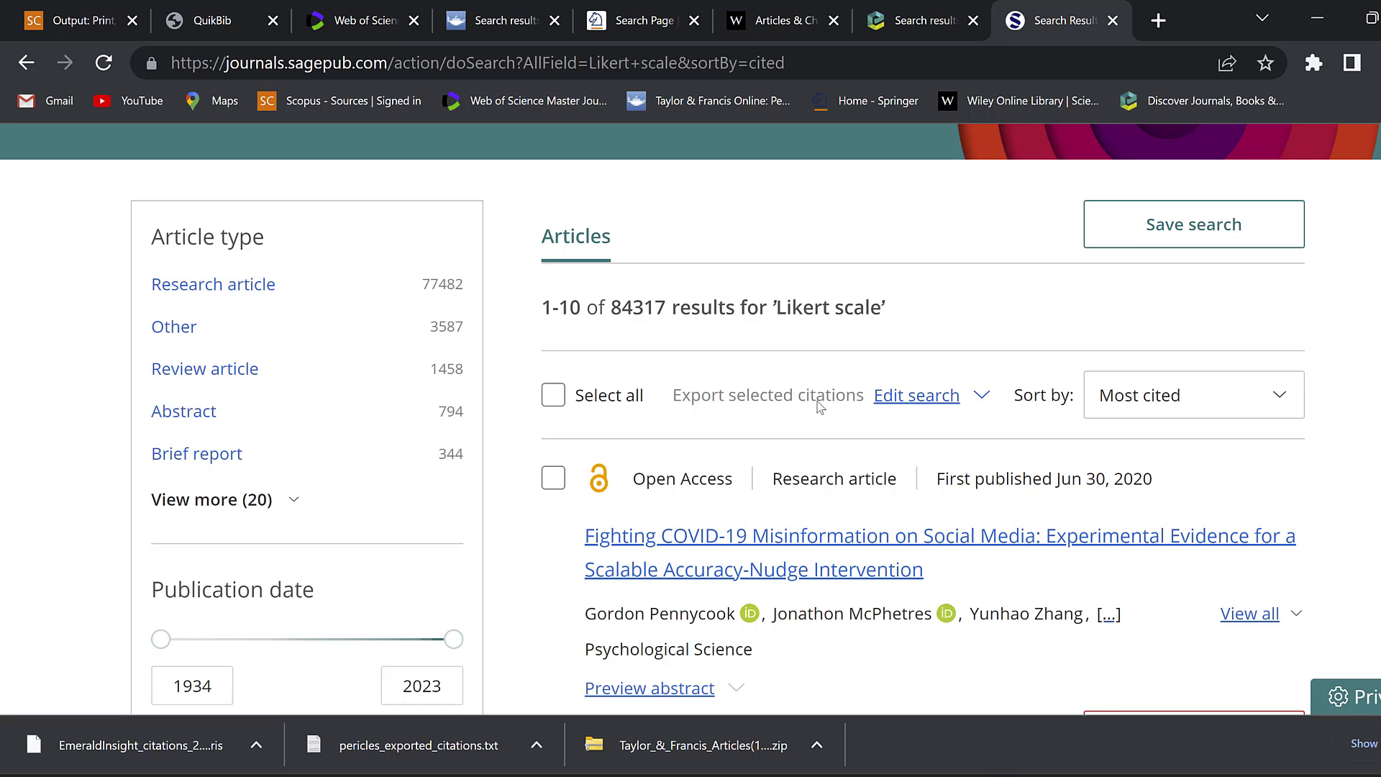
Tick all ten Sage results and preview their RIS records in the Export citation dialog
{"action": "left_click", "coordinate": [549, 400]}
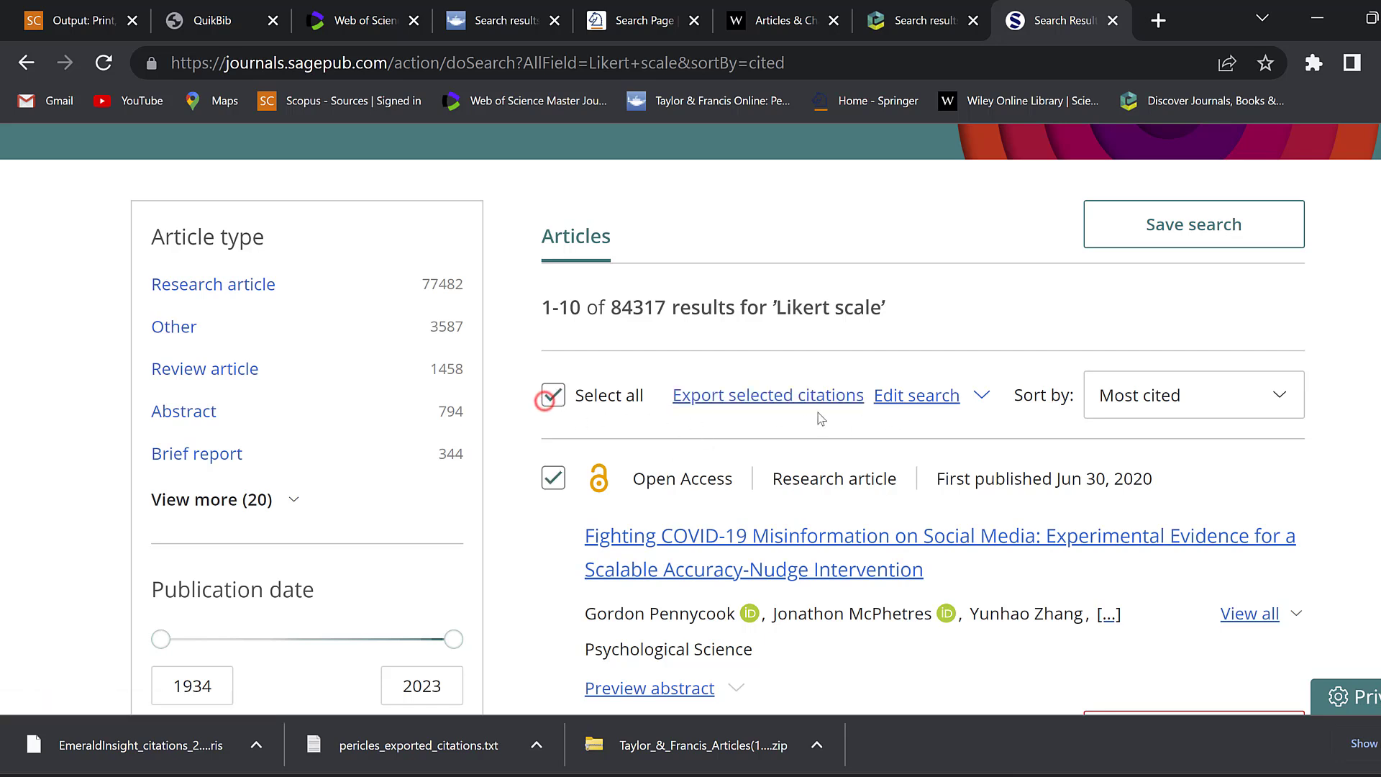
{"action": "left_click", "coordinate": [782, 396]}
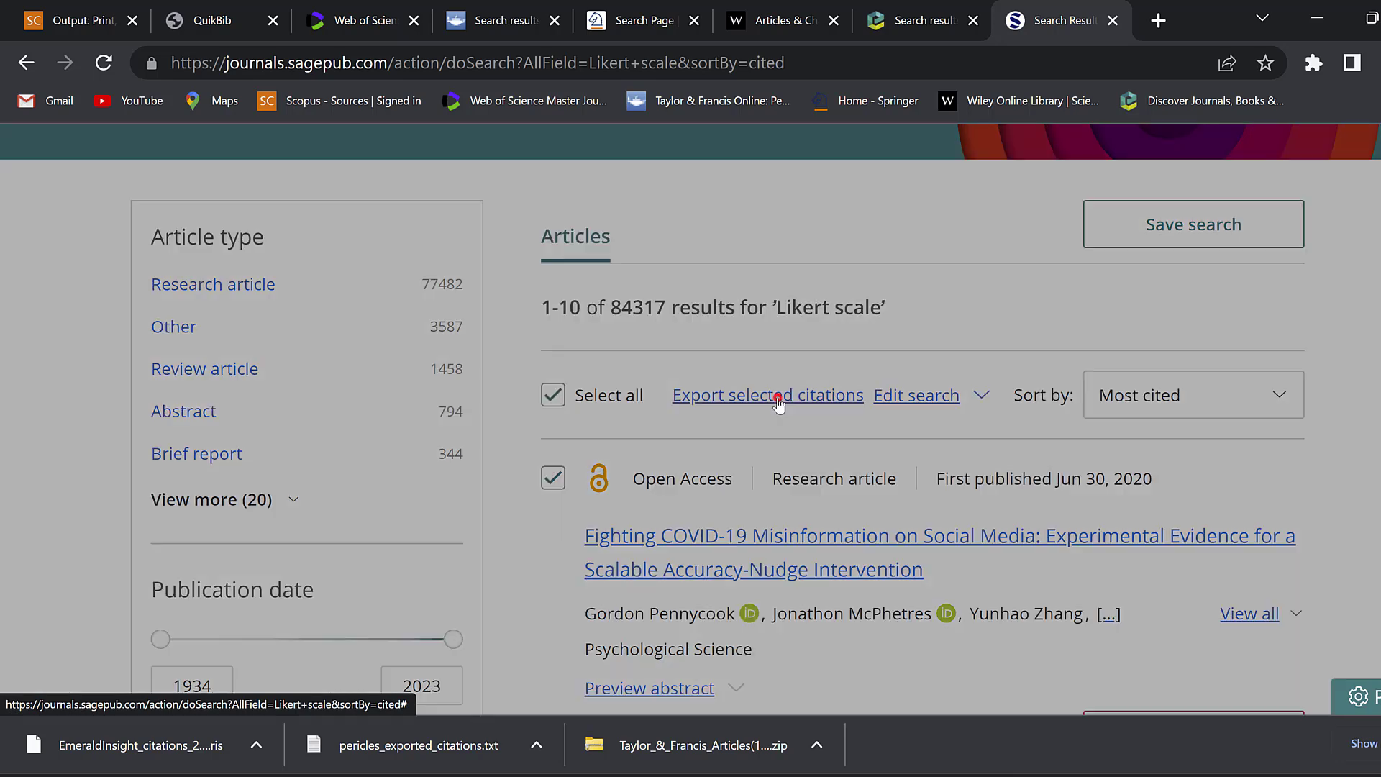
{"action": "scroll", "coordinate": [464, 460], "scroll_direction": "down", "scroll_amount": 10}
{"action": "scroll", "coordinate": [464, 460], "scroll_direction": "down", "scroll_amount": 10}
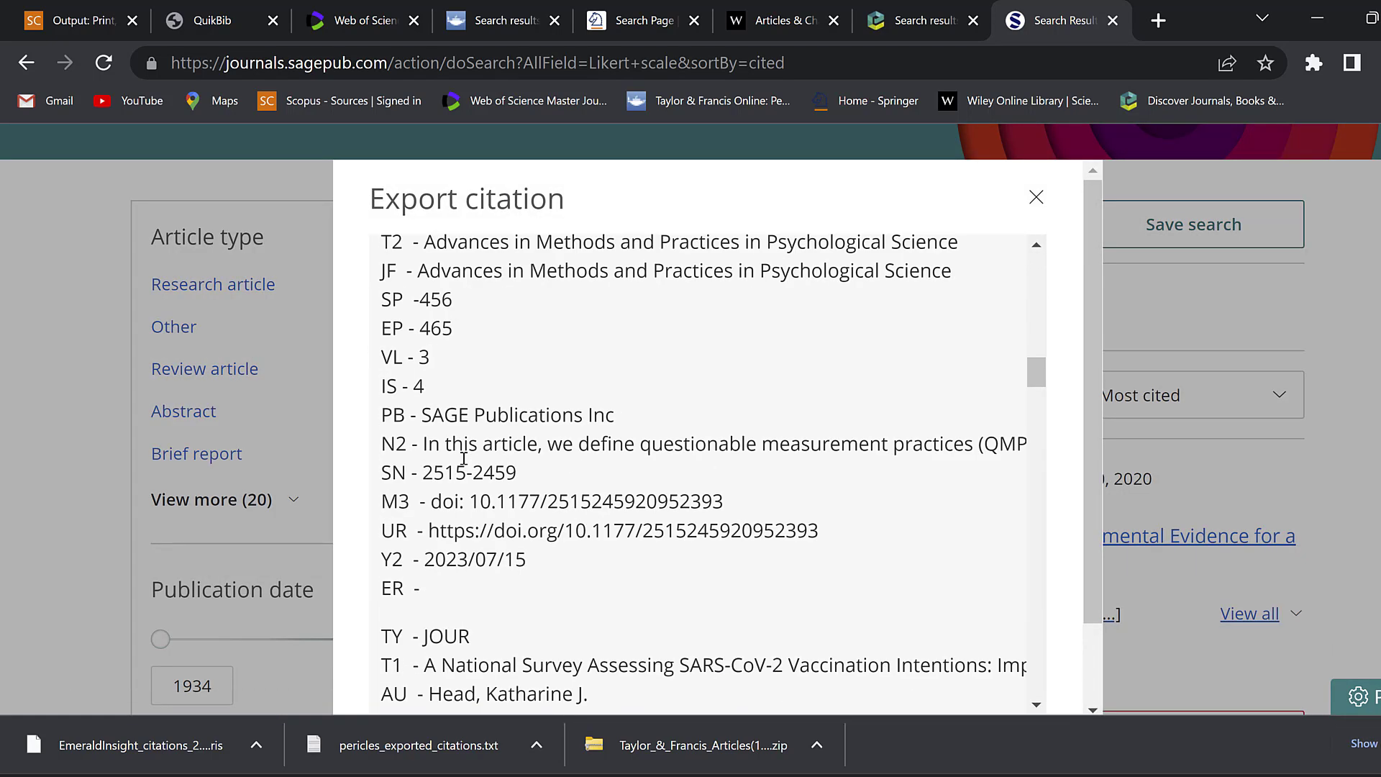
{"action": "scroll", "coordinate": [1074, 300], "scroll_direction": "down", "scroll_amount": 1}
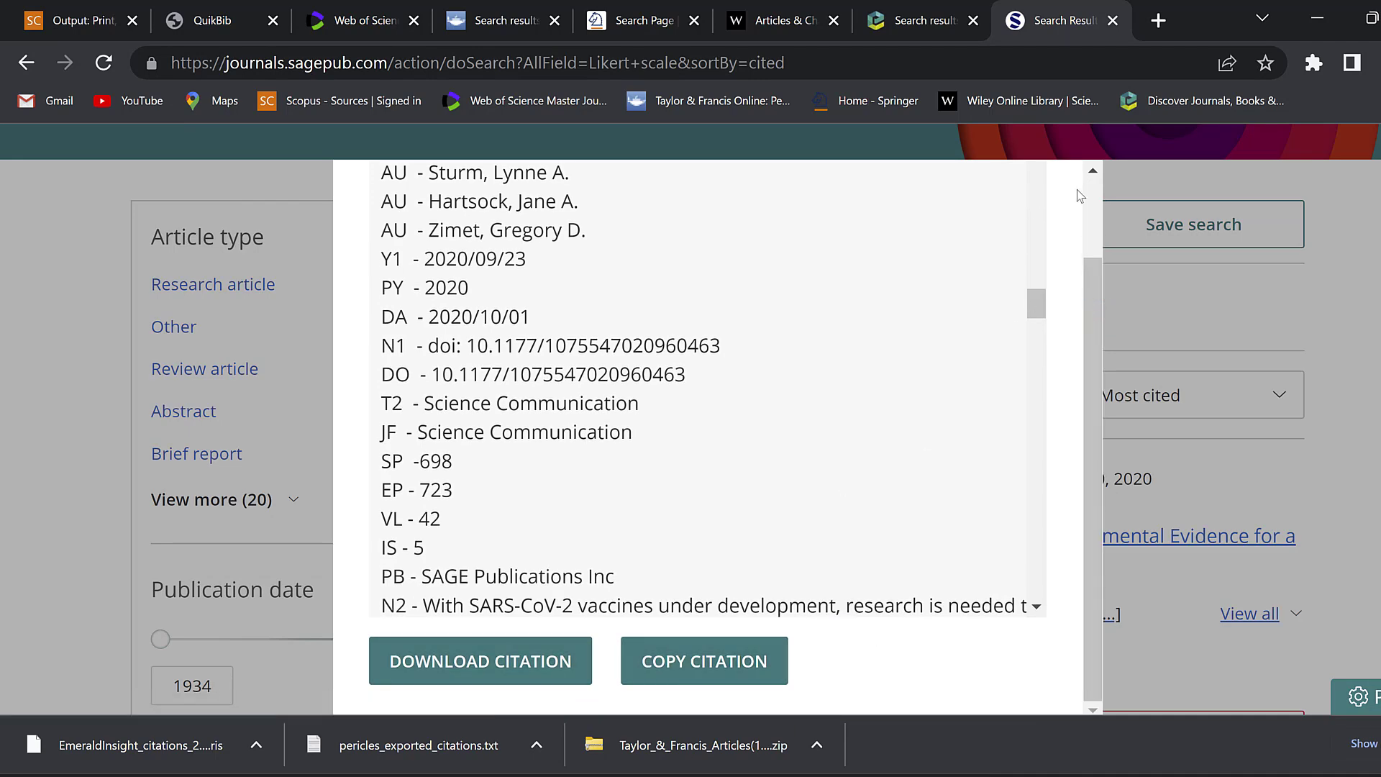
{"action": "left_click", "coordinate": [1195, 263]}
{"action": "scroll", "coordinate": [394, 343], "scroll_direction": "down", "scroll_amount": 5}
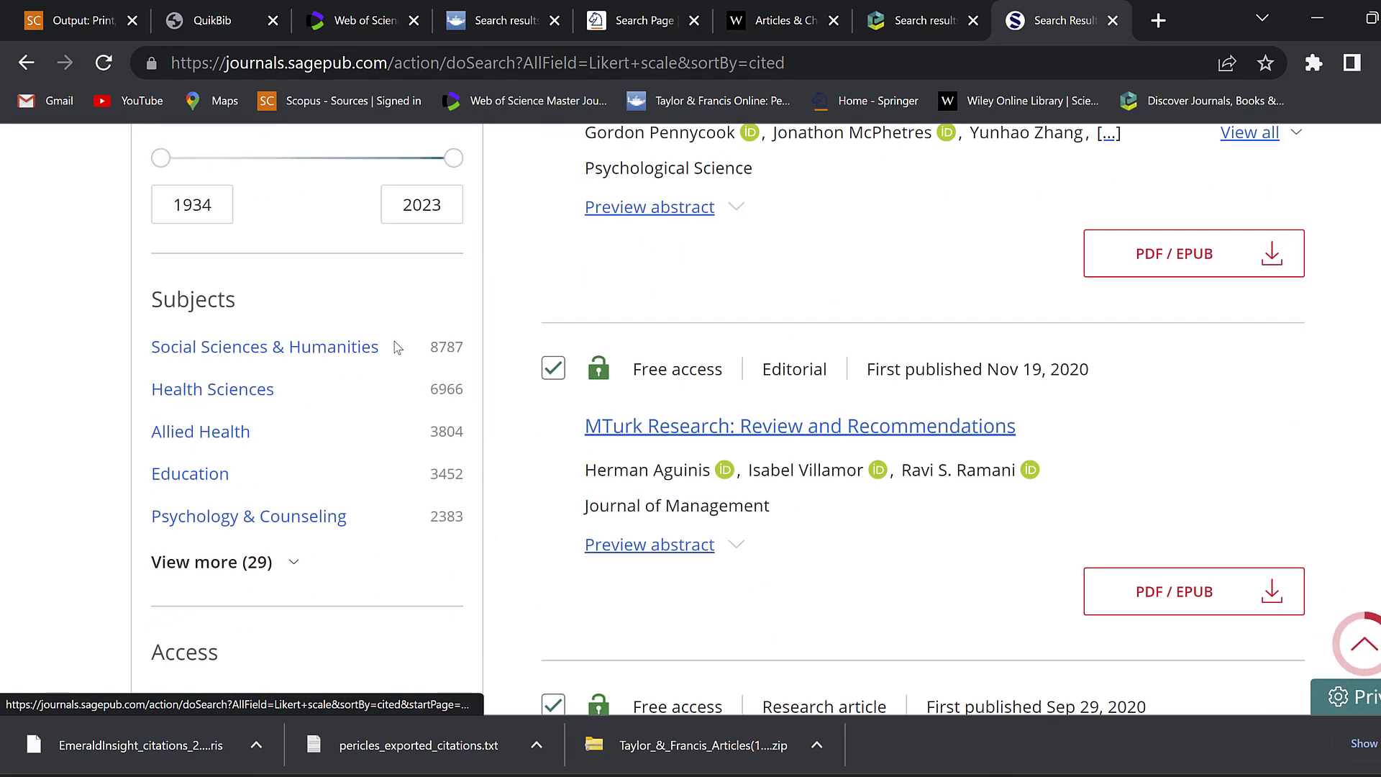
{"action": "scroll", "coordinate": [381, 330], "scroll_direction": "down", "scroll_amount": 3}
{"action": "scroll", "coordinate": [350, 395], "scroll_direction": "up", "scroll_amount": 10}
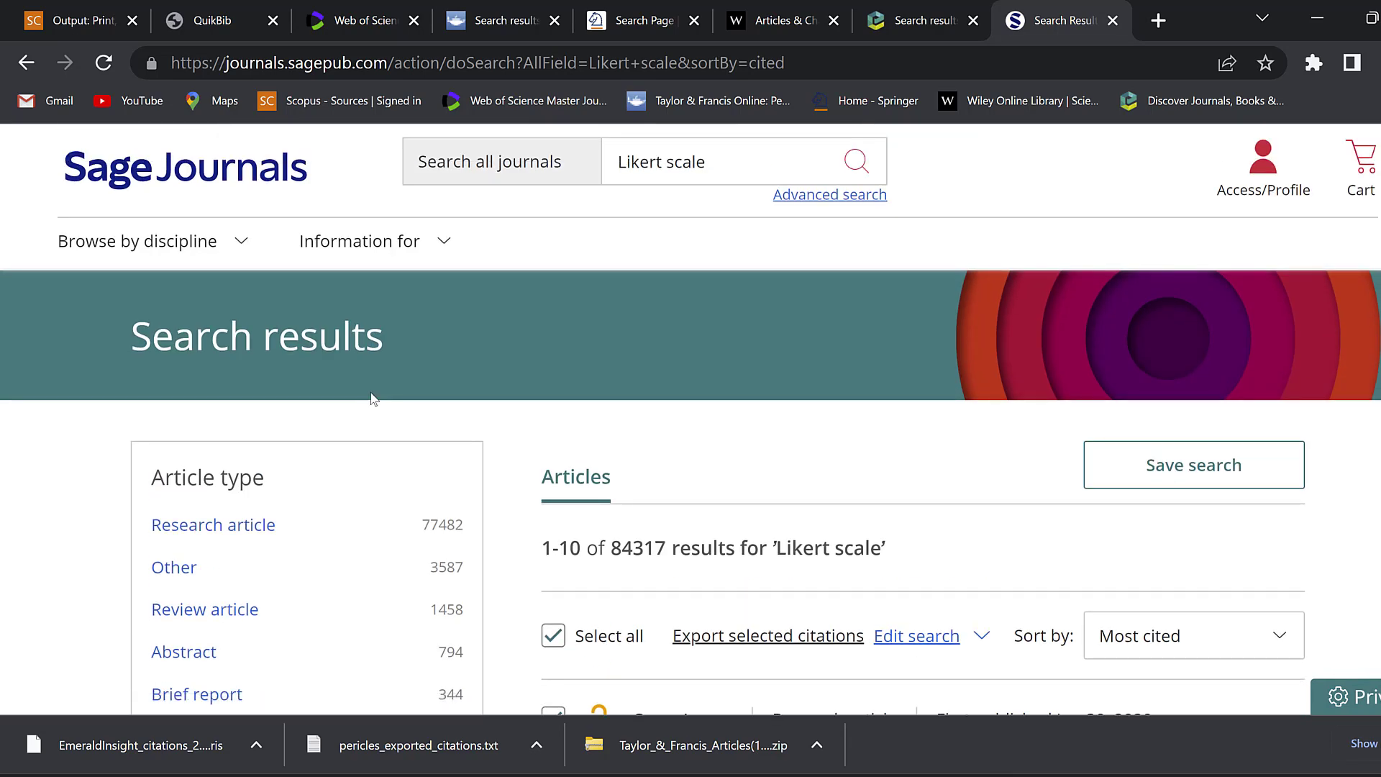
{"action": "scroll", "coordinate": [1079, 154], "scroll_direction": "down", "scroll_amount": 3}
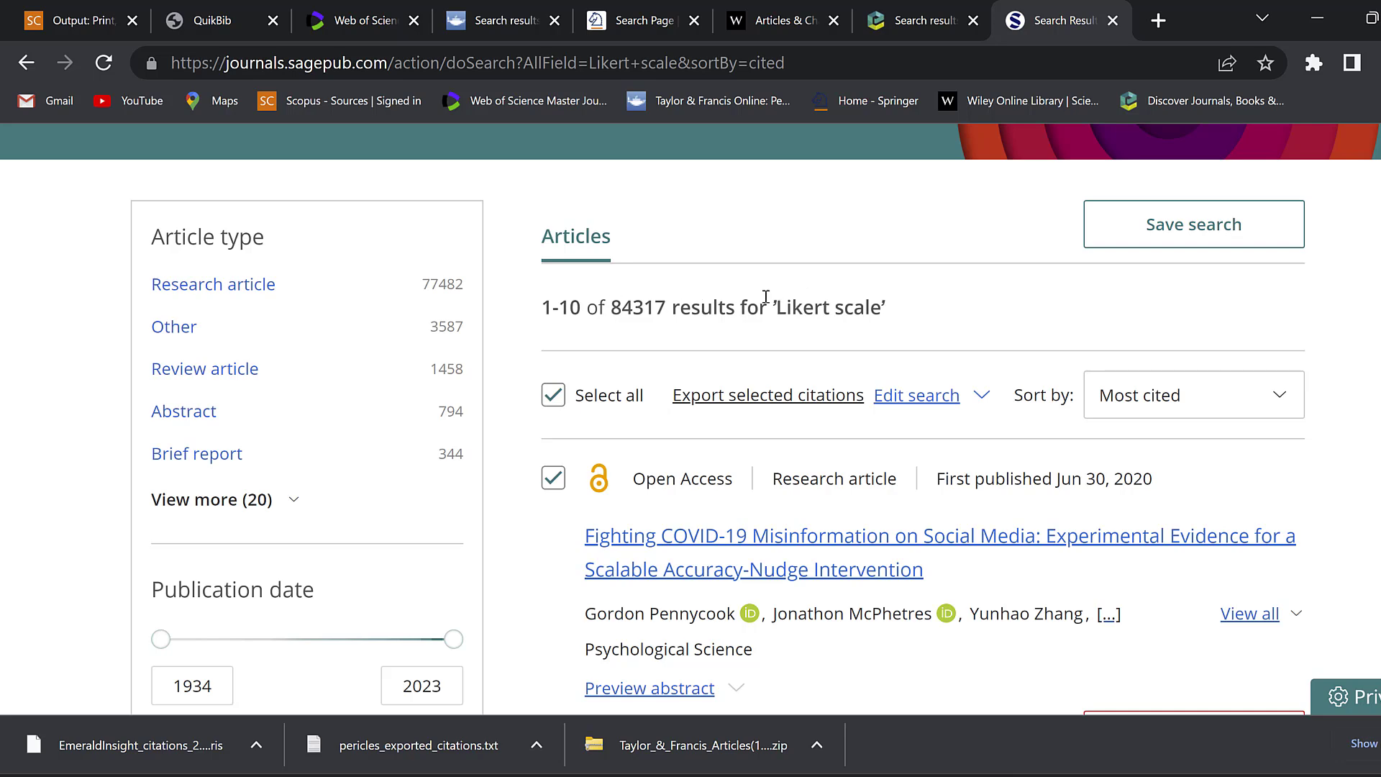
{"action": "scroll", "coordinate": [766, 296], "scroll_direction": "down", "scroll_amount": 2}
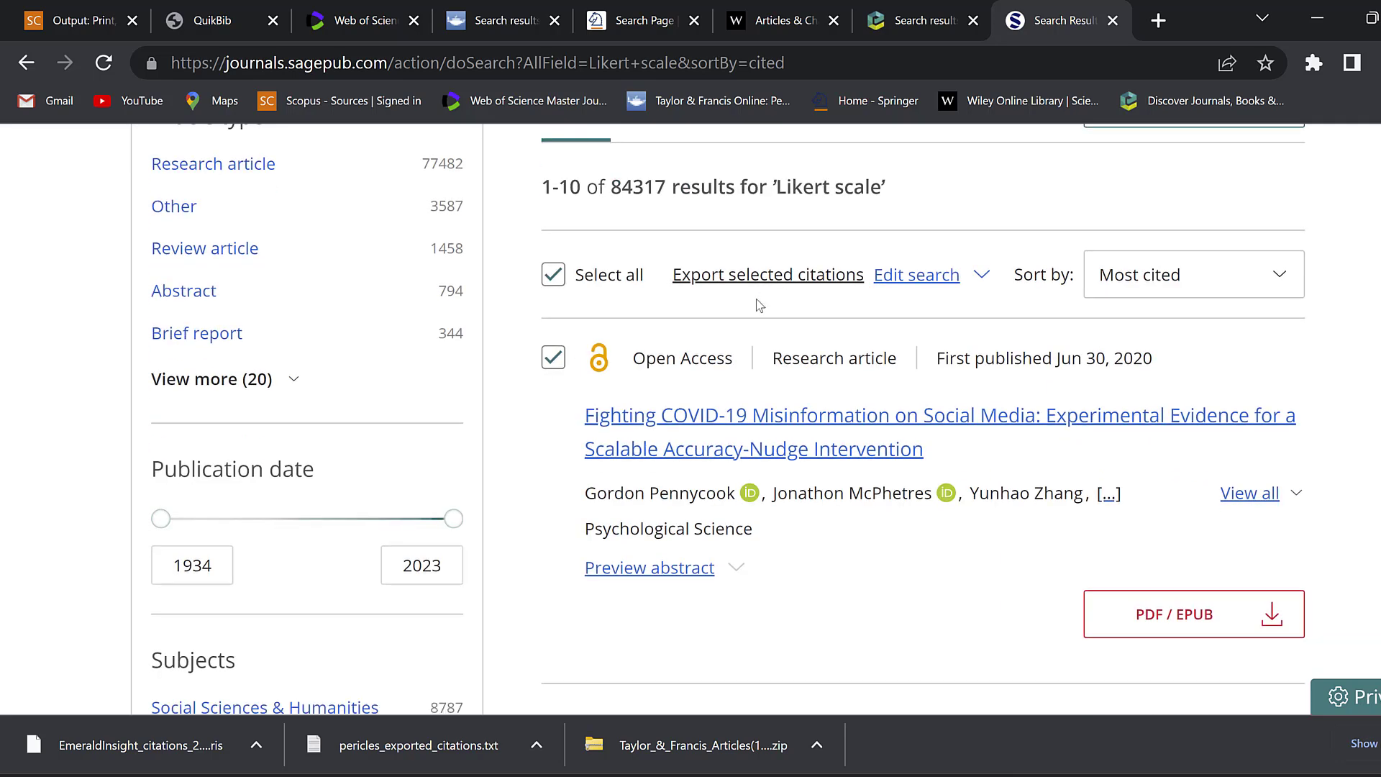